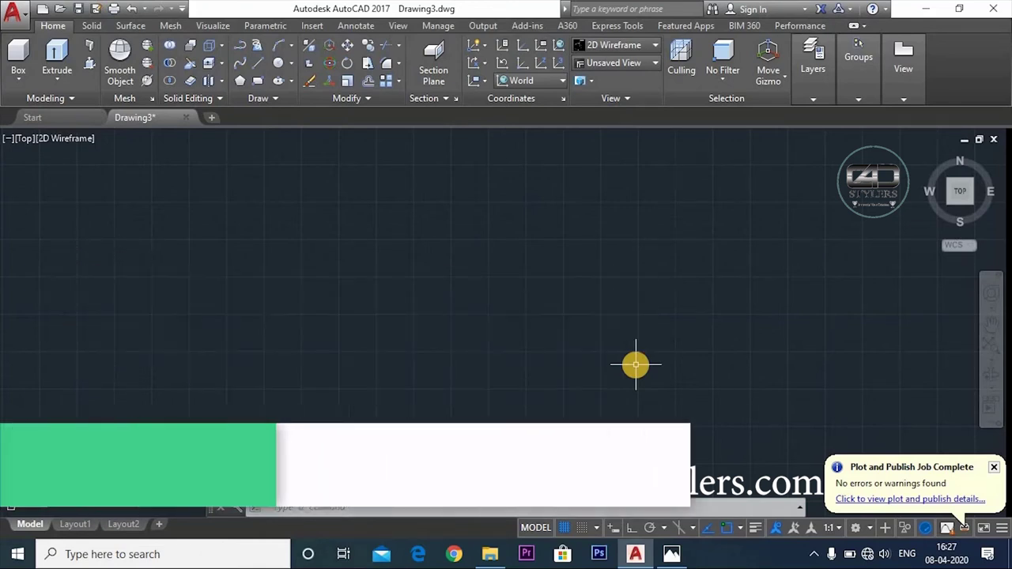
- Bring up the Exercise 2 reference image in Photos, zooming and panning to look it over
{"action": "left_click", "coordinate": [671, 557]}
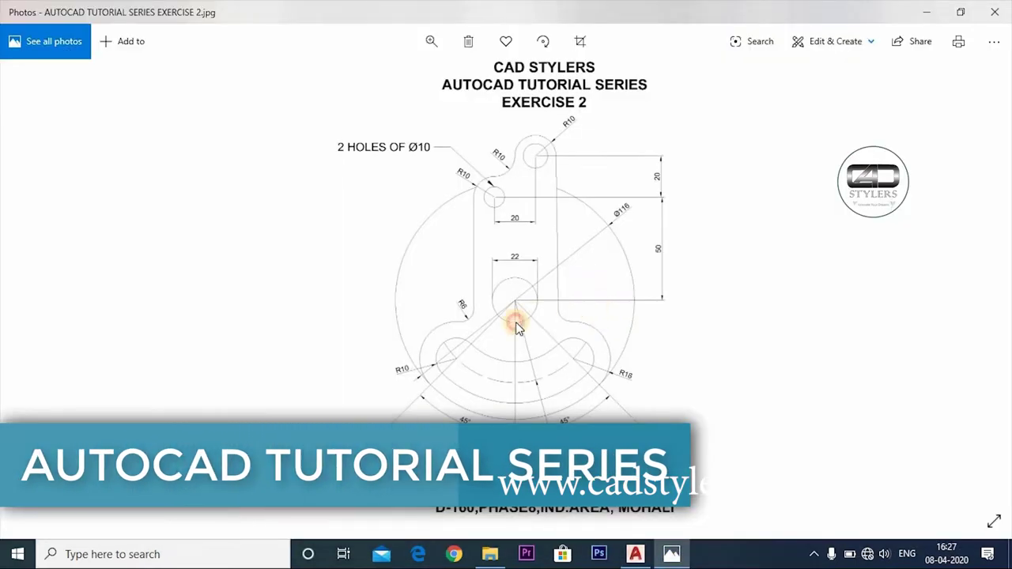
{"action": "scroll", "coordinate": [516, 327], "scroll_direction": "up", "scroll_amount": 3}
{"action": "left_click_drag", "start_coordinate": [570, 364], "coordinate": [559, 379]}
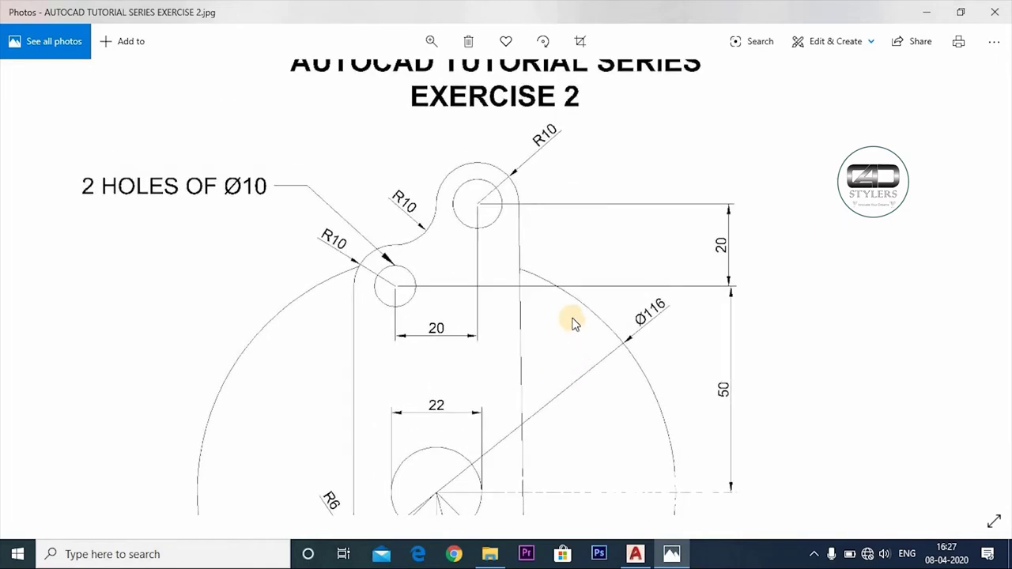
{"action": "scroll", "coordinate": [573, 322], "scroll_direction": "down", "scroll_amount": 3}
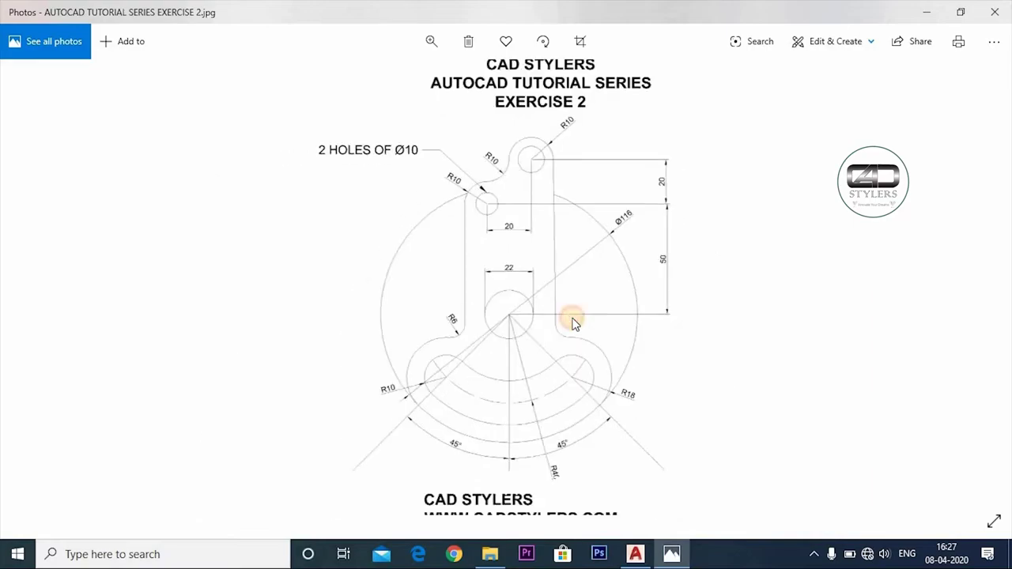
{"action": "left_click", "coordinate": [633, 556]}
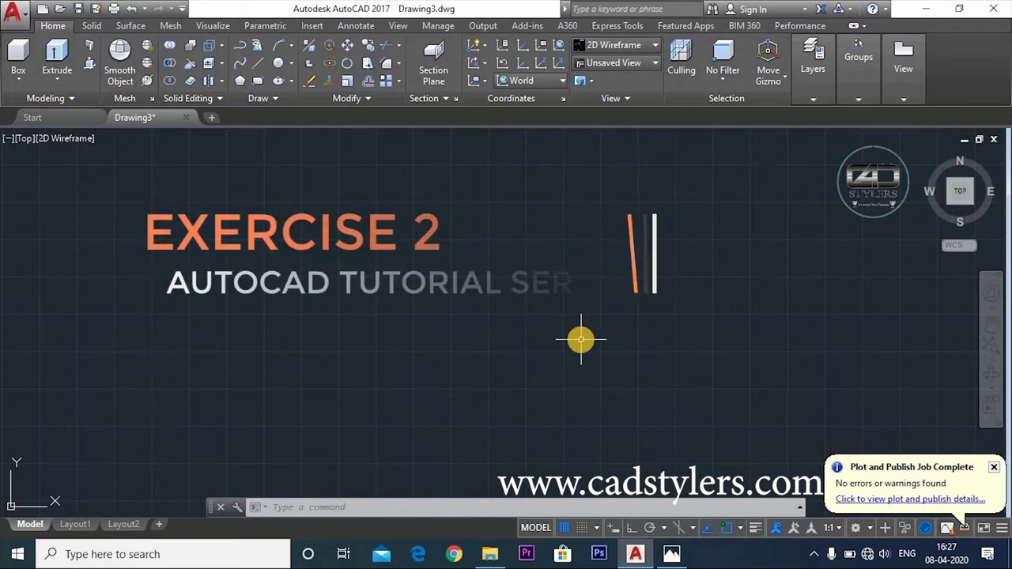
{"action": "left_click", "coordinate": [671, 554]}
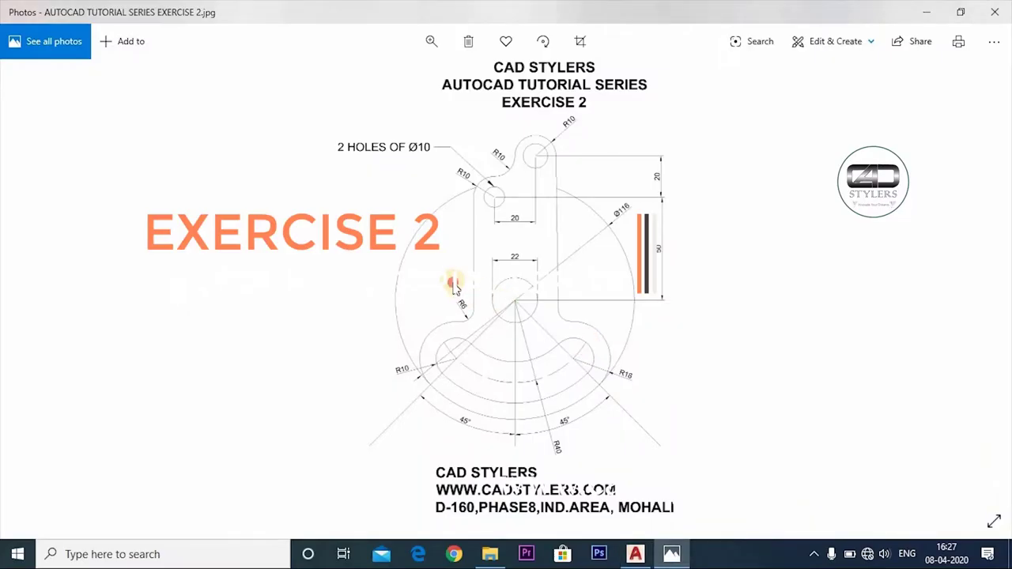
- Zoom into the reference and pan across the 45°, Ø10 hole, R10/R18 slot and Ø116 dimensions
{"action": "scroll", "coordinate": [455, 287], "scroll_direction": "up", "scroll_amount": 3}
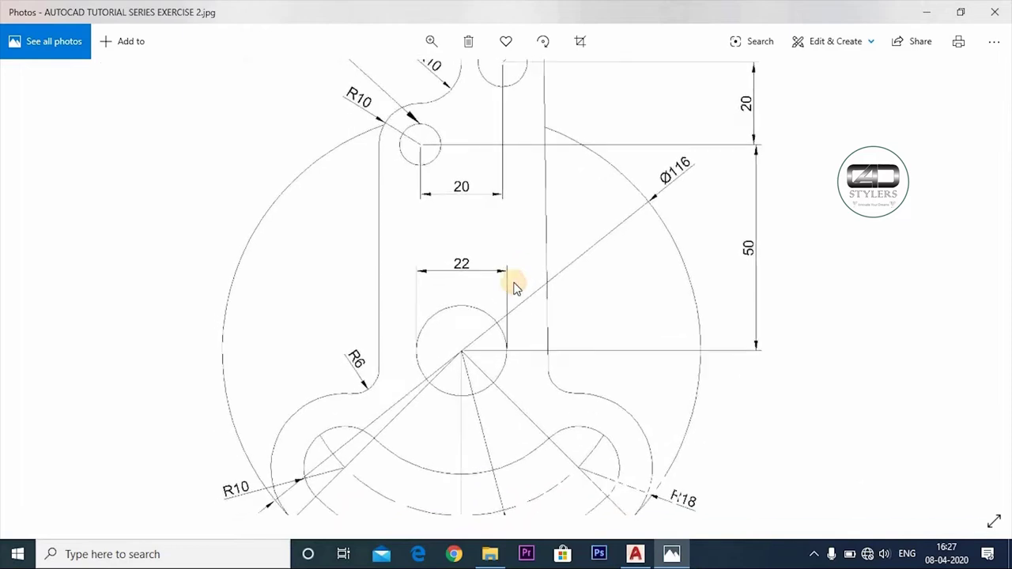
{"action": "left_click_drag", "start_coordinate": [553, 353], "coordinate": [561, 262]}
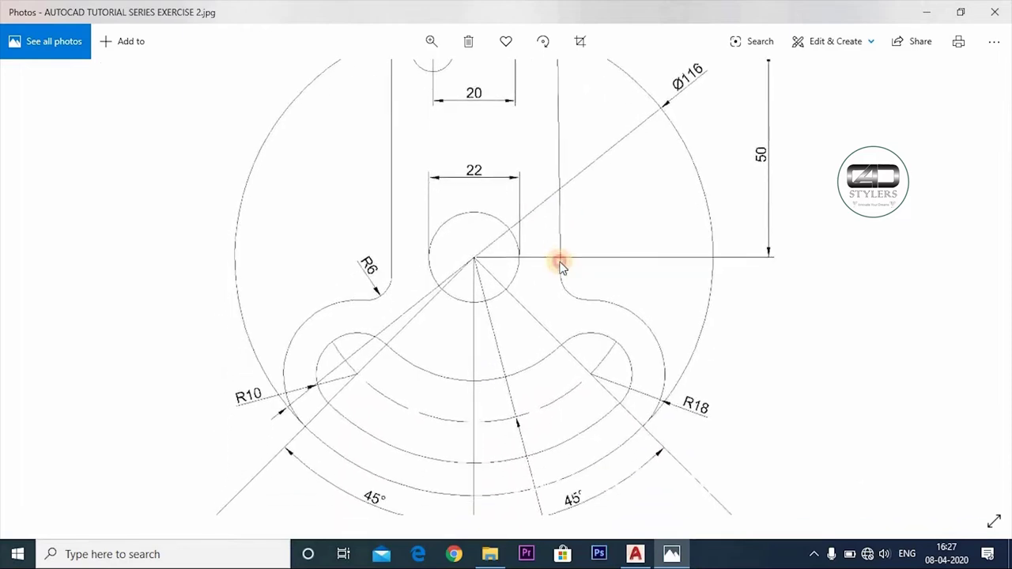
{"action": "mouse_move", "coordinate": [564, 355]}
{"action": "left_mouse_down"}
{"action": "mouse_move", "coordinate": [512, 417]}
{"action": "mouse_move", "coordinate": [538, 472]}
{"action": "mouse_move", "coordinate": [594, 454]}
{"action": "mouse_move", "coordinate": [632, 379]}
{"action": "mouse_move", "coordinate": [622, 328]}
{"action": "left_mouse_up"}
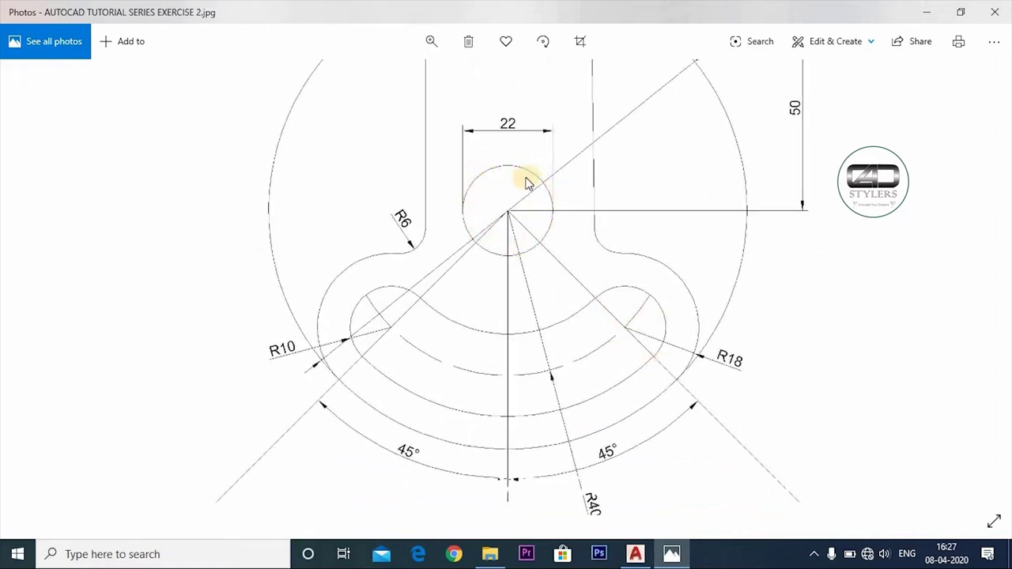
{"action": "left_click_drag", "start_coordinate": [520, 366], "coordinate": [509, 553]}
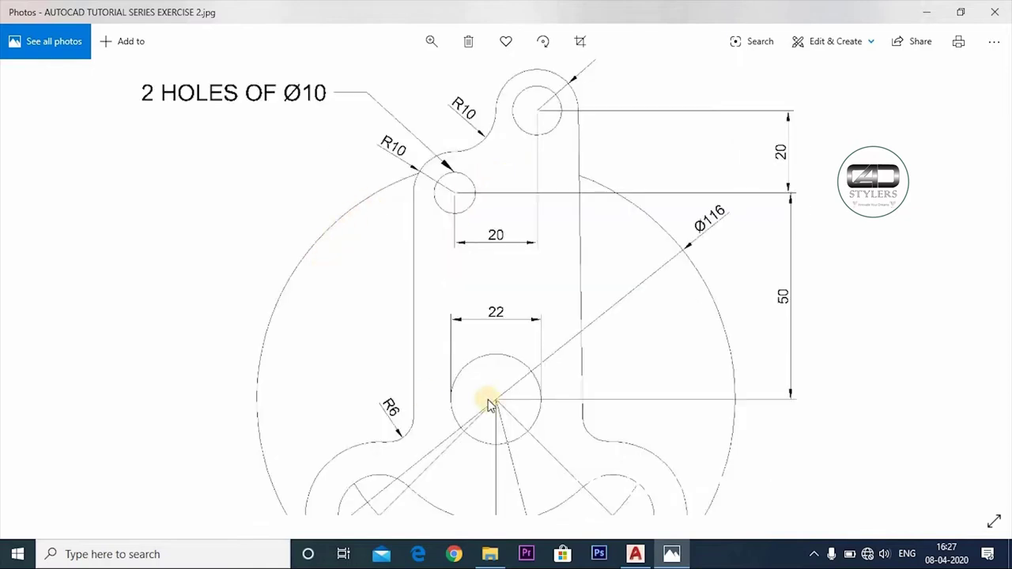
{"action": "left_click_drag", "start_coordinate": [434, 564], "coordinate": [395, 355]}
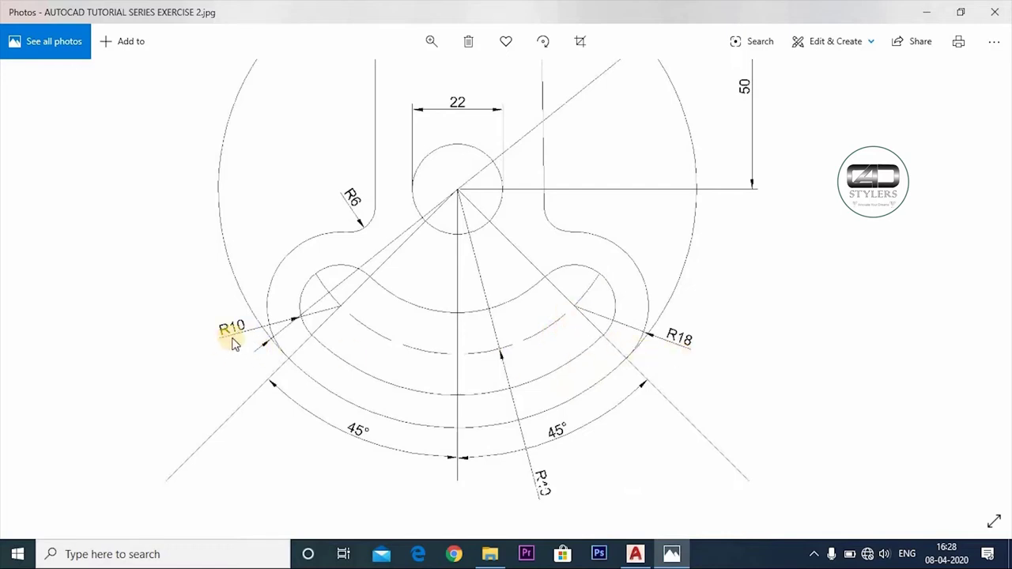
{"action": "left_click_drag", "start_coordinate": [451, 361], "coordinate": [413, 429]}
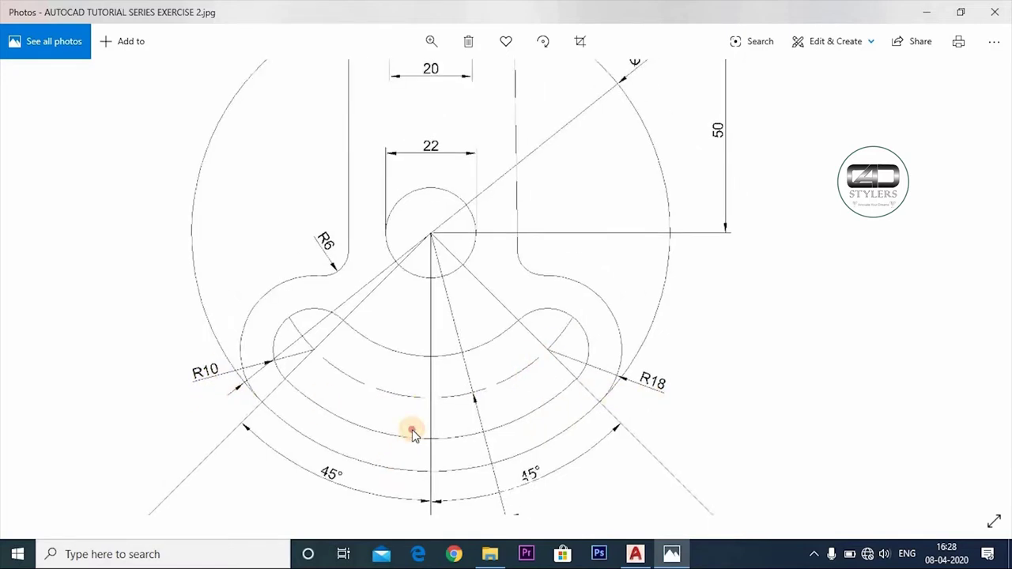
{"action": "mouse_move", "coordinate": [422, 377]}
{"action": "left_mouse_down"}
{"action": "mouse_move", "coordinate": [411, 354]}
{"action": "mouse_move", "coordinate": [445, 226]}
{"action": "left_mouse_up"}
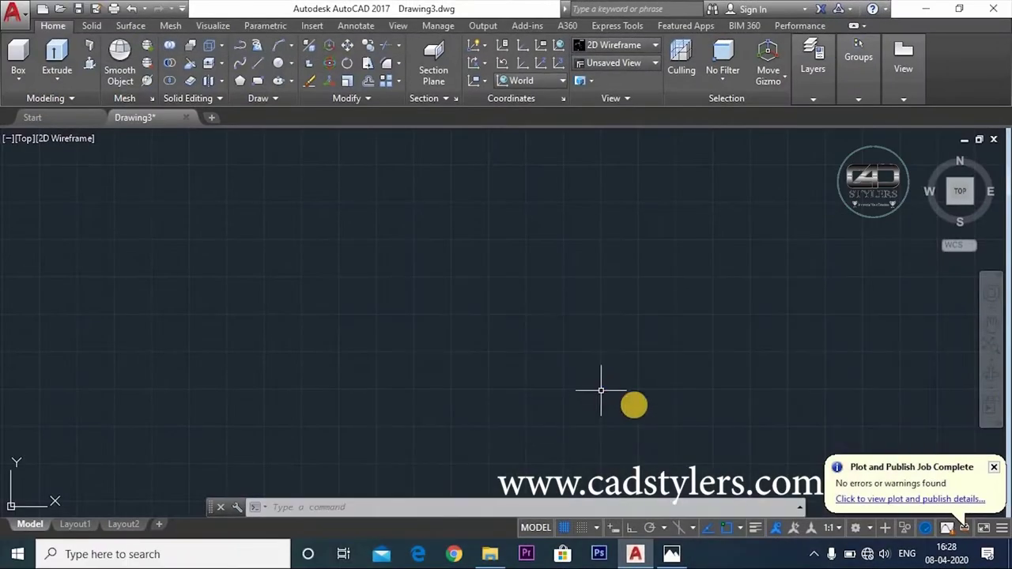
- With dynamic input off, draw a diameter-22 circle centred at 0,0, checking the hub size on the reference
{"action": "key", "text": "F12"}
{"action": "type", "text": "c"}
{"action": "key", "text": "Return"}
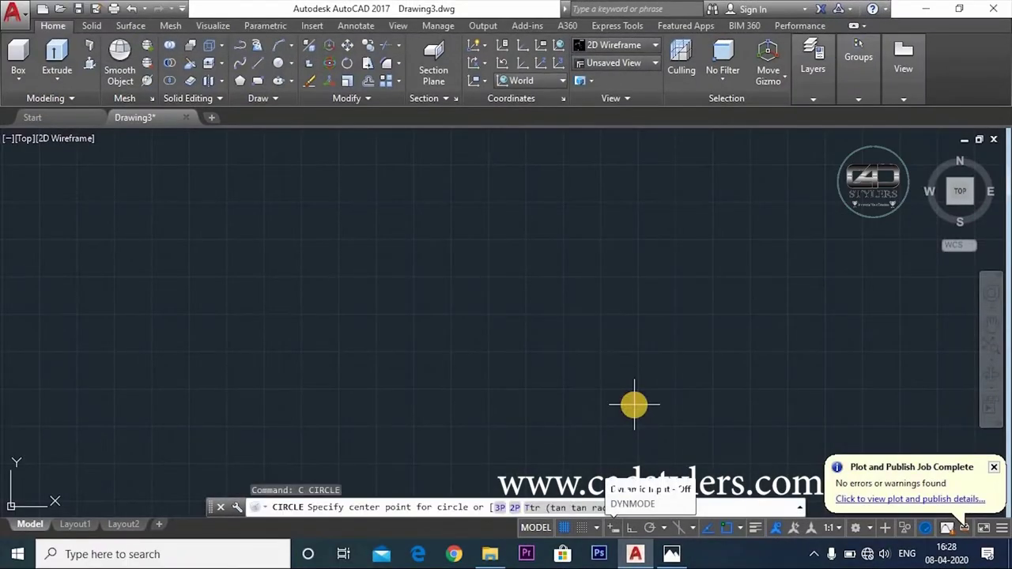
{"action": "type", "text": "0,0"}
{"action": "key", "text": "Return"}
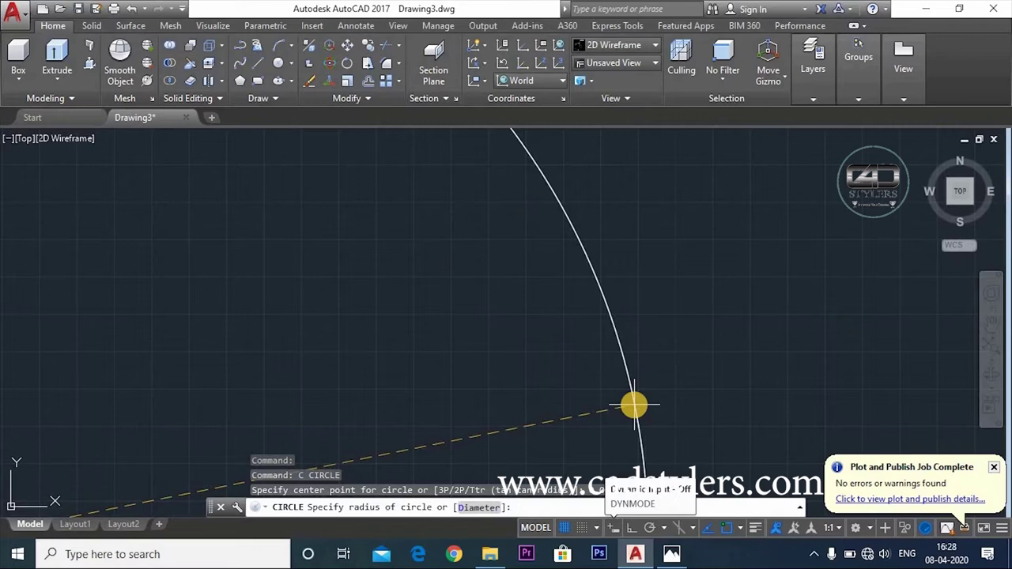
{"action": "left_click", "coordinate": [671, 553]}
{"action": "scroll", "coordinate": [513, 310], "scroll_direction": "up", "scroll_amount": 2}
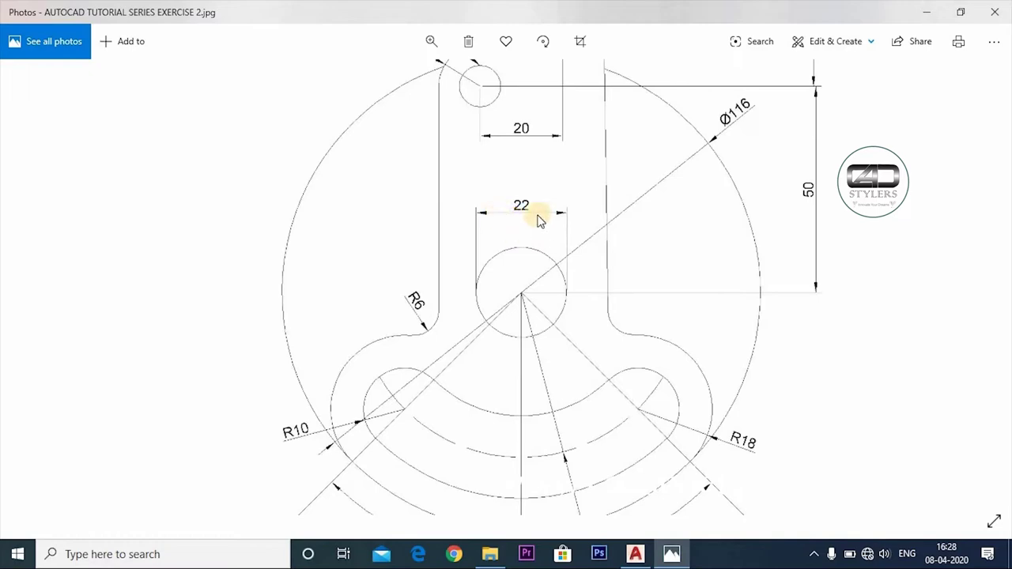
{"action": "left_click", "coordinate": [635, 553]}
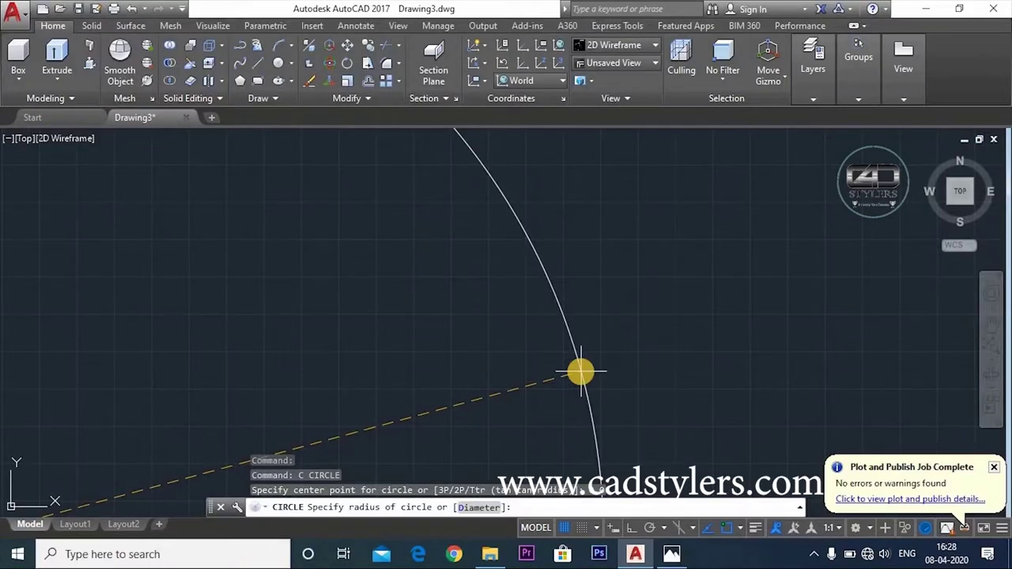
{"action": "type", "text": "d"}
{"action": "key", "text": "Return"}
{"action": "type", "text": "22"}
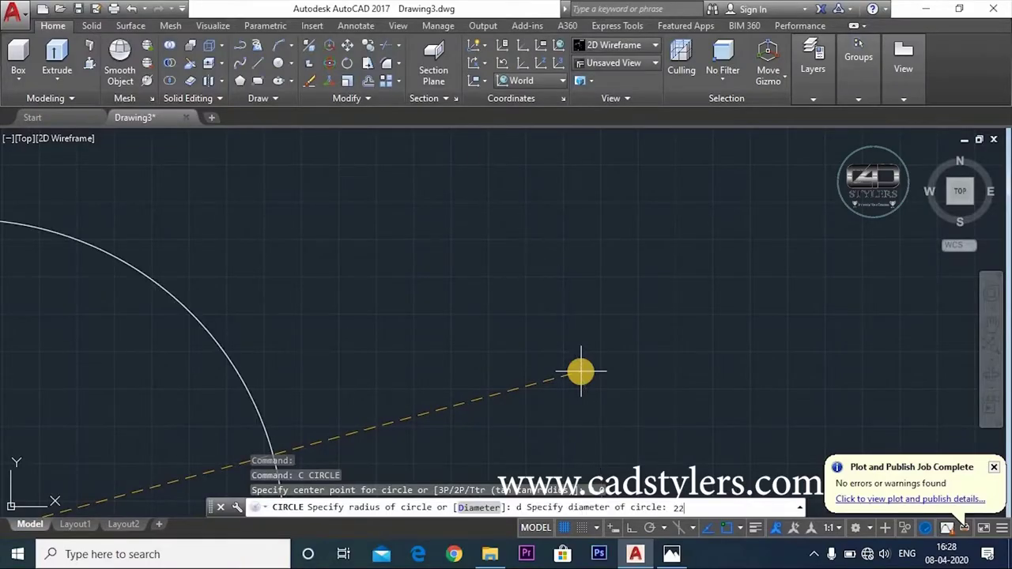
{"action": "key", "text": "Return"}
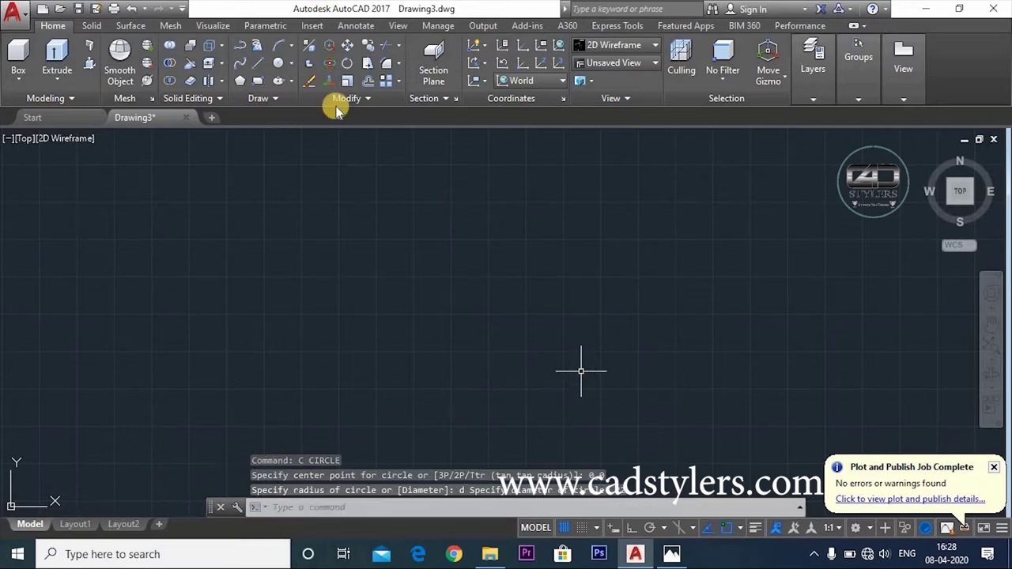
{"action": "type", "text": "z"}
- Zoom to show the whole drawing around the origin and bring the reference image back up
{"action": "key", "text": "Return"}
{"action": "type", "text": "a"}
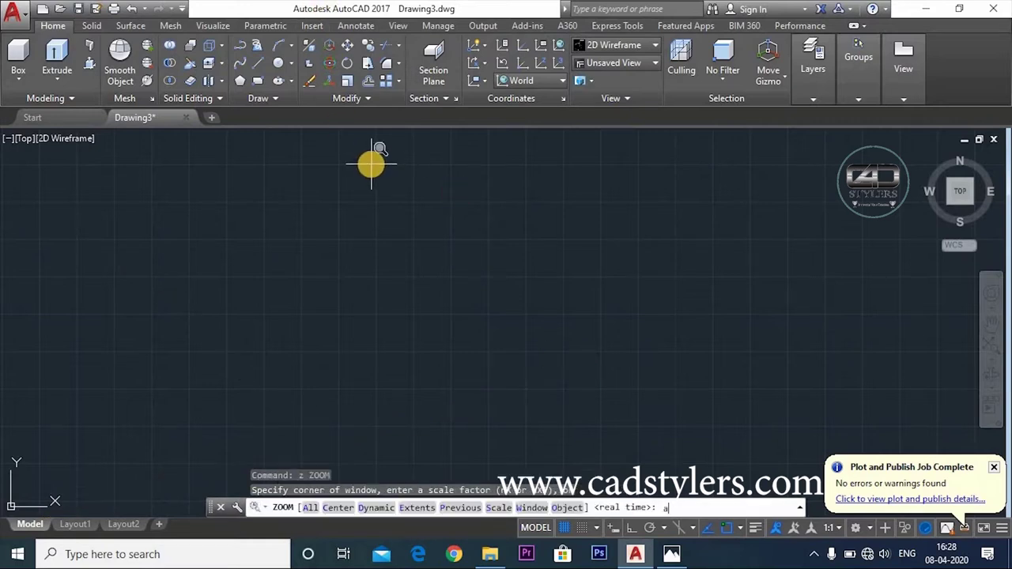
{"action": "key", "text": "Return"}
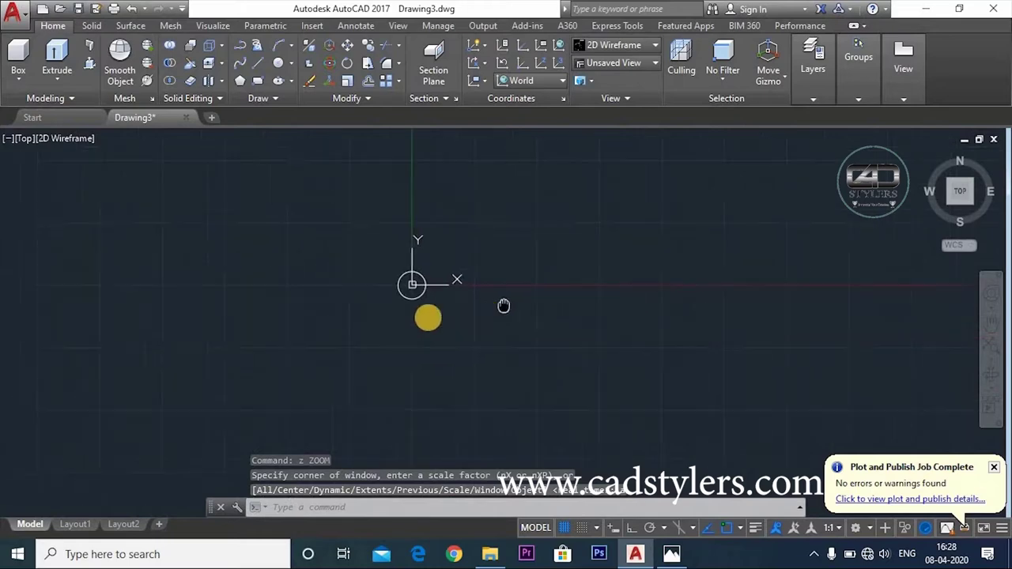
{"action": "scroll", "coordinate": [427, 317], "scroll_direction": "up", "scroll_amount": 5}
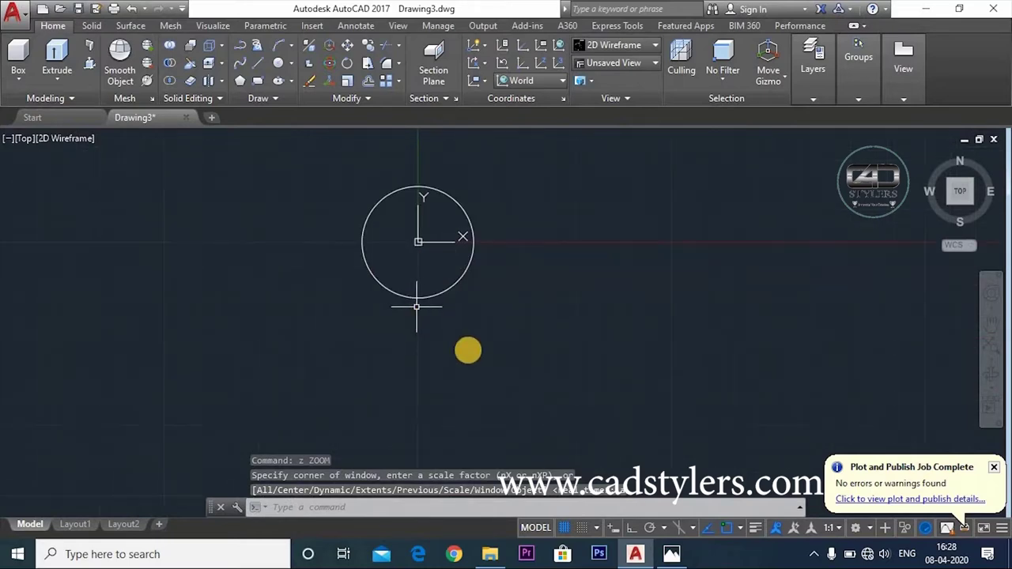
{"action": "left_click", "coordinate": [669, 553]}
{"action": "scroll", "coordinate": [515, 358], "scroll_direction": "up", "scroll_amount": 2}
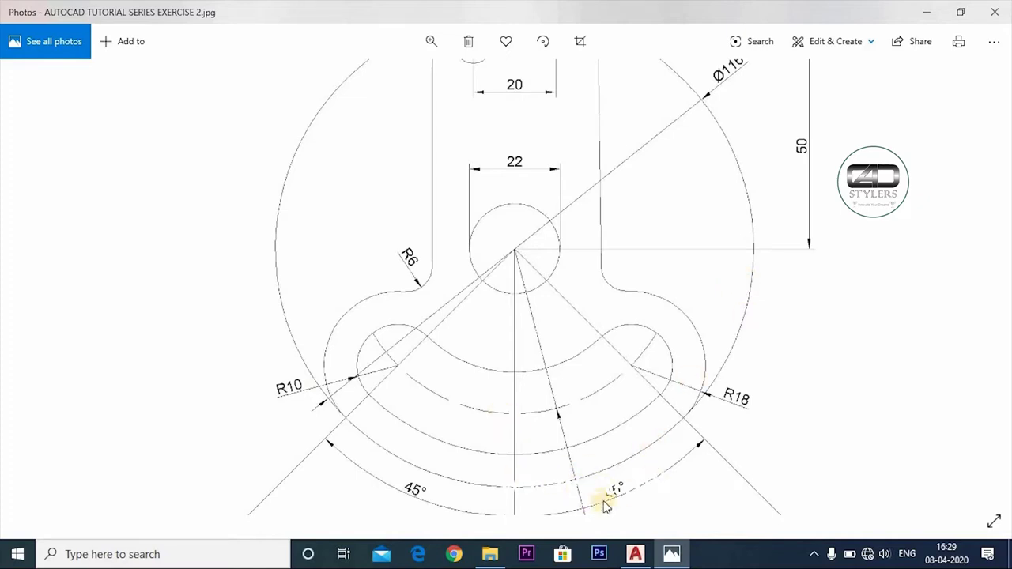
{"action": "left_click", "coordinate": [672, 558]}
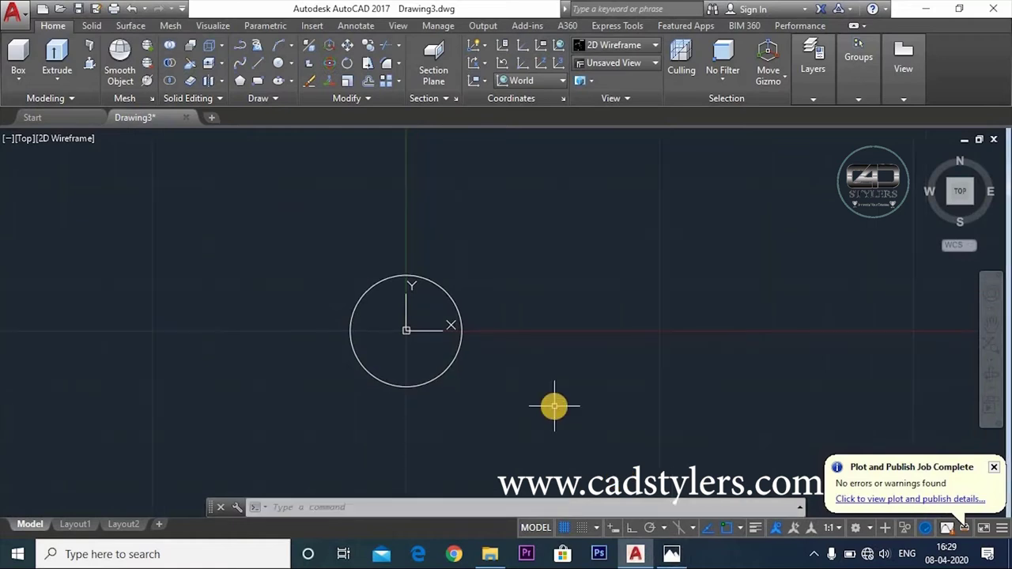
- Draw a line from the origin 0,0 that is 100 long at 315°
{"action": "type", "text": "l"}
{"action": "key", "text": "Return"}
{"action": "type", "text": "0,0"}
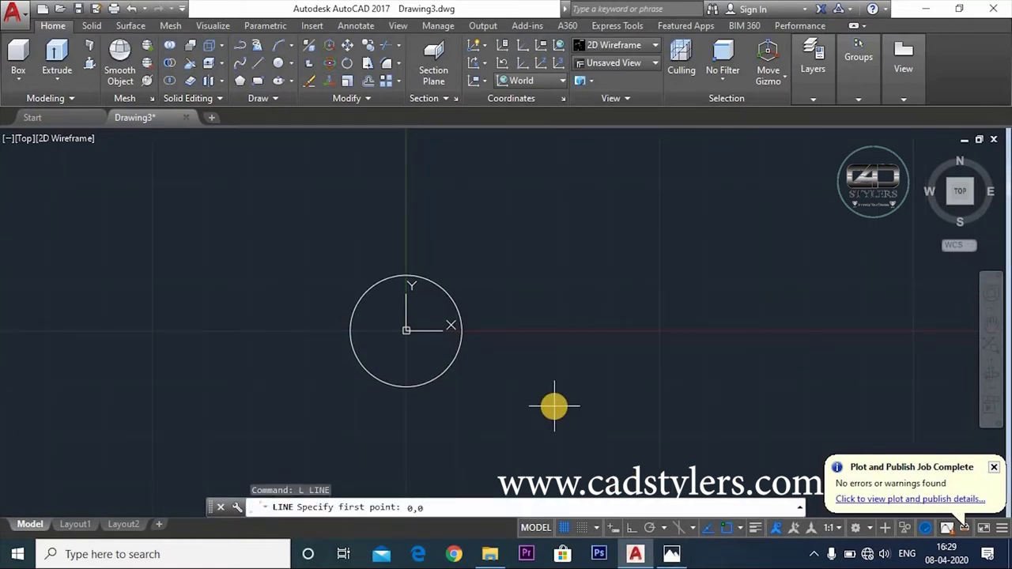
{"action": "key", "text": "Return"}
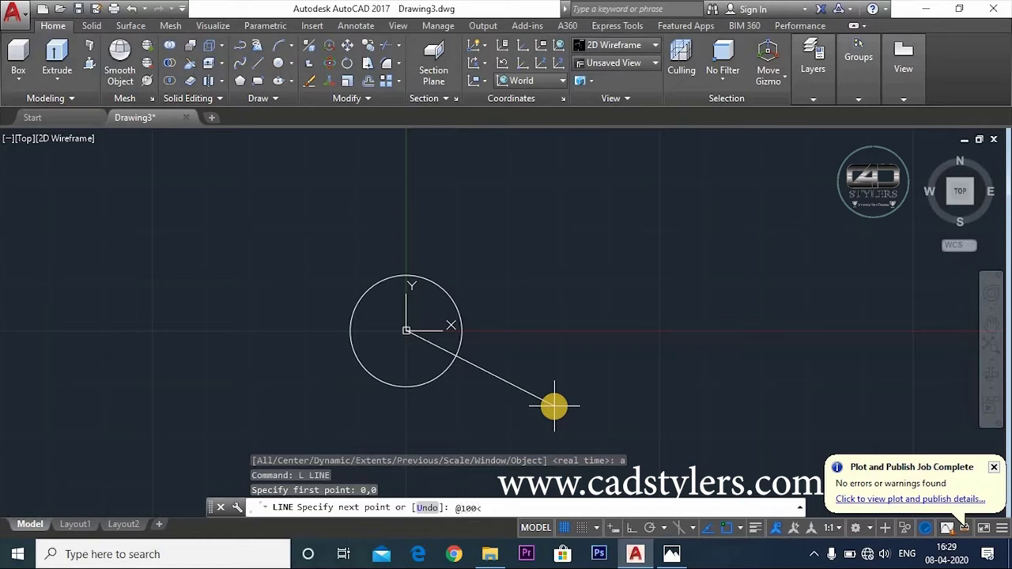
{"action": "key", "text": "Return"}
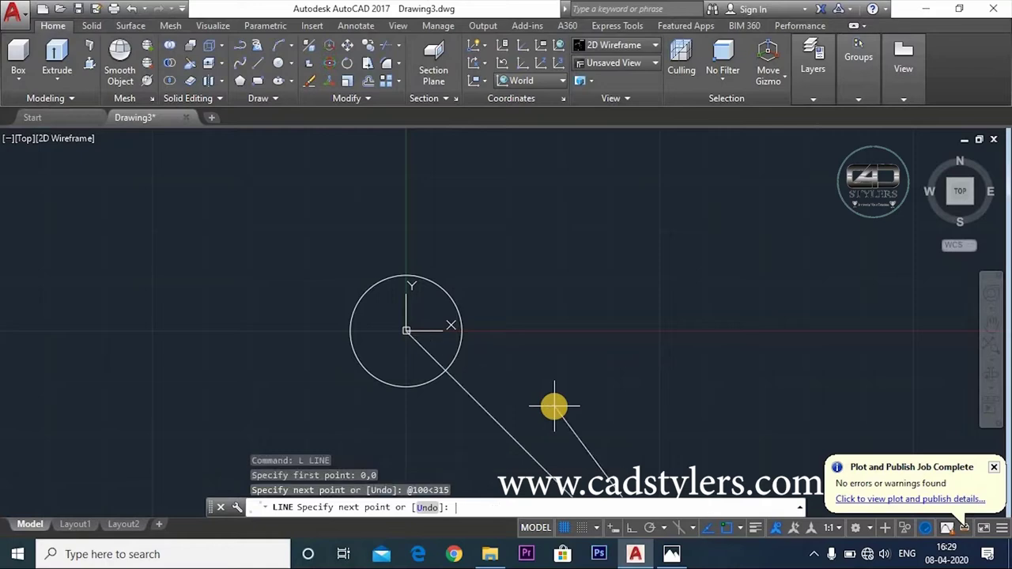
{"action": "key", "text": "Escape"}
- Recentre the view on the circle and line, then show the Photos reference again
{"action": "middle_click_drag", "start_coordinate": [603, 321], "coordinate": [534, 149]}
{"action": "scroll", "coordinate": [587, 324], "scroll_direction": "down", "scroll_amount": 5}
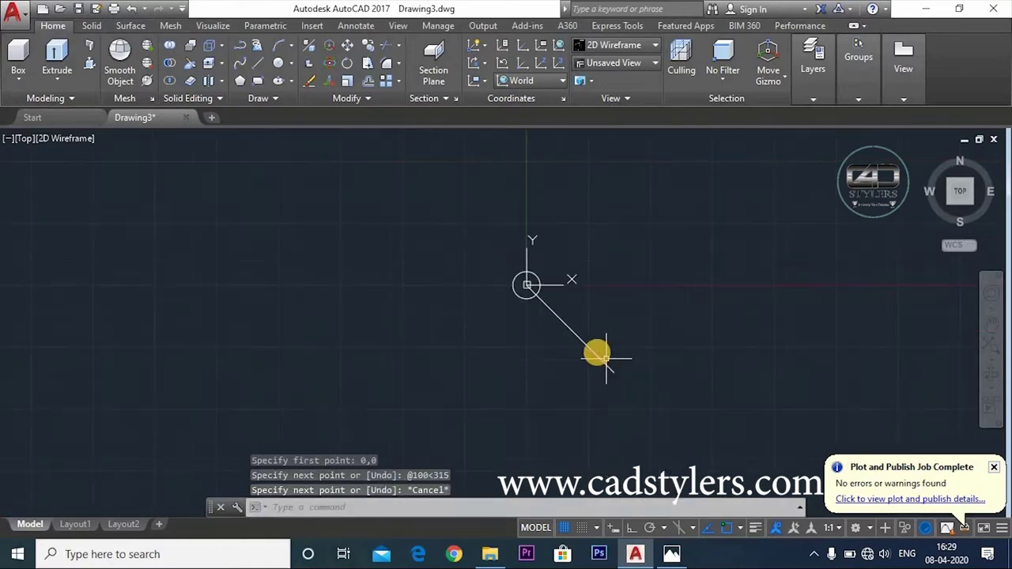
{"action": "scroll", "coordinate": [558, 321], "scroll_direction": "up", "scroll_amount": 3}
{"action": "left_click", "coordinate": [671, 553]}
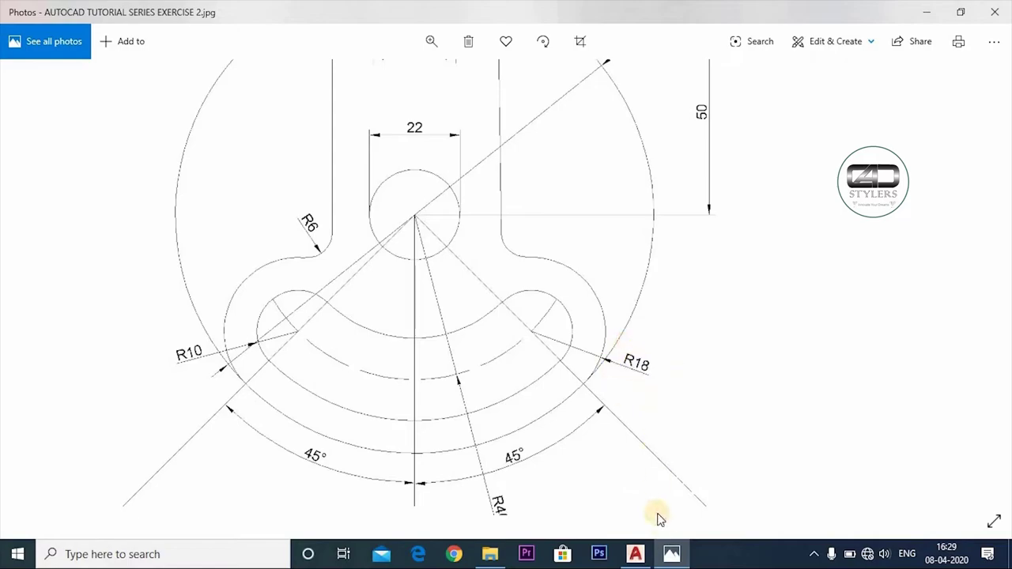
{"action": "left_click", "coordinate": [671, 553]}
{"action": "type", "text": "c"}
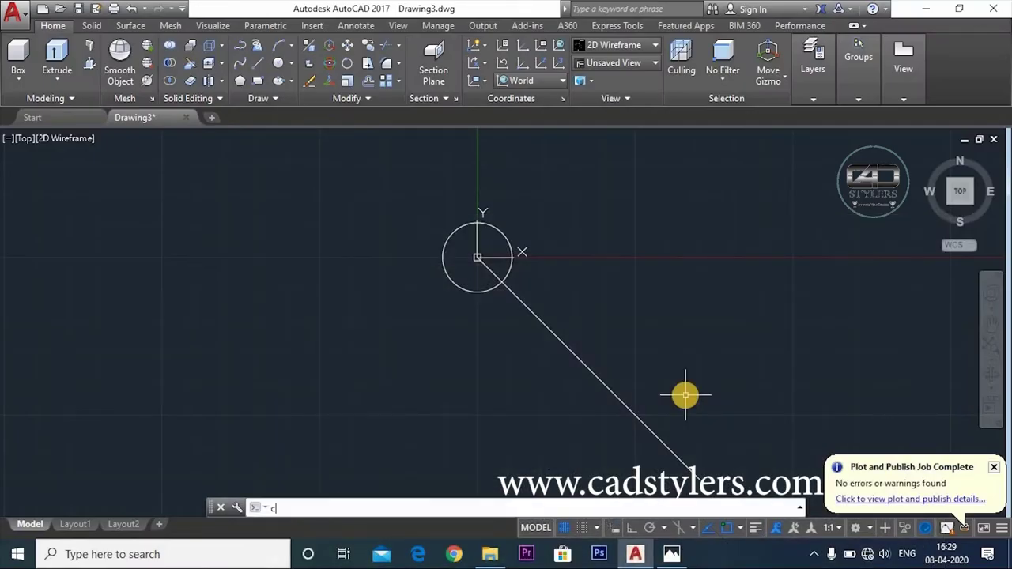
{"action": "key", "text": "Return"}
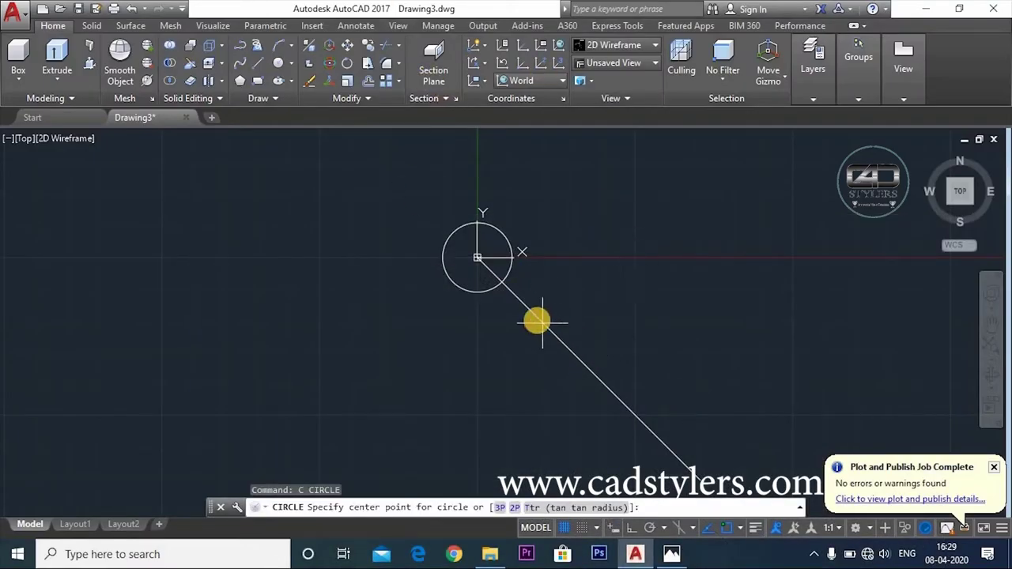
{"action": "left_click", "coordinate": [671, 553]}
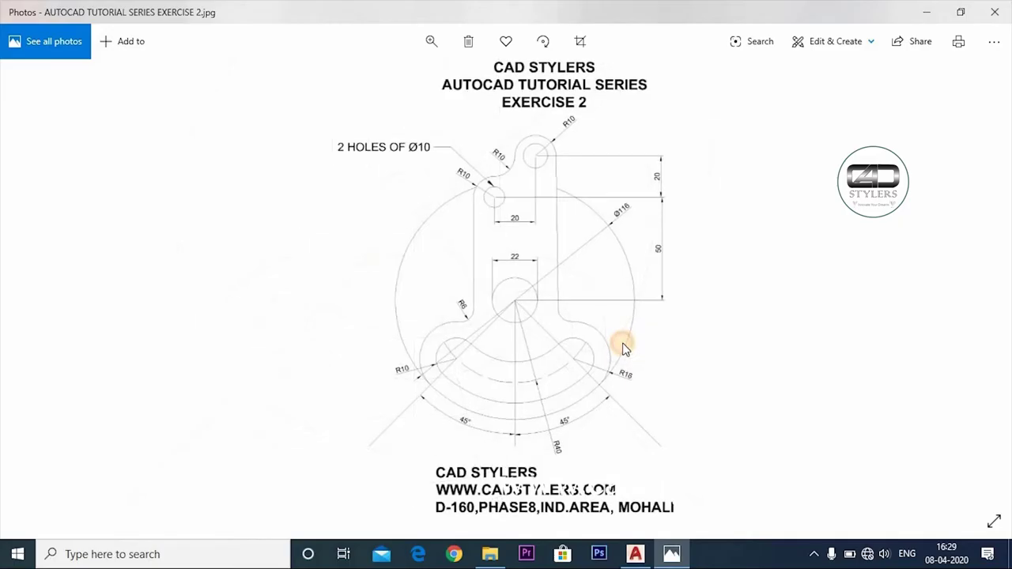
{"action": "scroll", "coordinate": [463, 327], "scroll_direction": "up", "scroll_amount": 2}
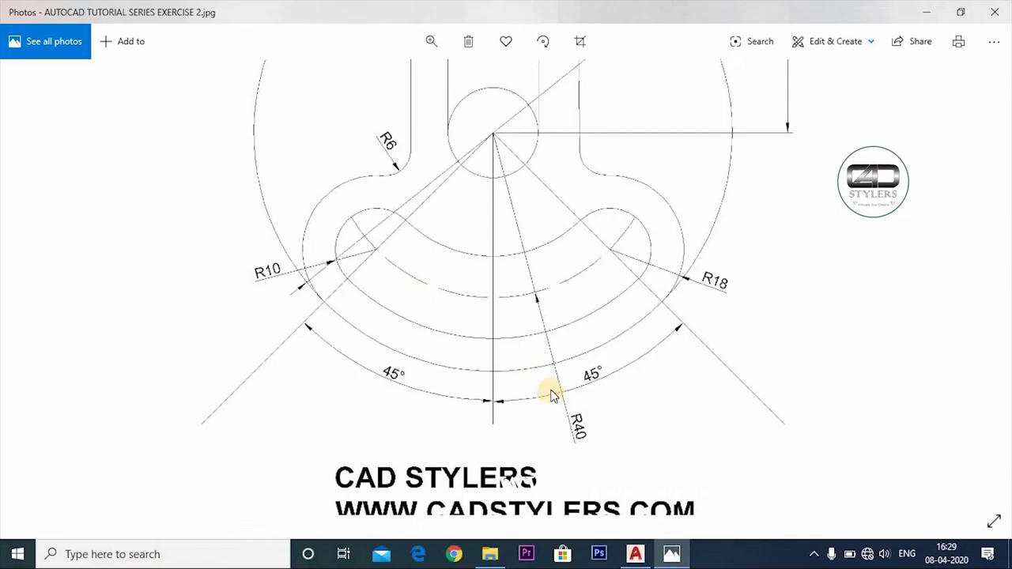
{"action": "left_click", "coordinate": [671, 554]}
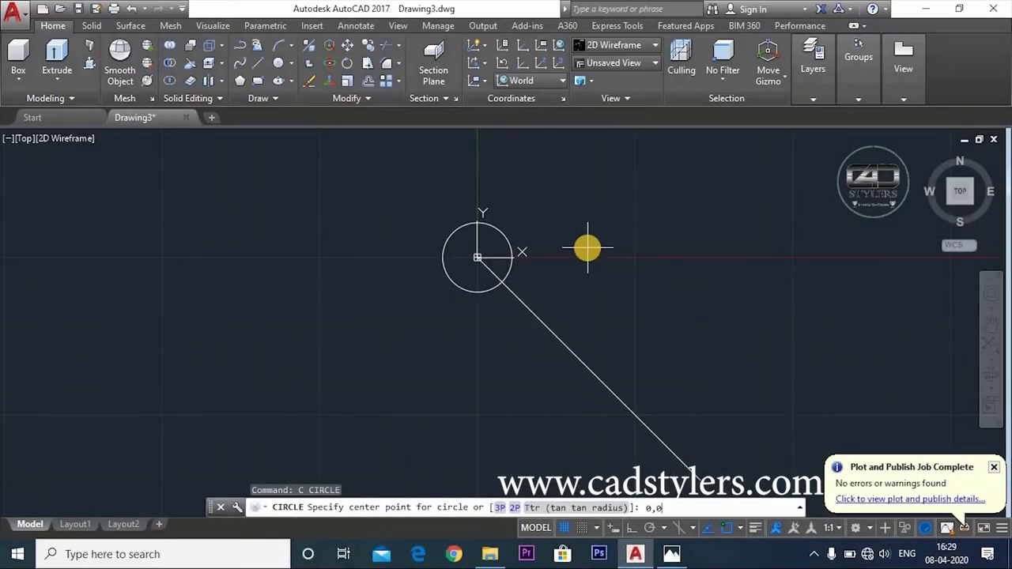
- Draw an R40 circle at the origin, then concentric R18 and R10 circles where the diagonal crosses it
{"action": "key", "text": "Return"}
{"action": "type", "text": "8"}
{"action": "key", "text": "Return"}
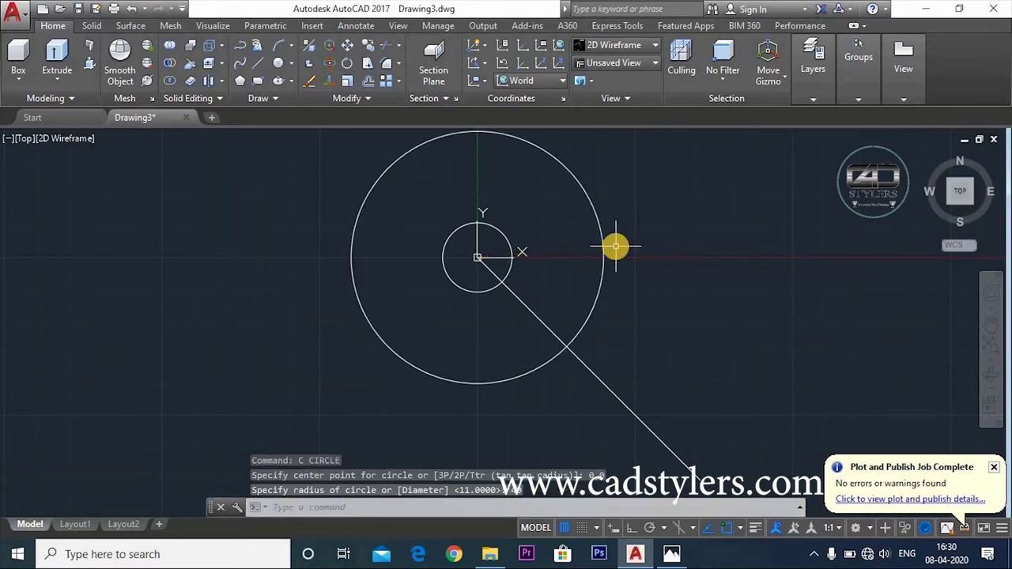
{"action": "type", "text": "c"}
{"action": "key", "text": "Return"}
{"action": "left_click", "coordinate": [567, 346]}
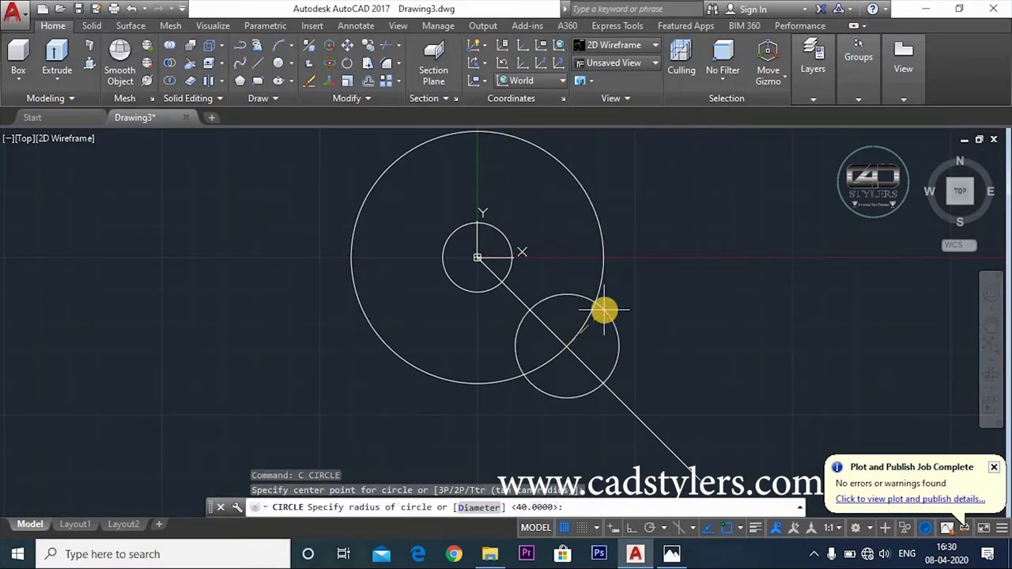
{"action": "type", "text": "18"}
{"action": "key", "text": "Return"}
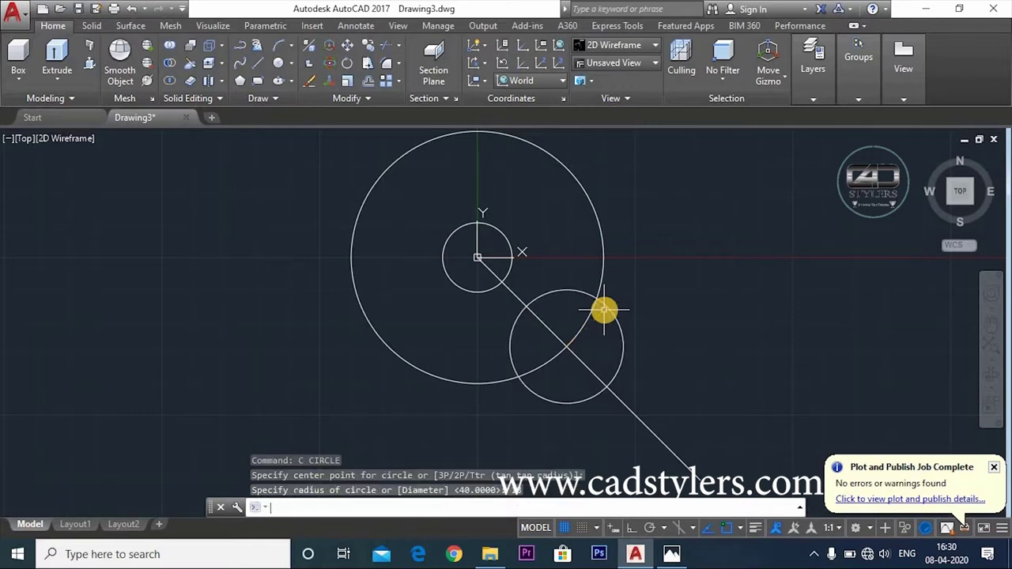
{"action": "type", "text": "c"}
{"action": "key", "text": "Return"}
{"action": "type", "text": "@0,0"}
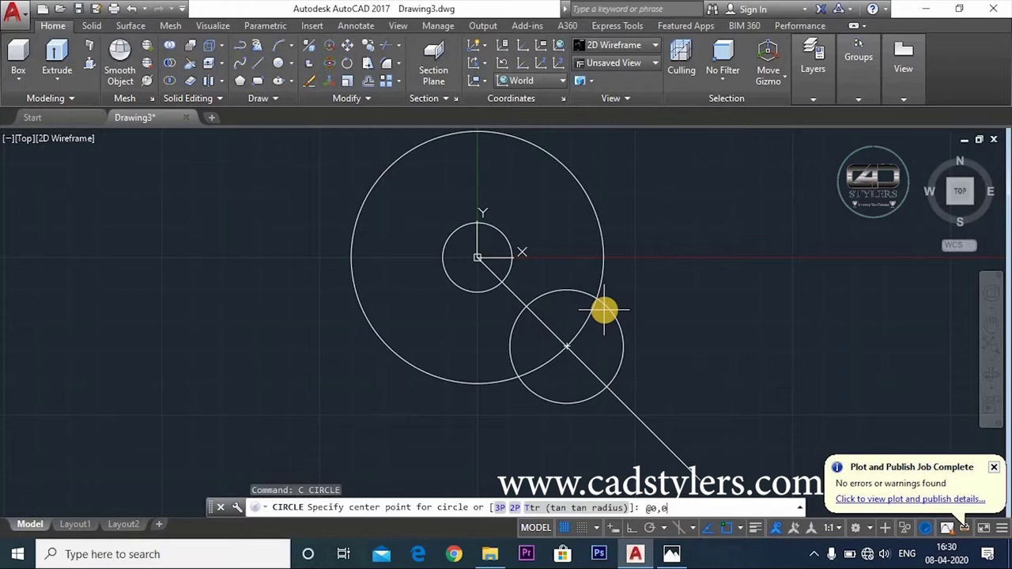
{"action": "key", "text": "Return"}
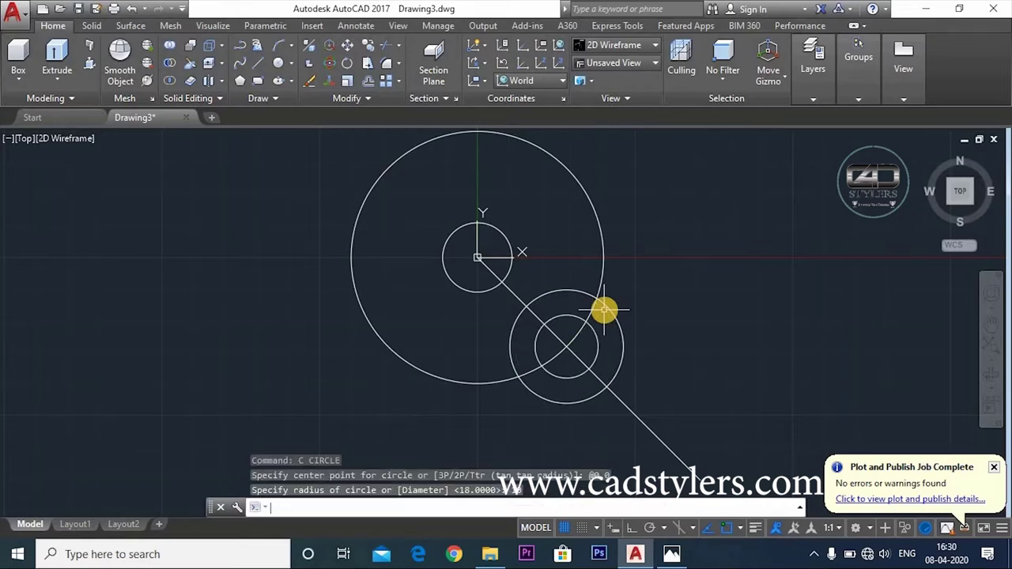
{"action": "key", "text": "Return"}
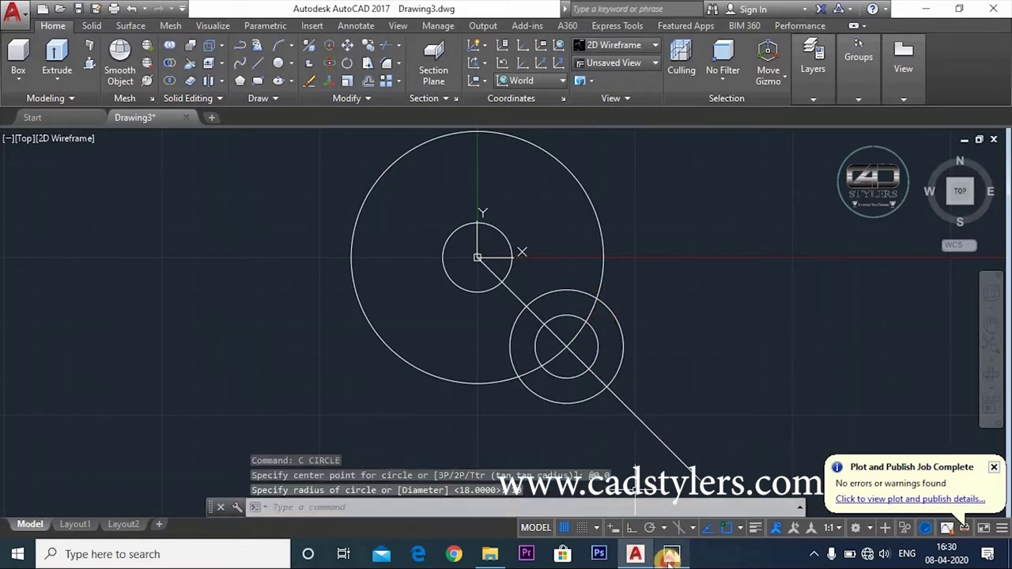
- After checking the reference, draw a Ø116 outer circle centred at the origin
{"action": "left_click", "coordinate": [670, 558]}
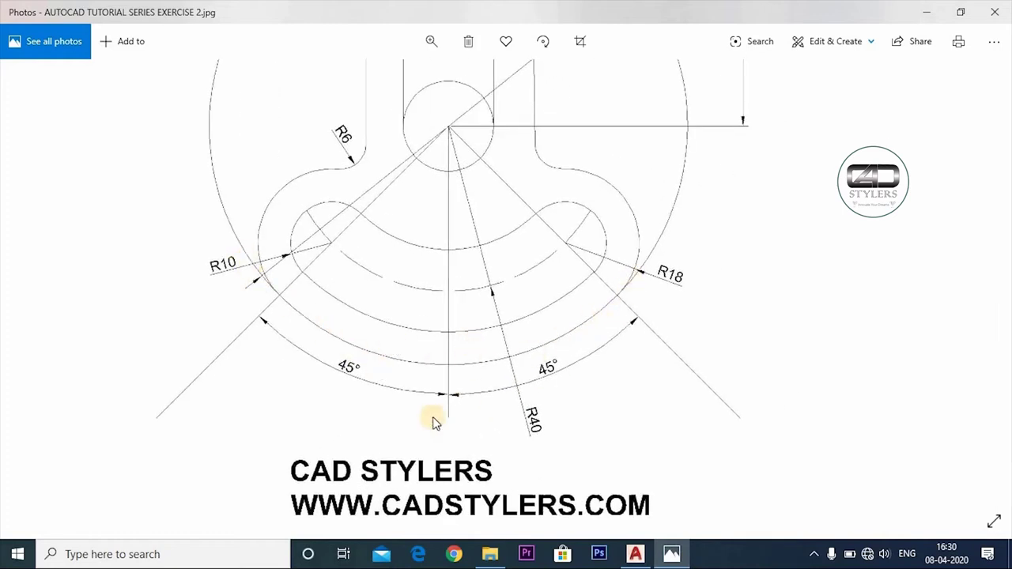
{"action": "scroll", "coordinate": [440, 417], "scroll_direction": "up", "scroll_amount": 3}
{"action": "scroll", "coordinate": [561, 283], "scroll_direction": "up", "scroll_amount": 1}
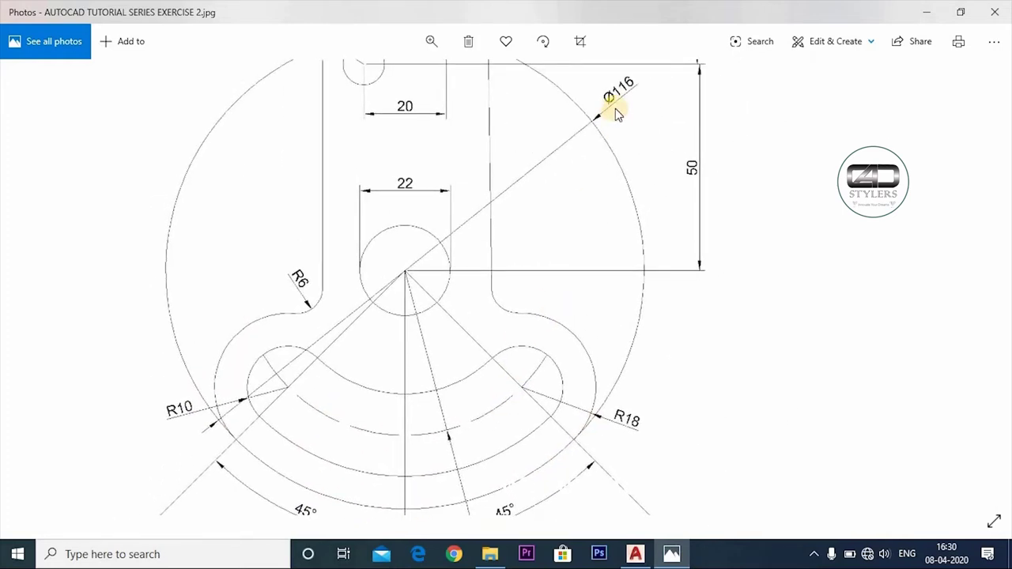
{"action": "left_click", "coordinate": [672, 554]}
{"action": "key", "text": "Return"}
{"action": "type", "text": "0,0"}
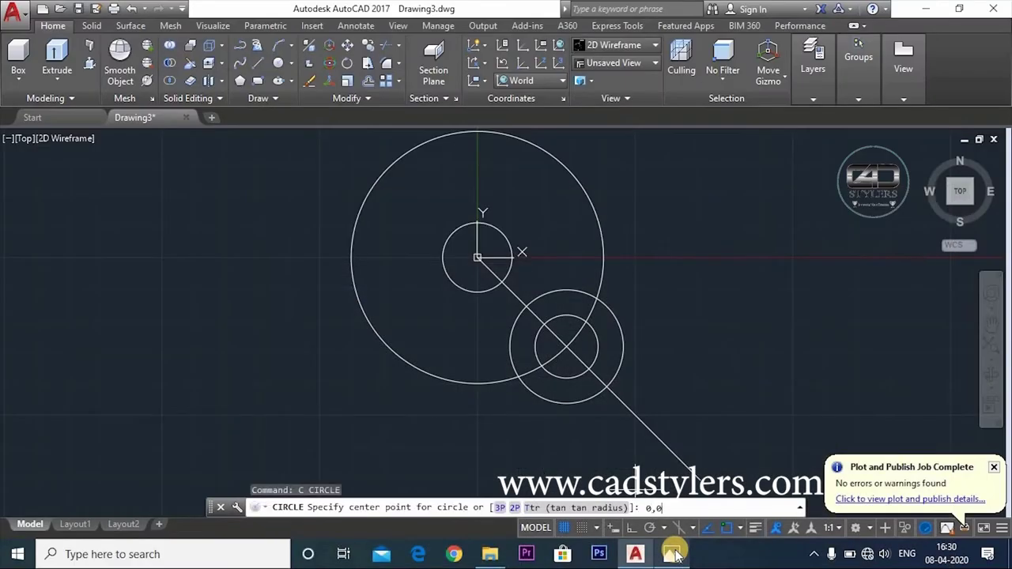
{"action": "key", "text": "Return"}
{"action": "type", "text": "d"}
{"action": "key", "text": "Return"}
{"action": "type", "text": "1"}
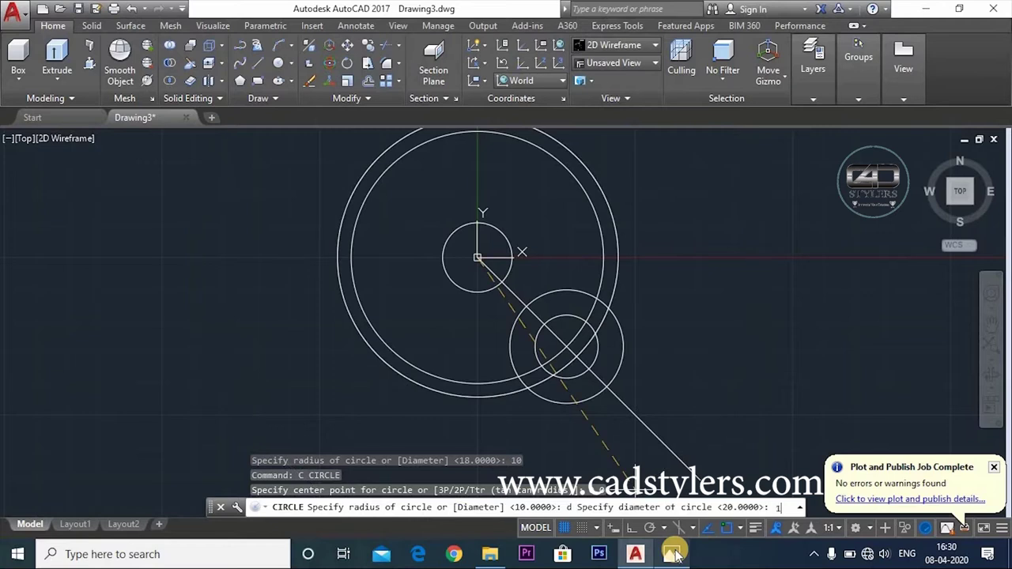
{"action": "key", "text": "Return"}
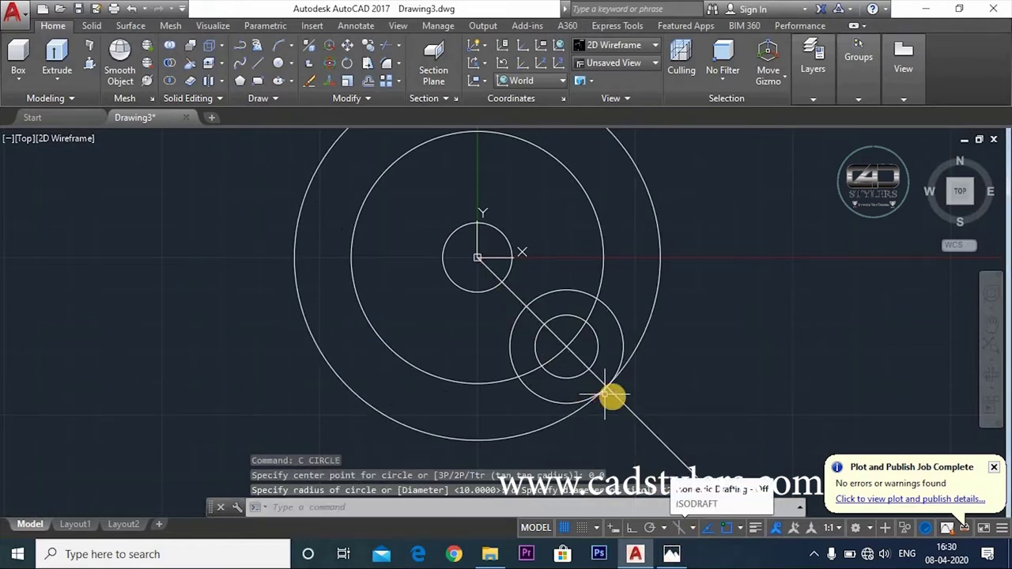
{"action": "middle_click_drag", "start_coordinate": [615, 397], "coordinate": [583, 359]}
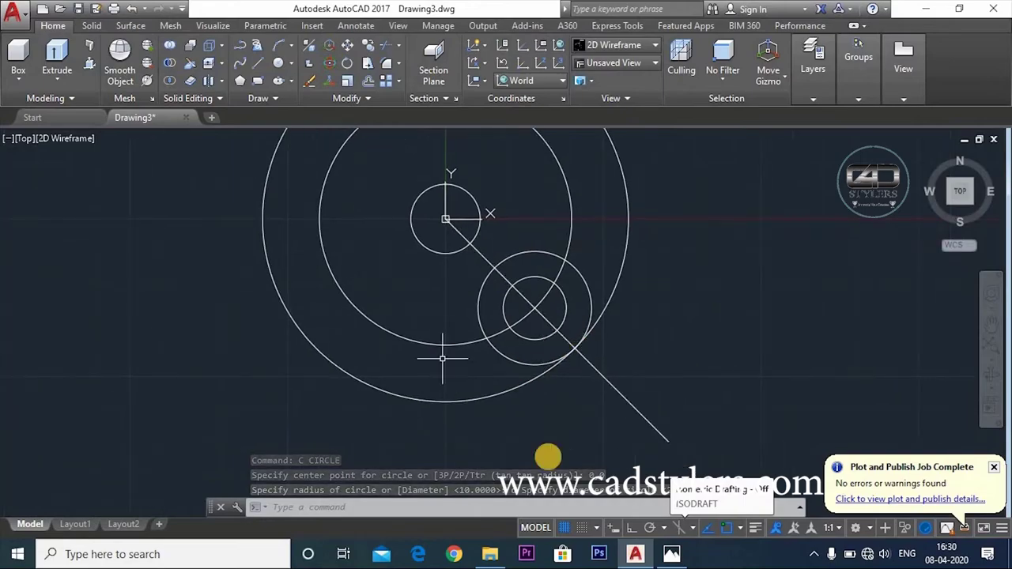
- Show the Exercise 2 reference in Photos, zoomed on the R6, R10, R18 and 45° slot details
{"action": "left_click", "coordinate": [671, 553]}
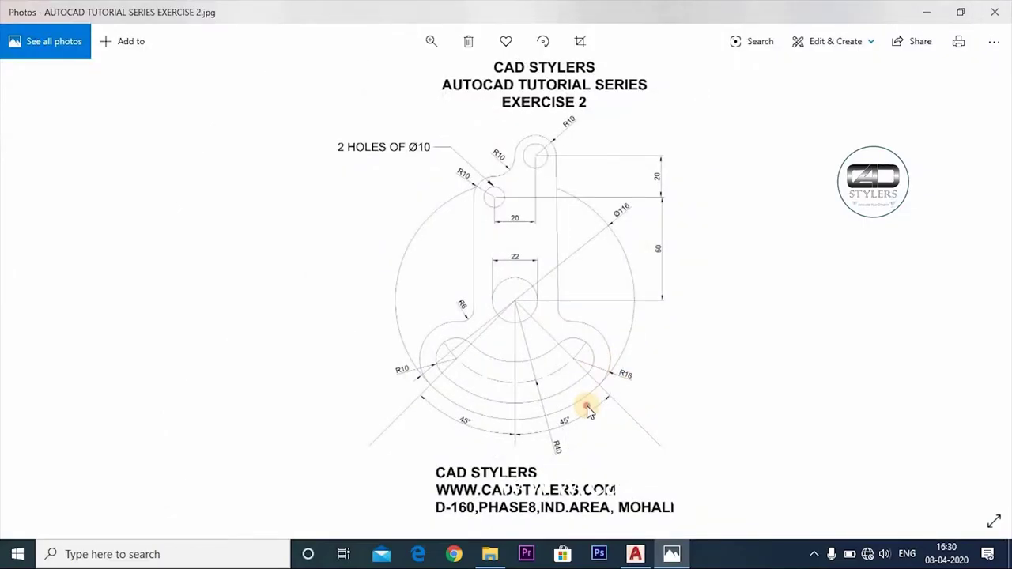
{"action": "scroll", "coordinate": [585, 380], "scroll_direction": "up", "scroll_amount": 3, "text": "ctrl"}
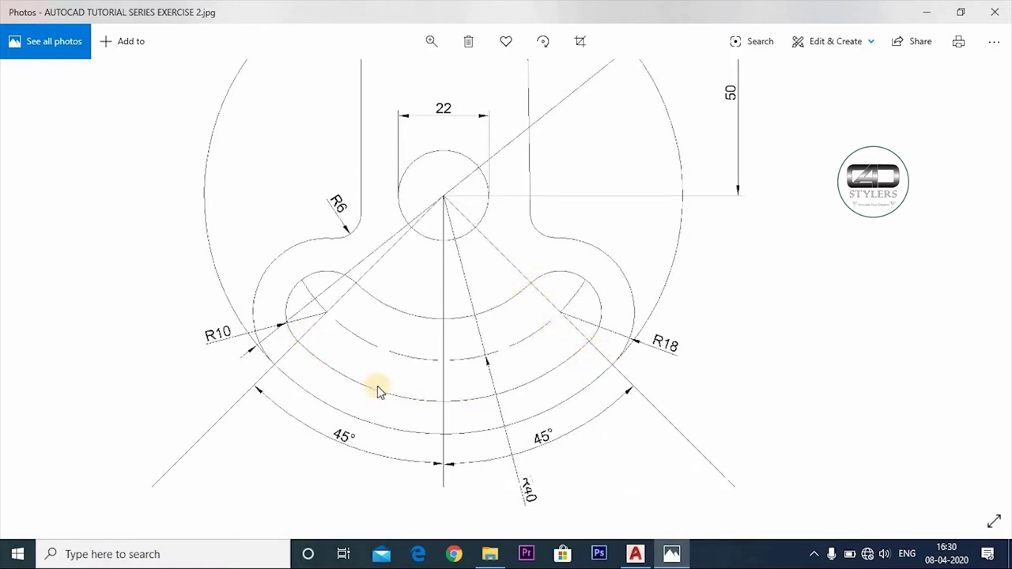
- Draw origin-centred circles of radius 30 and about 50 through the R10 circle's inner and outer edges
{"action": "left_click", "coordinate": [634, 553]}
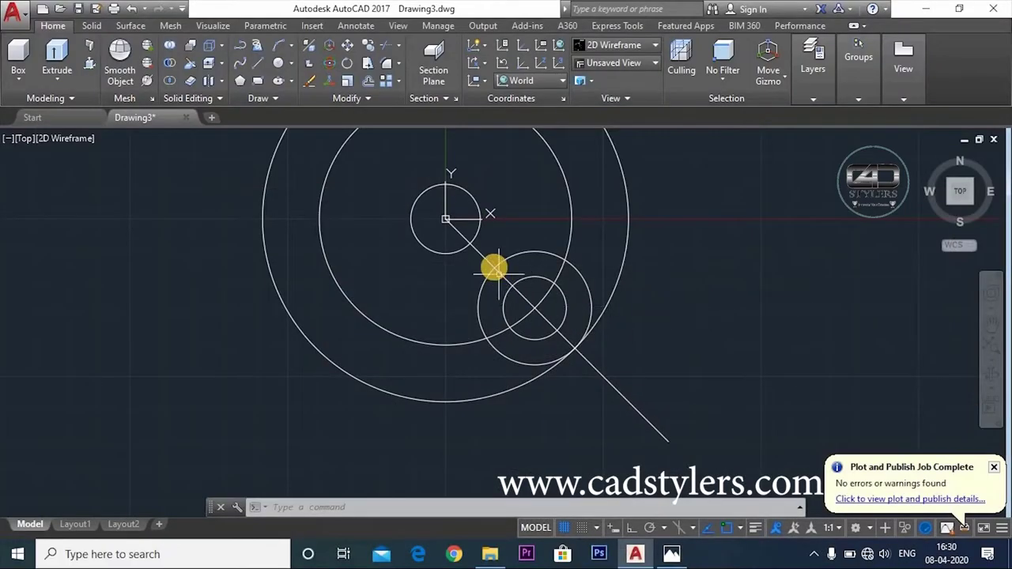
{"action": "type", "text": "c"}
{"action": "key", "text": "Return"}
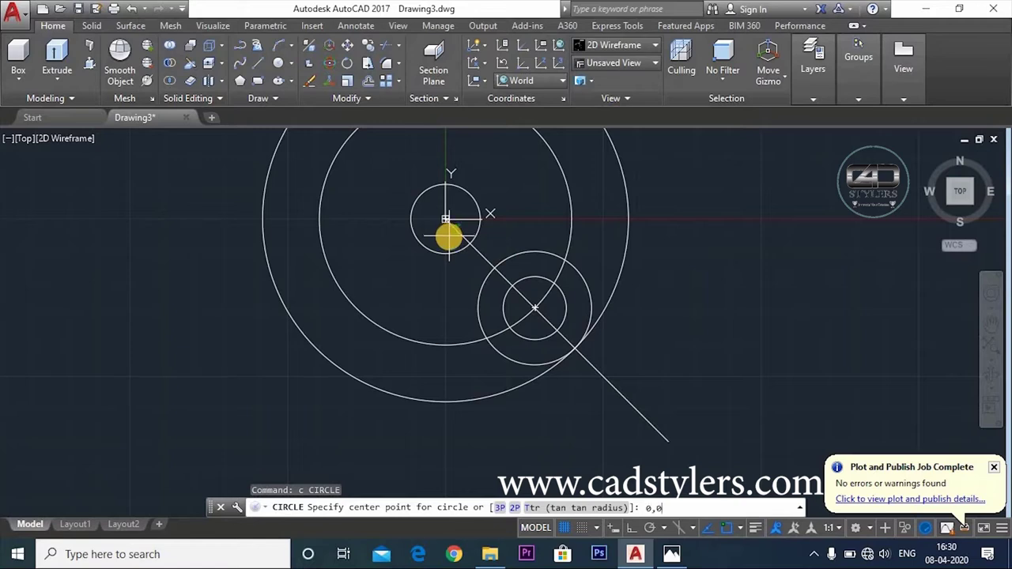
{"action": "key", "text": "Return"}
{"action": "left_click", "coordinate": [512, 288]}
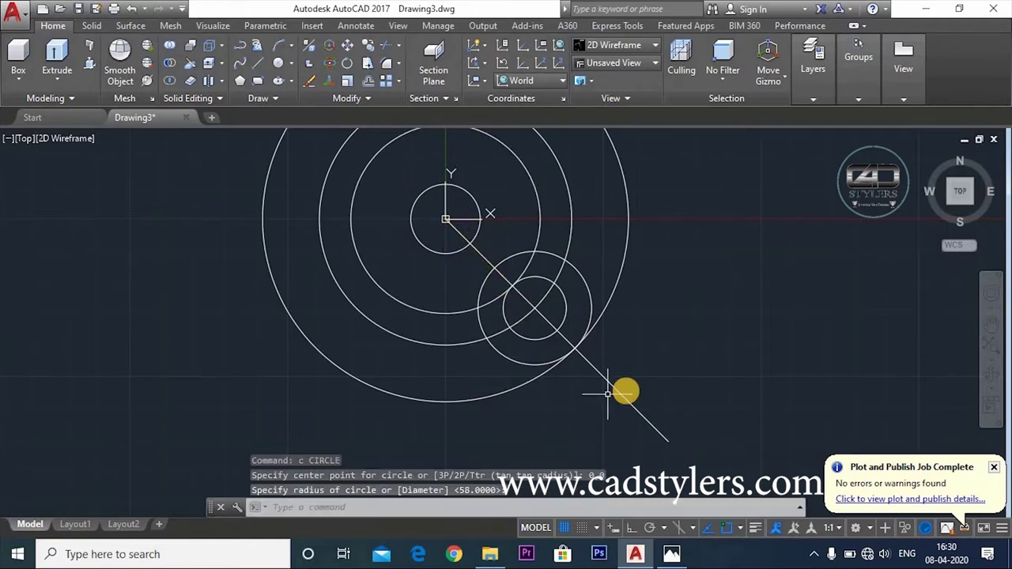
{"action": "key", "text": "Return"}
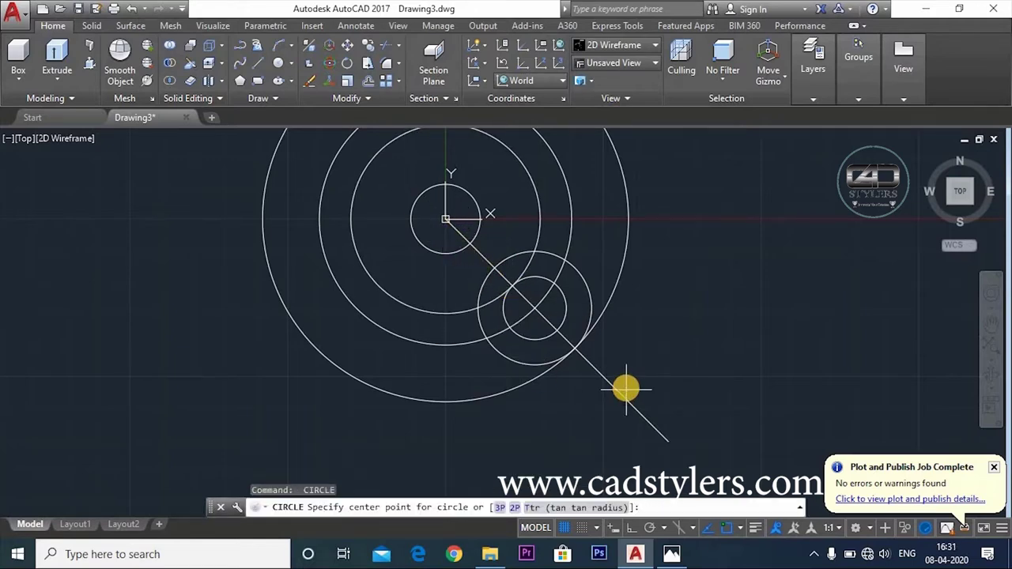
{"action": "key", "text": "Return"}
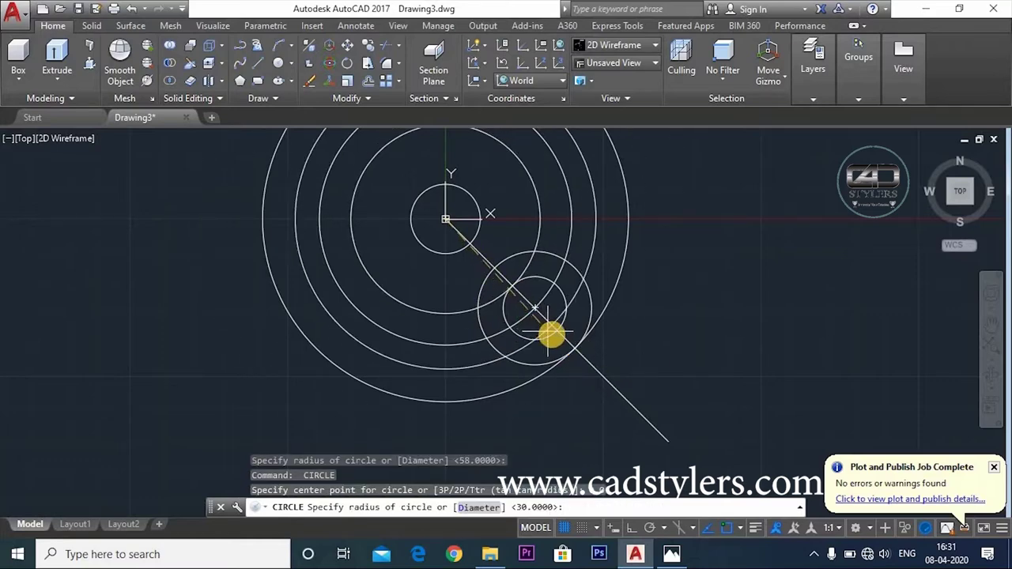
{"action": "left_click", "coordinate": [557, 332]}
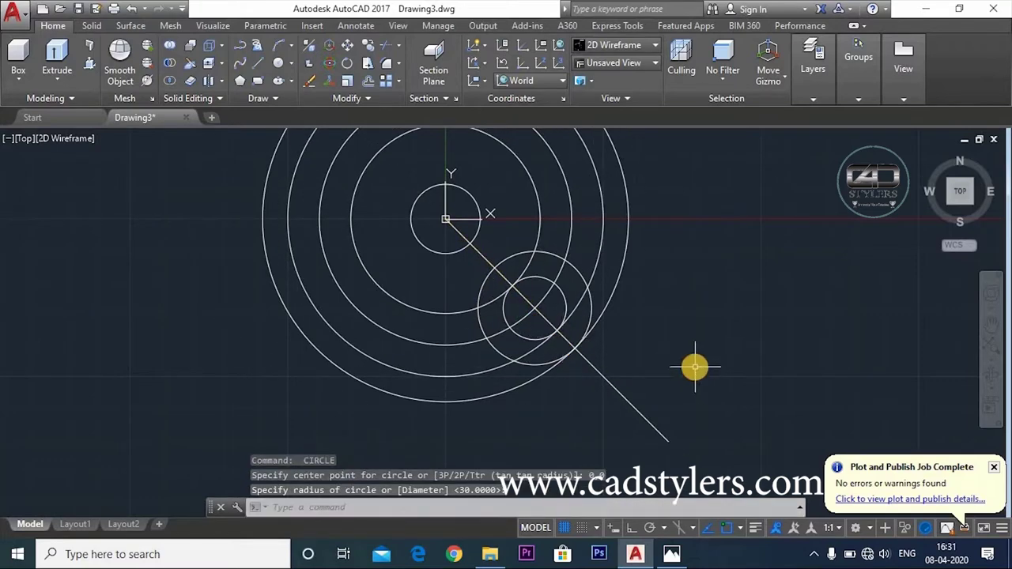
{"action": "key", "text": "Escape"}
{"action": "middle_click_drag", "start_coordinate": [616, 357], "coordinate": [596, 417]}
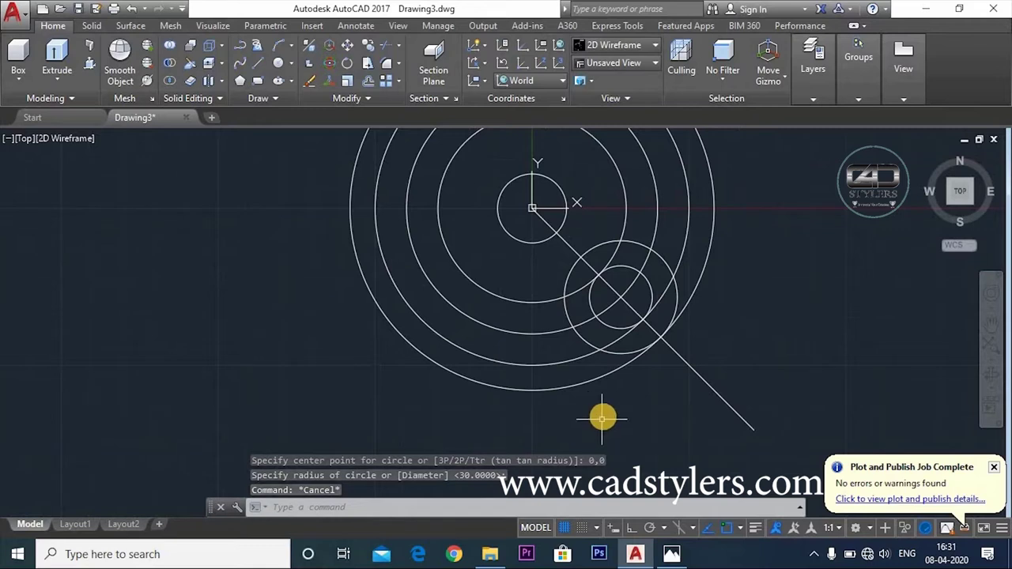
- Mirror the 315° line and the R18 and R10 circles about the vertical axis through the origin
{"action": "type", "text": "mi"}
{"action": "key", "text": "Return"}
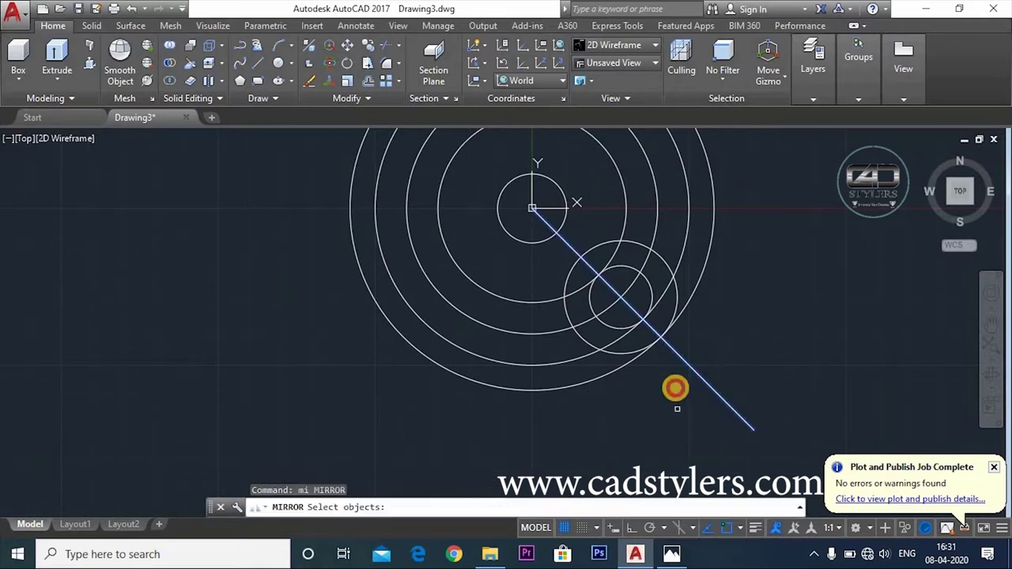
{"action": "left_click", "coordinate": [676, 409]}
{"action": "left_click", "coordinate": [670, 301]}
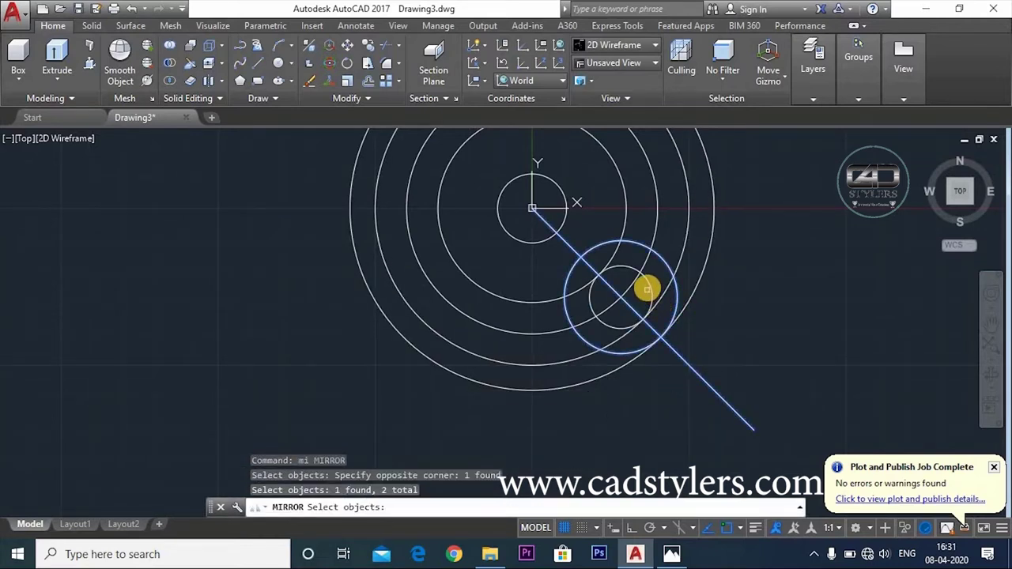
{"action": "left_click", "coordinate": [648, 288]}
{"action": "key", "text": "Return"}
{"action": "type", "text": "0,"}
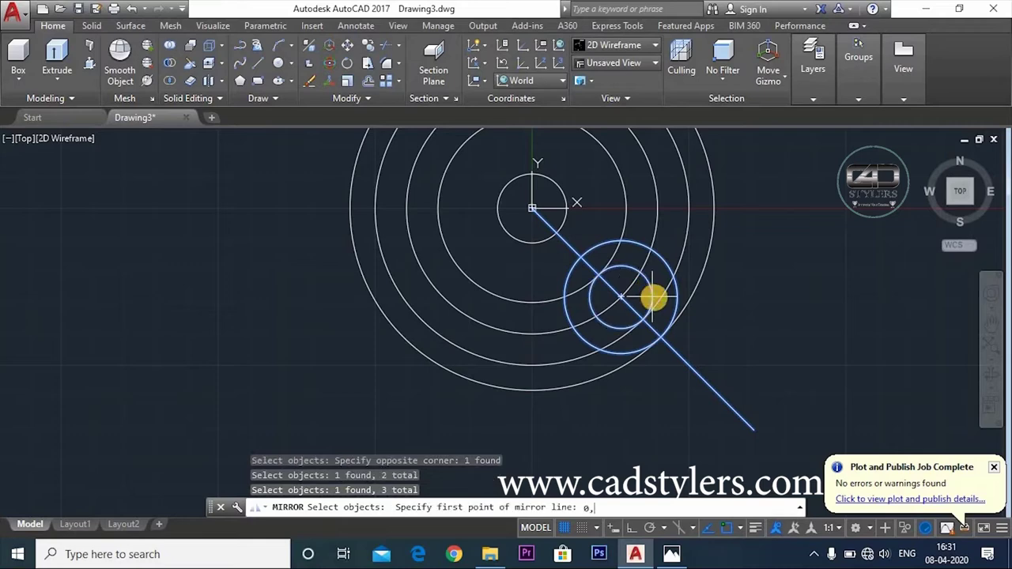
{"action": "type", "text": "0"}
{"action": "key", "text": "Return"}
{"action": "type", "text": "0,-10"}
{"action": "key", "text": "Return"}
{"action": "key", "text": "Escape"}
{"action": "middle_click_drag", "start_coordinate": [746, 390], "coordinate": [718, 456]}
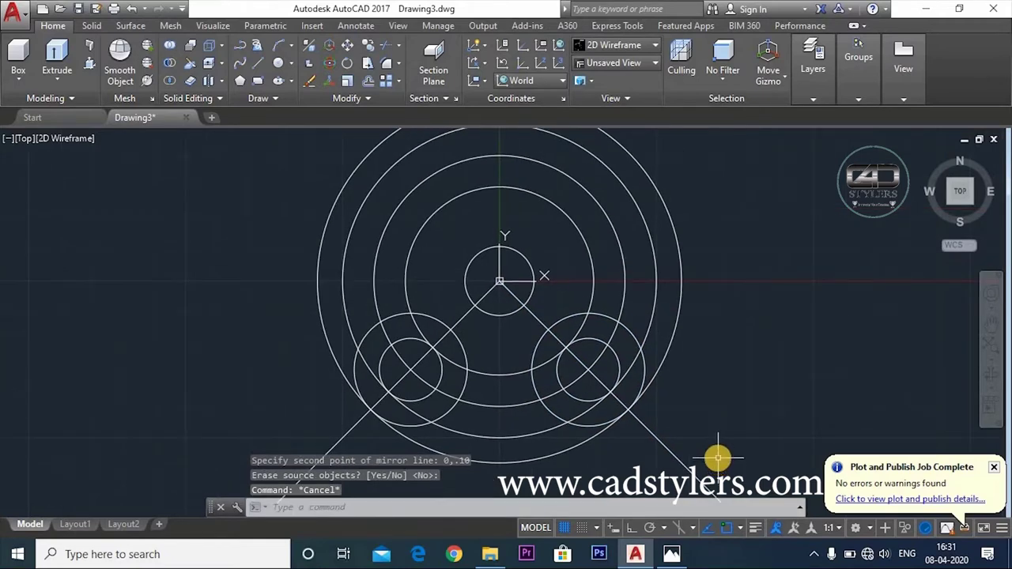
- Trim away the unwanted arcs of the outer and inner circles around the slots
{"action": "key", "text": "Return"}
{"action": "key", "text": "Return"}
{"action": "mouse_move", "coordinate": [712, 271]}
{"action": "left_mouse_down"}
{"action": "mouse_move", "coordinate": [585, 295]}
{"action": "mouse_move", "coordinate": [781, 318]}
{"action": "left_mouse_up"}
{"action": "middle_click_drag", "start_coordinate": [729, 366], "coordinate": [781, 318]}
{"action": "left_click", "coordinate": [639, 282]}
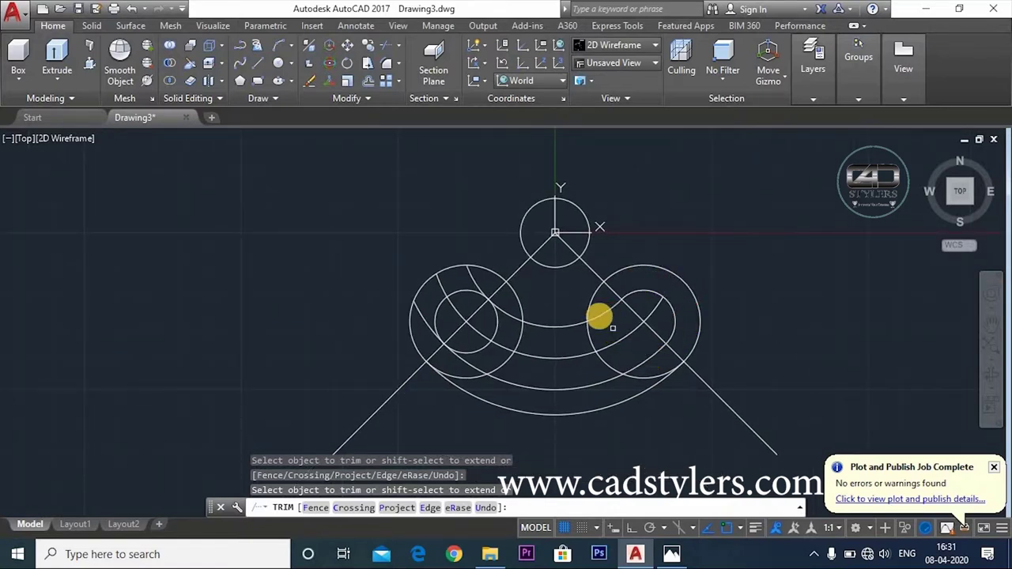
{"action": "middle_click_drag", "start_coordinate": [595, 310], "coordinate": [617, 275]}
{"action": "left_click", "coordinate": [447, 296]}
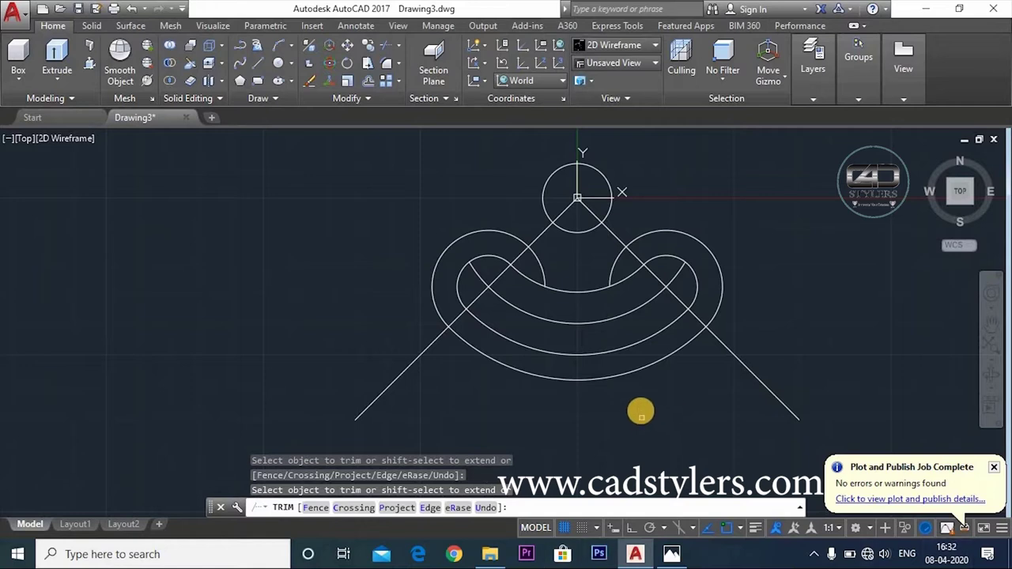
{"action": "mouse_move", "coordinate": [640, 413]}
{"action": "middle_mouse_down"}
{"action": "mouse_move", "coordinate": [598, 409]}
{"action": "mouse_move", "coordinate": [553, 438]}
{"action": "middle_mouse_up"}
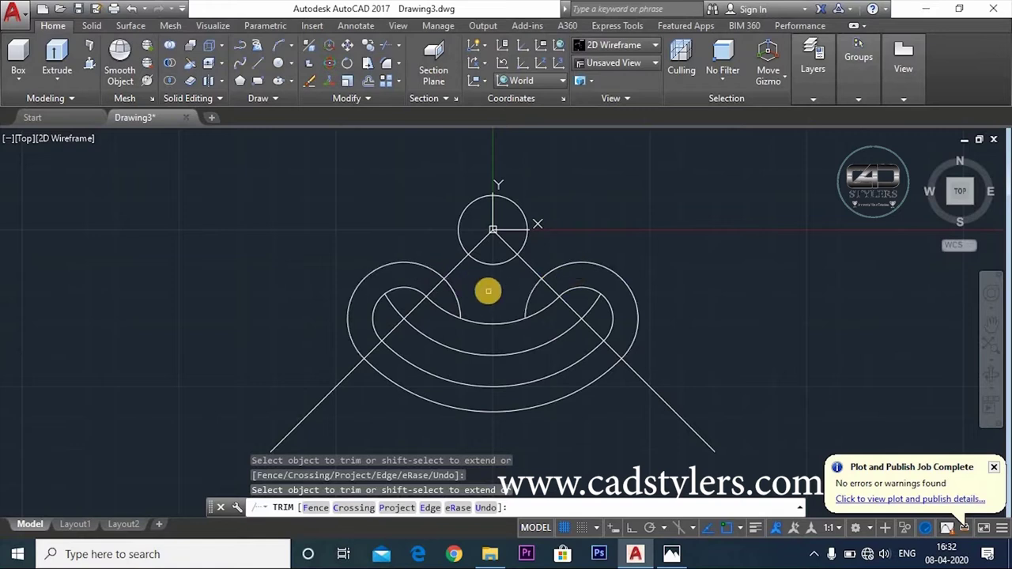
{"action": "key", "text": "Escape"}
- Draw a size-100 circle at the origin and start a trim using all objects as cutting edges
{"action": "type", "text": "c"}
{"action": "key", "text": "Return"}
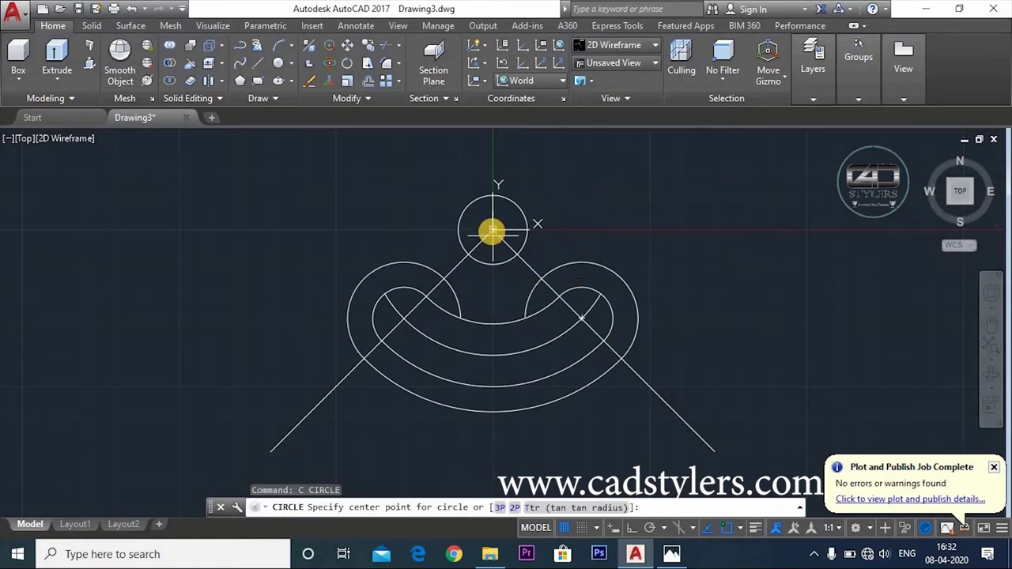
{"action": "type", "text": "0,"}
{"action": "key", "text": "Return"}
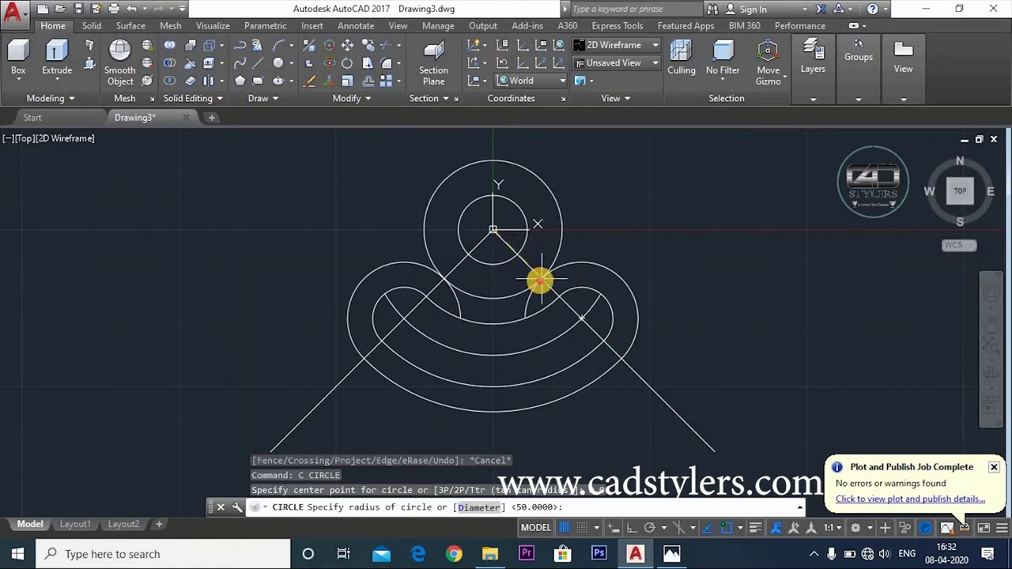
{"action": "type", "text": "100"}
{"action": "key", "text": "Return"}
{"action": "type", "text": "tr"}
{"action": "key", "text": "Return"}
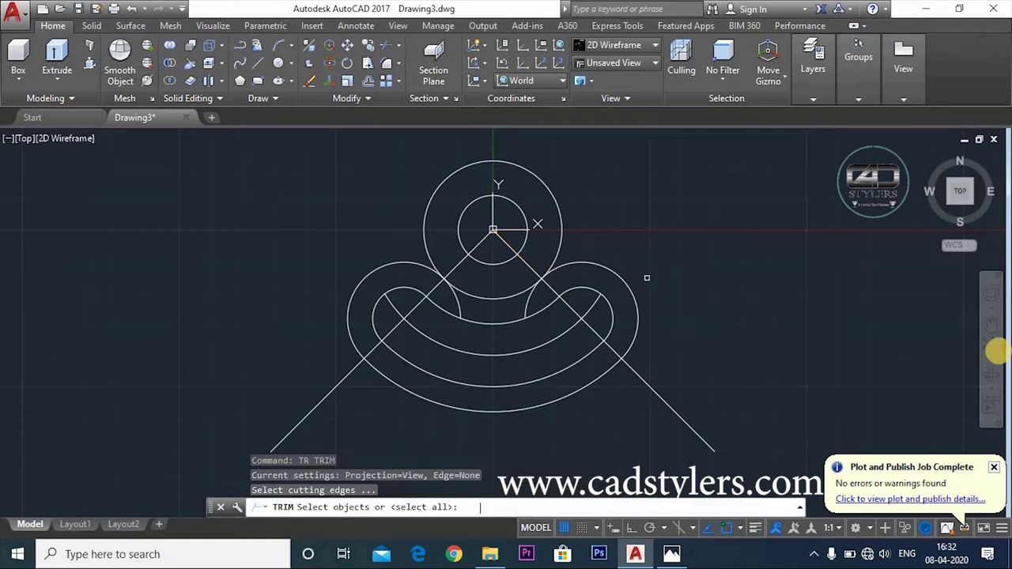
{"action": "key", "text": "Return"}
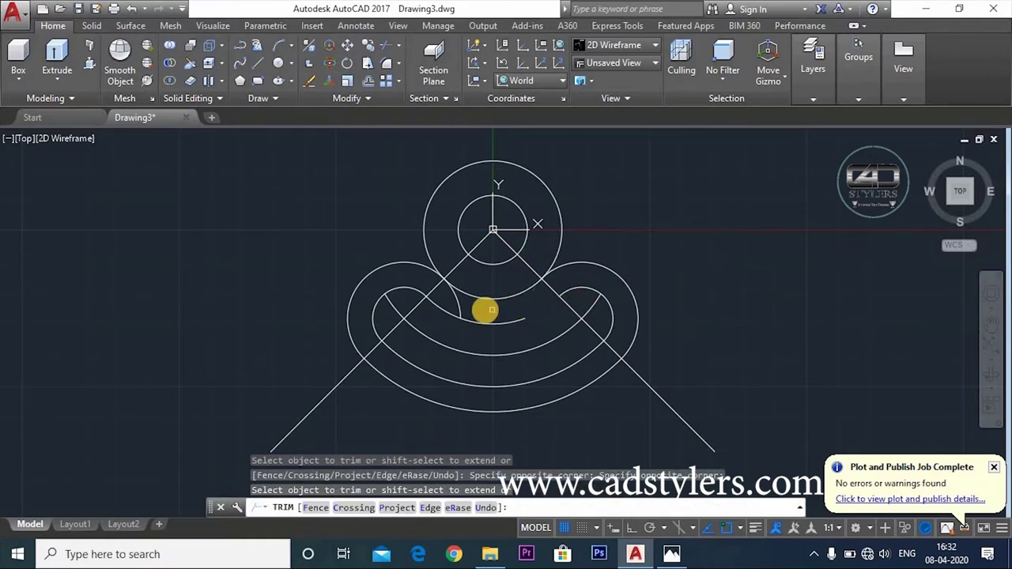
{"action": "key", "text": "alt+Tab"}
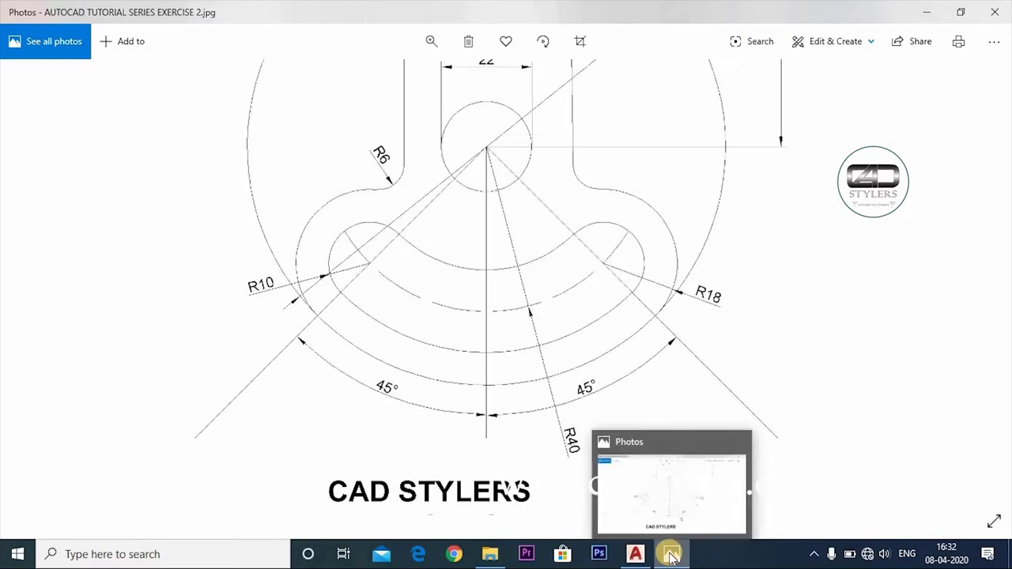
- Zoom and pan the reference to study the two Ø10 holes and their 20 and 50 offsets
{"action": "left_click", "coordinate": [671, 557]}
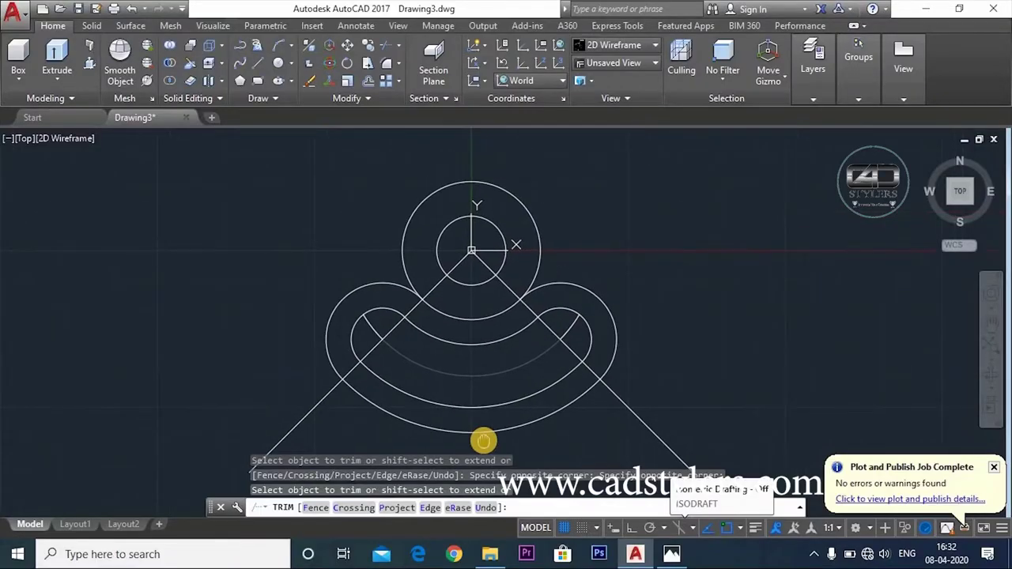
{"action": "left_click", "coordinate": [671, 553]}
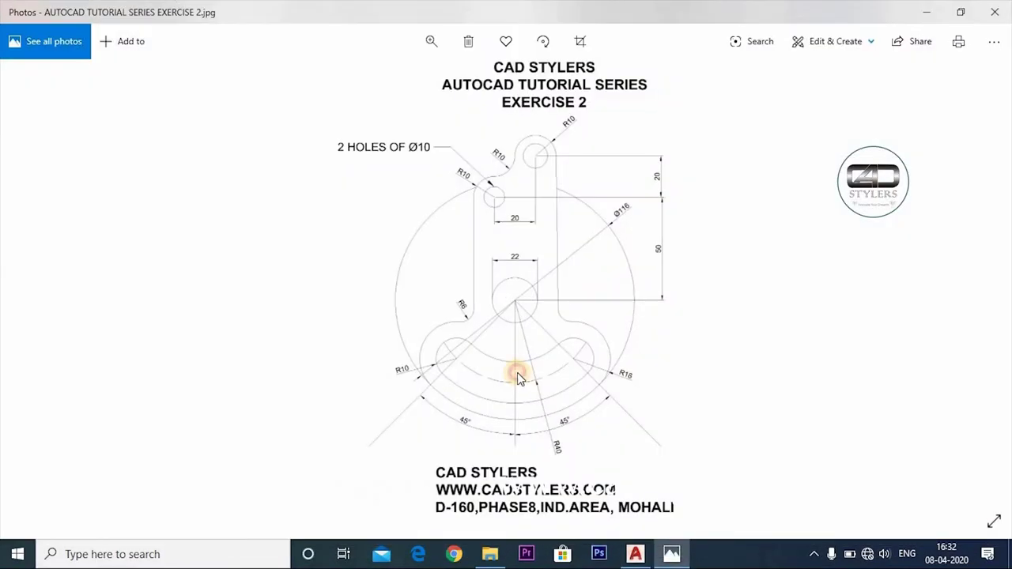
{"action": "scroll", "coordinate": [517, 378], "scroll_direction": "up", "scroll_amount": 2}
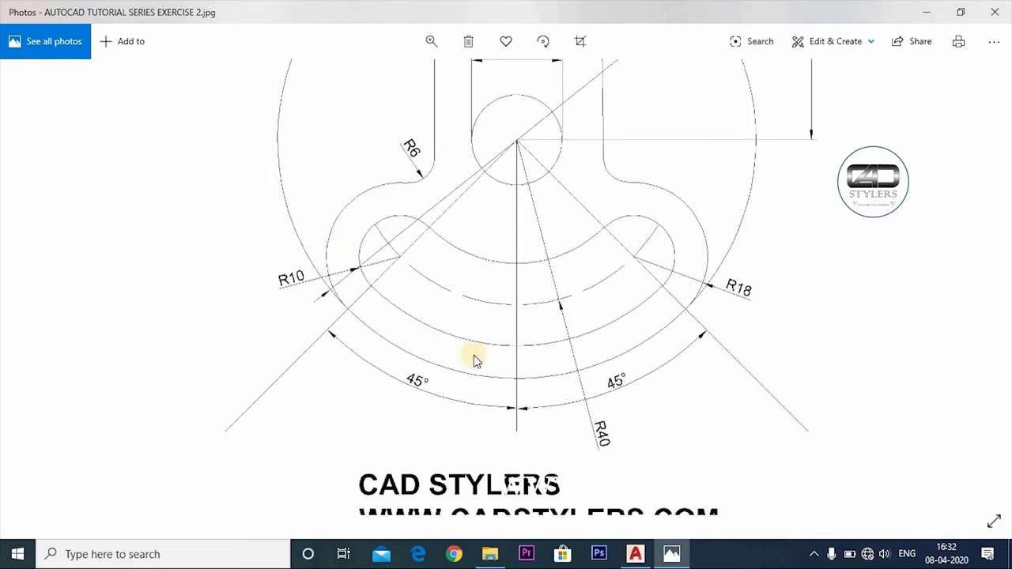
{"action": "left_click_drag", "start_coordinate": [613, 301], "coordinate": [609, 440]}
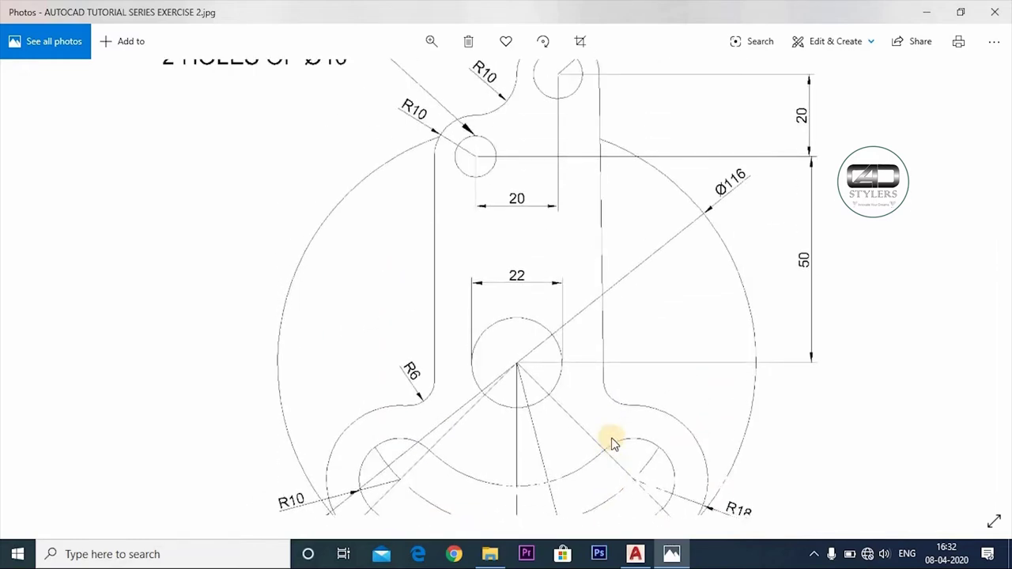
{"action": "left_click_drag", "start_coordinate": [580, 348], "coordinate": [571, 361]}
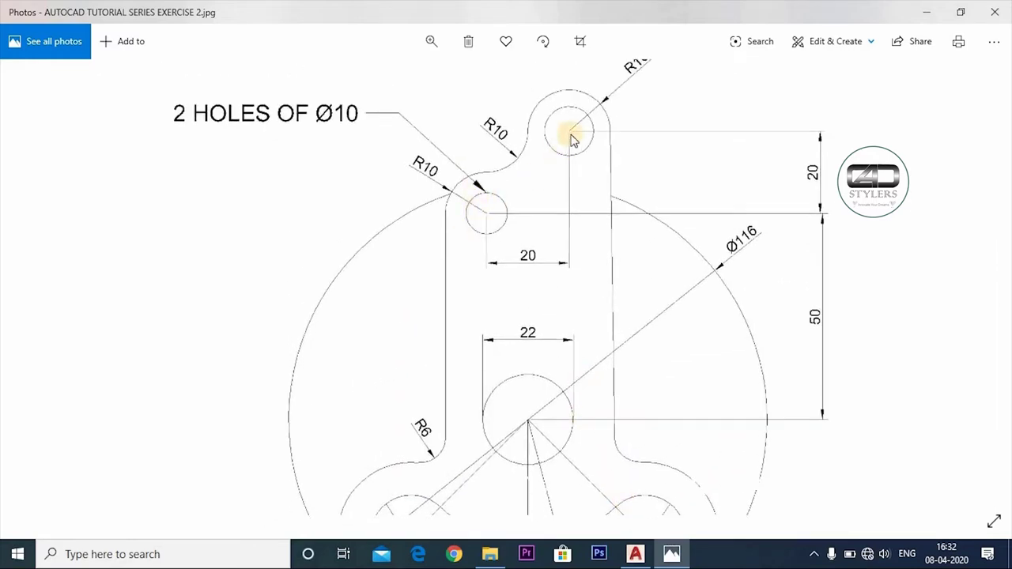
{"action": "left_click_drag", "start_coordinate": [582, 160], "coordinate": [571, 264]}
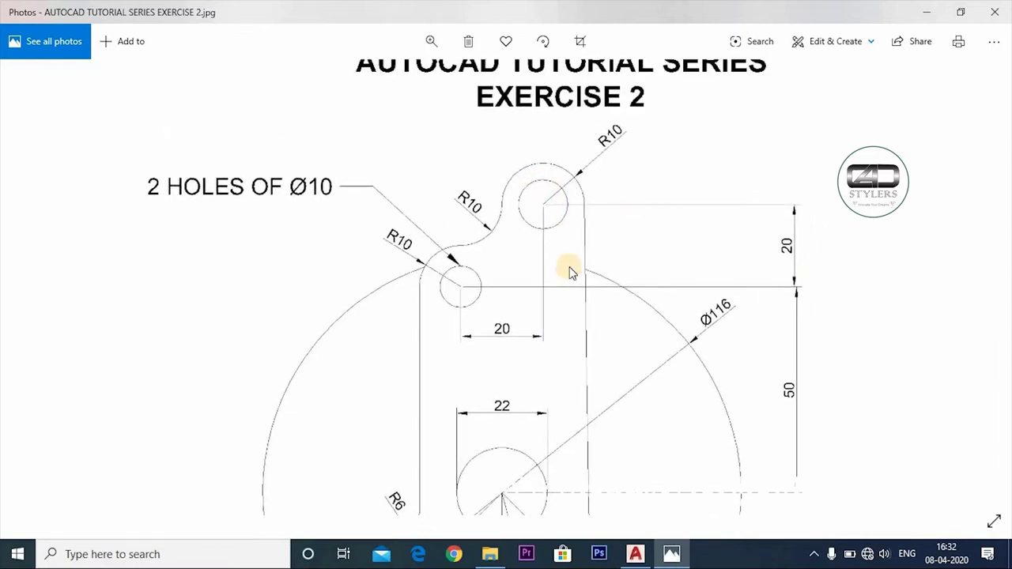
{"action": "left_click_drag", "start_coordinate": [451, 293], "coordinate": [455, 242]}
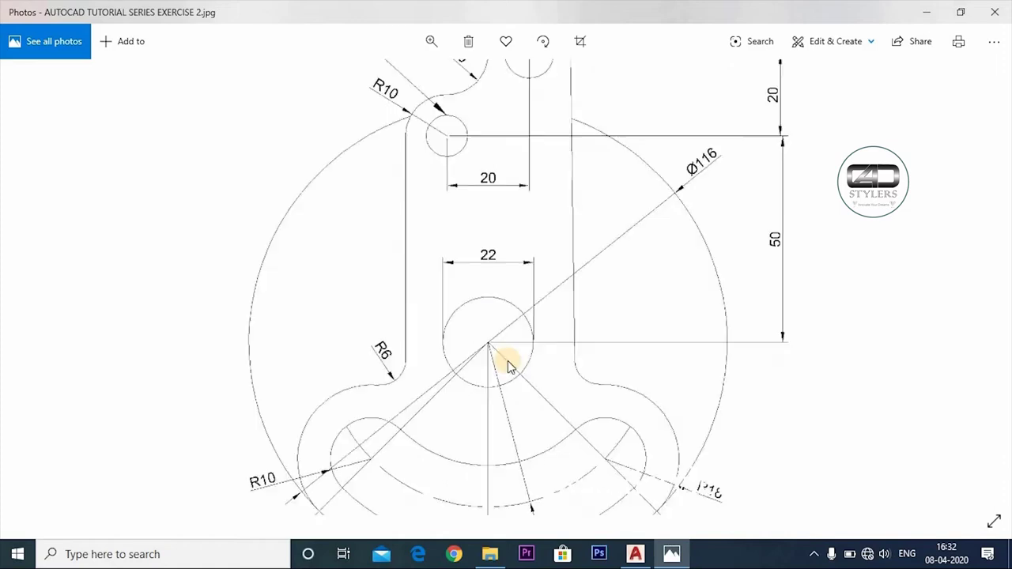
{"action": "left_click_drag", "start_coordinate": [483, 281], "coordinate": [468, 199]}
{"action": "left_click_drag", "start_coordinate": [498, 309], "coordinate": [482, 357]}
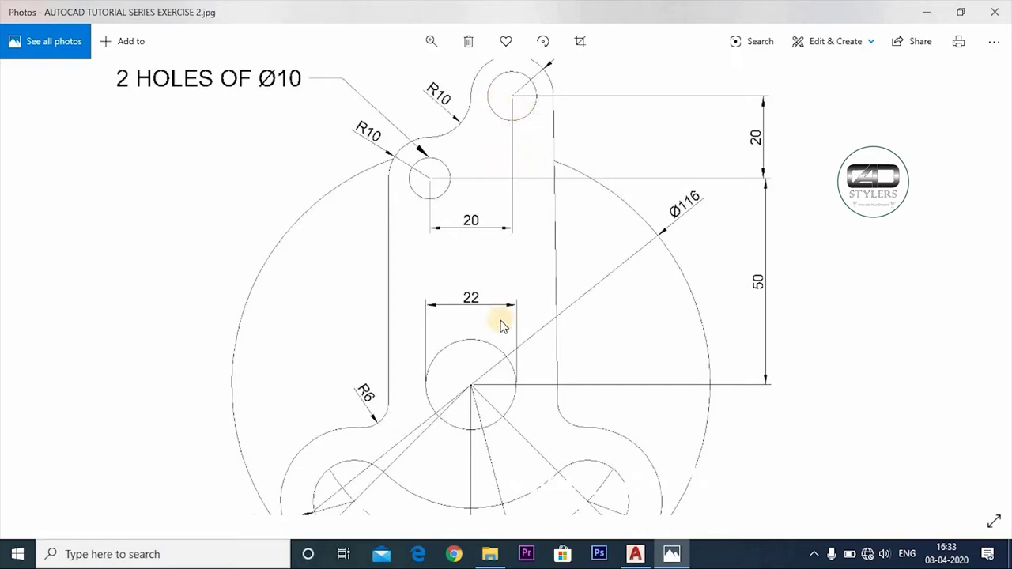
{"action": "left_click_drag", "start_coordinate": [506, 245], "coordinate": [514, 230]}
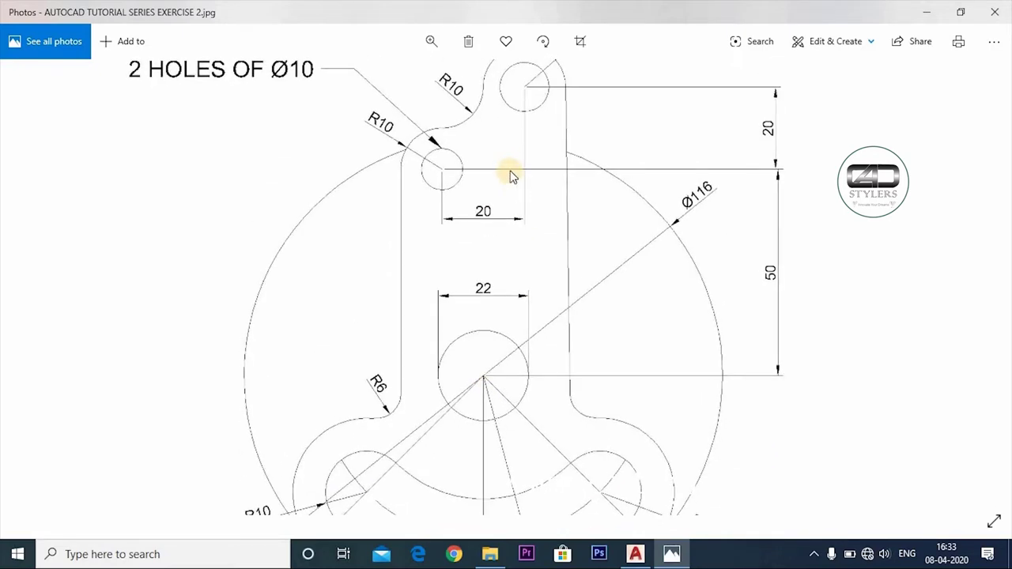
{"action": "scroll", "coordinate": [530, 300], "scroll_direction": "up", "scroll_amount": 2}
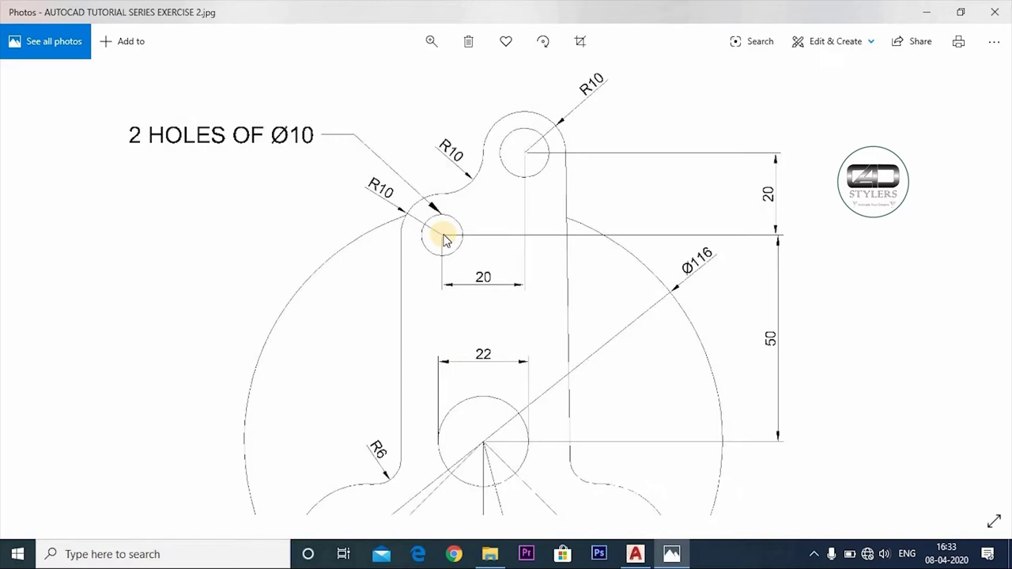
{"action": "scroll", "coordinate": [504, 269], "scroll_direction": "down", "scroll_amount": 2}
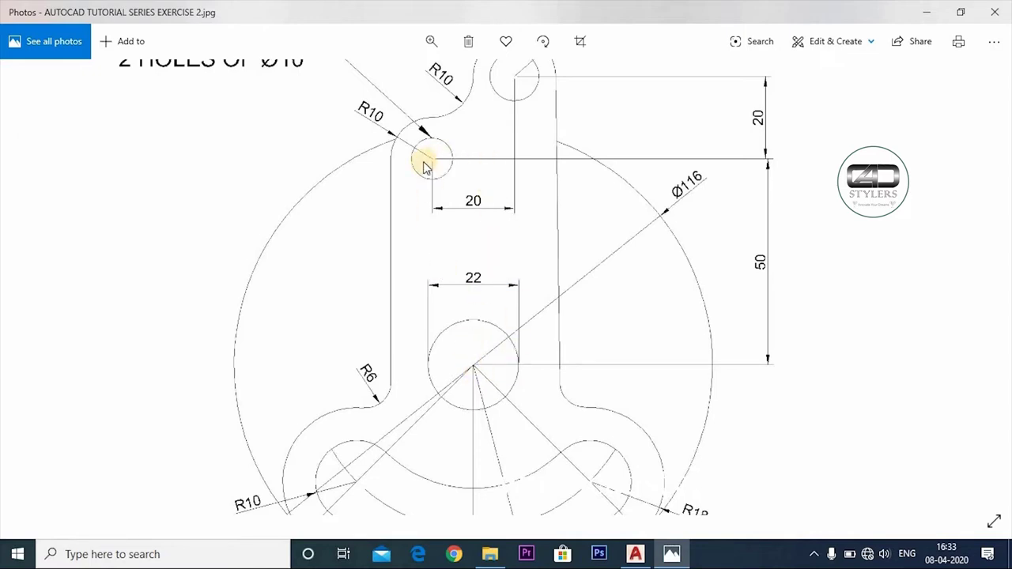
- Draw the first radius-10 hole circle centred at -10,50
{"action": "left_click", "coordinate": [672, 558]}
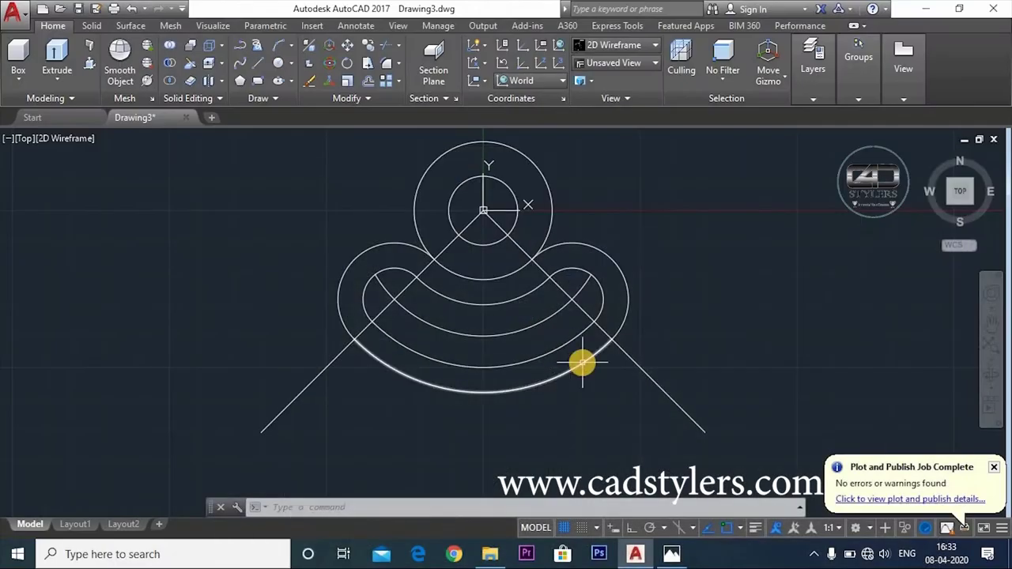
{"action": "key", "text": "Return"}
{"action": "type", "text": "-10,5"}
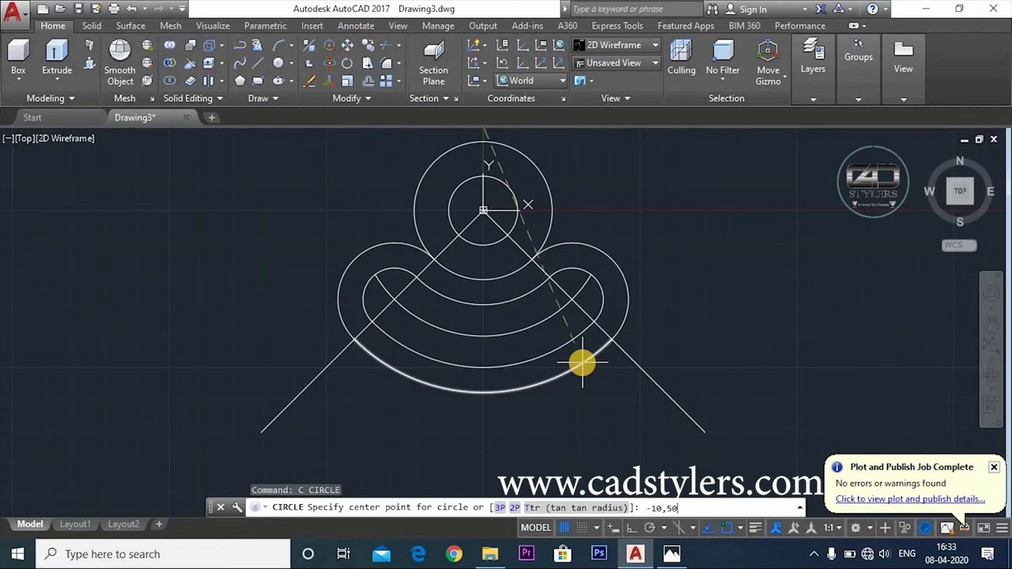
{"action": "key", "text": "Return"}
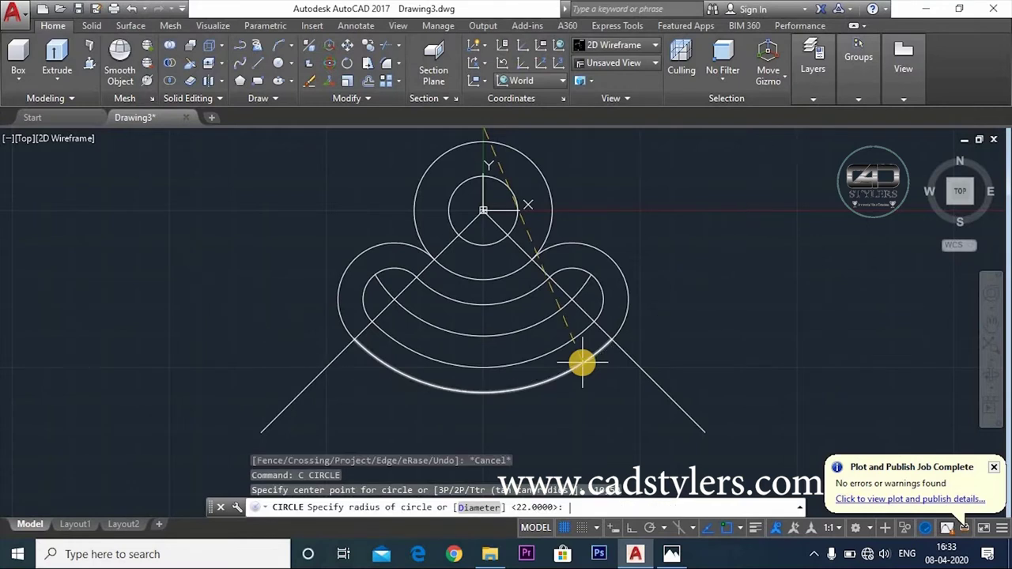
{"action": "type", "text": "10"}
{"action": "key", "text": "Return"}
{"action": "key", "text": "Return"}
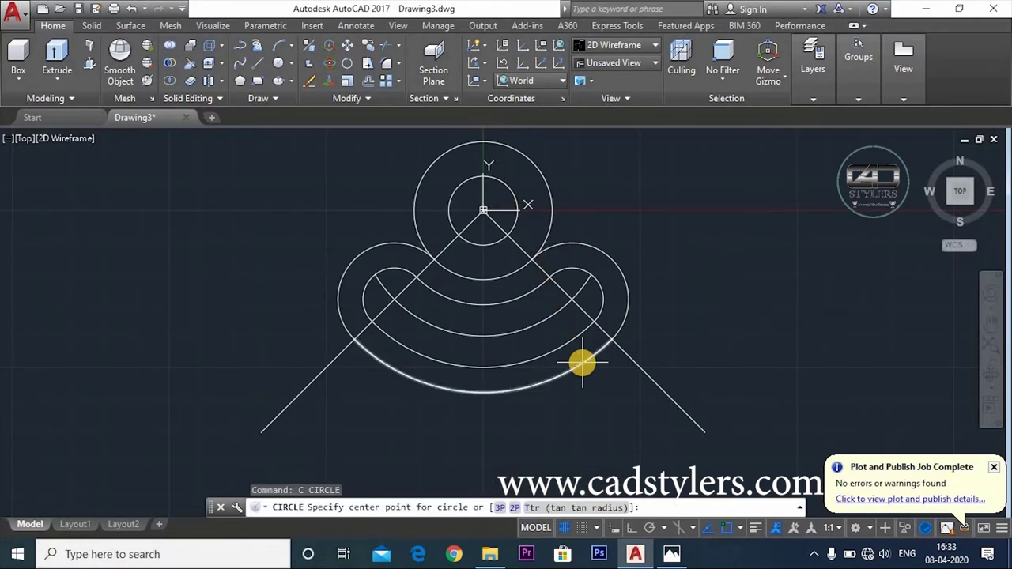
- Check the upper hole on the reference, then draw a radius-10 circle centred at 10,70
{"action": "left_click", "coordinate": [671, 554]}
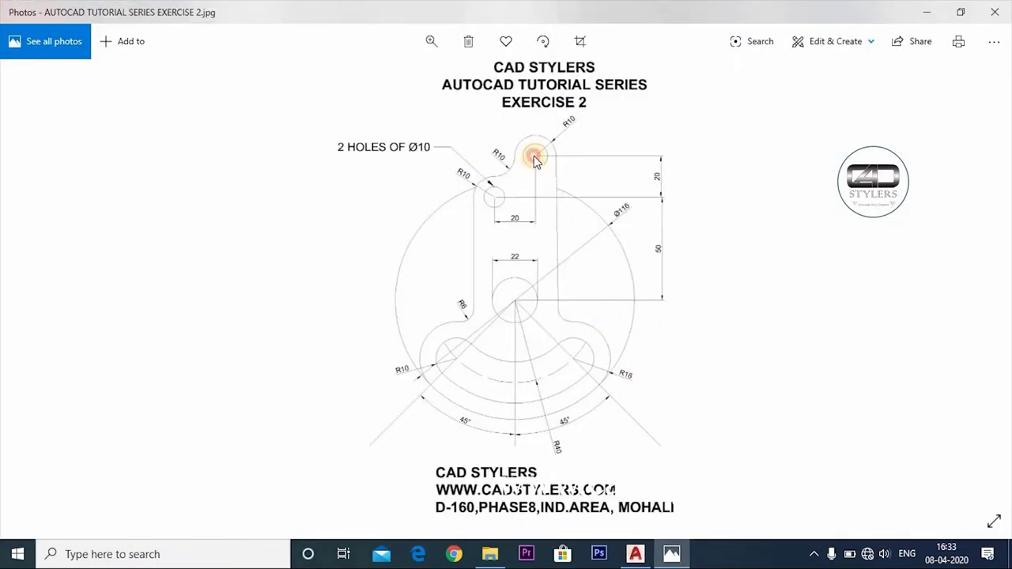
{"action": "double_click", "coordinate": [534, 158]}
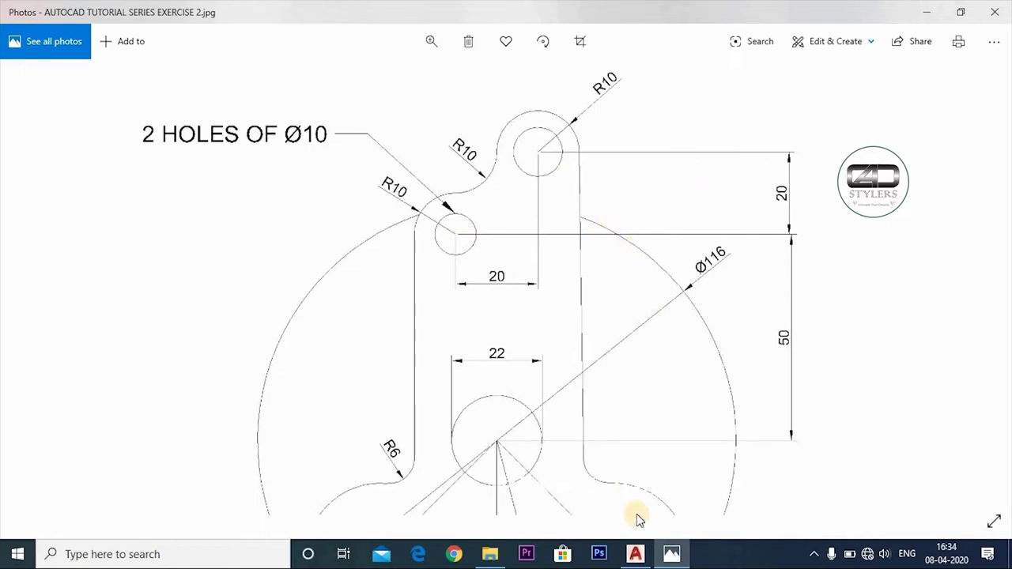
{"action": "left_click", "coordinate": [686, 398]}
{"action": "key", "text": "alt+Tab"}
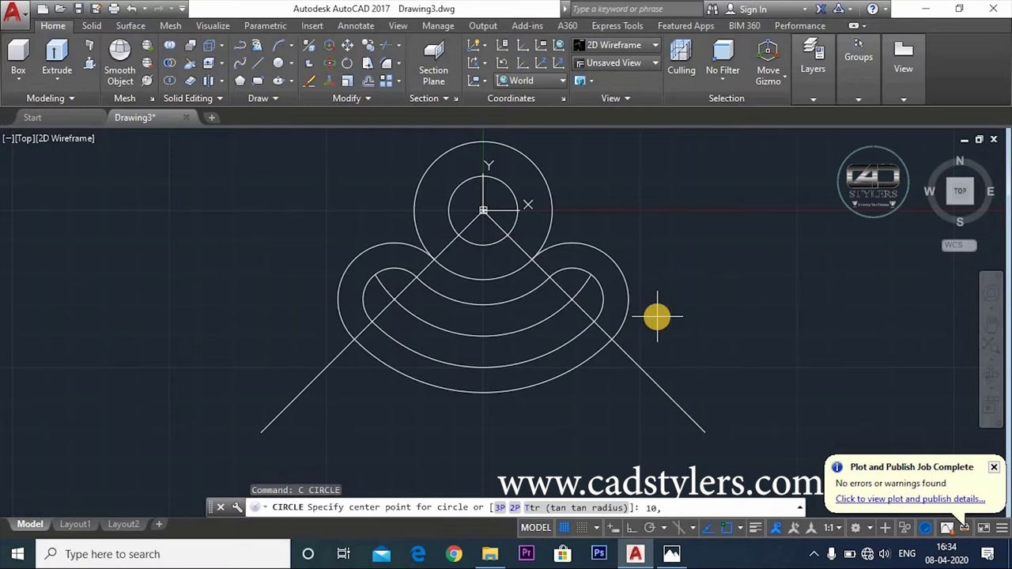
{"action": "key", "text": "Return"}
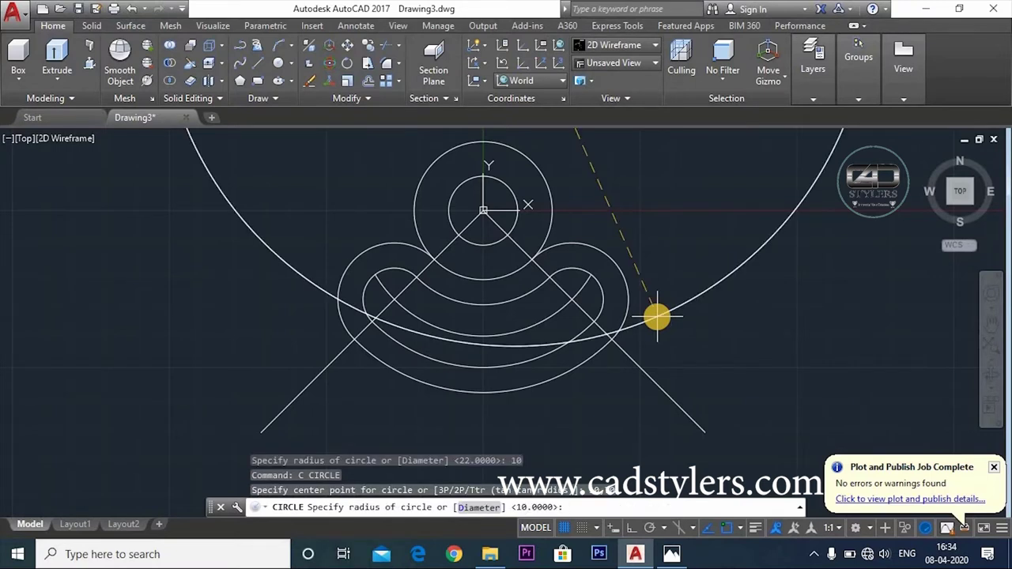
{"action": "type", "text": "10"}
{"action": "key", "text": "Return"}
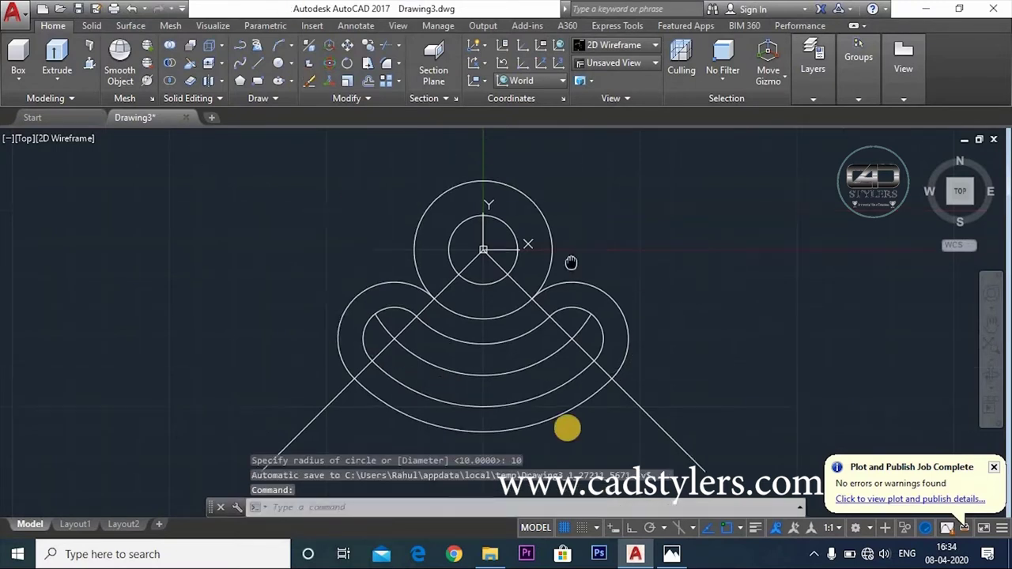
- Pan to check the two new hole circles, then zoom into the Photos reference again
{"action": "mouse_move", "coordinate": [572, 261]}
{"action": "middle_mouse_down"}
{"action": "mouse_move", "coordinate": [541, 336]}
{"action": "mouse_move", "coordinate": [560, 271]}
{"action": "middle_mouse_up"}
{"action": "scroll", "coordinate": [583, 312], "scroll_direction": "down", "scroll_amount": 2}
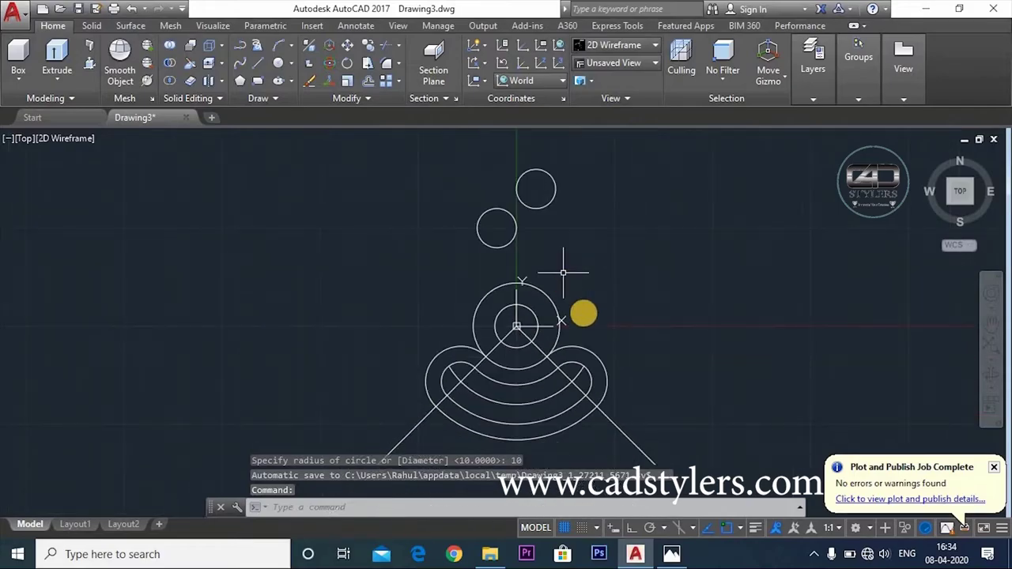
{"action": "key", "text": "alt+Tab"}
{"action": "scroll", "coordinate": [514, 229], "scroll_direction": "up", "scroll_amount": 3, "text": "ctrl"}
{"action": "scroll", "coordinate": [513, 230], "scroll_direction": "up", "scroll_amount": 1, "text": "ctrl"}
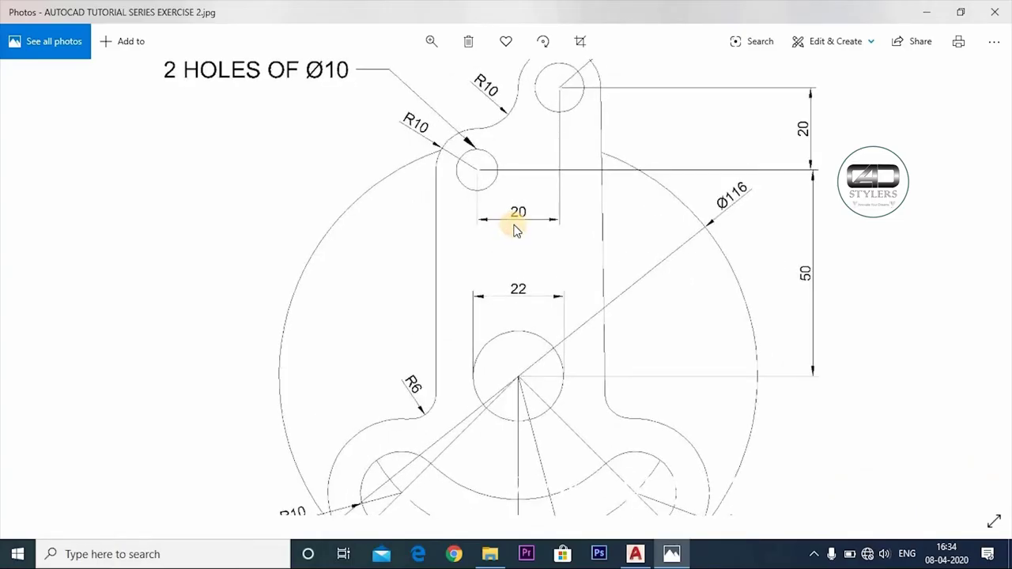
{"action": "scroll", "coordinate": [513, 227], "scroll_direction": "up", "scroll_amount": 1}
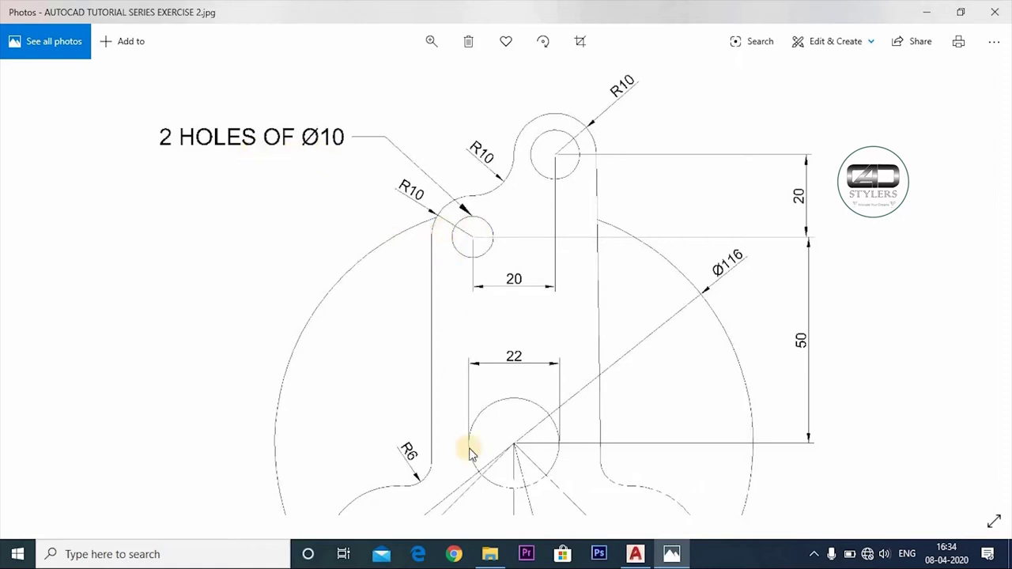
{"action": "left_click", "coordinate": [634, 553]}
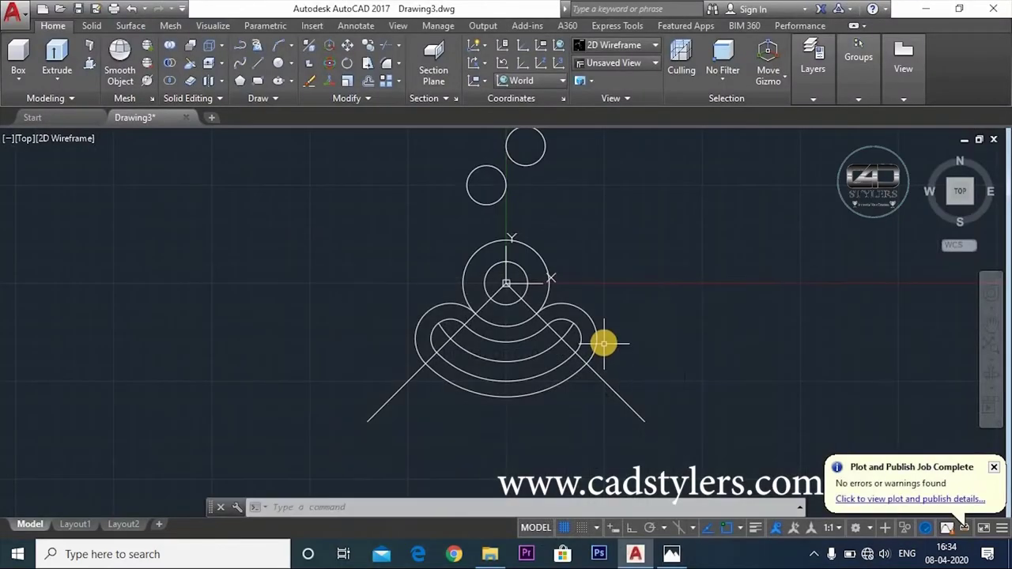
- Draw radius 5 holes centred in the left and upper corner circles
{"action": "type", "text": "c"}
{"action": "key", "text": "Return"}
{"action": "middle_click_drag", "start_coordinate": [603, 343], "coordinate": [556, 419]}
{"action": "left_click", "coordinate": [440, 269]}
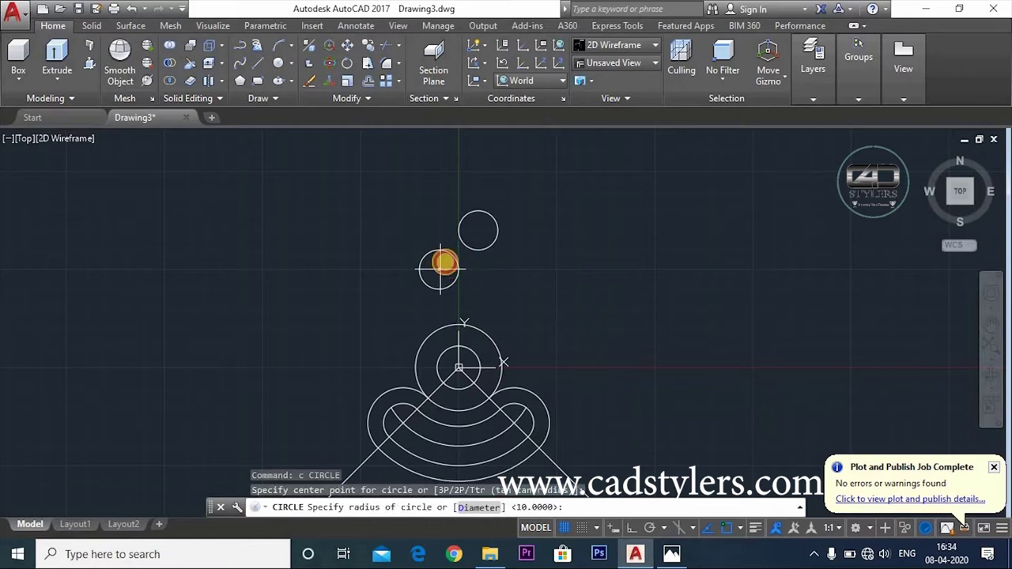
{"action": "left_click", "coordinate": [445, 260]}
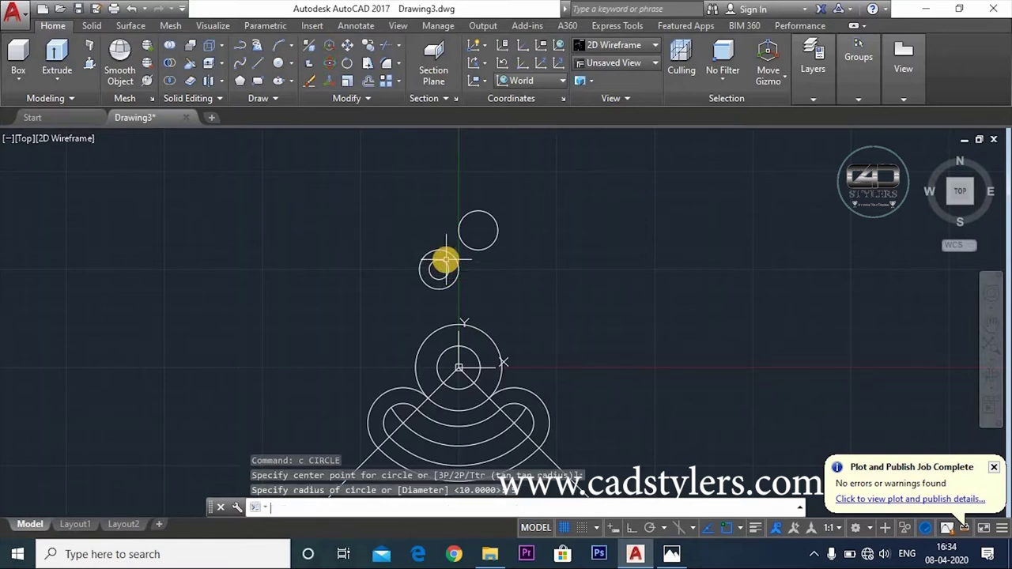
{"action": "key", "text": "Return"}
{"action": "left_click", "coordinate": [481, 227]}
{"action": "type", "text": "5"}
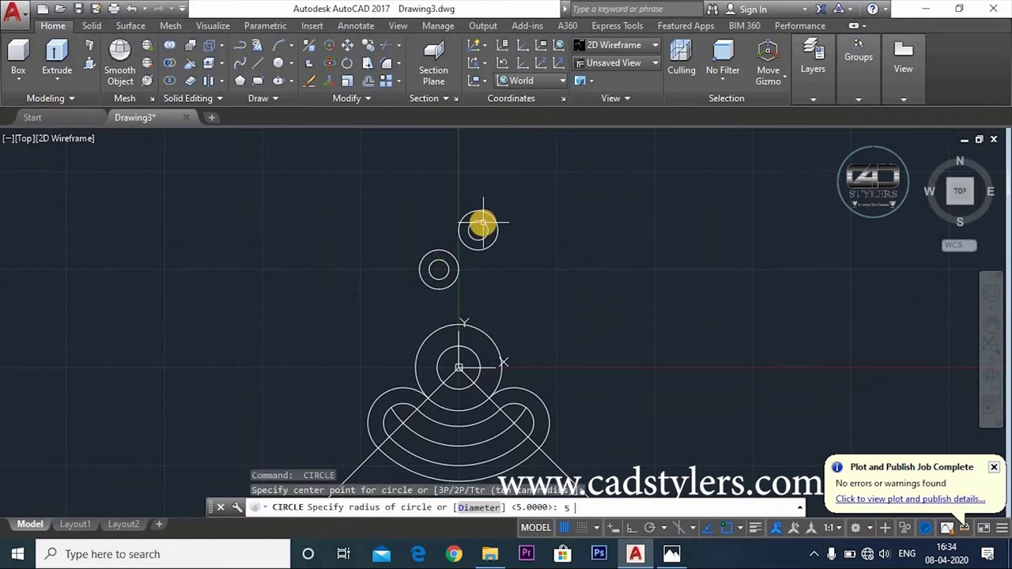
{"action": "key", "text": "Return"}
{"action": "key", "text": "alt+Tab"}
{"action": "scroll", "coordinate": [494, 174], "scroll_direction": "up", "scroll_amount": 3, "text": "ctrl"}
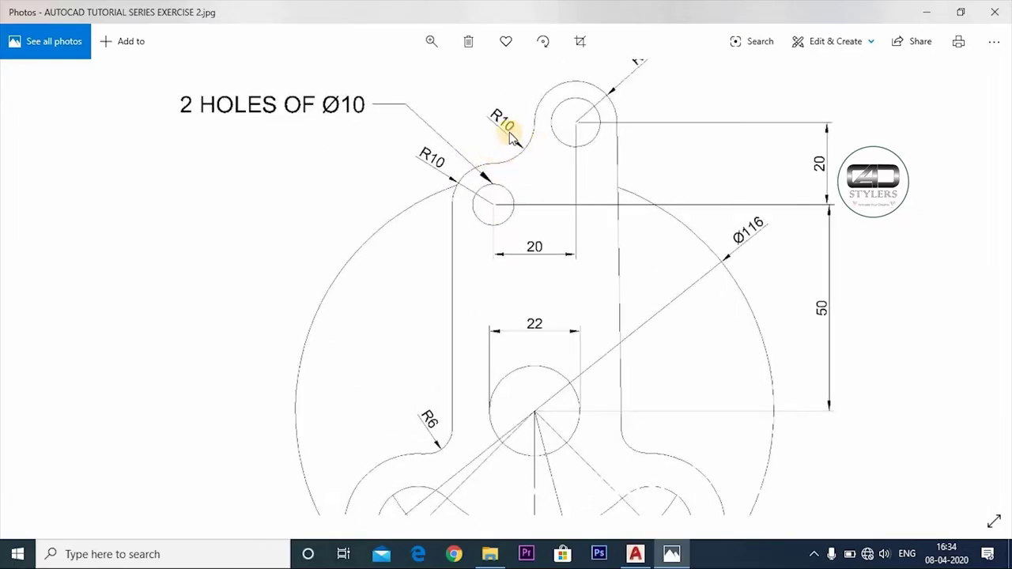
{"action": "left_click", "coordinate": [671, 553]}
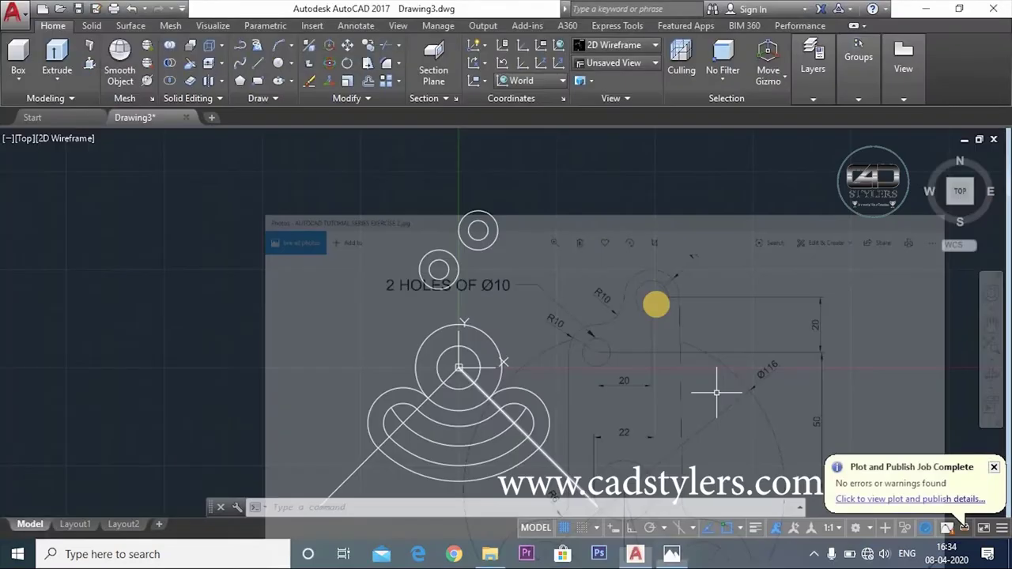
- Draw an R10 TTR circle tangent to both holes and trim it to the connecting arc
{"action": "type", "text": "c"}
{"action": "key", "text": "Return"}
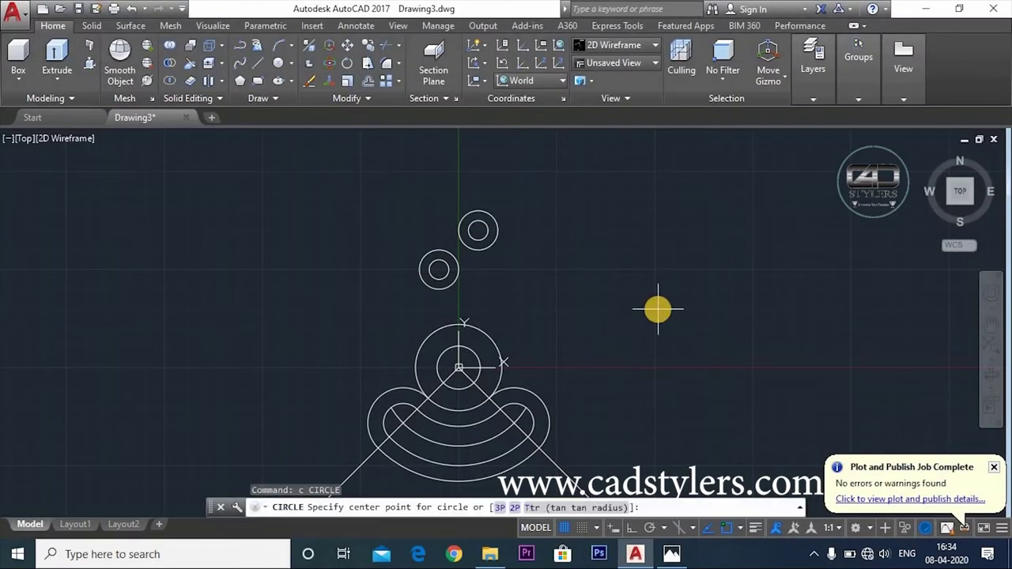
{"action": "type", "text": "ttr"}
{"action": "key", "text": "Return"}
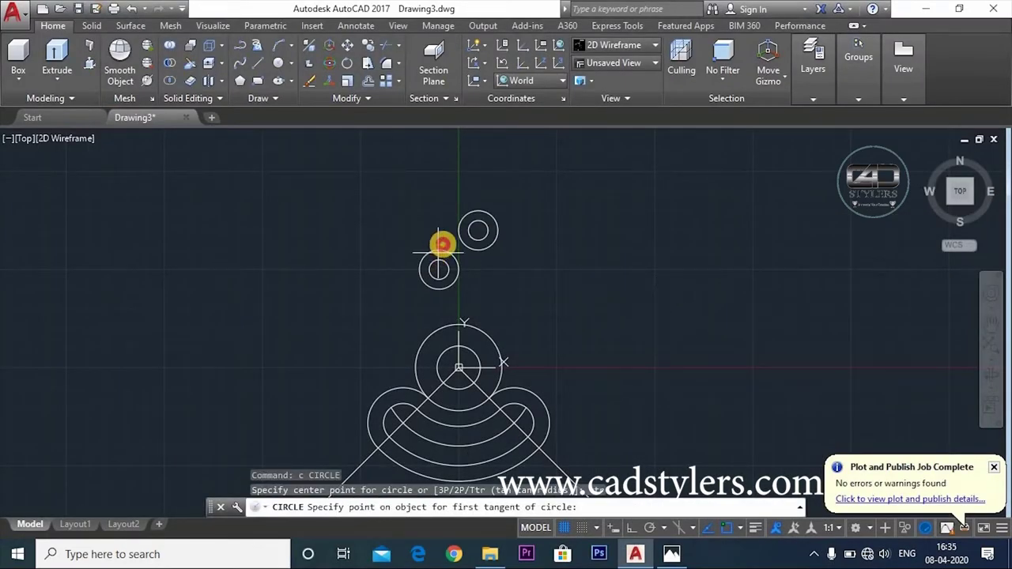
{"action": "left_click", "coordinate": [442, 244]}
{"action": "left_click", "coordinate": [452, 215]}
{"action": "type", "text": "10"}
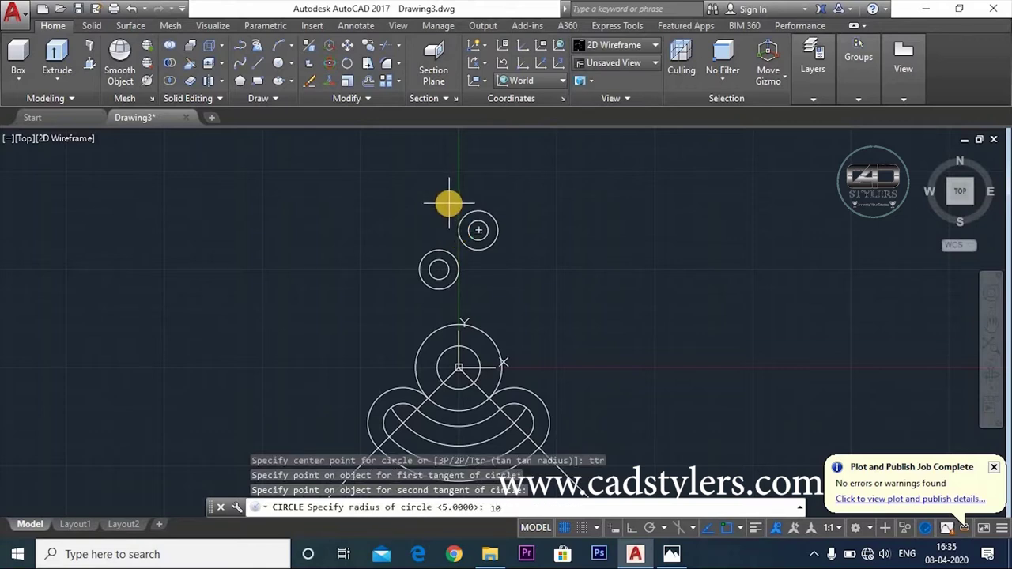
{"action": "key", "text": "Return"}
{"action": "type", "text": "tr"}
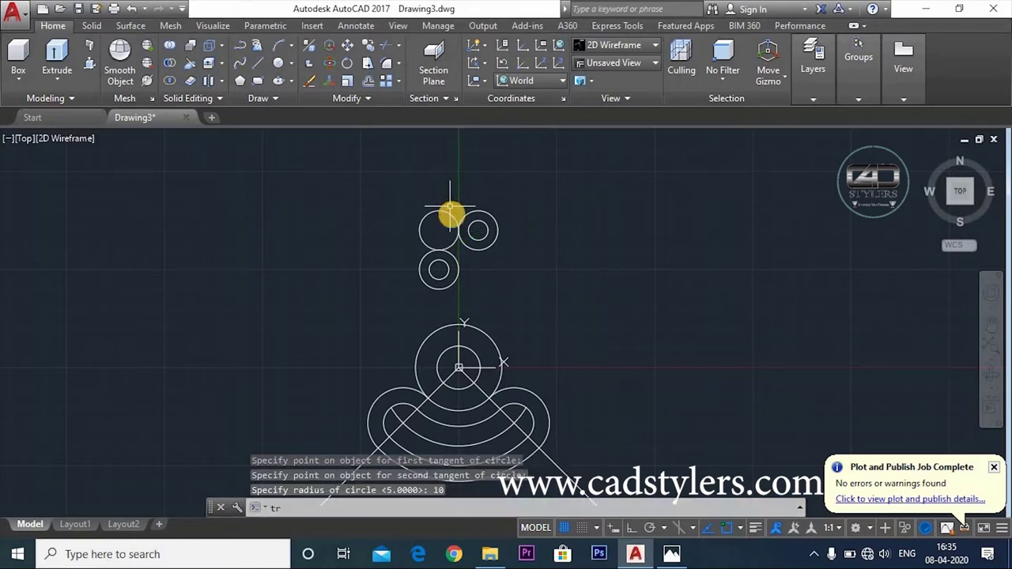
{"action": "key", "text": "Return"}
{"action": "key", "text": "Return"}
{"action": "left_click", "coordinate": [436, 213]}
{"action": "left_click", "coordinate": [424, 228]}
{"action": "key", "text": "Escape"}
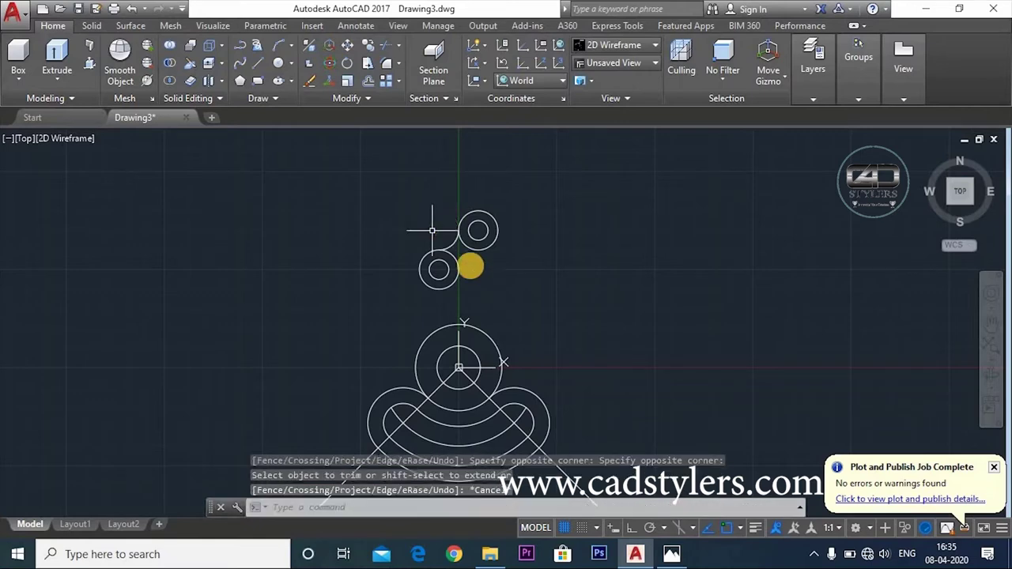
{"action": "middle_click_drag", "start_coordinate": [520, 293], "coordinate": [578, 225]}
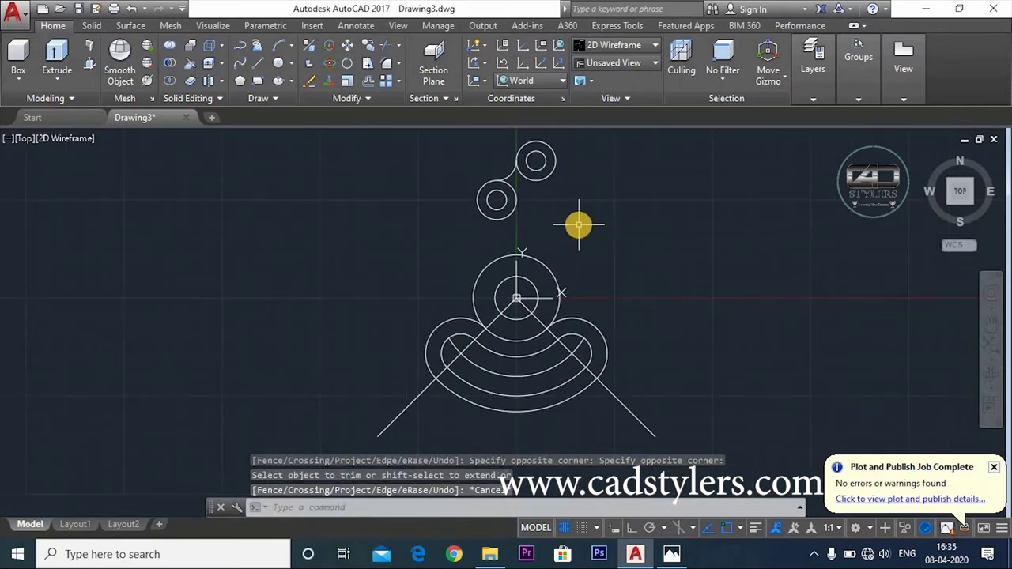
- Switch to Photos to view the Exercise 2 reference with the R10 fillets around the Ø10 holes
{"action": "left_click", "coordinate": [671, 554]}
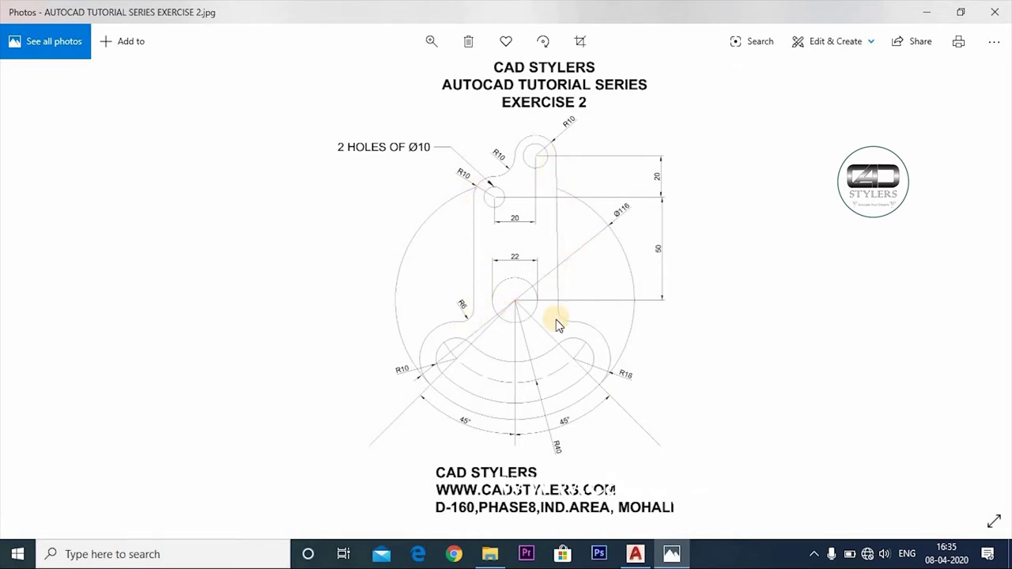
- Draw Ortho vertical lines from the left and upper circles' edges down to the arcs, then show the Parametric tab
{"action": "left_click", "coordinate": [686, 558]}
{"action": "type", "text": "l"}
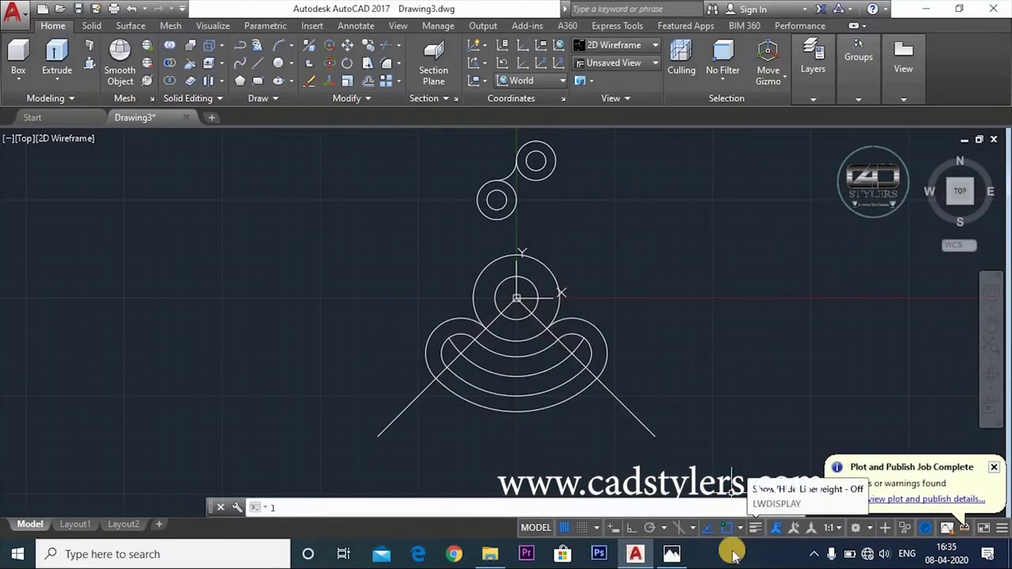
{"action": "key", "text": "Return"}
{"action": "left_click", "coordinate": [479, 199]}
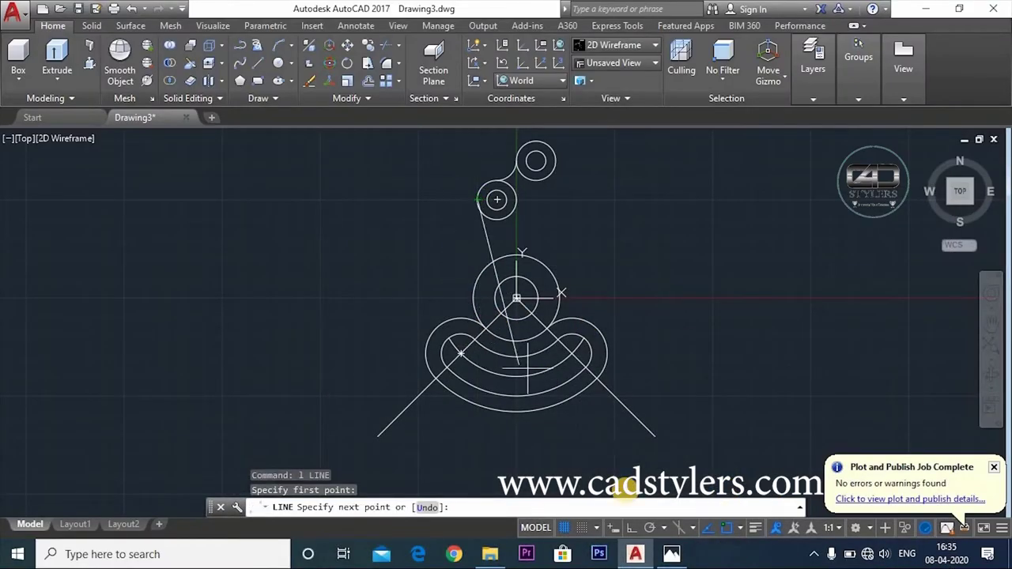
{"action": "left_click", "coordinate": [630, 527]}
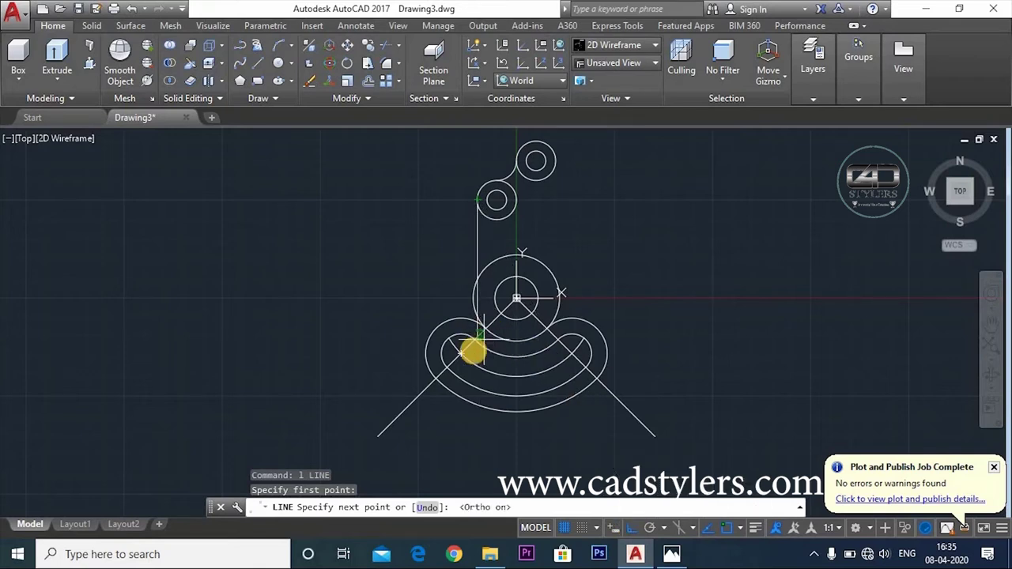
{"action": "left_click", "coordinate": [472, 352]}
{"action": "key", "text": "Escape"}
{"action": "middle_click_drag", "start_coordinate": [641, 329], "coordinate": [600, 352]}
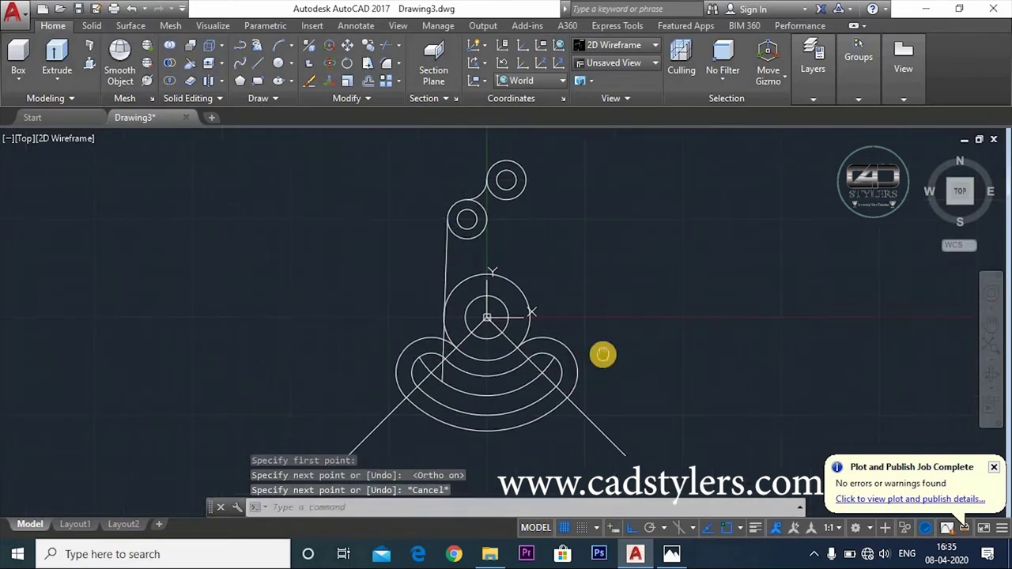
{"action": "key", "text": "Return"}
{"action": "left_click", "coordinate": [523, 201]}
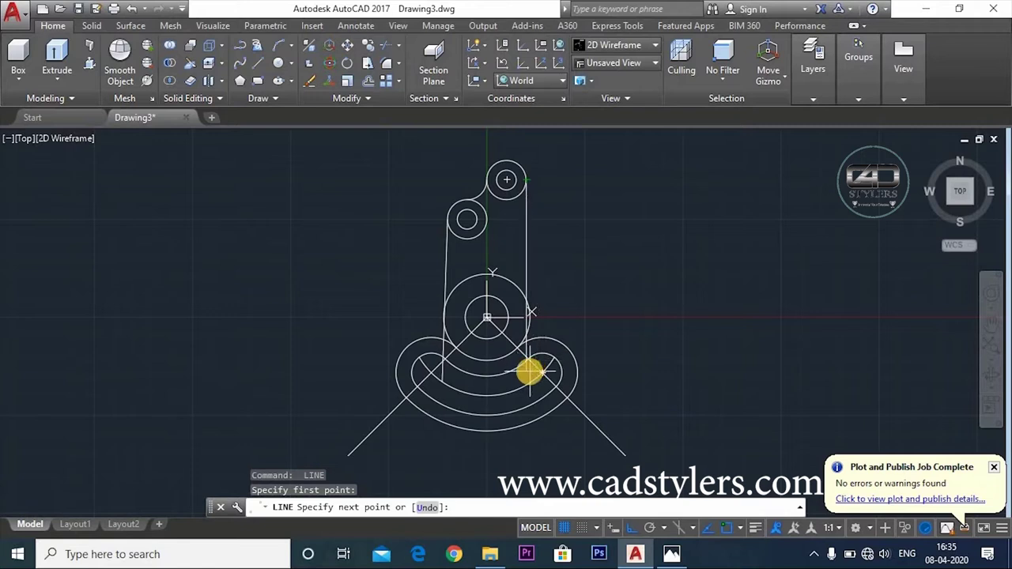
{"action": "left_click", "coordinate": [528, 368]}
{"action": "key", "text": "Escape"}
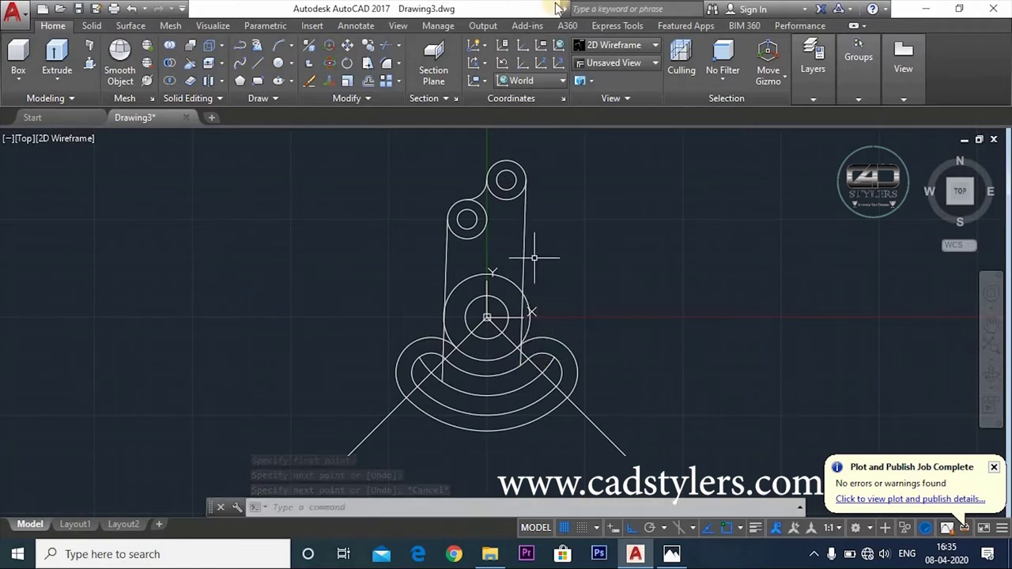
{"action": "left_click", "coordinate": [267, 26]}
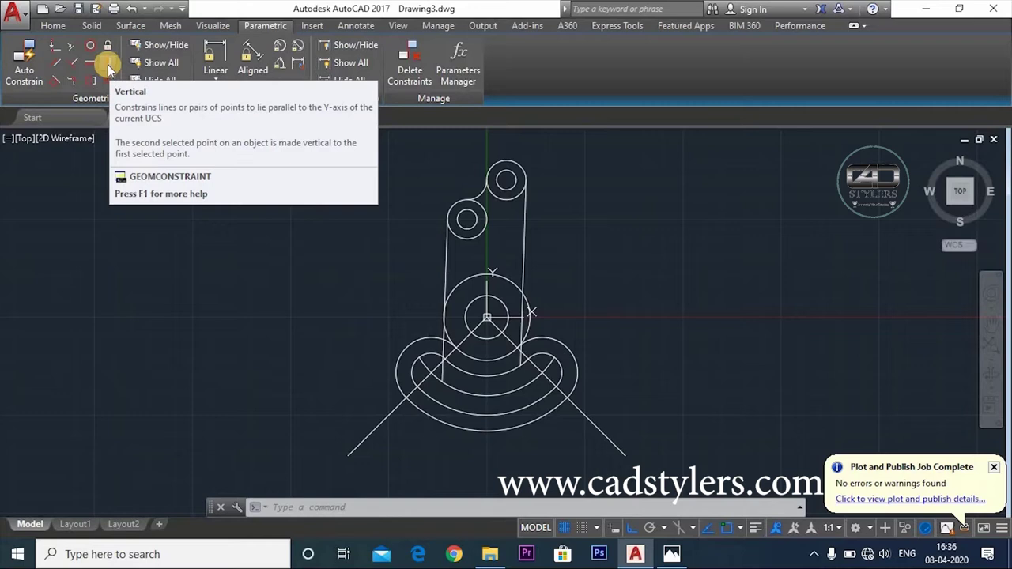
- Apply a Vertical constraint to the right-hand side line
{"action": "left_click", "coordinate": [109, 65]}
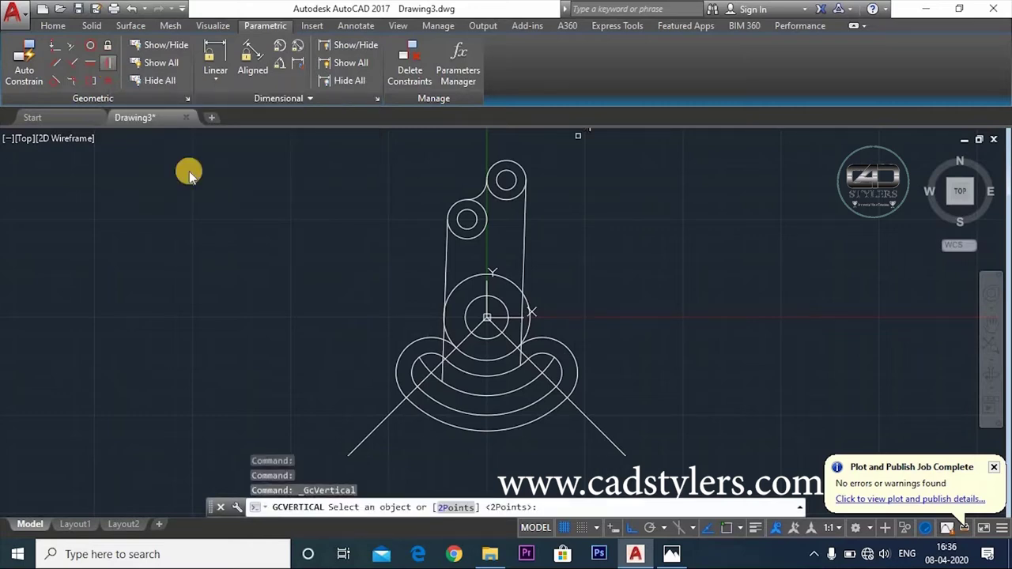
{"action": "left_click", "coordinate": [524, 235]}
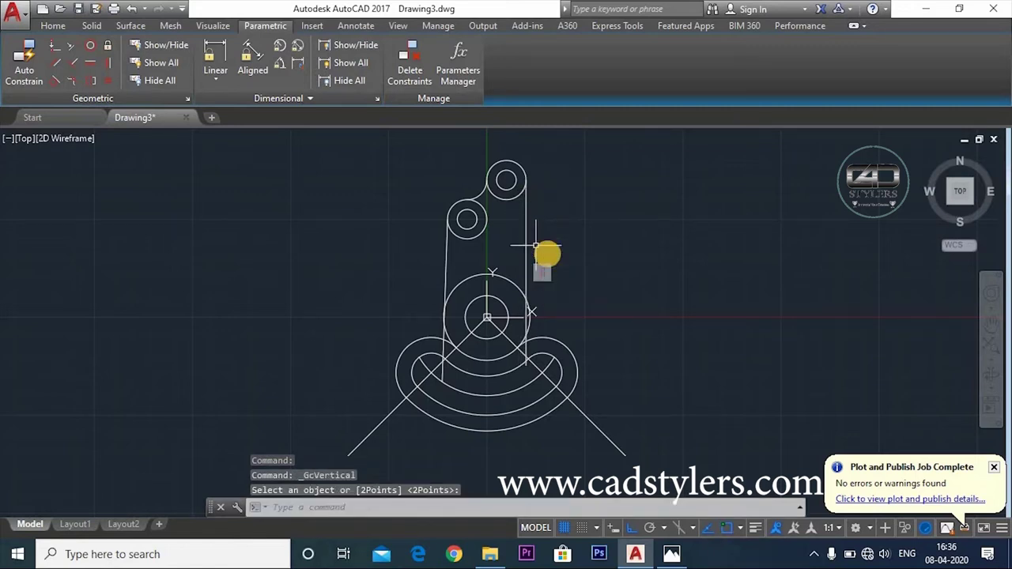
{"action": "middle_click_drag", "start_coordinate": [535, 245], "coordinate": [562, 229]}
{"action": "key", "text": "Escape"}
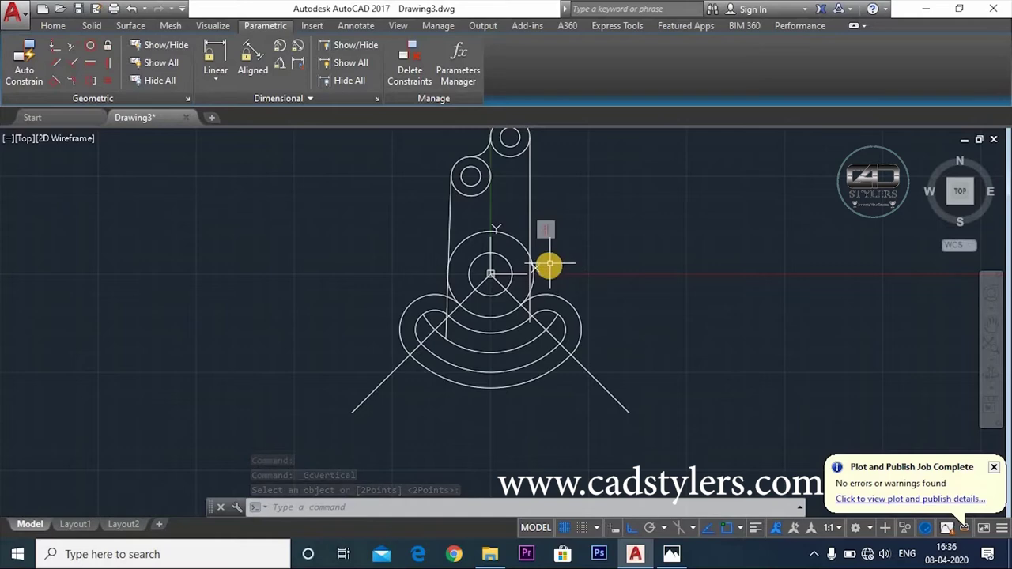
- Check the Exercise 2 reference in Photos and return to the drawing
{"action": "scroll", "coordinate": [557, 268], "scroll_direction": "up", "scroll_amount": 2}
{"action": "middle_click_drag", "start_coordinate": [605, 264], "coordinate": [596, 291]}
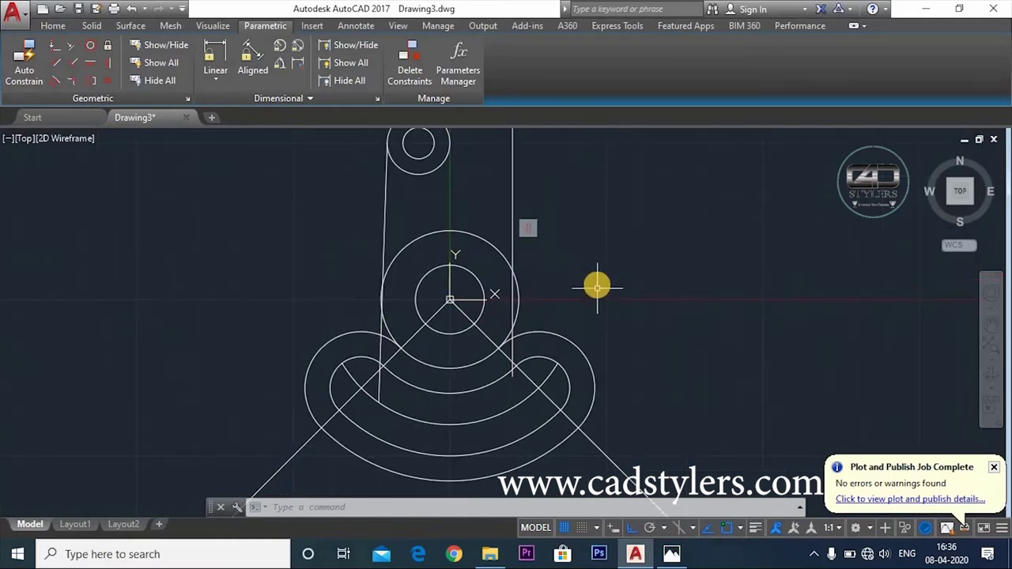
{"action": "left_click", "coordinate": [656, 502]}
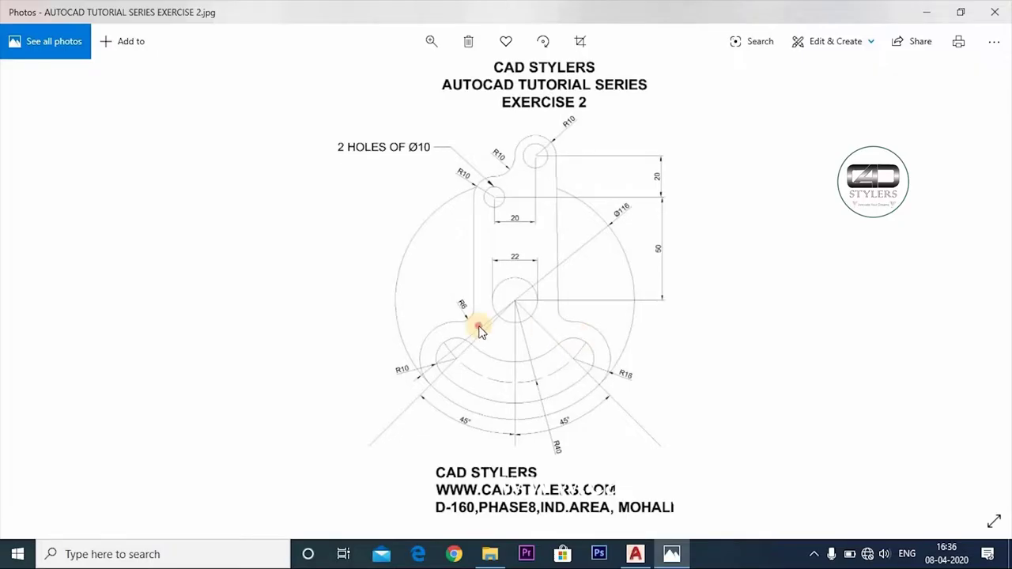
{"action": "scroll", "coordinate": [477, 328], "scroll_direction": "up", "scroll_amount": 3}
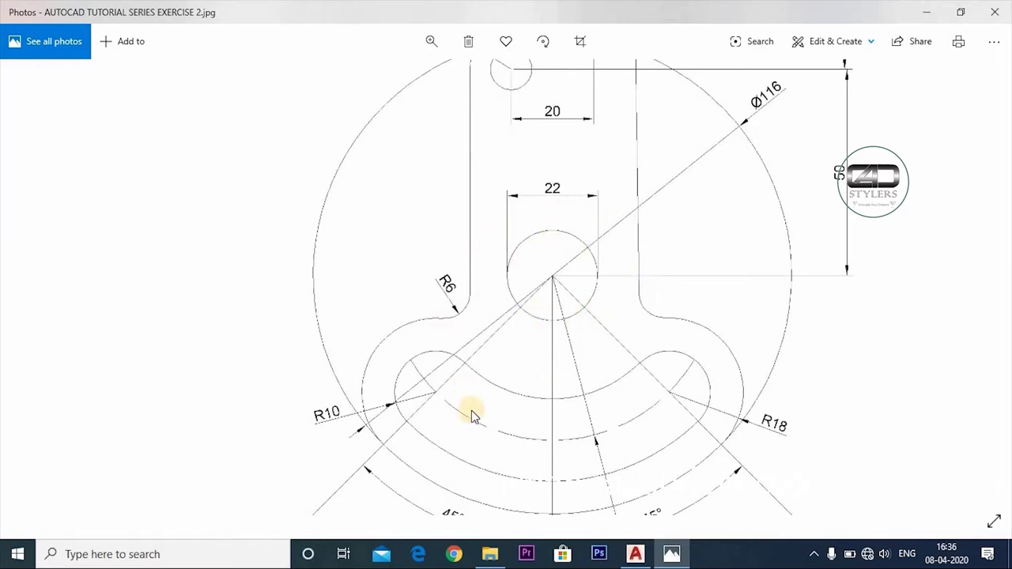
{"action": "left_click", "coordinate": [660, 553]}
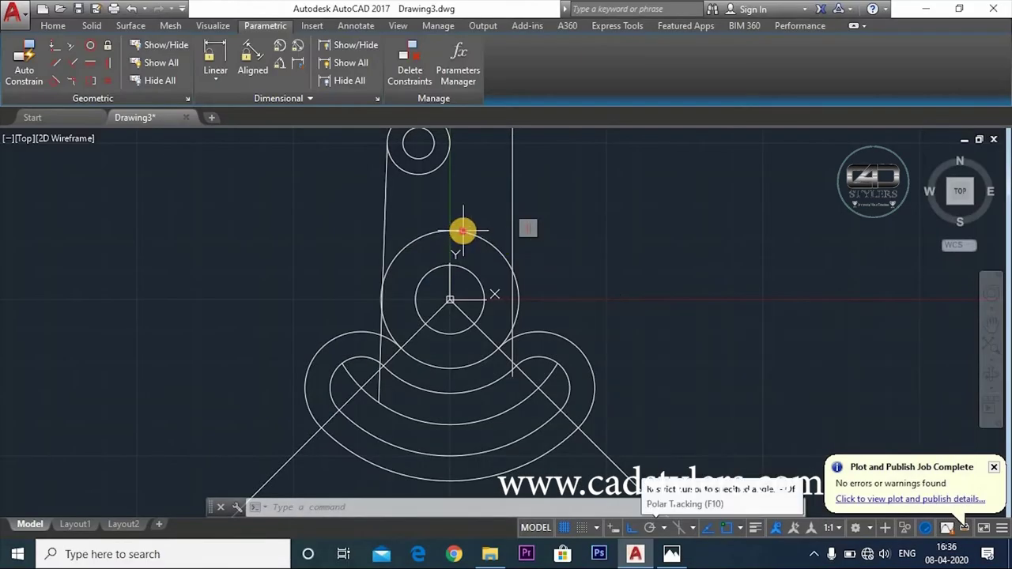
- Delete the larger circle around the hub centre
{"action": "left_click", "coordinate": [463, 230]}
{"action": "key", "text": "Delete"}
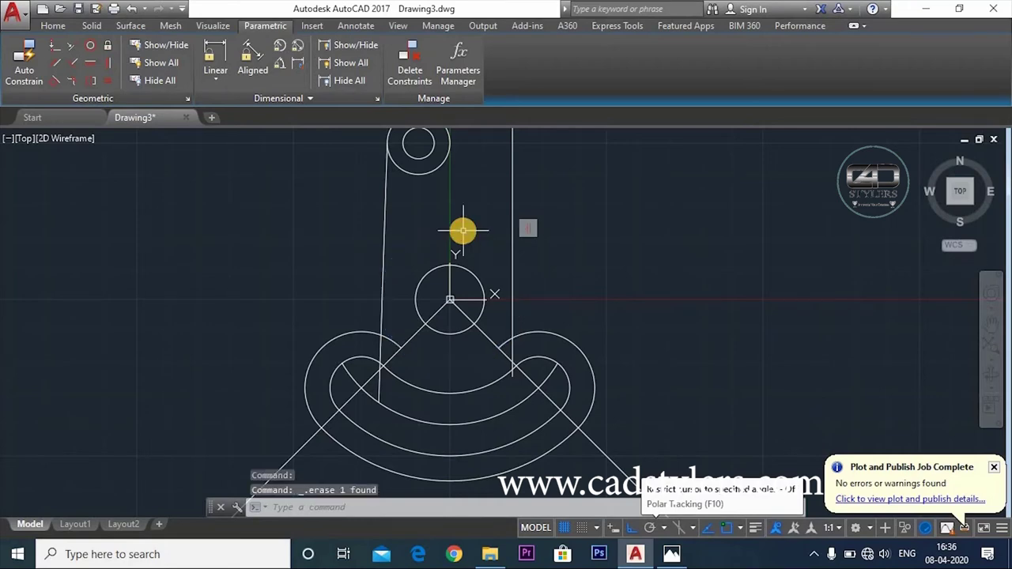
{"action": "key", "text": "Escape"}
- Switch to Photos to view the reference's R6 fillet detail
{"action": "scroll", "coordinate": [429, 409], "scroll_direction": "up", "scroll_amount": 3}
{"action": "scroll", "coordinate": [568, 330], "scroll_direction": "down", "scroll_amount": 1}
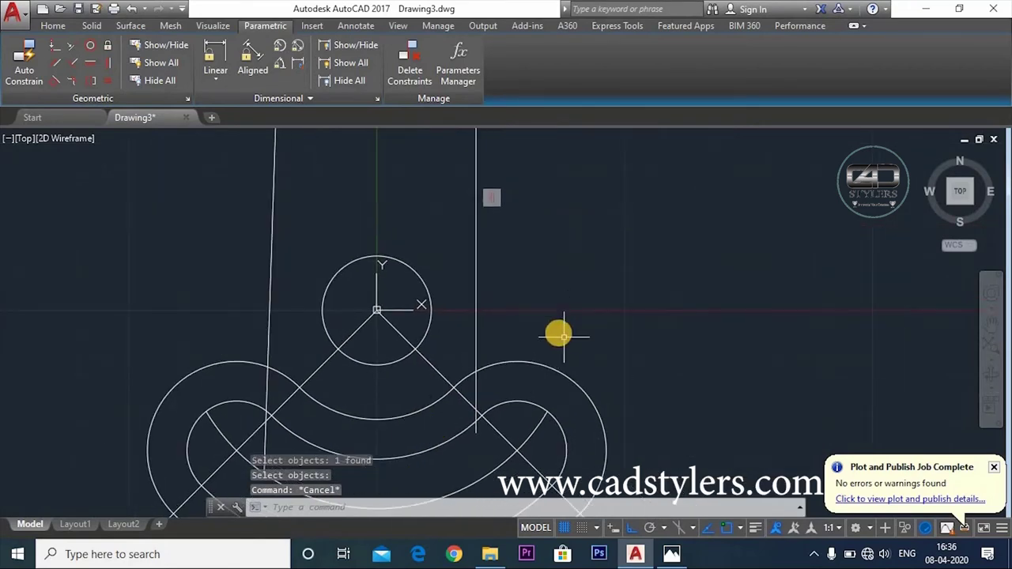
{"action": "scroll", "coordinate": [563, 336], "scroll_direction": "down", "scroll_amount": 1}
{"action": "left_click", "coordinate": [671, 553]}
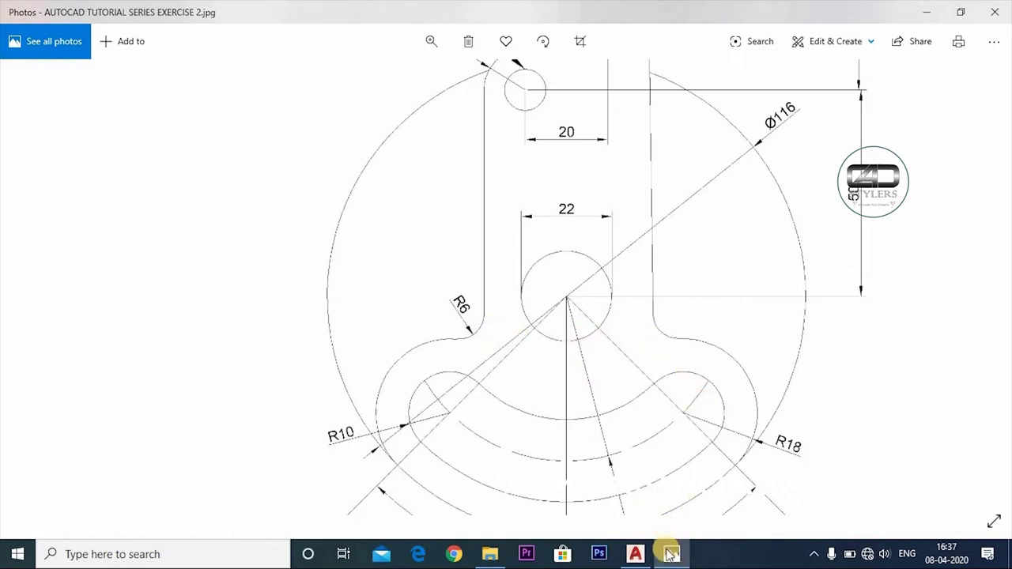
- Fillet the outer arc into the left and right vertical lines with radius 6
{"action": "key", "text": "alt+Tab"}
{"action": "type", "text": "f"}
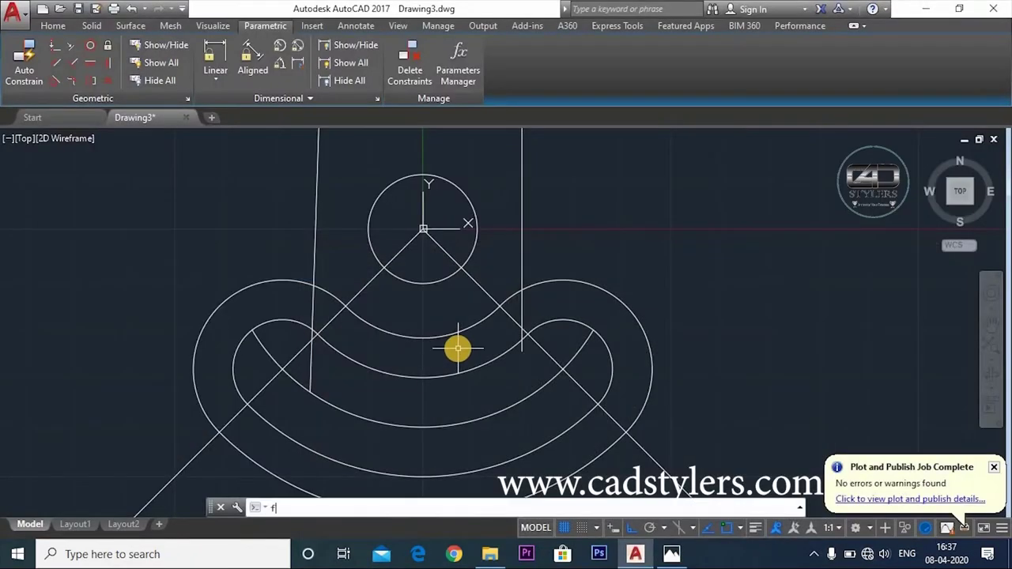
{"action": "key", "text": "Return"}
{"action": "type", "text": "r"}
{"action": "key", "text": "Return"}
{"action": "type", "text": "6"}
{"action": "key", "text": "Return"}
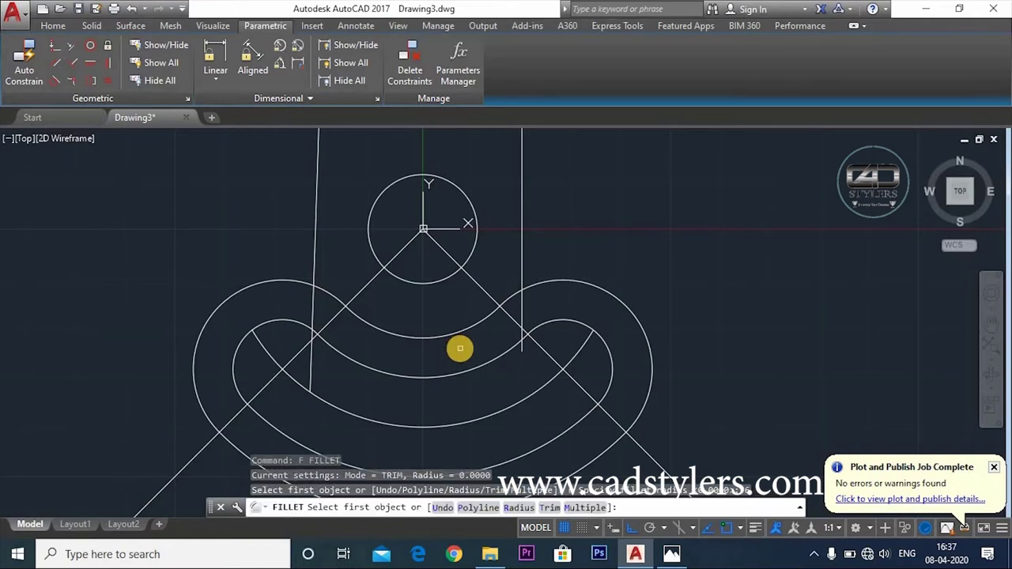
{"action": "key", "text": "Return"}
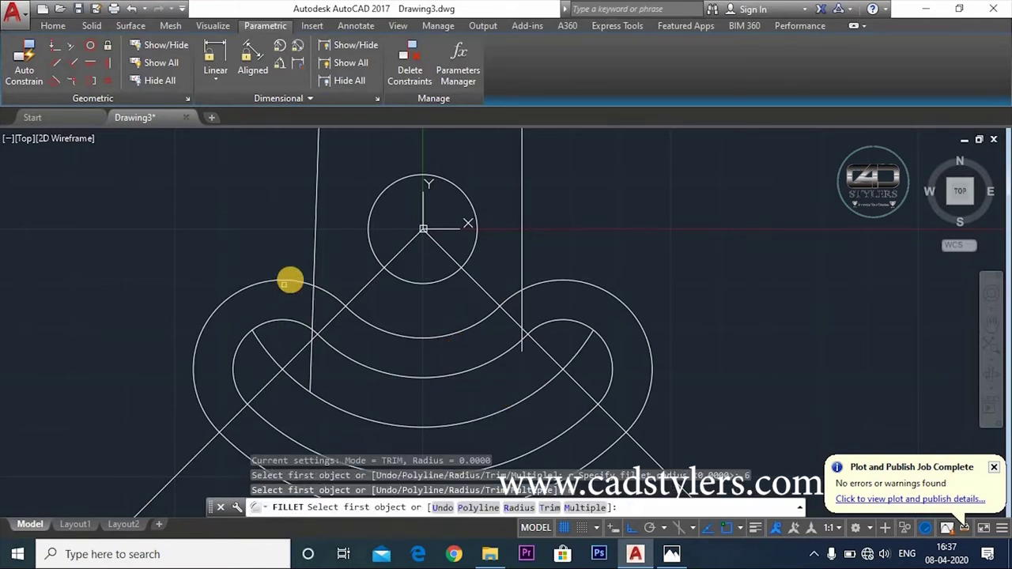
{"action": "left_click", "coordinate": [290, 280]}
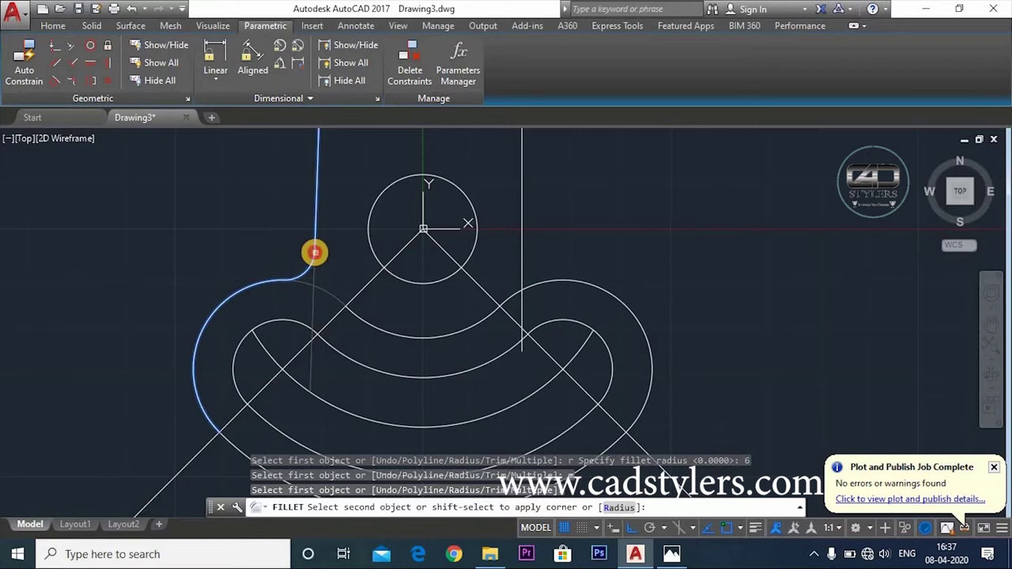
{"action": "left_click", "coordinate": [314, 252]}
{"action": "left_click", "coordinate": [529, 277]}
{"action": "left_click", "coordinate": [522, 256]}
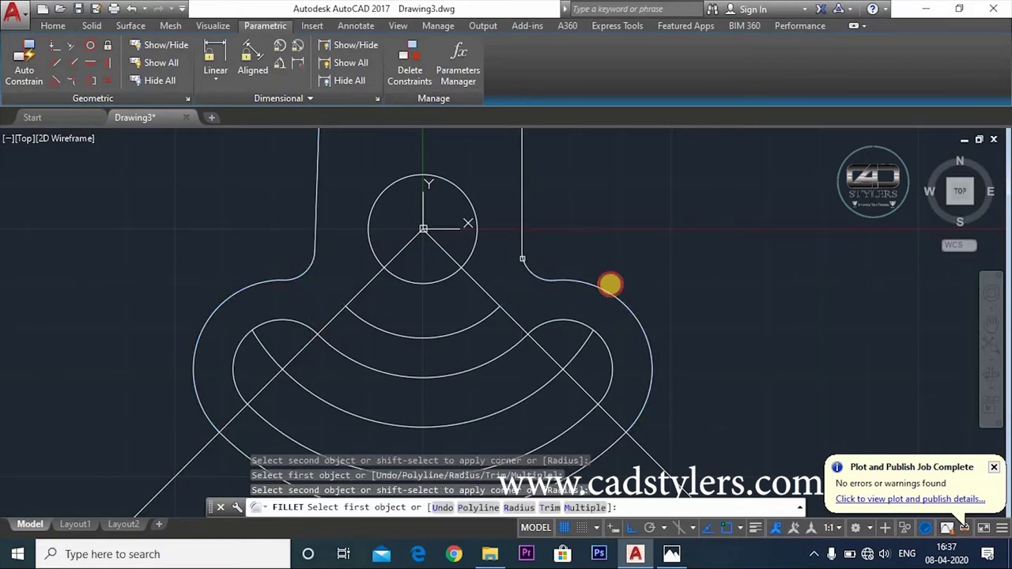
{"action": "scroll", "coordinate": [625, 300], "scroll_direction": "down", "scroll_amount": 2}
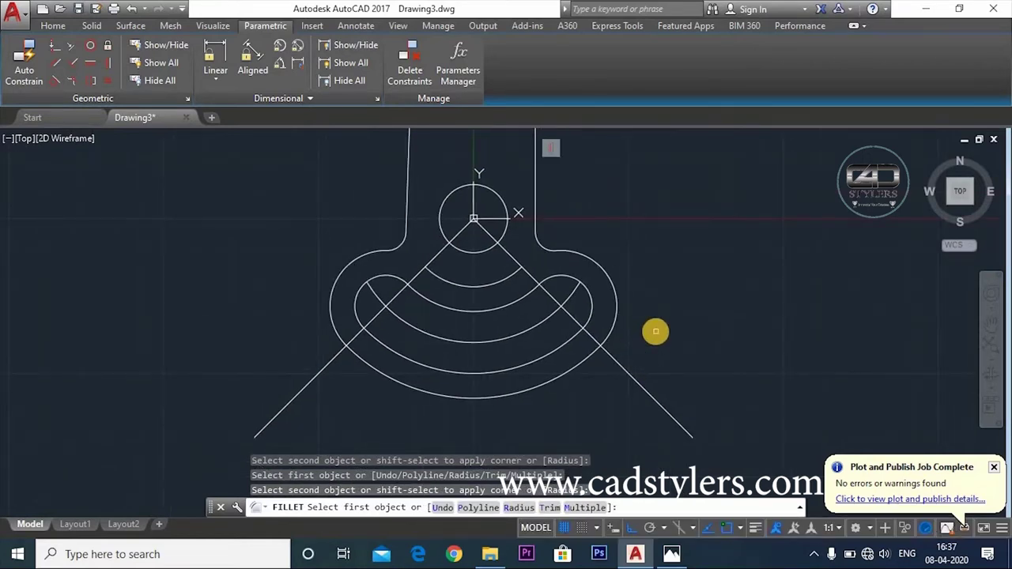
{"action": "key", "text": "Escape"}
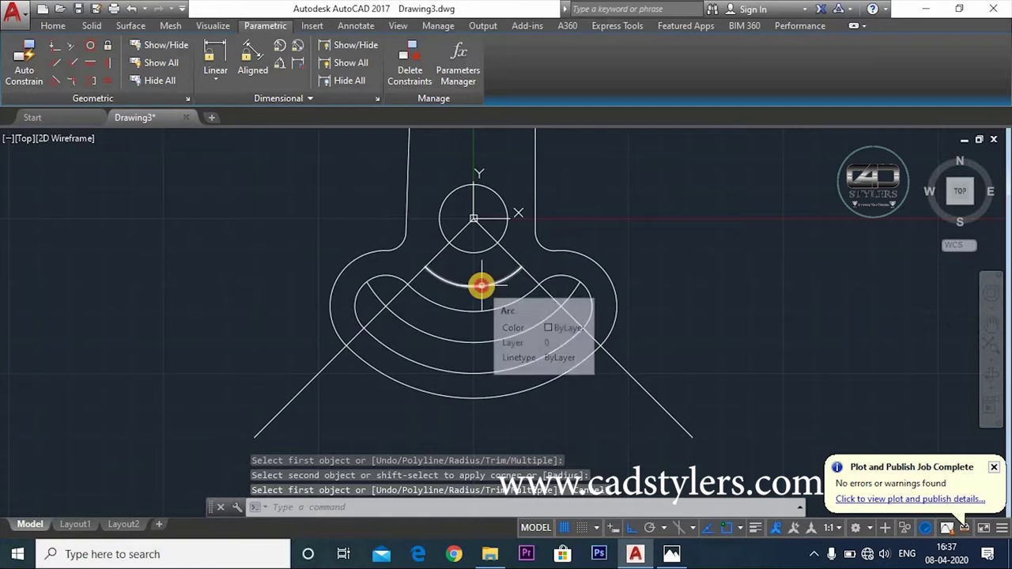
- Delete the small inner arc and recheck the reference drawing
{"action": "left_click", "coordinate": [481, 286]}
{"action": "key", "text": "Delete"}
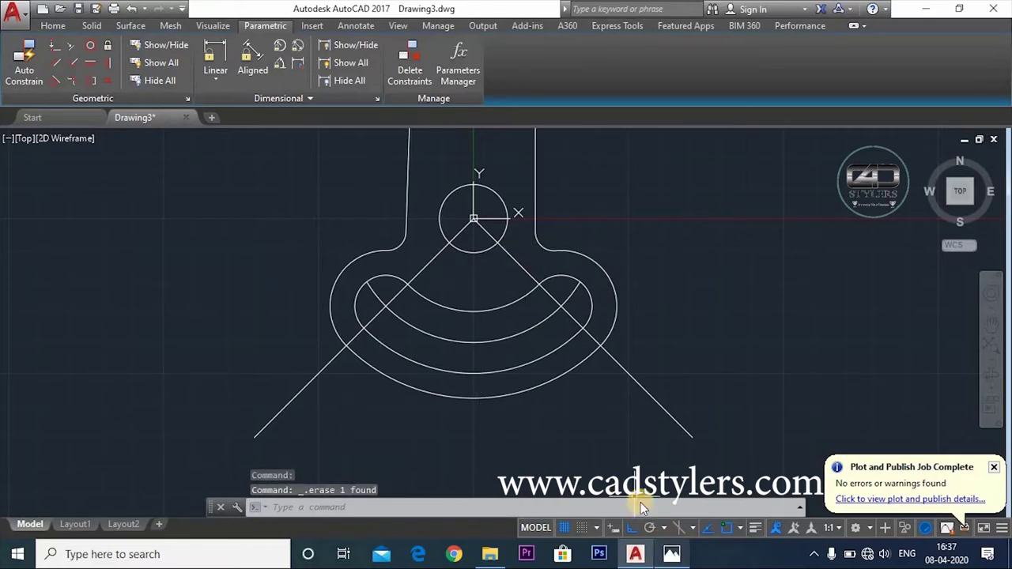
{"action": "left_click", "coordinate": [671, 553]}
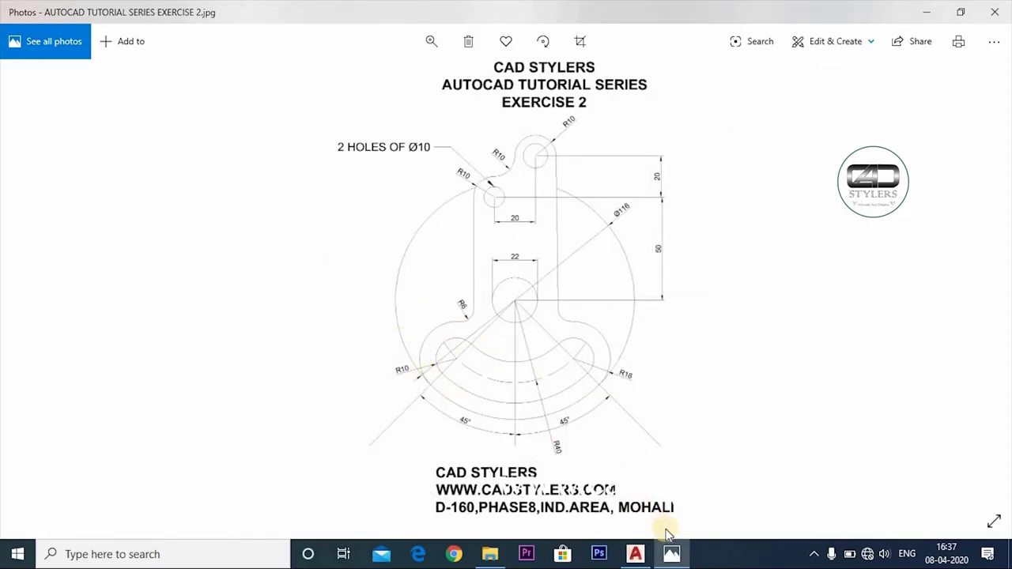
{"action": "key", "text": "alt+Tab"}
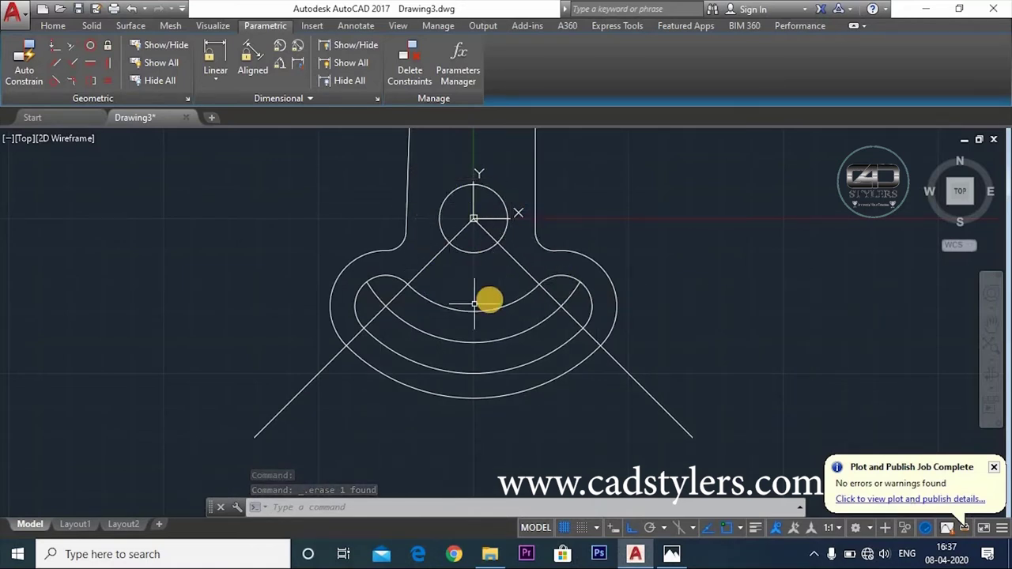
{"action": "mouse_move", "coordinate": [488, 298]}
{"action": "middle_mouse_down"}
{"action": "mouse_move", "coordinate": [479, 317]}
{"action": "mouse_move", "coordinate": [495, 355]}
{"action": "middle_mouse_up"}
{"action": "scroll", "coordinate": [478, 317], "scroll_direction": "down", "scroll_amount": 3}
{"action": "type", "text": "tr"}
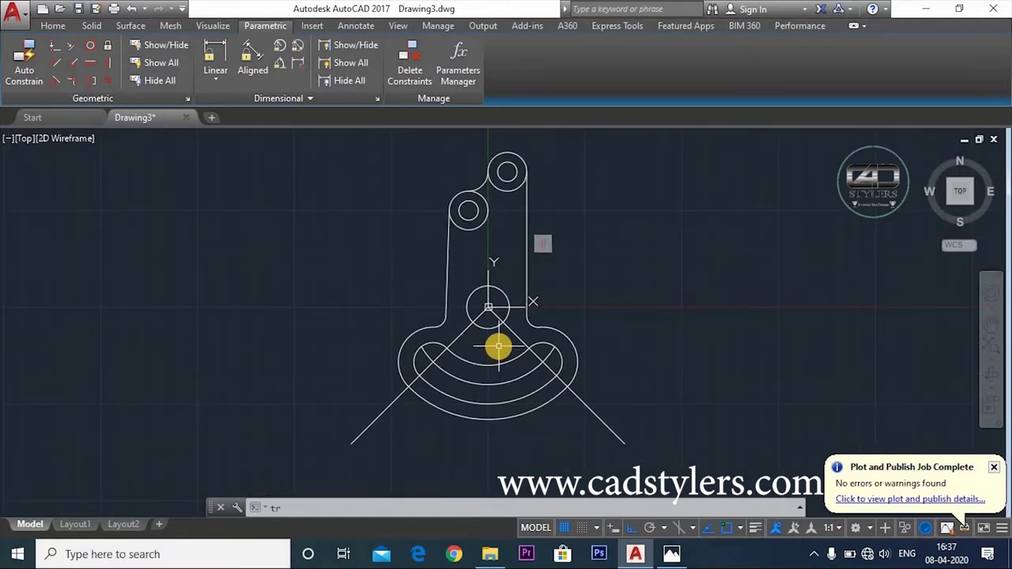
{"action": "key", "text": "Return"}
{"action": "key", "text": "Return"}
{"action": "left_click", "coordinate": [525, 233]}
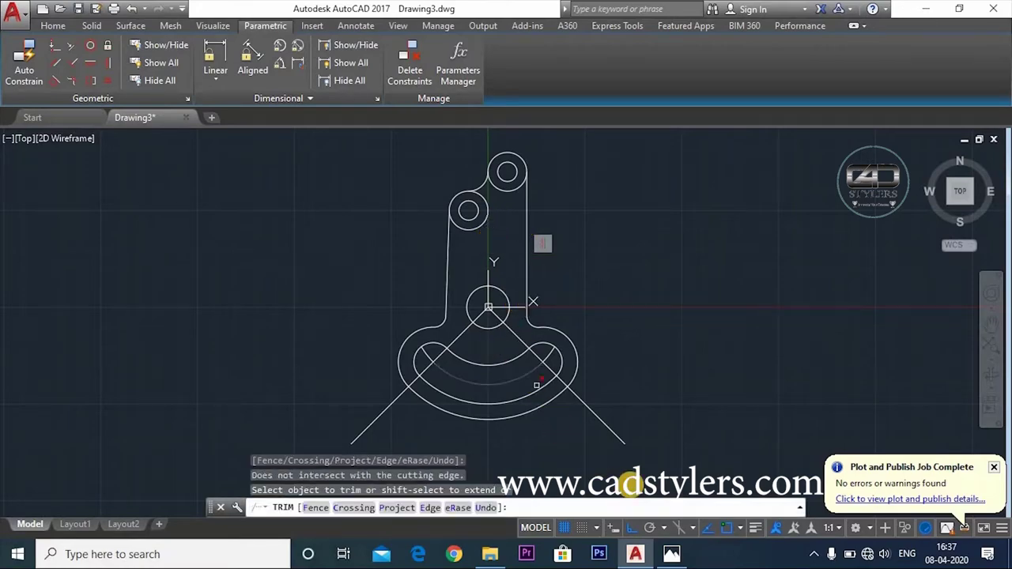
{"action": "left_click", "coordinate": [671, 554]}
{"action": "left_click", "coordinate": [673, 554]}
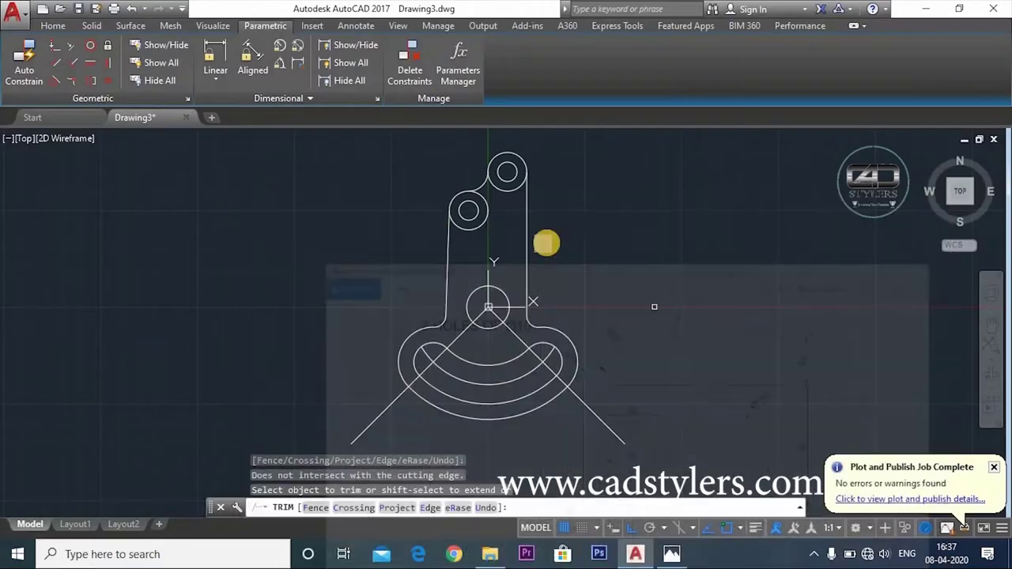
{"action": "left_click", "coordinate": [491, 207]}
{"action": "middle_click_drag", "start_coordinate": [578, 237], "coordinate": [637, 263]}
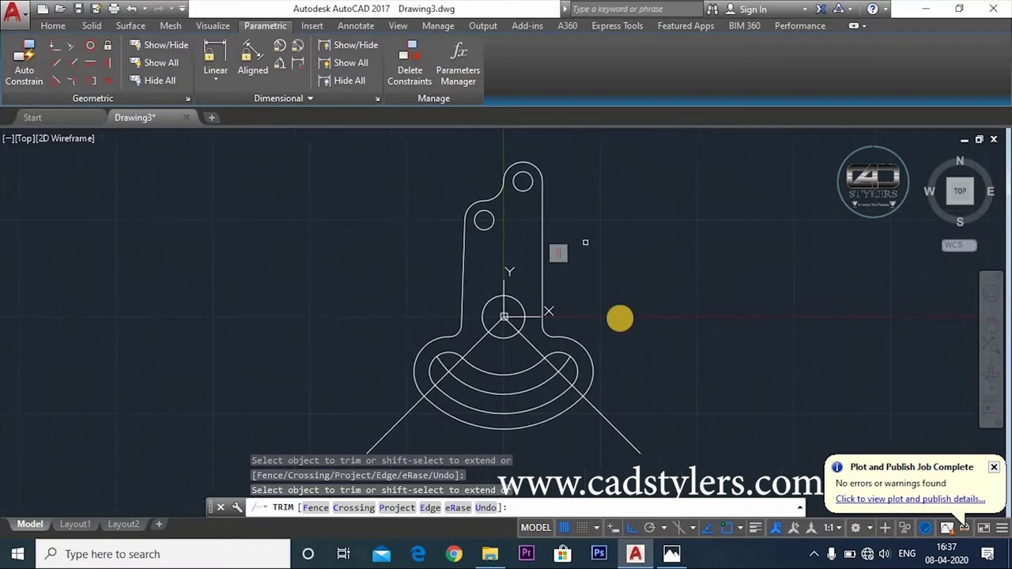
{"action": "key", "text": "Escape"}
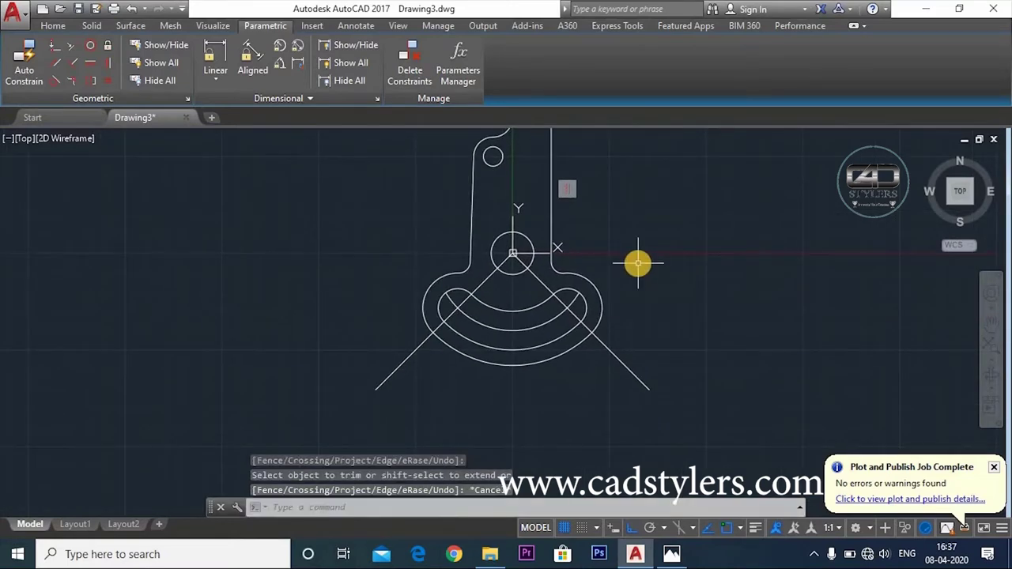
{"action": "left_click", "coordinate": [672, 554]}
{"action": "scroll", "coordinate": [542, 310], "scroll_direction": "up", "scroll_amount": 3}
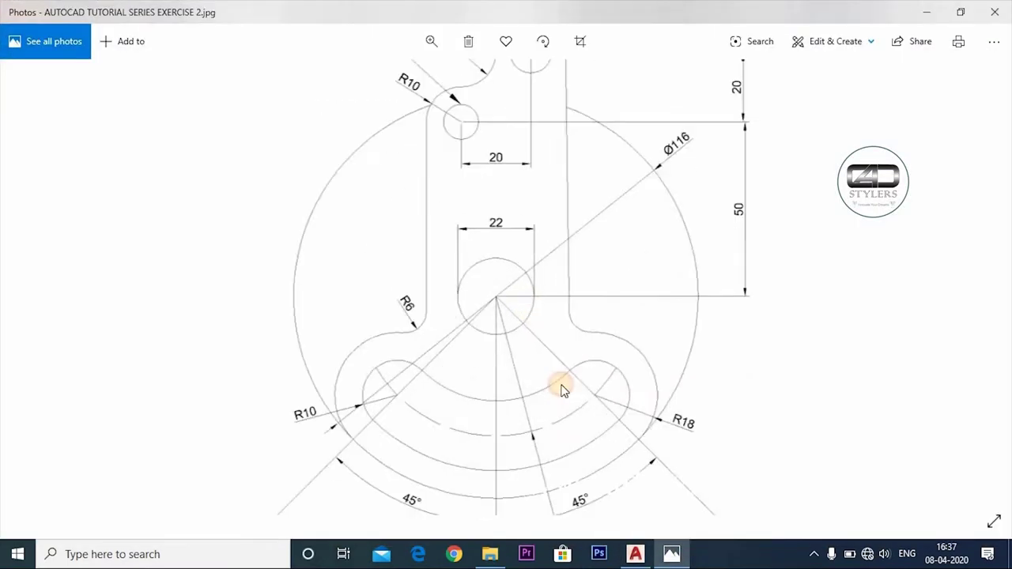
{"action": "scroll", "coordinate": [562, 253], "scroll_direction": "up", "scroll_amount": 2}
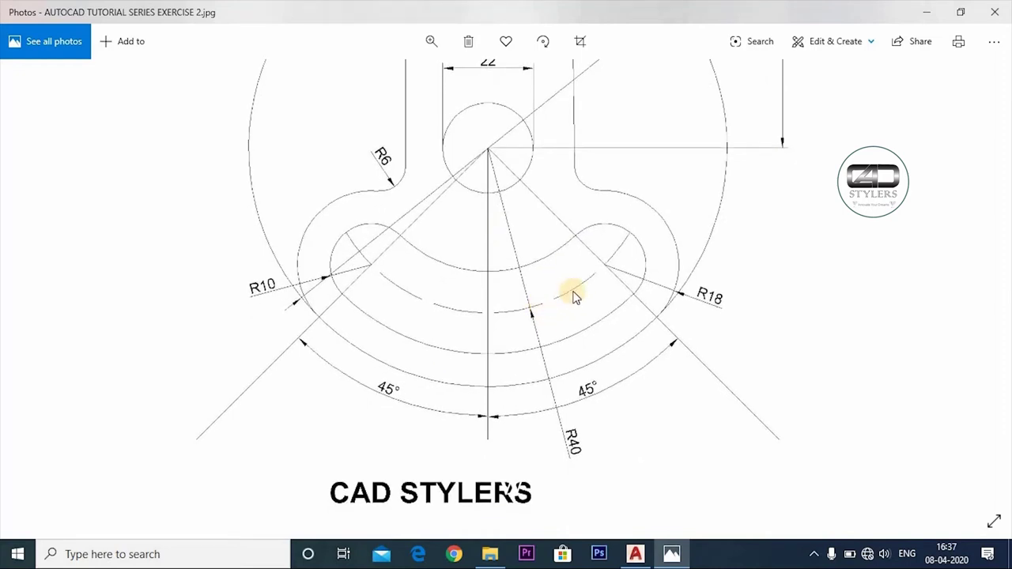
{"action": "left_click", "coordinate": [673, 555]}
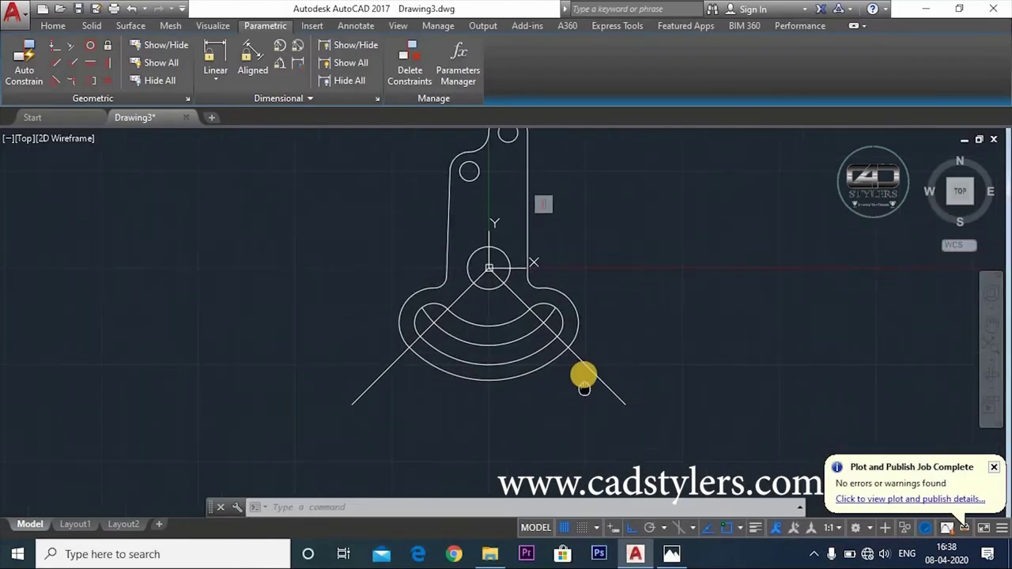
- Switch to Drafting & Annotation and load the JIS_09_08 linetype via the Linetype Manager
{"action": "left_click", "coordinate": [863, 529]}
{"action": "left_click", "coordinate": [870, 402]}
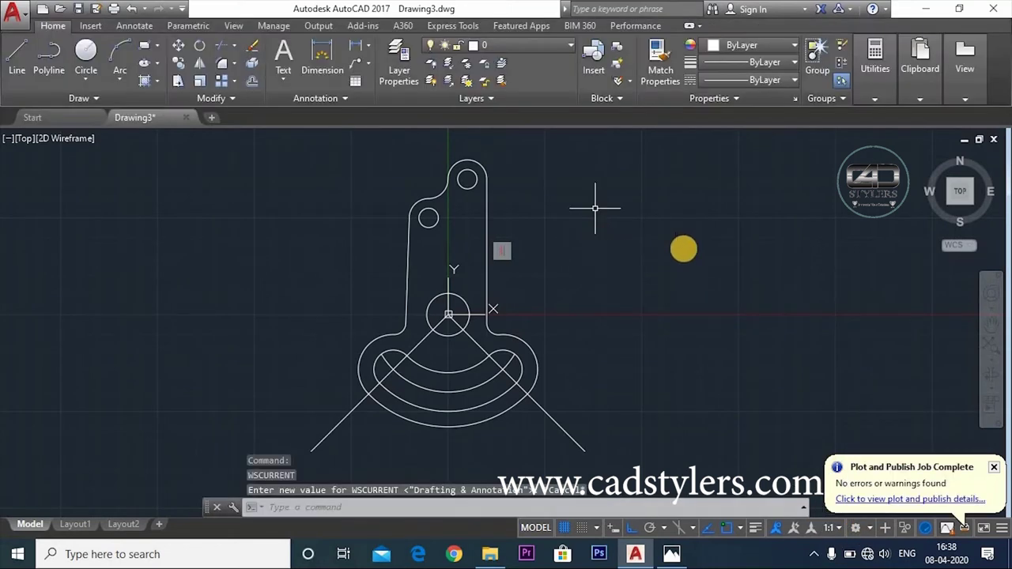
{"action": "left_click", "coordinate": [747, 82]}
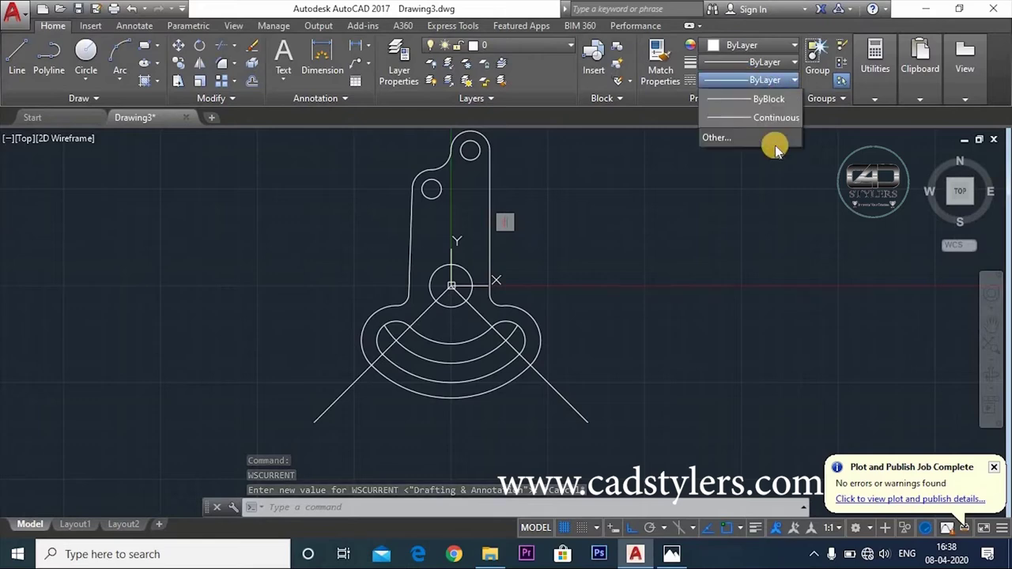
{"action": "left_click", "coordinate": [746, 154]}
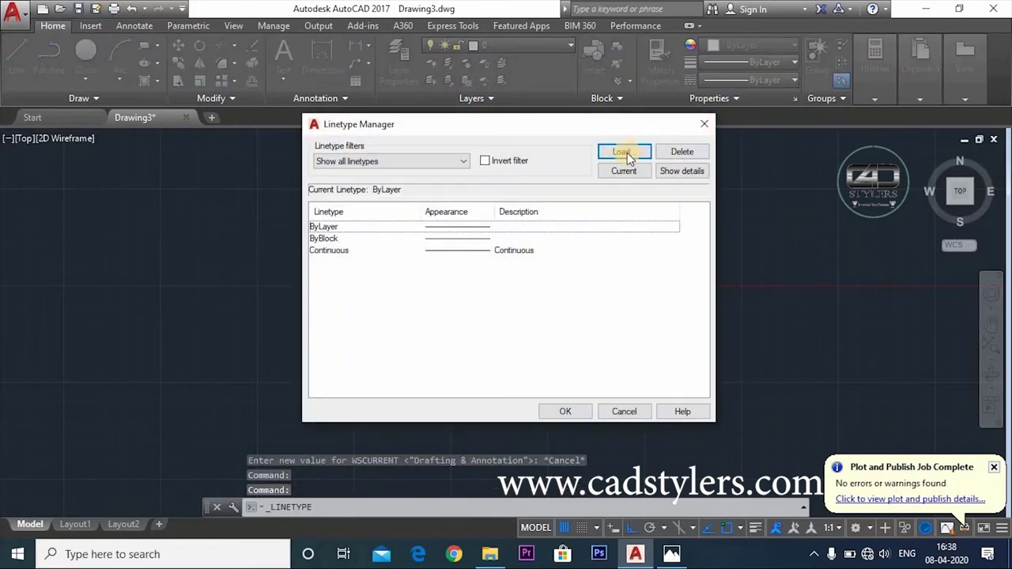
{"action": "left_click", "coordinate": [621, 151]}
{"action": "left_click", "coordinate": [552, 252]}
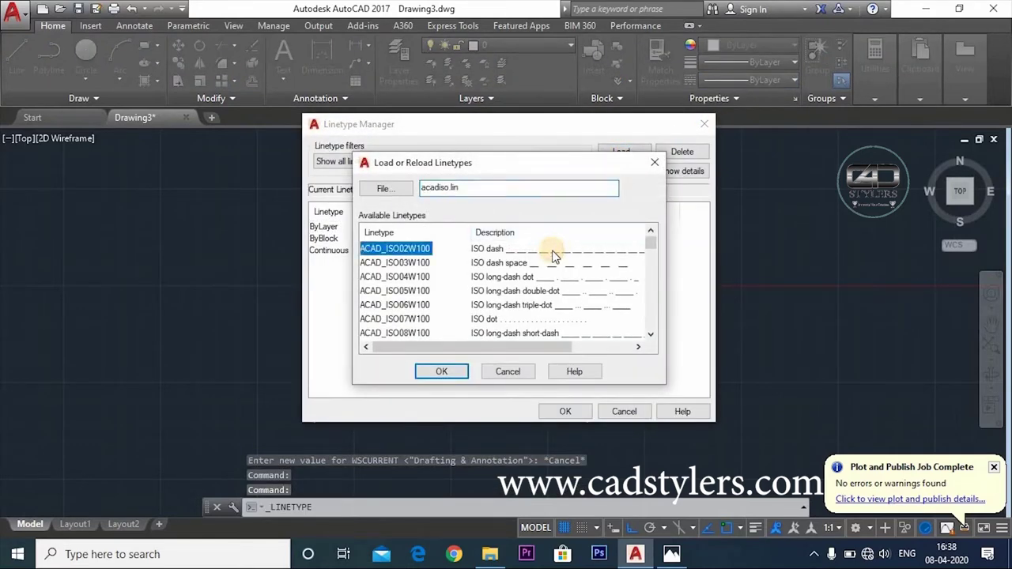
{"action": "scroll", "coordinate": [566, 277], "scroll_direction": "down", "scroll_amount": 1}
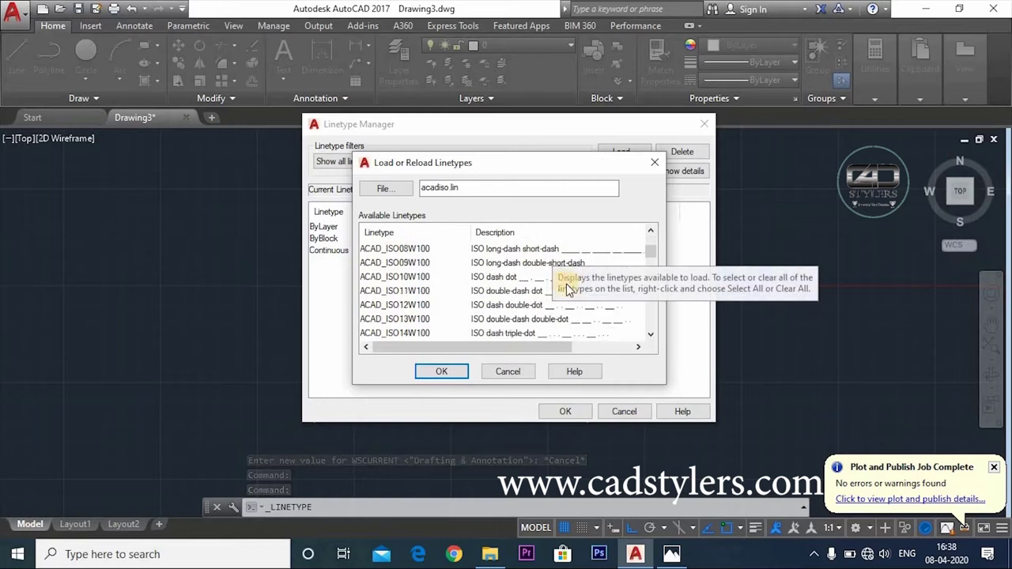
{"action": "scroll", "coordinate": [566, 283], "scroll_direction": "down", "scroll_amount": 6}
{"action": "scroll", "coordinate": [560, 294], "scroll_direction": "down", "scroll_amount": 4}
{"action": "scroll", "coordinate": [554, 303], "scroll_direction": "down", "scroll_amount": 6}
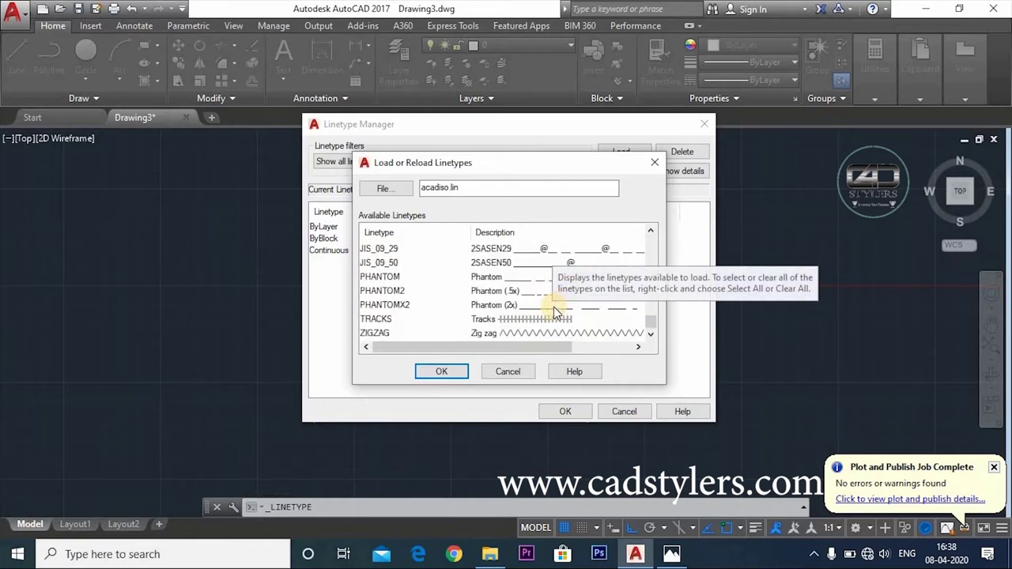
{"action": "scroll", "coordinate": [542, 326], "scroll_direction": "up", "scroll_amount": 1}
{"action": "scroll", "coordinate": [542, 326], "scroll_direction": "up", "scroll_amount": 1}
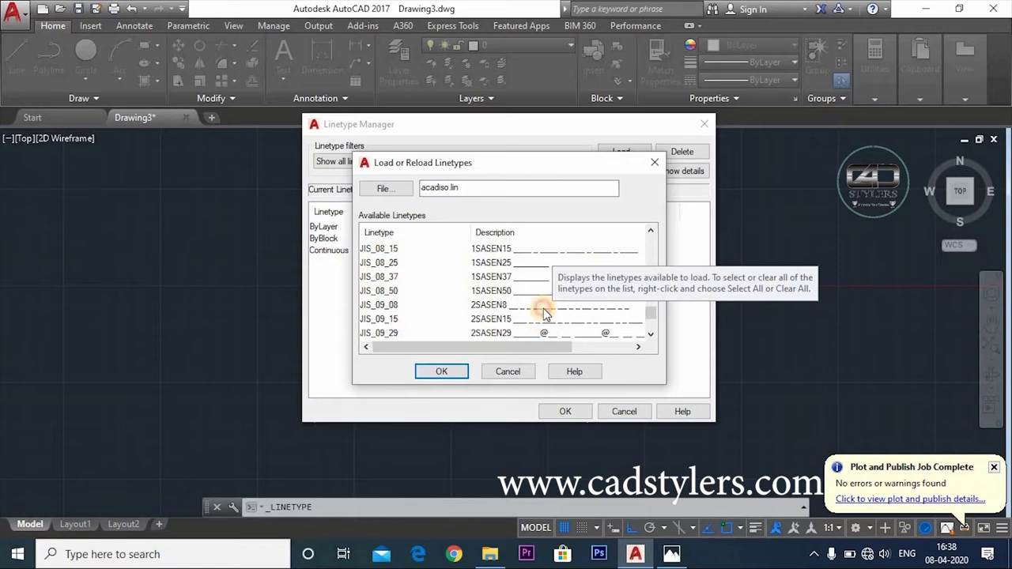
{"action": "left_click", "coordinate": [543, 308]}
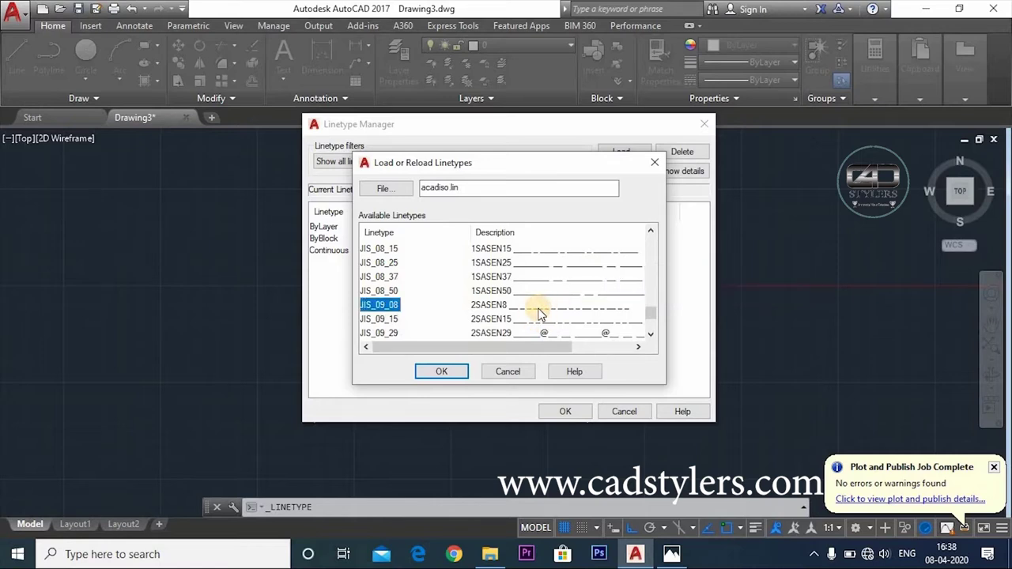
{"action": "left_click", "coordinate": [443, 370]}
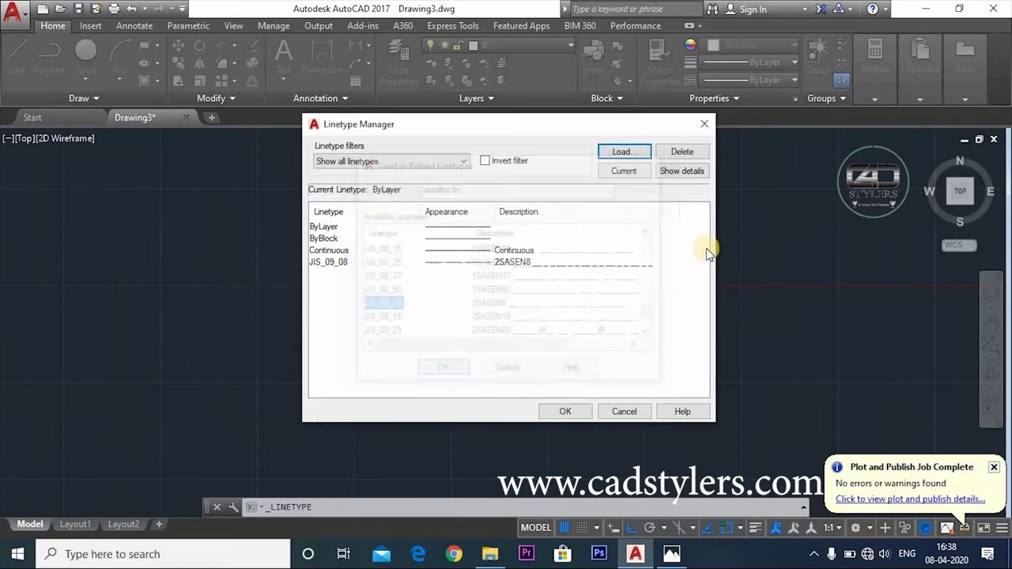
{"action": "left_click", "coordinate": [581, 412]}
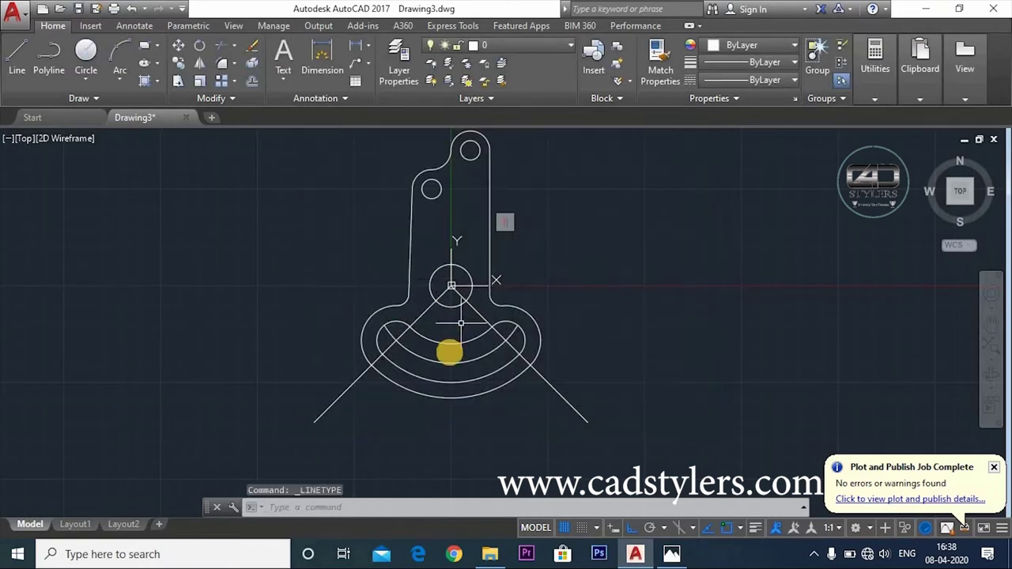
- Give the middle inner arc the dashed JIS_09_08 linetype
{"action": "left_click", "coordinate": [450, 366]}
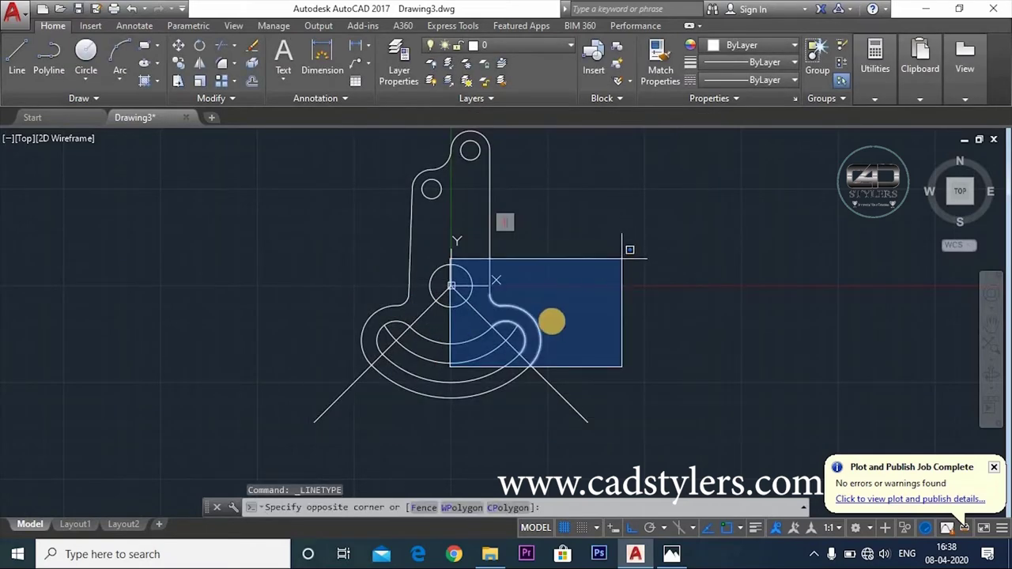
{"action": "left_click", "coordinate": [465, 357]}
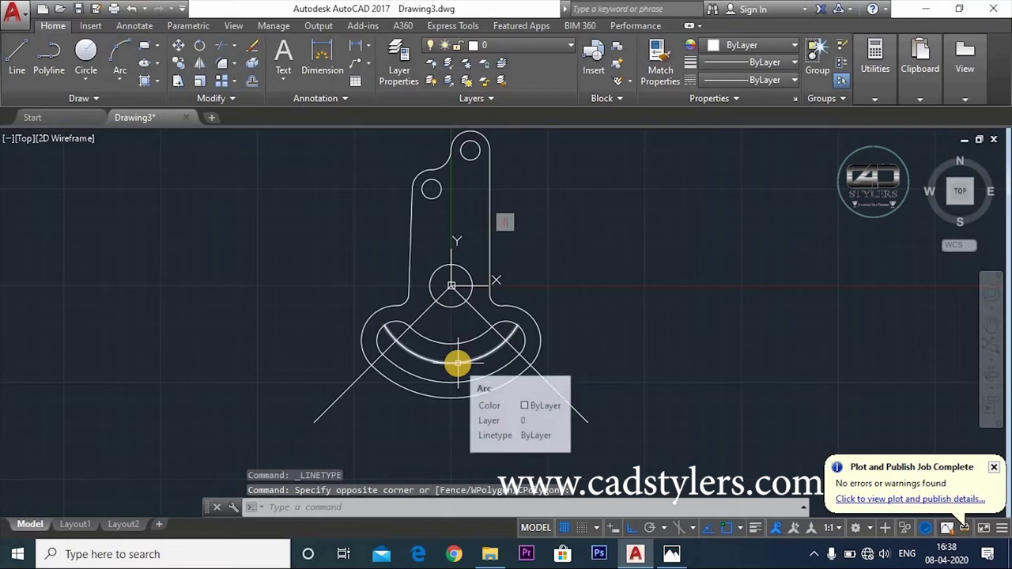
{"action": "left_click", "coordinate": [457, 364]}
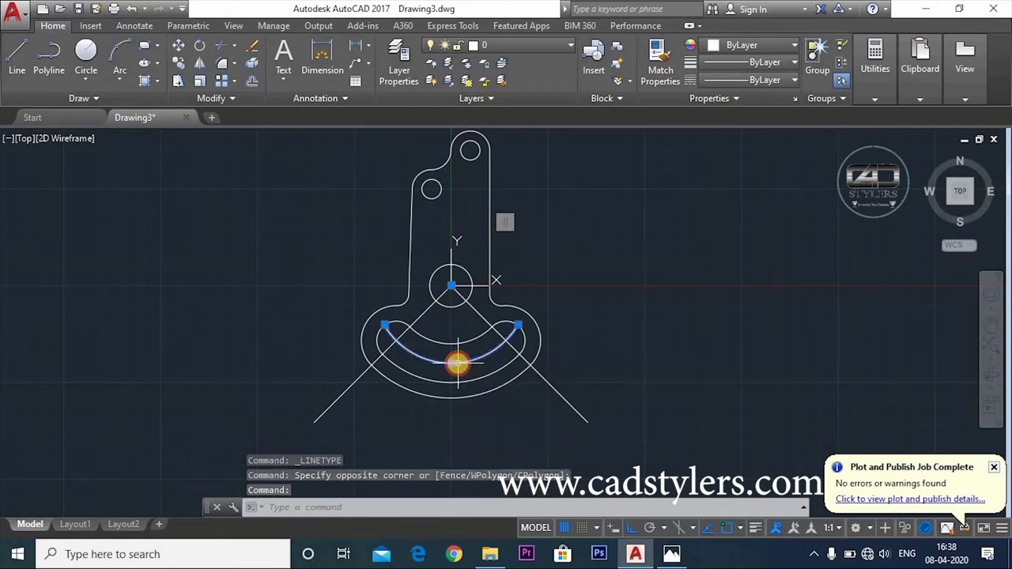
{"action": "left_click", "coordinate": [783, 80]}
{"action": "left_click", "coordinate": [736, 154]}
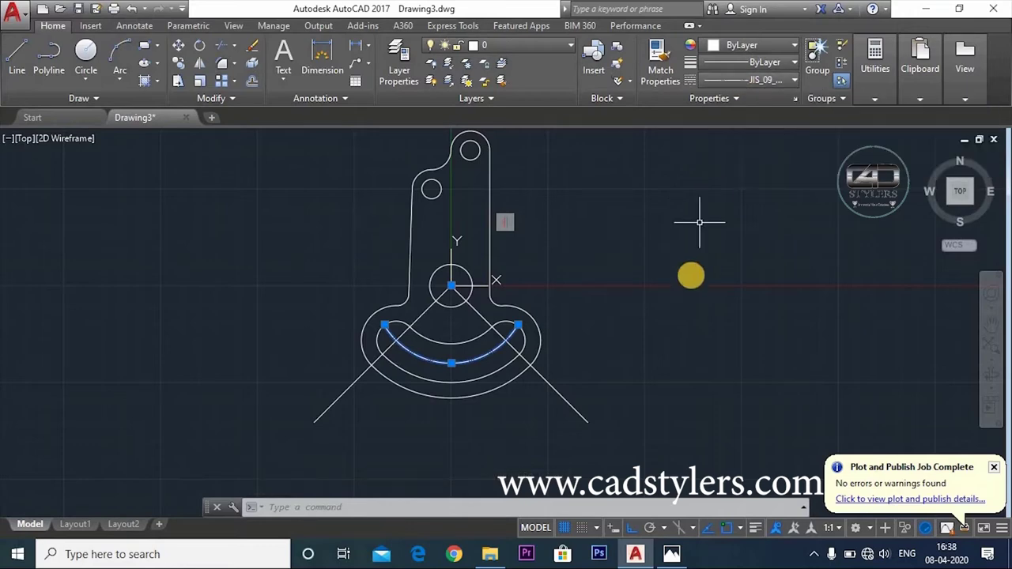
{"action": "key", "text": "Escape"}
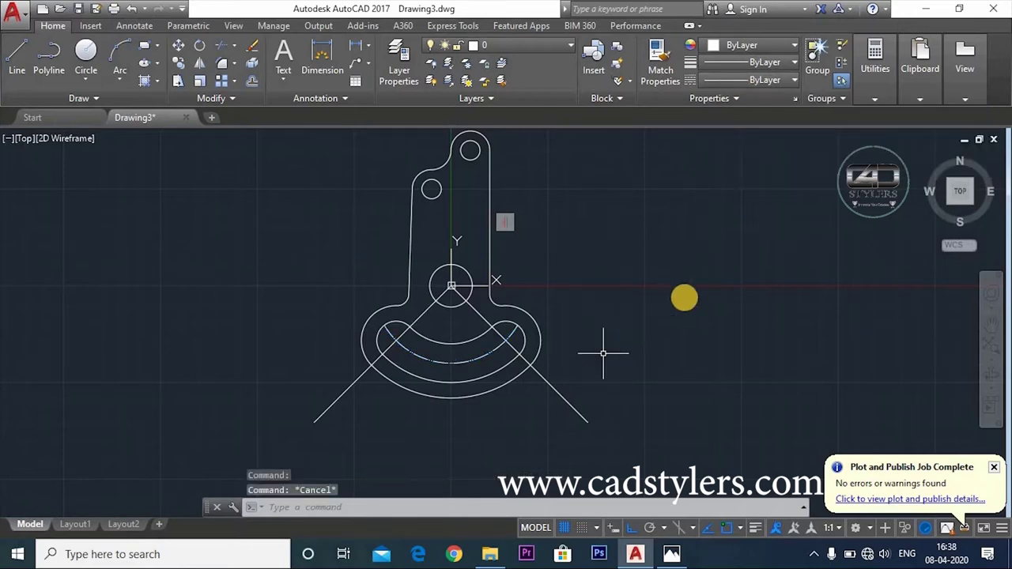
{"action": "scroll", "coordinate": [553, 328], "scroll_direction": "up", "scroll_amount": 4}
{"action": "scroll", "coordinate": [505, 340], "scroll_direction": "down", "scroll_amount": 1}
{"action": "scroll", "coordinate": [487, 331], "scroll_direction": "down", "scroll_amount": 2}
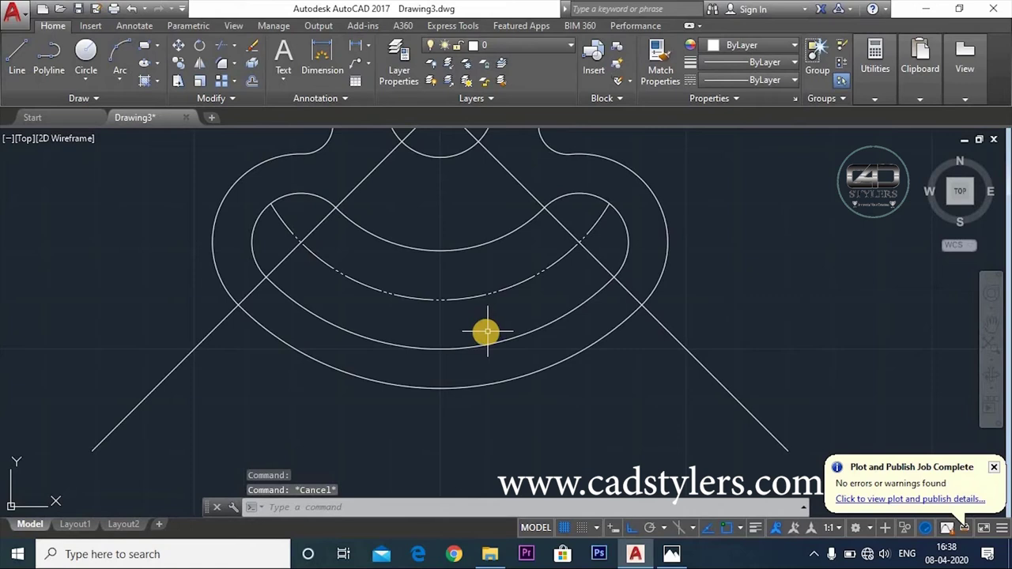
- Draw a vertical line from the centre 0,0 straight down
{"action": "scroll", "coordinate": [487, 332], "scroll_direction": "down", "scroll_amount": 2}
{"action": "type", "text": "l"}
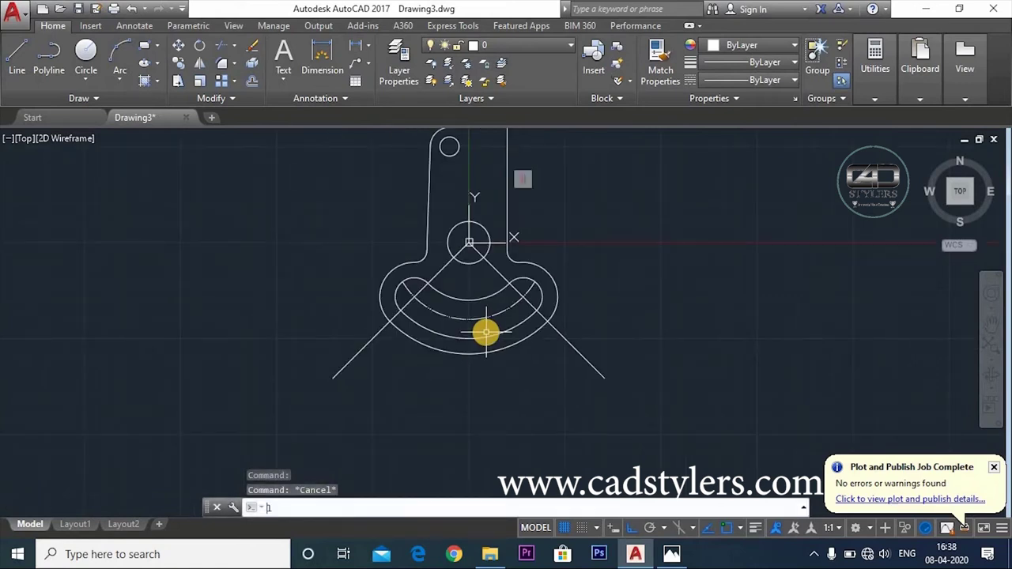
{"action": "key", "text": "Return"}
{"action": "key", "text": "Return"}
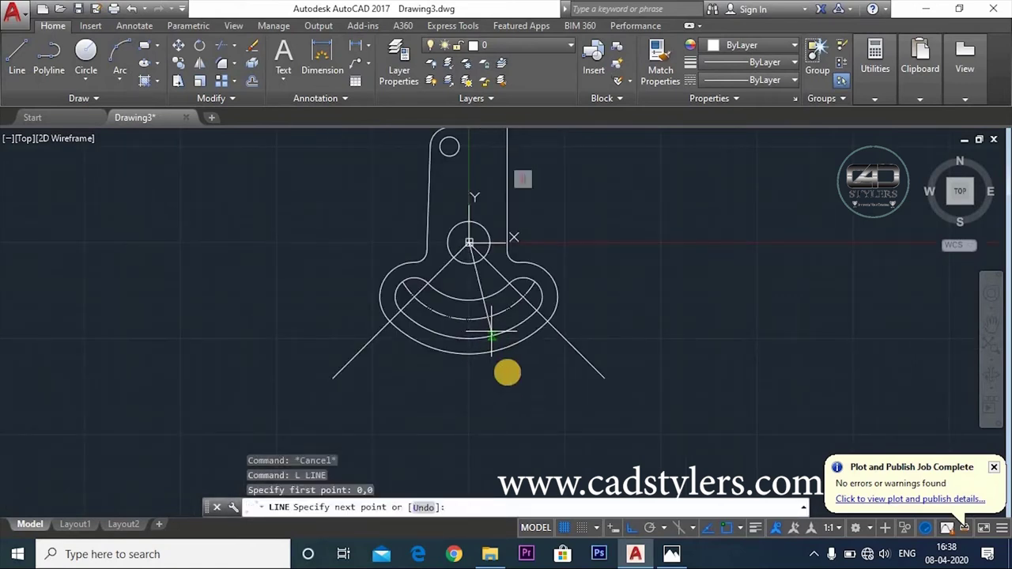
{"action": "left_click", "coordinate": [487, 391]}
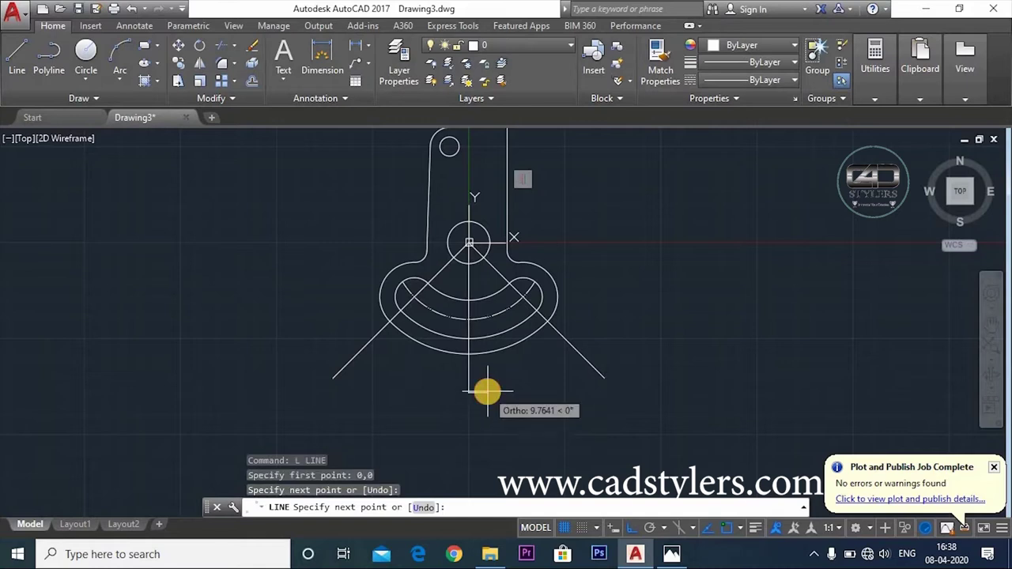
{"action": "key", "text": "Escape"}
- Add a 45° angular dimension between the vertical line and the right diagonal
{"action": "left_click", "coordinate": [366, 54]}
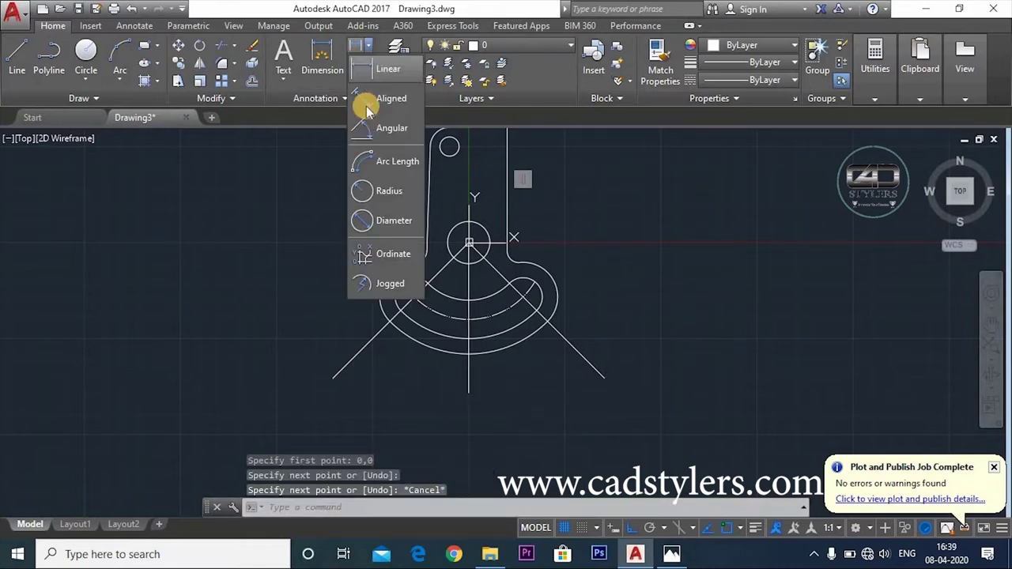
{"action": "left_click", "coordinate": [388, 129]}
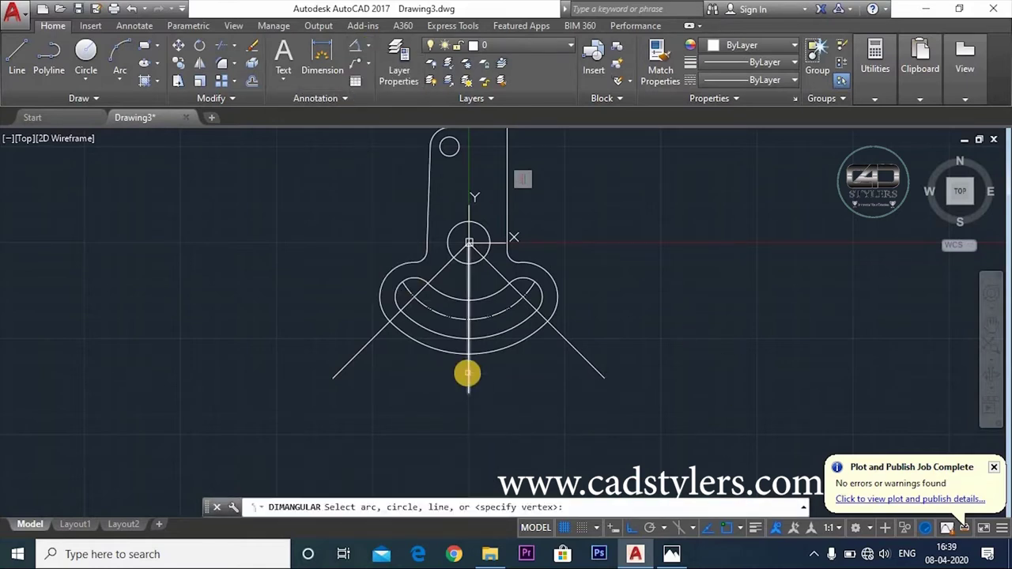
{"action": "left_click", "coordinate": [467, 373]}
{"action": "left_click", "coordinate": [559, 336]}
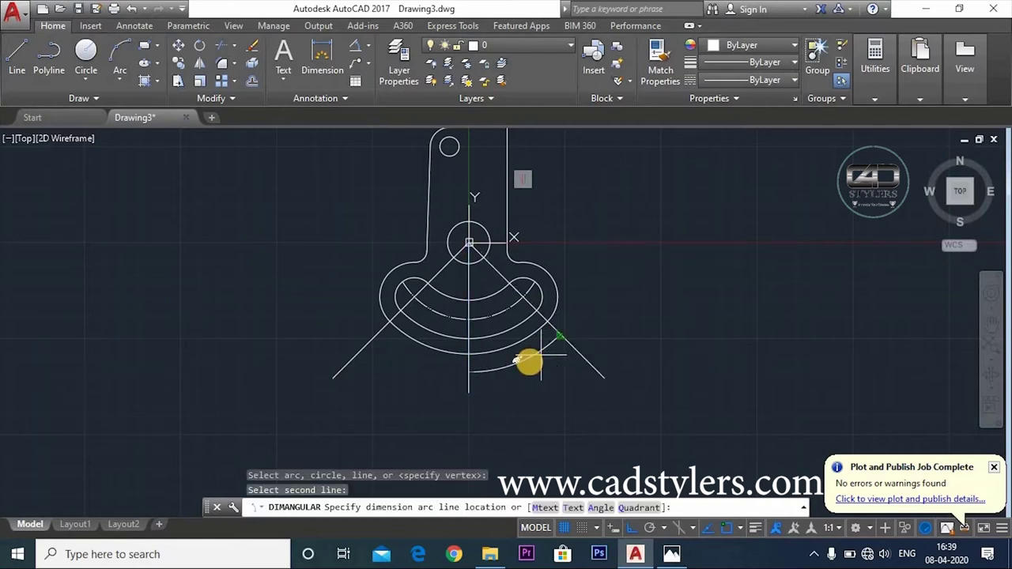
{"action": "left_click", "coordinate": [529, 362]}
{"action": "scroll", "coordinate": [531, 366], "scroll_direction": "up", "scroll_amount": 4}
{"action": "middle_click_drag", "start_coordinate": [532, 370], "coordinate": [607, 359]}
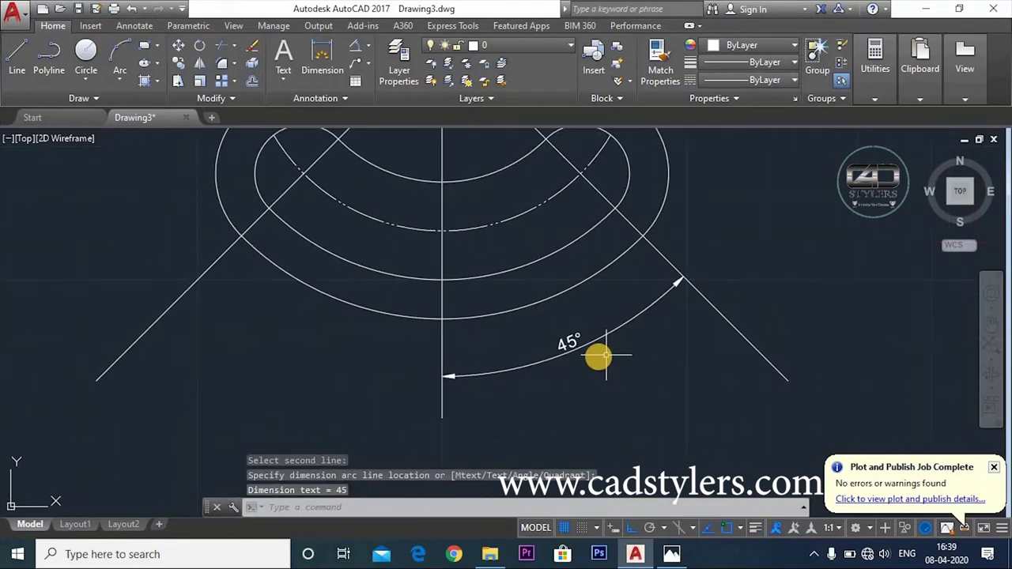
{"action": "scroll", "coordinate": [601, 355], "scroll_direction": "down", "scroll_amount": 4}
- Add the matching 45° angular dimension between the left diagonal and the vertical line
{"action": "key", "text": "Return"}
{"action": "left_click", "coordinate": [454, 316]}
{"action": "left_click", "coordinate": [542, 356]}
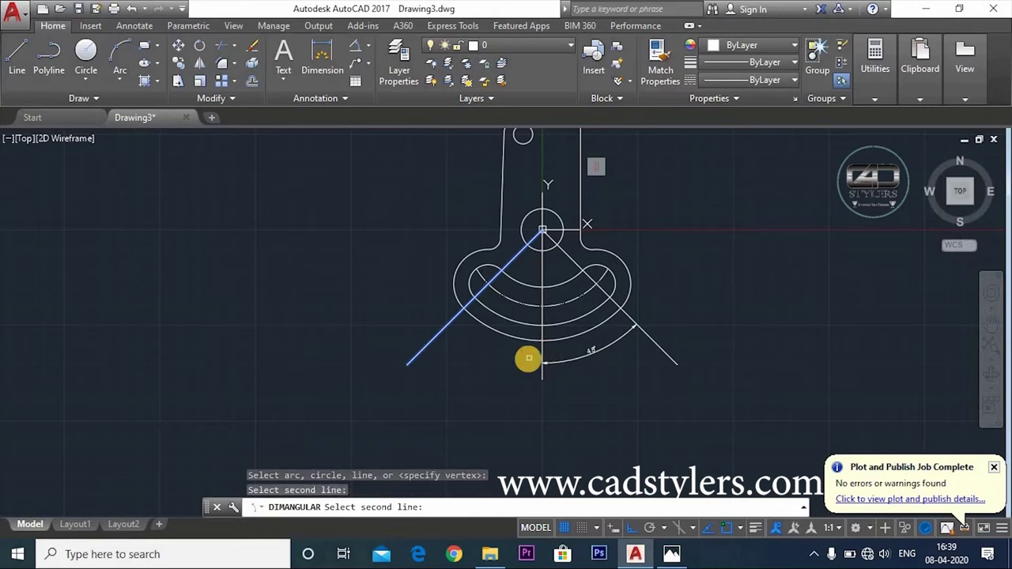
{"action": "left_click", "coordinate": [540, 357]}
{"action": "left_click", "coordinate": [512, 360]}
{"action": "middle_click_drag", "start_coordinate": [566, 372], "coordinate": [486, 384]}
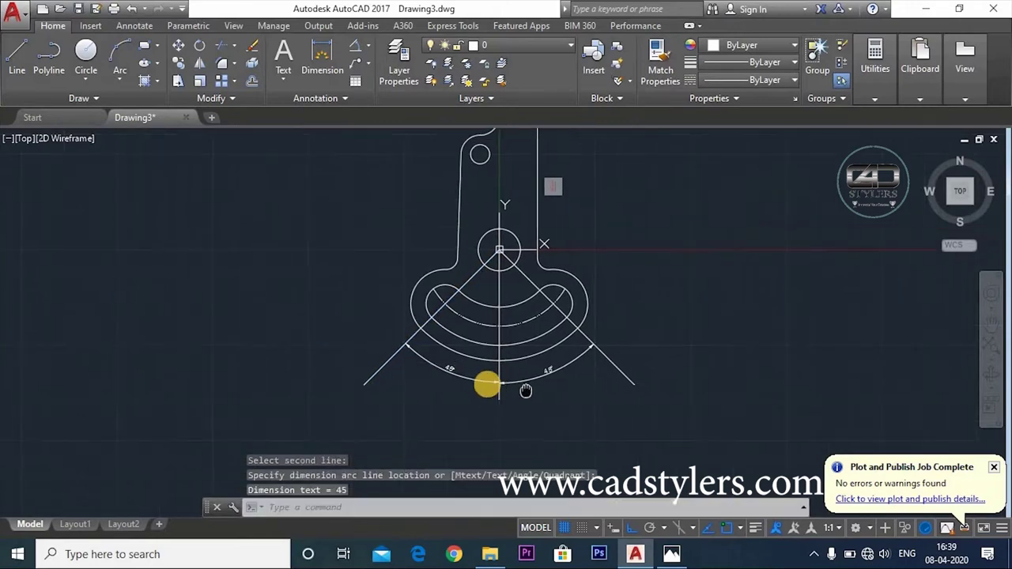
{"action": "scroll", "coordinate": [551, 384], "scroll_direction": "up", "scroll_amount": 2}
{"action": "mouse_move", "coordinate": [551, 384]}
{"action": "middle_mouse_down"}
{"action": "mouse_move", "coordinate": [468, 363]}
{"action": "mouse_move", "coordinate": [564, 395]}
{"action": "middle_mouse_up"}
{"action": "scroll", "coordinate": [585, 410], "scroll_direction": "down", "scroll_amount": 2}
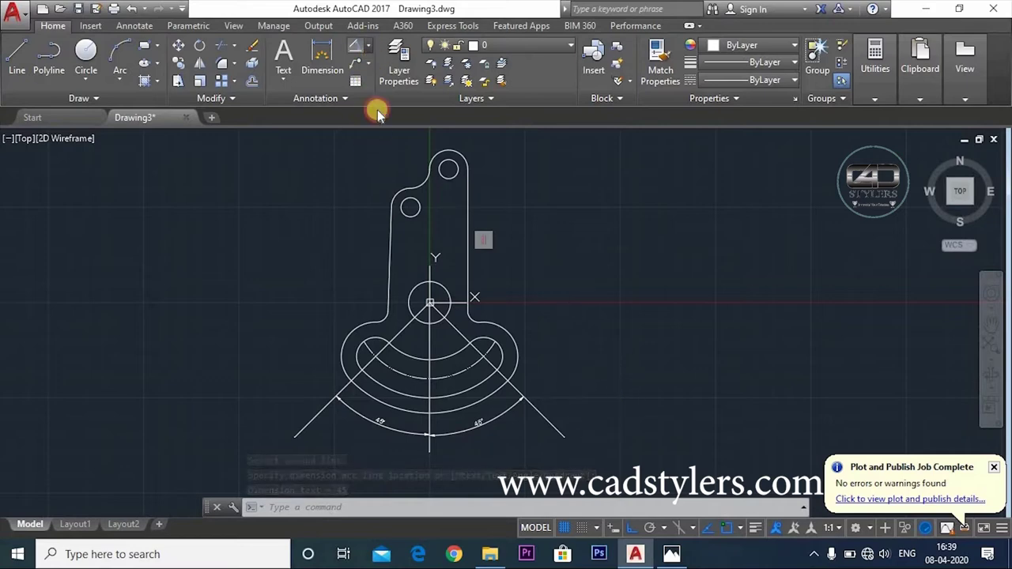
- Dimension the right lobe arc at R18 and the left lobe arc at R10
{"action": "left_click", "coordinate": [367, 45]}
{"action": "left_click", "coordinate": [361, 192]}
{"action": "middle_click_drag", "start_coordinate": [583, 296], "coordinate": [514, 306]}
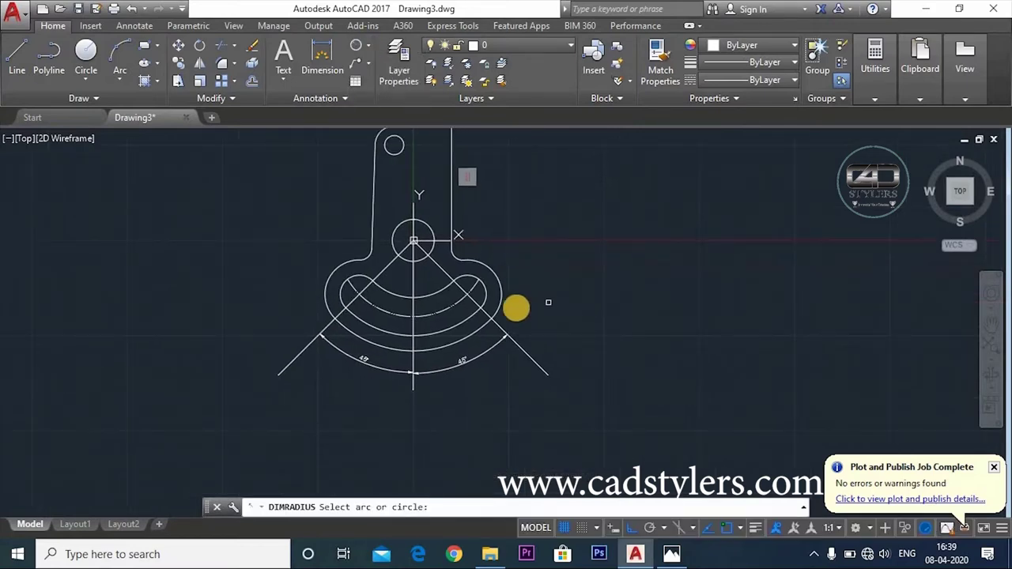
{"action": "scroll", "coordinate": [510, 309], "scroll_direction": "up", "scroll_amount": 3}
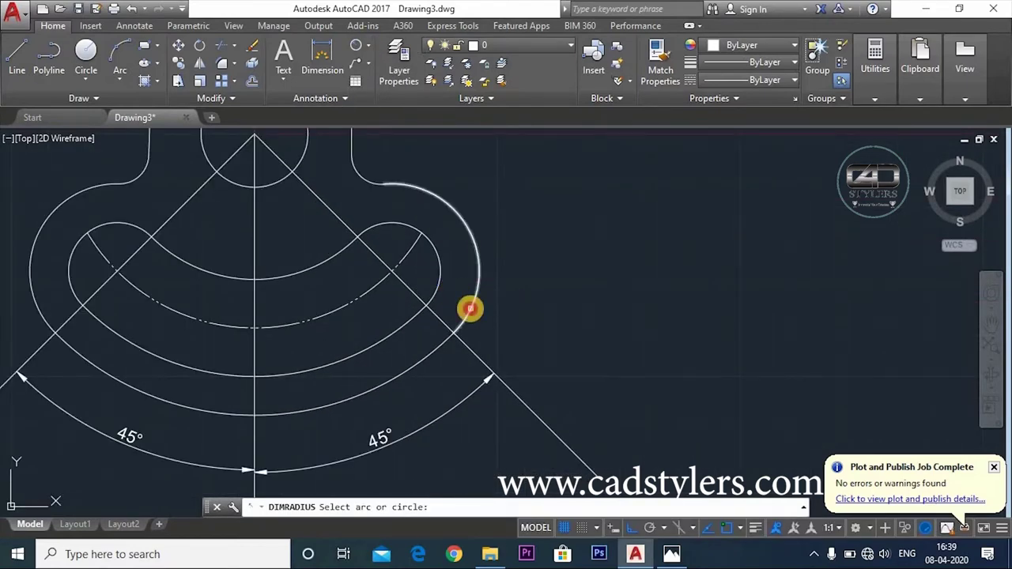
{"action": "left_click", "coordinate": [469, 308]}
{"action": "left_click", "coordinate": [522, 322]}
{"action": "mouse_move", "coordinate": [578, 355]}
{"action": "middle_mouse_down"}
{"action": "mouse_move", "coordinate": [656, 334]}
{"action": "mouse_move", "coordinate": [630, 317]}
{"action": "mouse_move", "coordinate": [760, 319]}
{"action": "middle_mouse_up"}
{"action": "key", "text": "Return"}
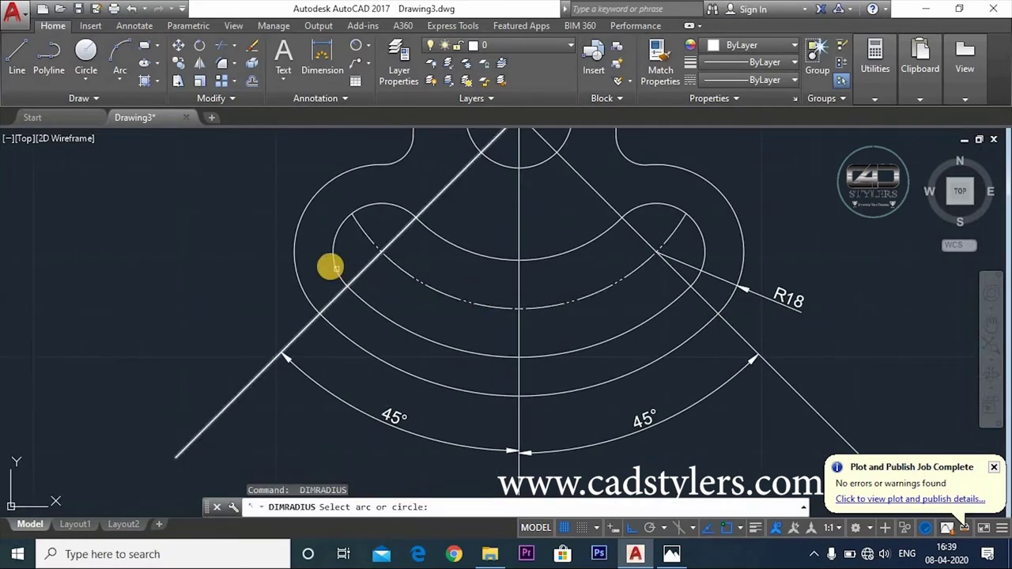
{"action": "left_click", "coordinate": [328, 265]}
{"action": "left_click", "coordinate": [348, 251]}
- Add the R40 radius dimension below the part
{"action": "scroll", "coordinate": [361, 241], "scroll_direction": "down", "scroll_amount": 2}
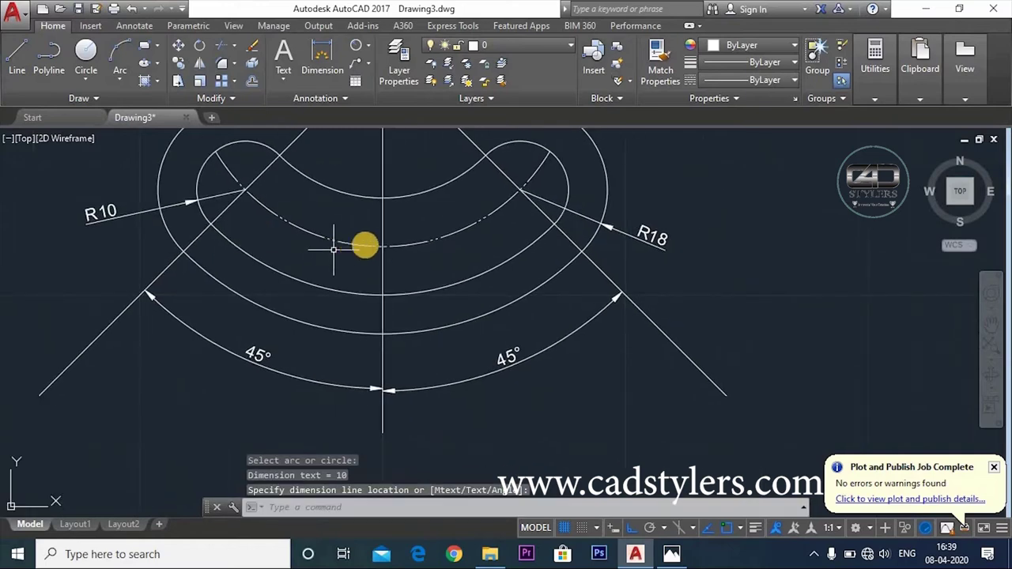
{"action": "scroll", "coordinate": [406, 297], "scroll_direction": "down", "scroll_amount": 1}
{"action": "middle_click_drag", "start_coordinate": [406, 298], "coordinate": [375, 349]}
{"action": "left_click", "coordinate": [357, 45]}
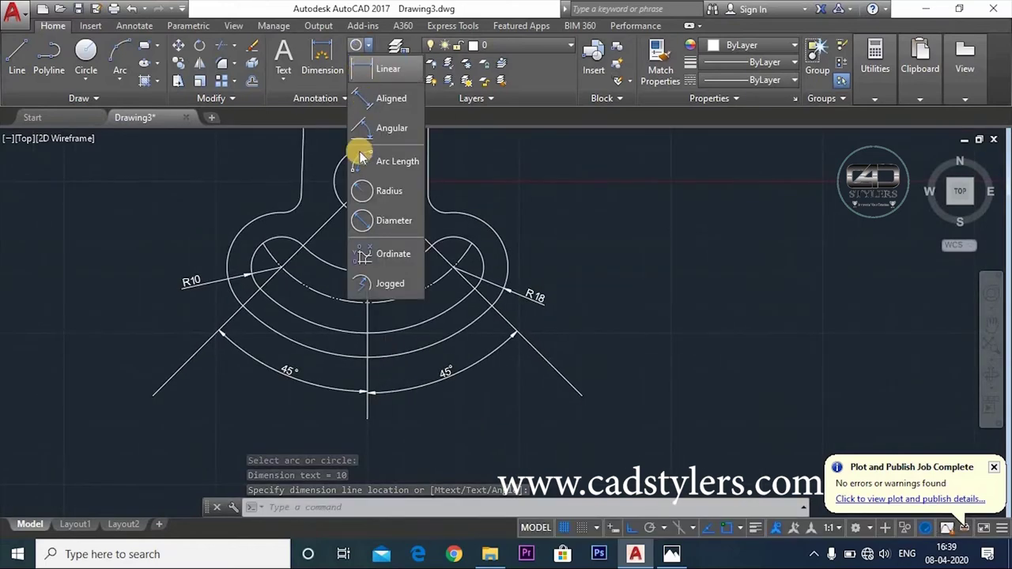
{"action": "left_click", "coordinate": [361, 191]}
{"action": "left_click", "coordinate": [411, 306]}
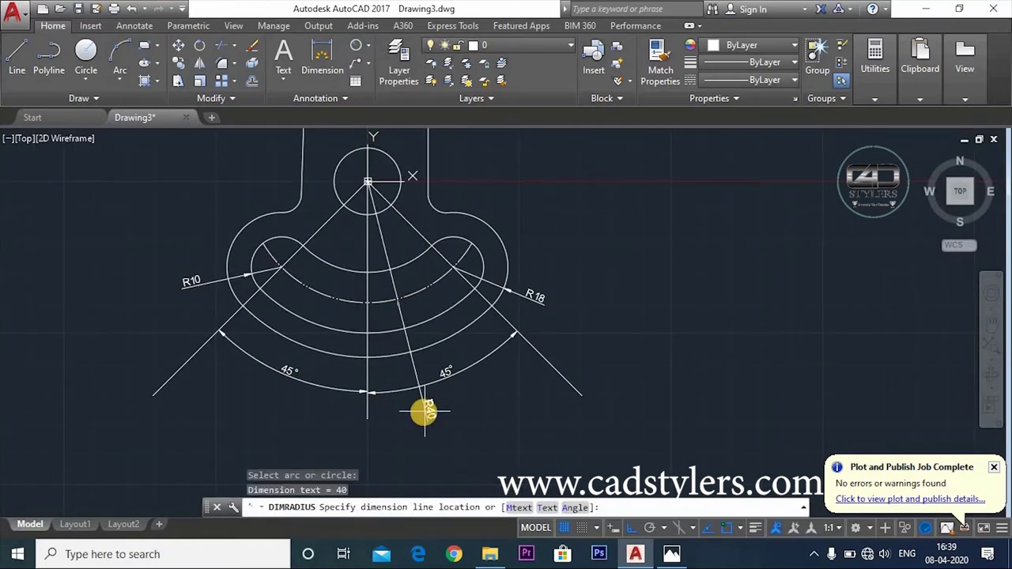
{"action": "left_click", "coordinate": [482, 408]}
{"action": "middle_click_drag", "start_coordinate": [485, 402], "coordinate": [519, 461]}
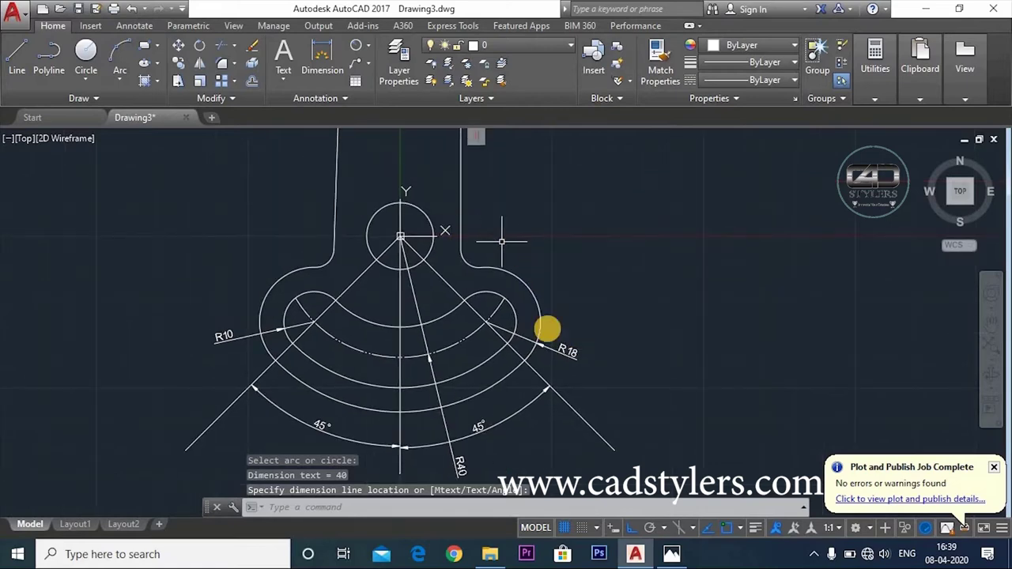
{"action": "middle_click_drag", "start_coordinate": [501, 226], "coordinate": [532, 361]}
- Label the upper left round, top fillet and rounded top end each with R10
{"action": "key", "text": "Return"}
{"action": "left_click", "coordinate": [371, 206]}
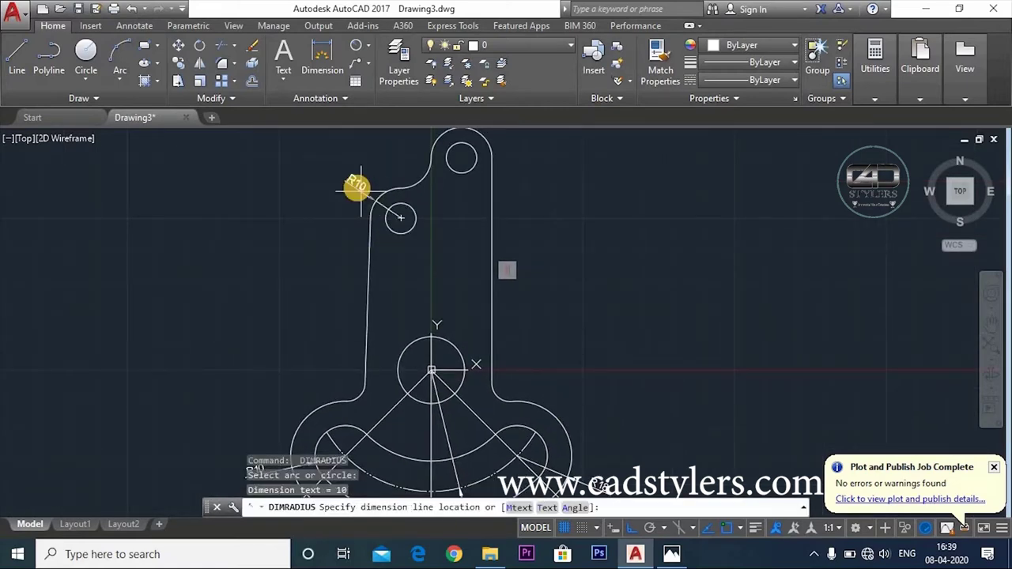
{"action": "left_click", "coordinate": [355, 188]}
{"action": "middle_click_drag", "start_coordinate": [477, 244], "coordinate": [480, 356]}
{"action": "key", "text": "Return"}
{"action": "left_click", "coordinate": [423, 288]}
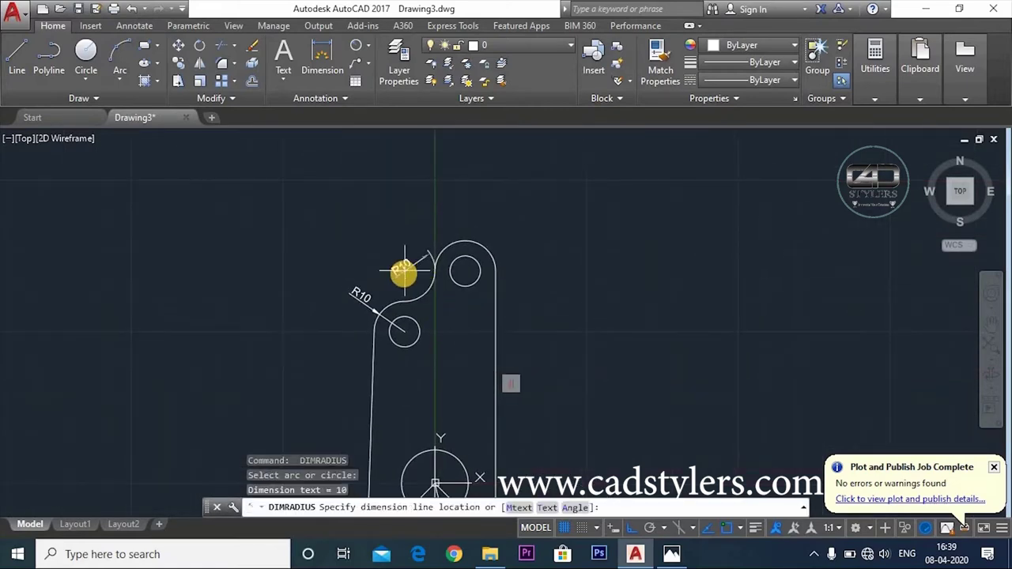
{"action": "left_click", "coordinate": [405, 277]}
{"action": "key", "text": "Return"}
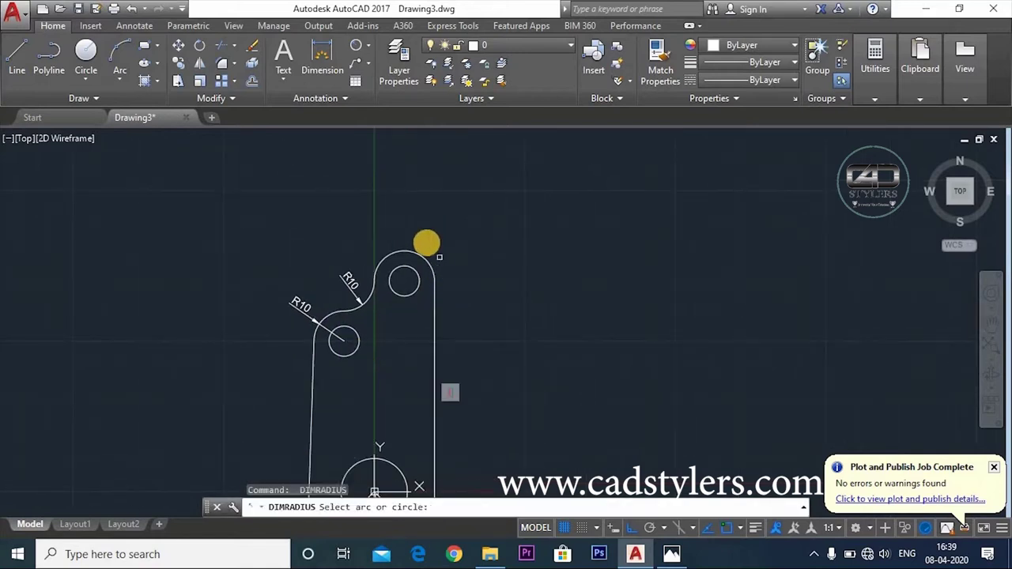
{"action": "left_click", "coordinate": [429, 237]}
{"action": "left_click", "coordinate": [497, 271]}
{"action": "scroll", "coordinate": [523, 226], "scroll_direction": "down", "scroll_amount": 3}
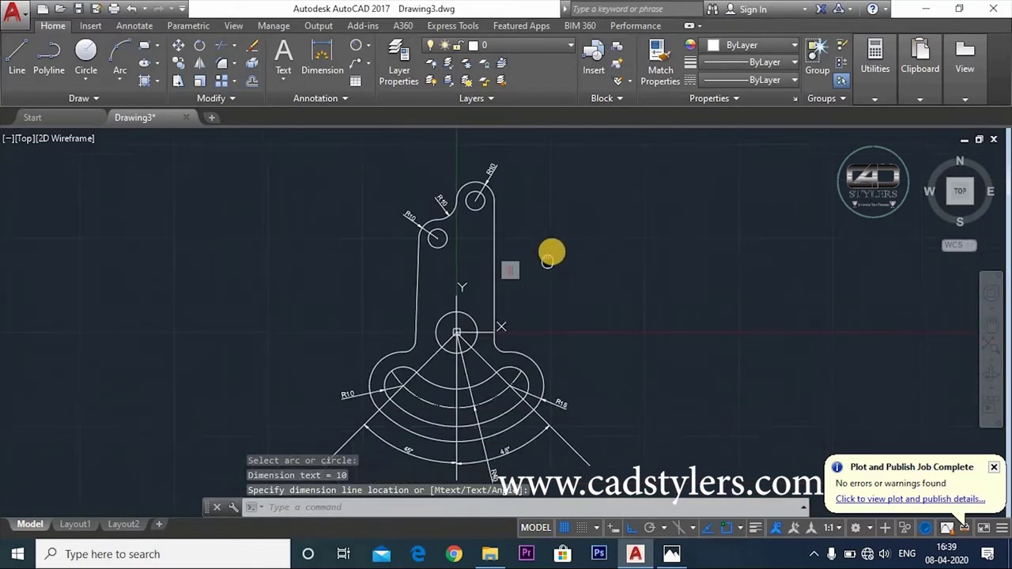
{"action": "middle_click_drag", "start_coordinate": [522, 260], "coordinate": [558, 251]}
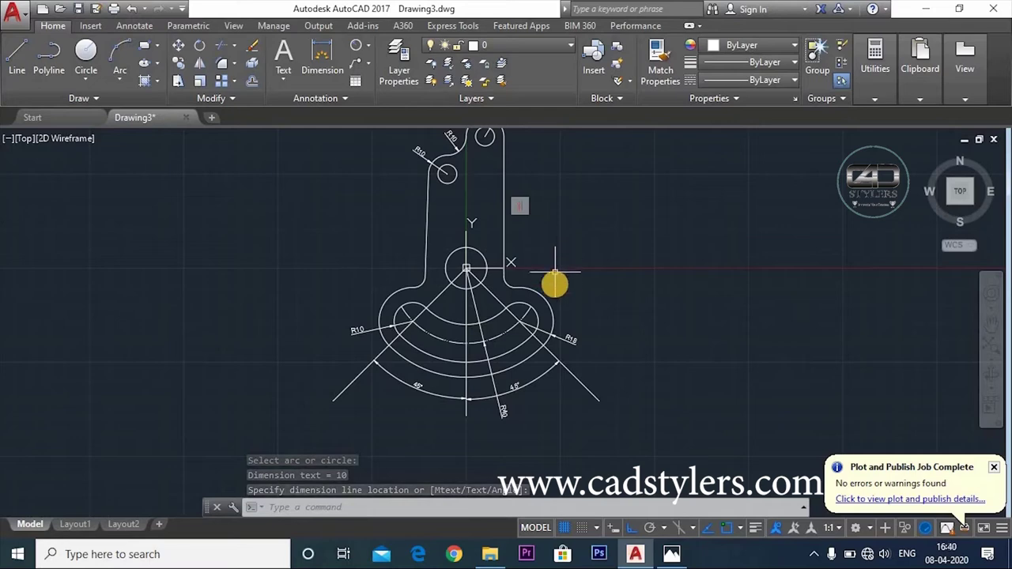
- Add the R6 radius to the small fillet beside the hub, then bring up the reference image
{"action": "key", "text": "Return"}
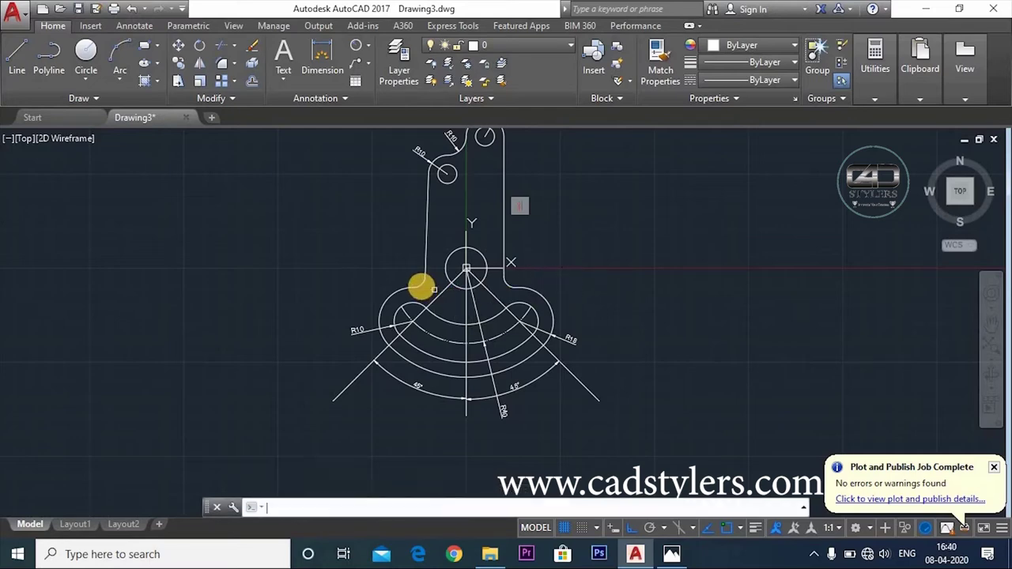
{"action": "left_click", "coordinate": [411, 274]}
{"action": "left_click", "coordinate": [411, 274]}
{"action": "scroll", "coordinate": [429, 229], "scroll_direction": "up", "scroll_amount": 1}
{"action": "scroll", "coordinate": [430, 229], "scroll_direction": "up", "scroll_amount": 2}
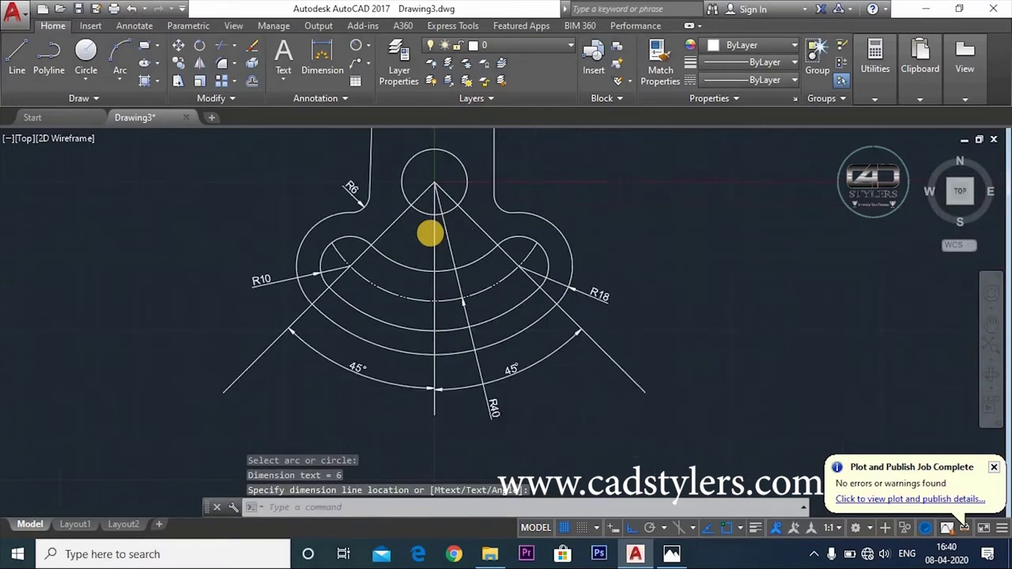
{"action": "scroll", "coordinate": [430, 229], "scroll_direction": "up", "scroll_amount": 2}
{"action": "middle_click_drag", "start_coordinate": [482, 336], "coordinate": [411, 301]}
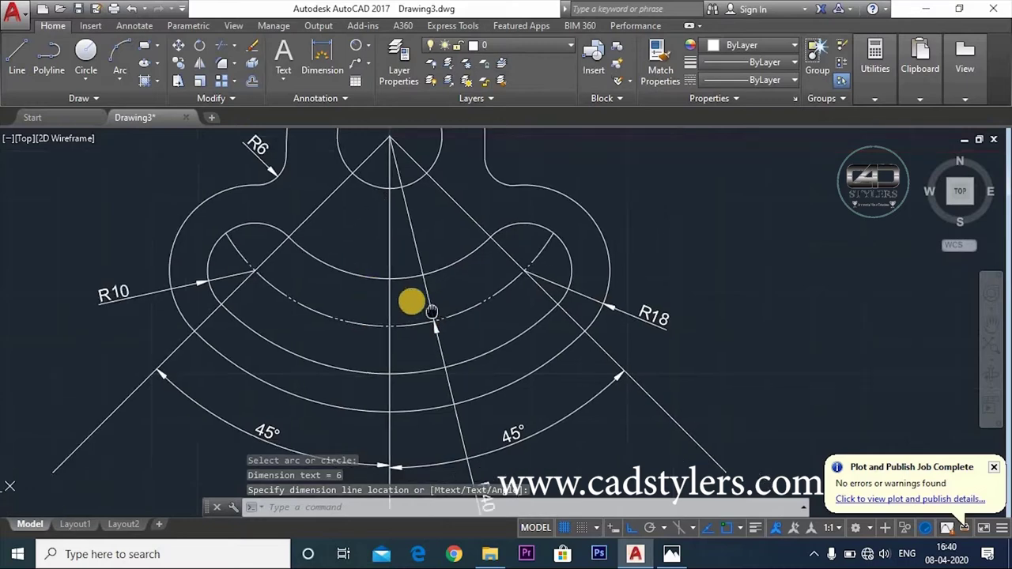
{"action": "scroll", "coordinate": [417, 309], "scroll_direction": "down", "scroll_amount": 2}
{"action": "middle_click_drag", "start_coordinate": [442, 348], "coordinate": [437, 382]}
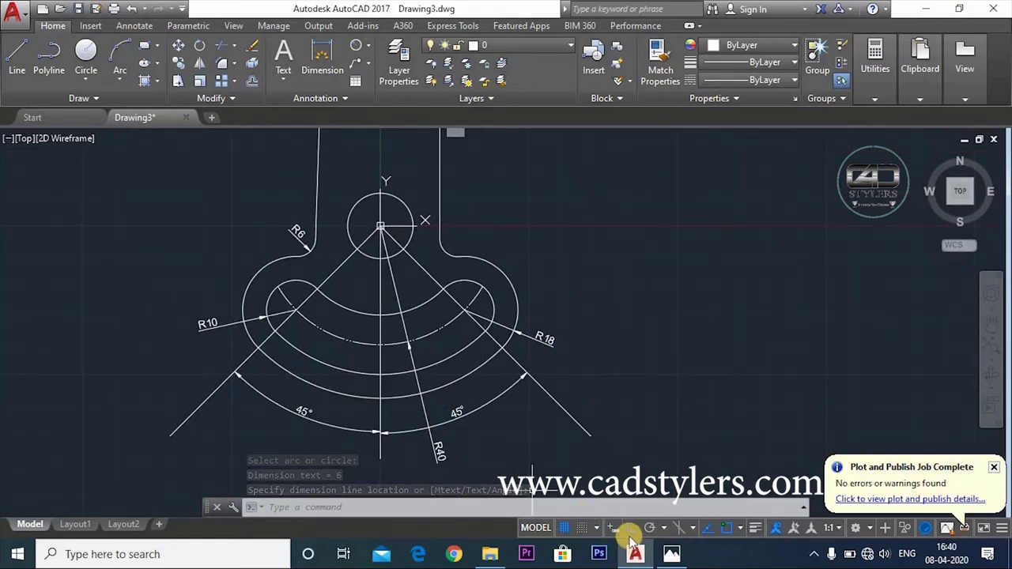
{"action": "left_click", "coordinate": [671, 554]}
- Zoom the reference image to read the corner holes and their 20 and 50 offsets
{"action": "scroll", "coordinate": [520, 358], "scroll_direction": "up", "scroll_amount": 2}
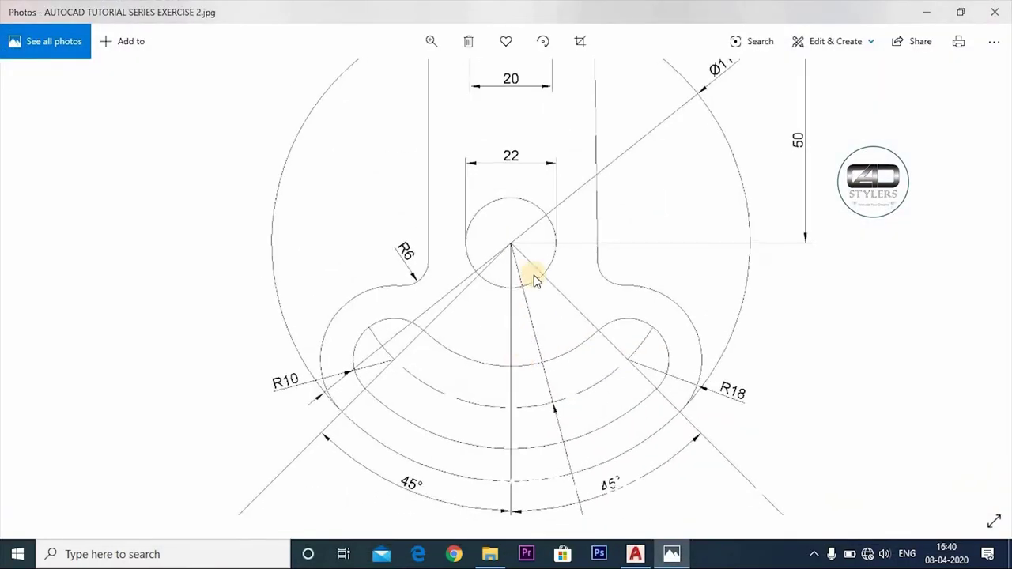
{"action": "scroll", "coordinate": [522, 257], "scroll_direction": "up", "scroll_amount": 3}
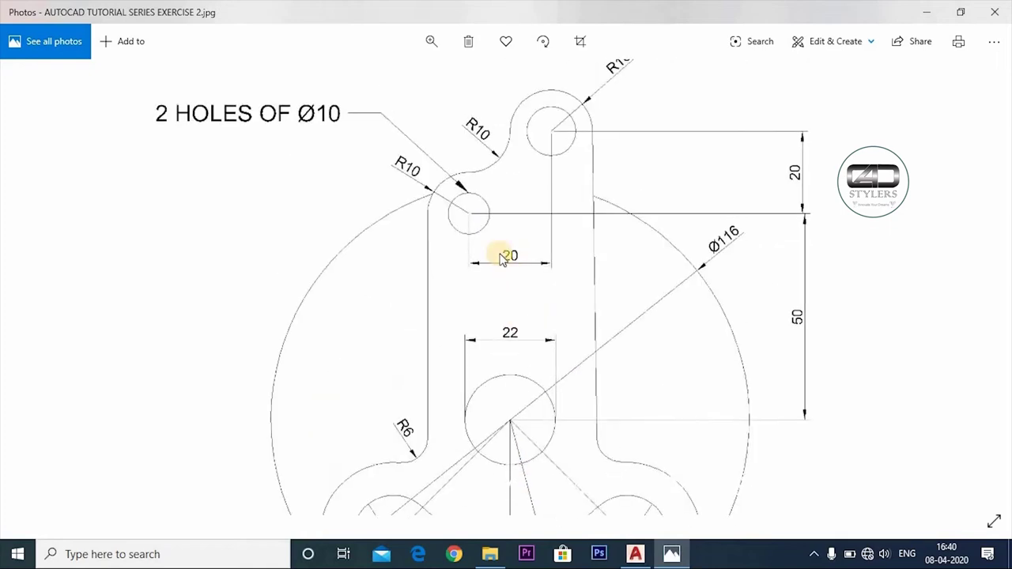
{"action": "scroll", "coordinate": [482, 230], "scroll_direction": "down", "scroll_amount": 1}
{"action": "scroll", "coordinate": [609, 243], "scroll_direction": "up", "scroll_amount": 1}
{"action": "scroll", "coordinate": [646, 245], "scroll_direction": "up", "scroll_amount": 1}
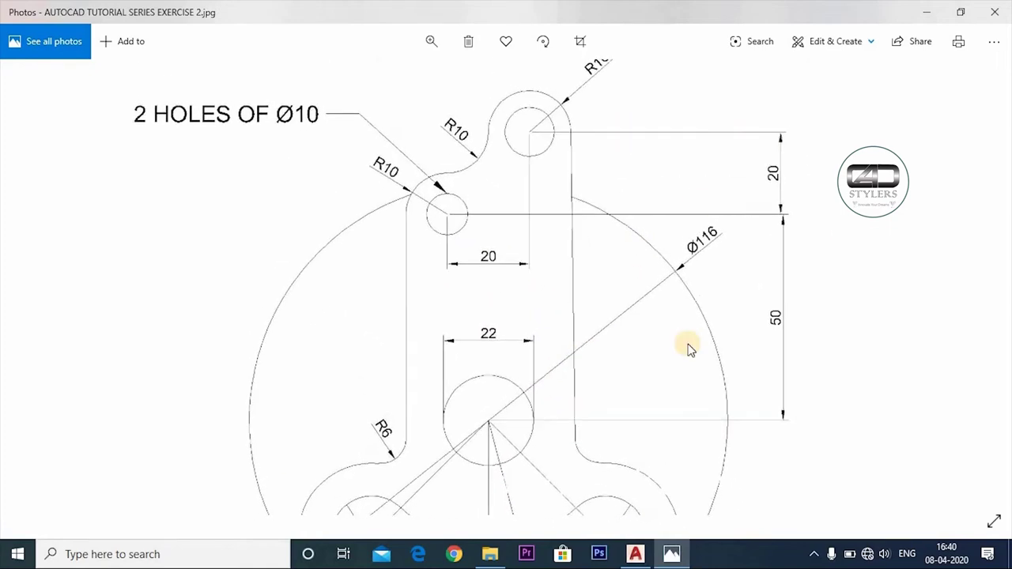
{"action": "scroll", "coordinate": [671, 273], "scroll_direction": "down", "scroll_amount": 3}
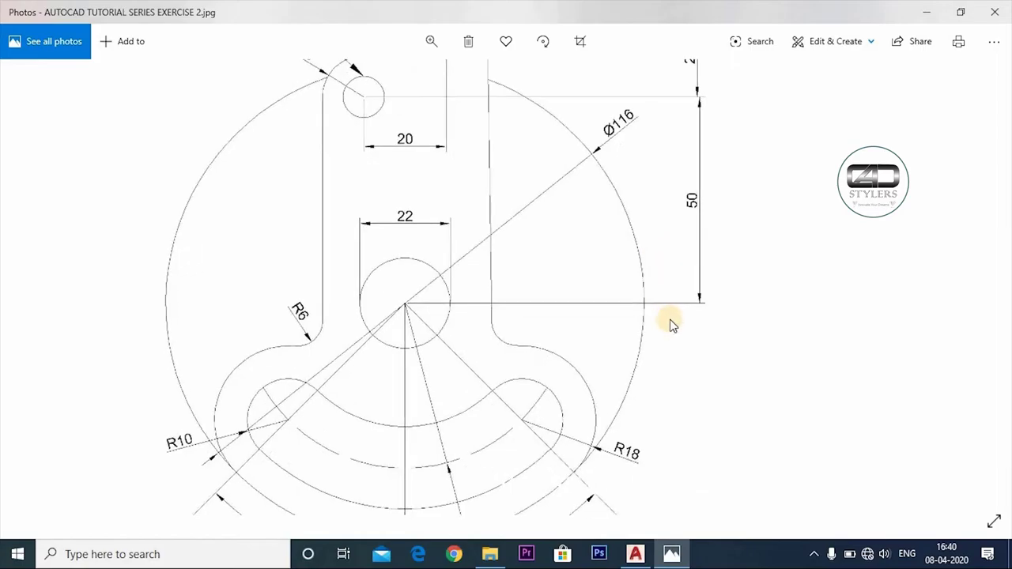
- Back in AutoCAD, label the large outer circle with a Ø116 diameter dimension
{"action": "key", "text": "alt+Tab"}
{"action": "left_click", "coordinate": [359, 45]}
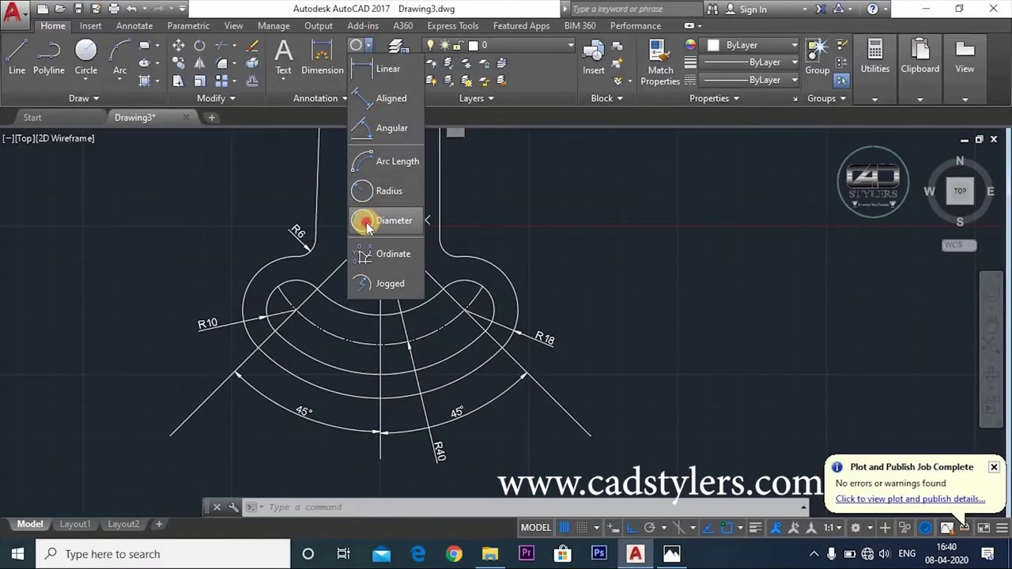
{"action": "left_click", "coordinate": [361, 219]}
{"action": "middle_click_drag", "start_coordinate": [569, 266], "coordinate": [582, 308]}
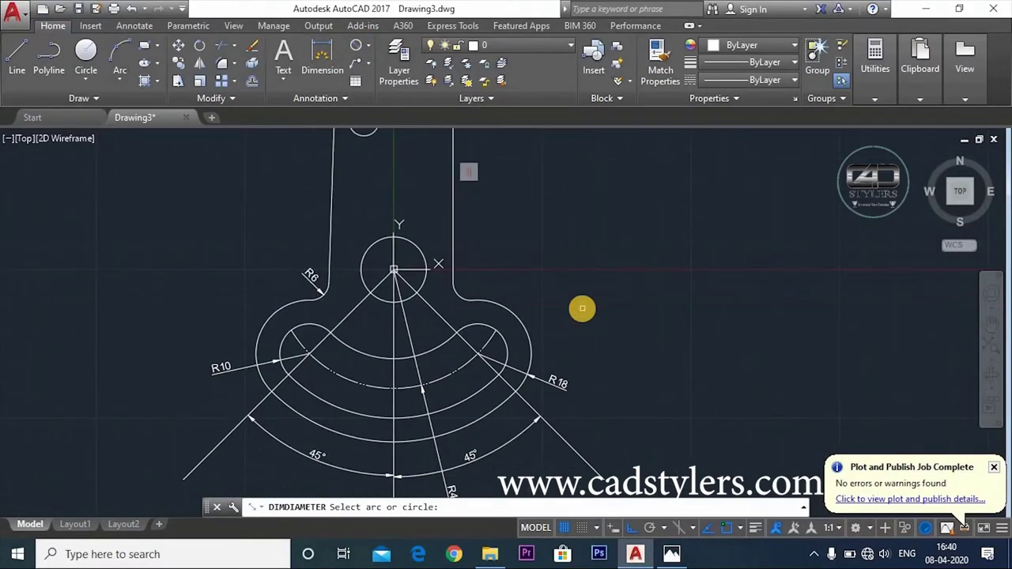
{"action": "key", "text": "Escape"}
{"action": "type", "text": "ex"}
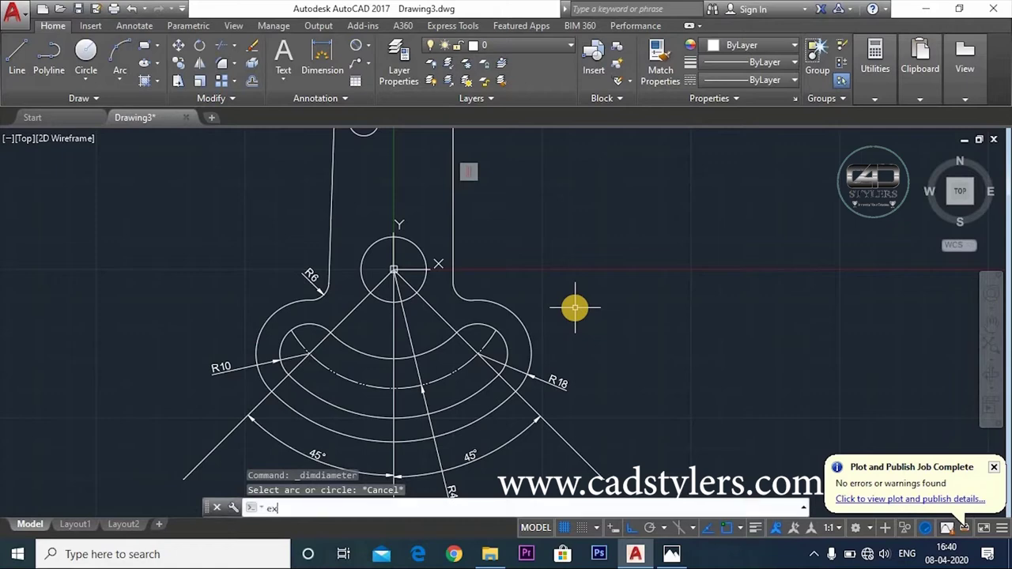
{"action": "key", "text": "Return"}
{"action": "key", "text": "Return"}
{"action": "scroll", "coordinate": [393, 338], "scroll_direction": "down", "scroll_amount": 2}
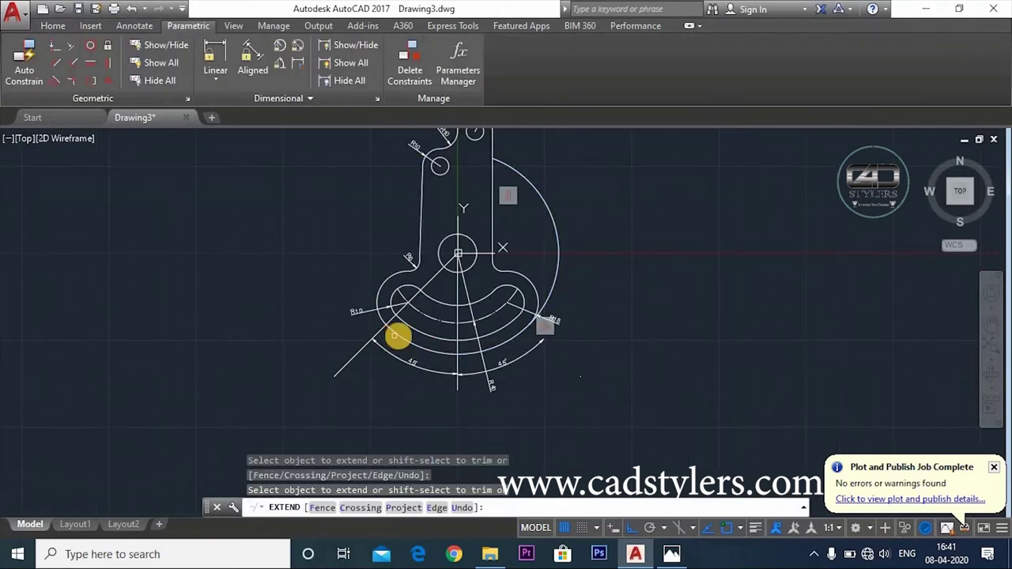
{"action": "left_click", "coordinate": [543, 210]}
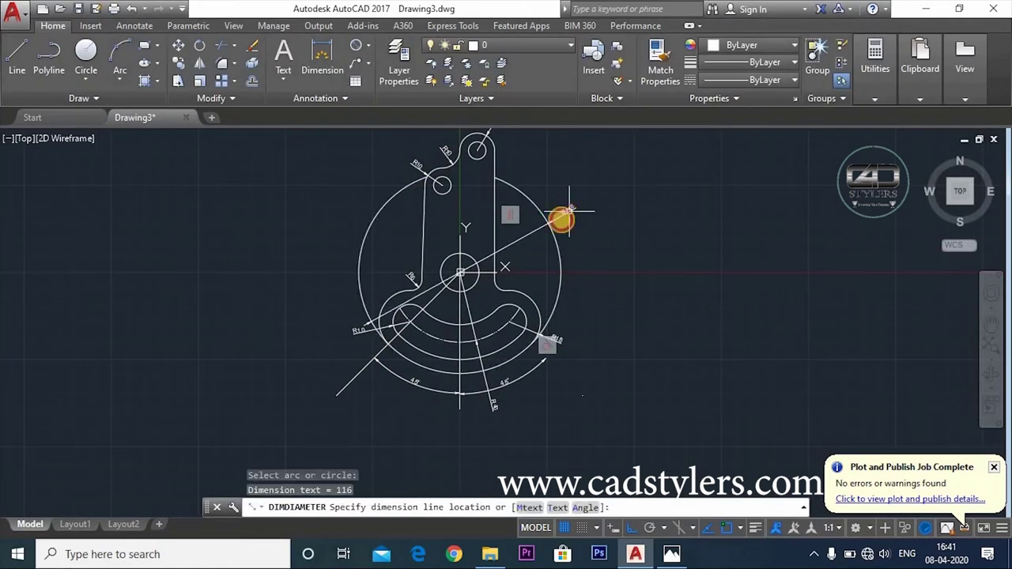
{"action": "left_click", "coordinate": [569, 212]}
{"action": "scroll", "coordinate": [564, 215], "scroll_direction": "up", "scroll_amount": 2}
{"action": "scroll", "coordinate": [577, 226], "scroll_direction": "up", "scroll_amount": 2}
{"action": "scroll", "coordinate": [553, 269], "scroll_direction": "up", "scroll_amount": 2}
{"action": "scroll", "coordinate": [528, 294], "scroll_direction": "up", "scroll_amount": 1}
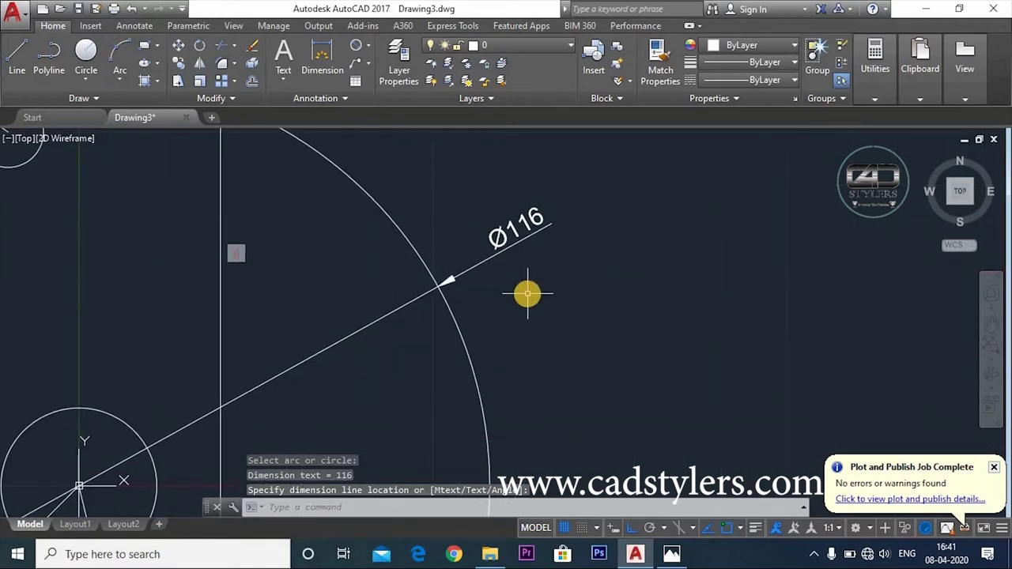
{"action": "scroll", "coordinate": [527, 294], "scroll_direction": "down", "scroll_amount": 5}
{"action": "key", "text": "Escape"}
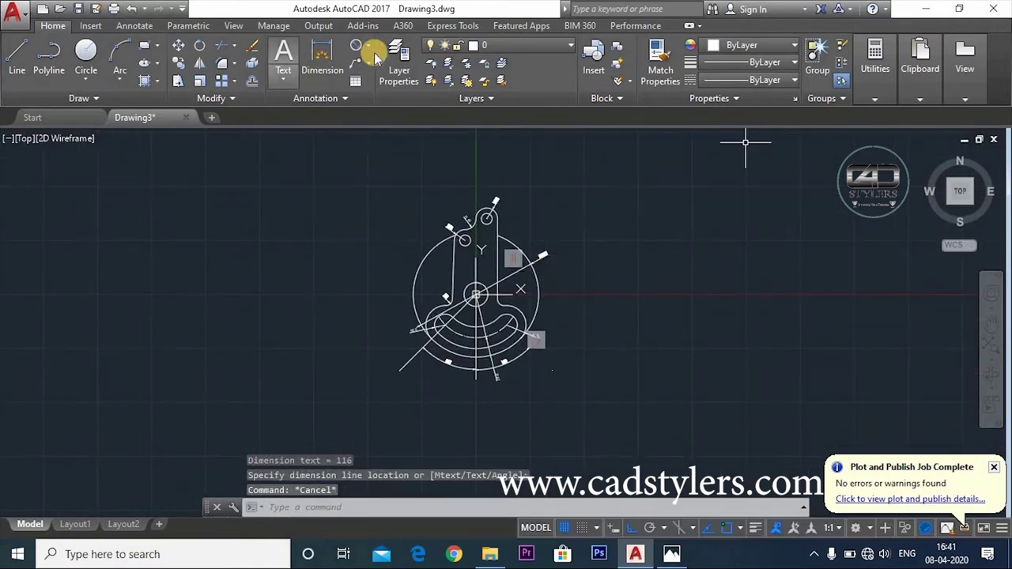
{"action": "left_click", "coordinate": [369, 45]}
- Dimension the horizontal and vertical 20 spacings between the two corner hole centres
{"action": "scroll", "coordinate": [453, 278], "scroll_direction": "up", "scroll_amount": 4}
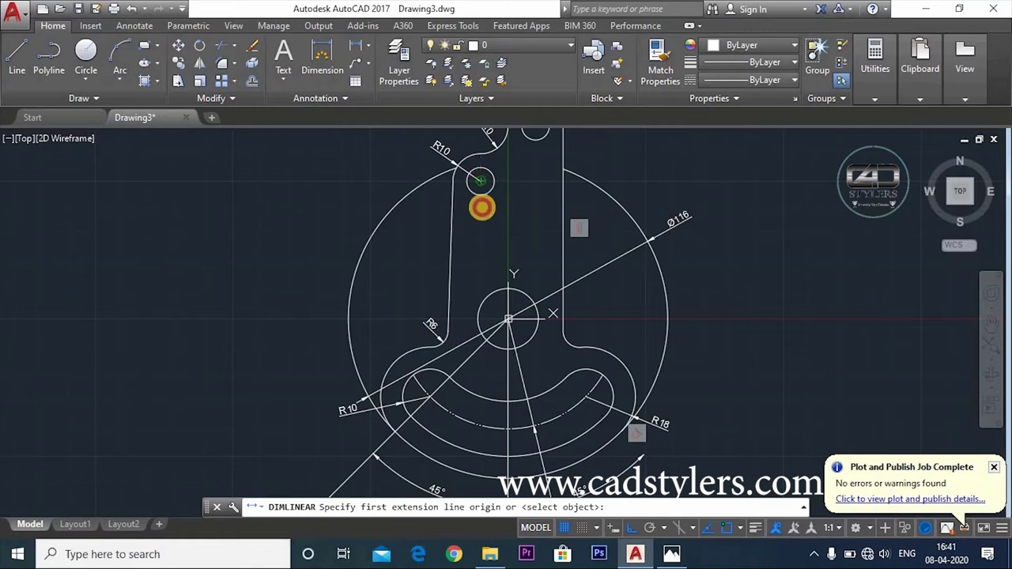
{"action": "left_click", "coordinate": [482, 207]}
{"action": "middle_click_drag", "start_coordinate": [481, 207], "coordinate": [482, 255]}
{"action": "left_click", "coordinate": [503, 219]}
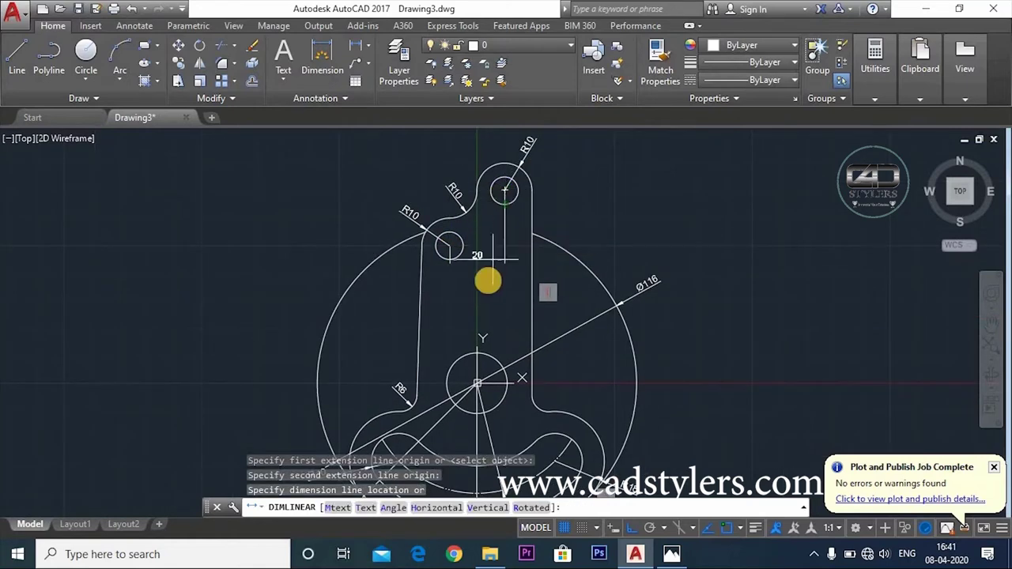
{"action": "left_click", "coordinate": [483, 286]}
{"action": "key", "text": "Return"}
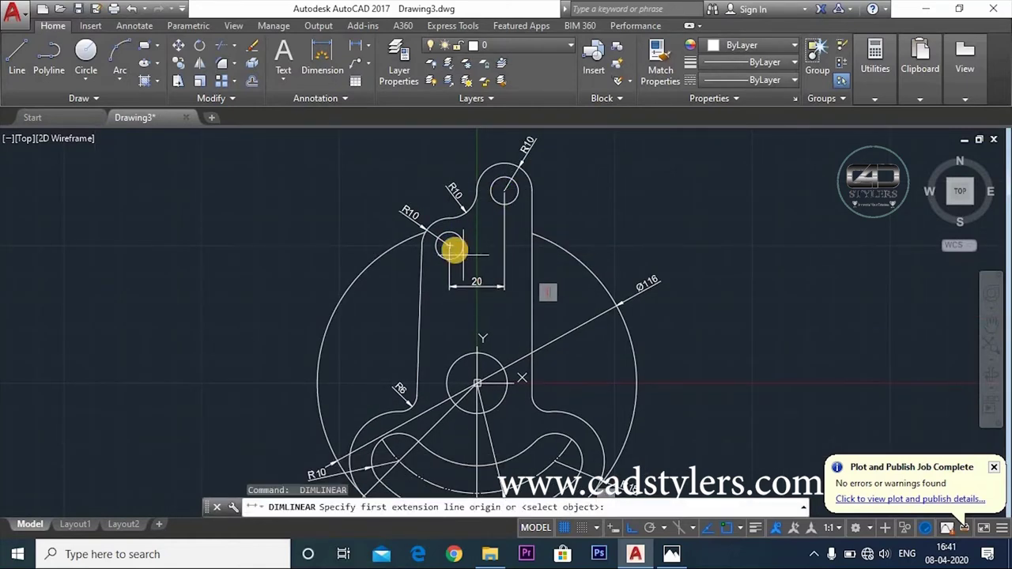
{"action": "left_click", "coordinate": [450, 246]}
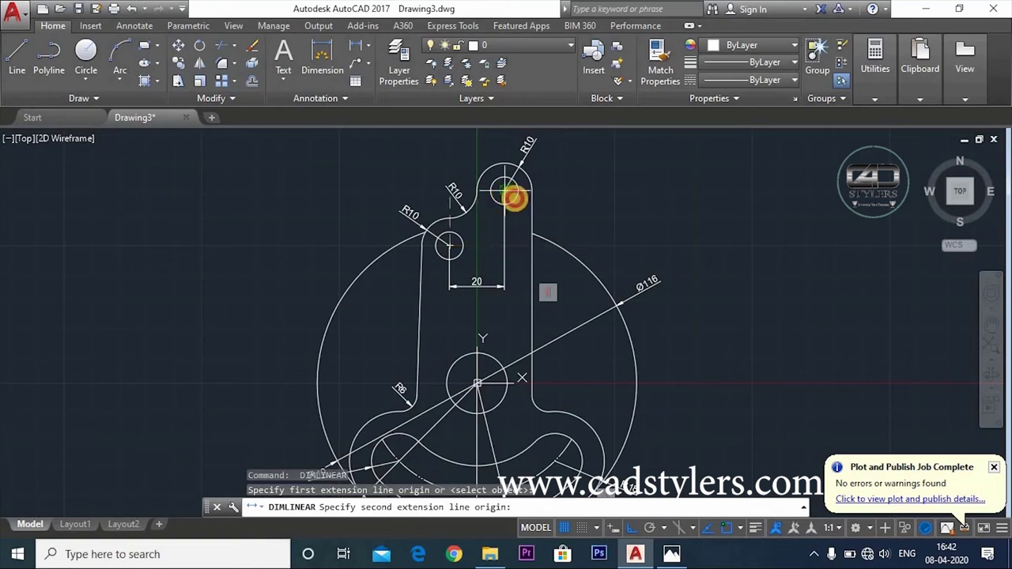
{"action": "left_click", "coordinate": [513, 198]}
{"action": "left_click", "coordinate": [574, 219]}
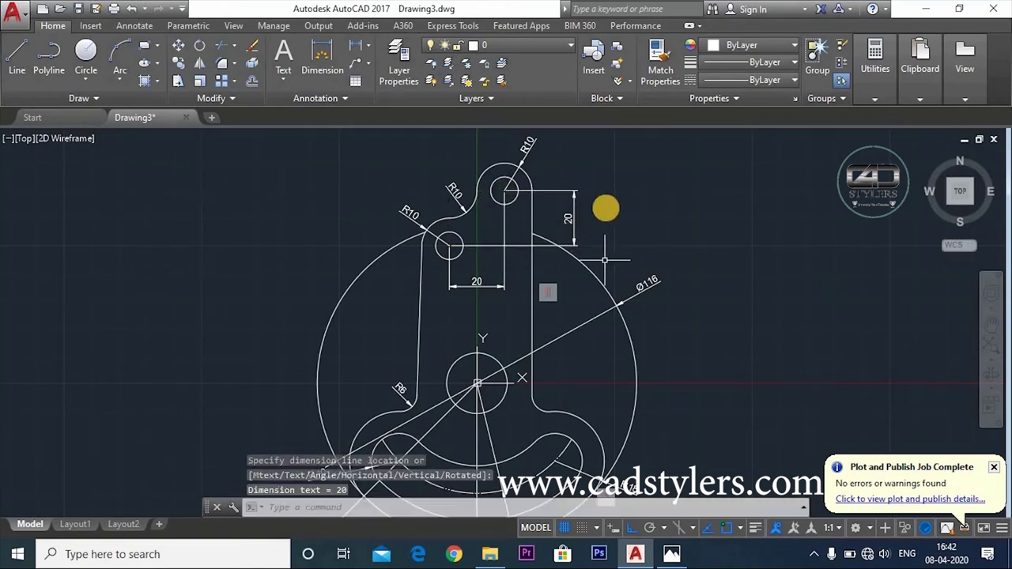
- Add the vertical 50 dimension from the hub centre to the lower hole
{"action": "middle_click_drag", "start_coordinate": [606, 208], "coordinate": [605, 145]}
{"action": "key", "text": "Return"}
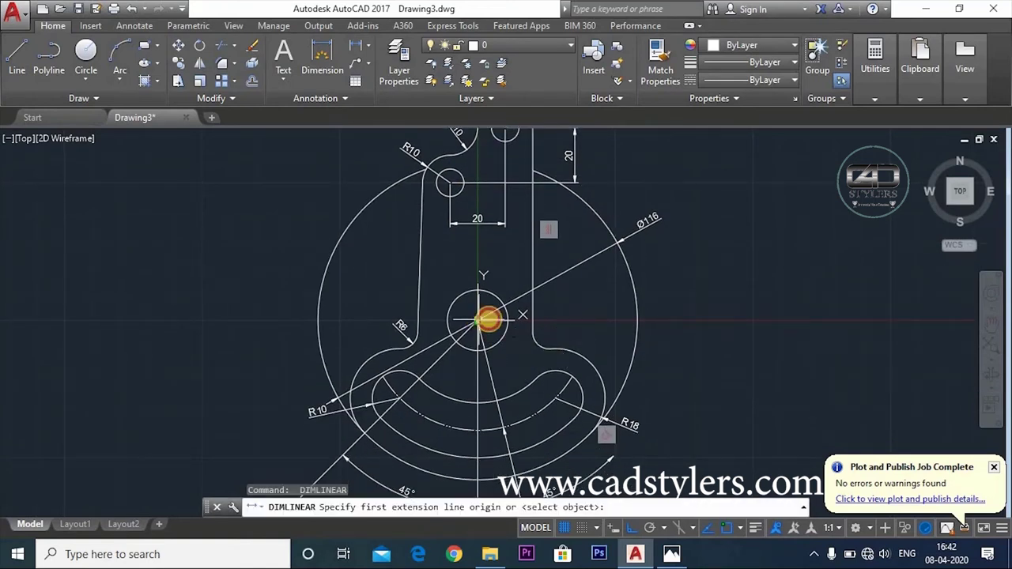
{"action": "left_click", "coordinate": [483, 319]}
{"action": "left_click", "coordinate": [451, 184]}
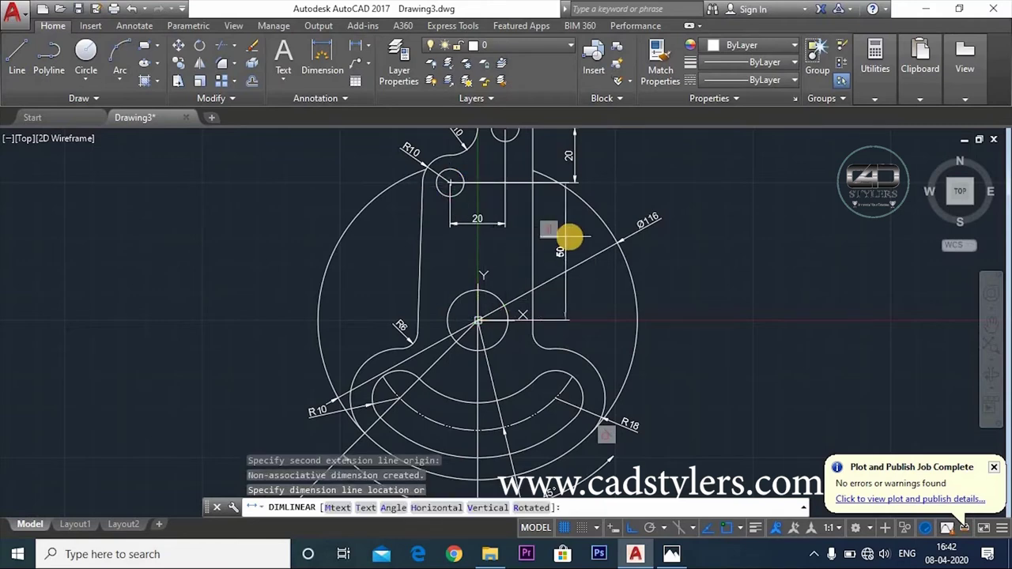
{"action": "left_click", "coordinate": [569, 237]}
- Dimension the 22 width across the hub circle
{"action": "scroll", "coordinate": [650, 313], "scroll_direction": "down", "scroll_amount": 2}
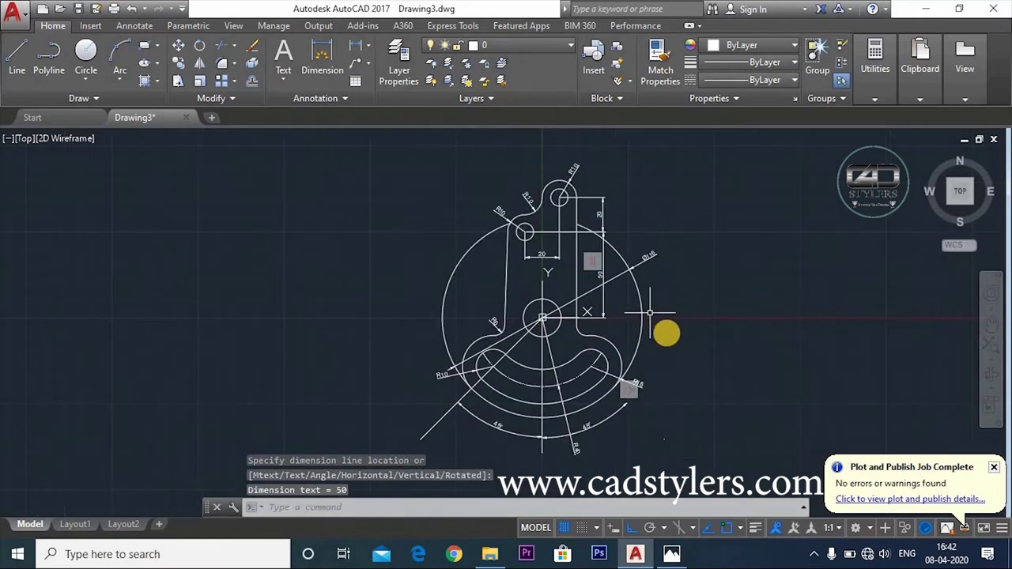
{"action": "middle_click_drag", "start_coordinate": [649, 314], "coordinate": [703, 330]}
{"action": "scroll", "coordinate": [732, 329], "scroll_direction": "up", "scroll_amount": 2}
{"action": "scroll", "coordinate": [703, 282], "scroll_direction": "up", "scroll_amount": 1}
{"action": "mouse_move", "coordinate": [702, 282]}
{"action": "middle_mouse_down"}
{"action": "mouse_move", "coordinate": [677, 332]}
{"action": "mouse_move", "coordinate": [651, 319]}
{"action": "middle_mouse_up"}
{"action": "scroll", "coordinate": [677, 332], "scroll_direction": "down", "scroll_amount": 3}
{"action": "scroll", "coordinate": [655, 328], "scroll_direction": "up", "scroll_amount": 3}
{"action": "scroll", "coordinate": [655, 327], "scroll_direction": "up", "scroll_amount": 2}
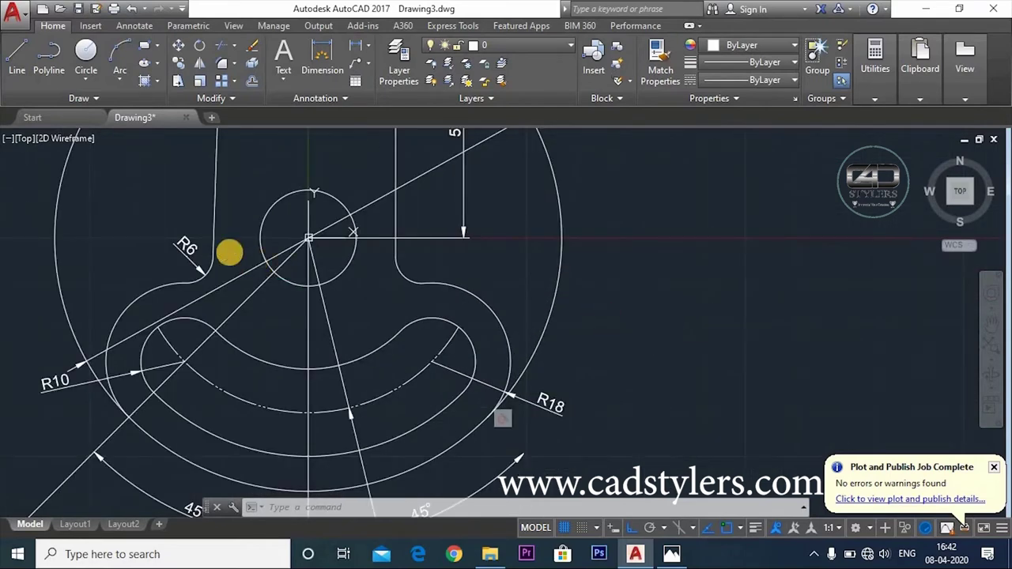
{"action": "key", "text": "Return"}
{"action": "left_click", "coordinate": [308, 237]}
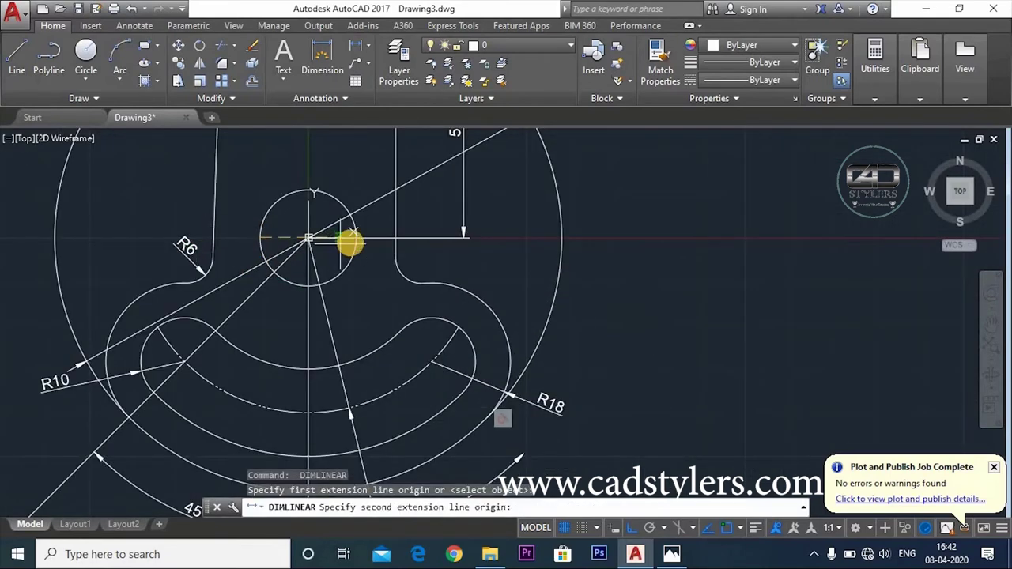
{"action": "left_click", "coordinate": [349, 235]}
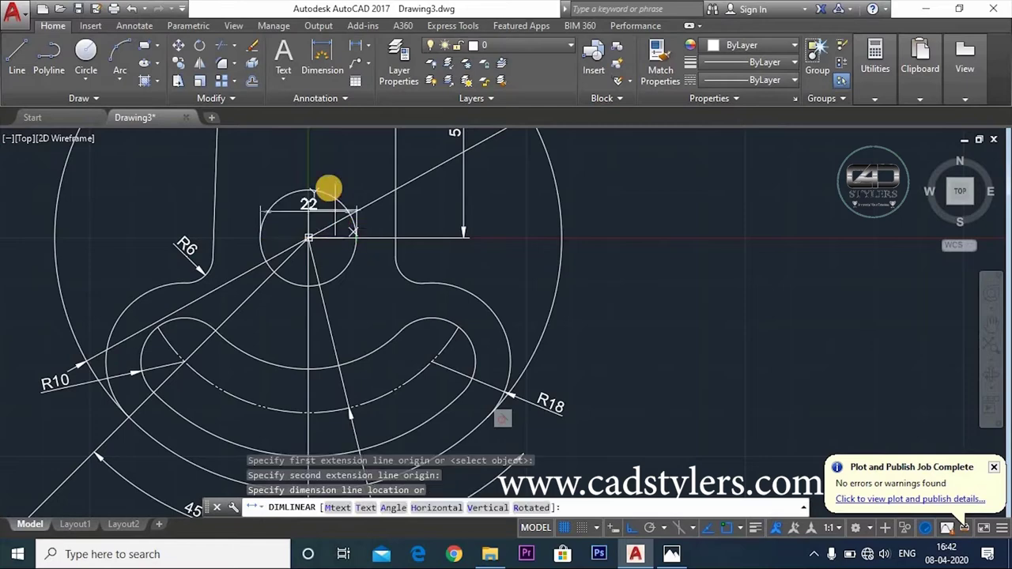
{"action": "left_click", "coordinate": [338, 183]}
{"action": "scroll", "coordinate": [376, 291], "scroll_direction": "down", "scroll_amount": 3}
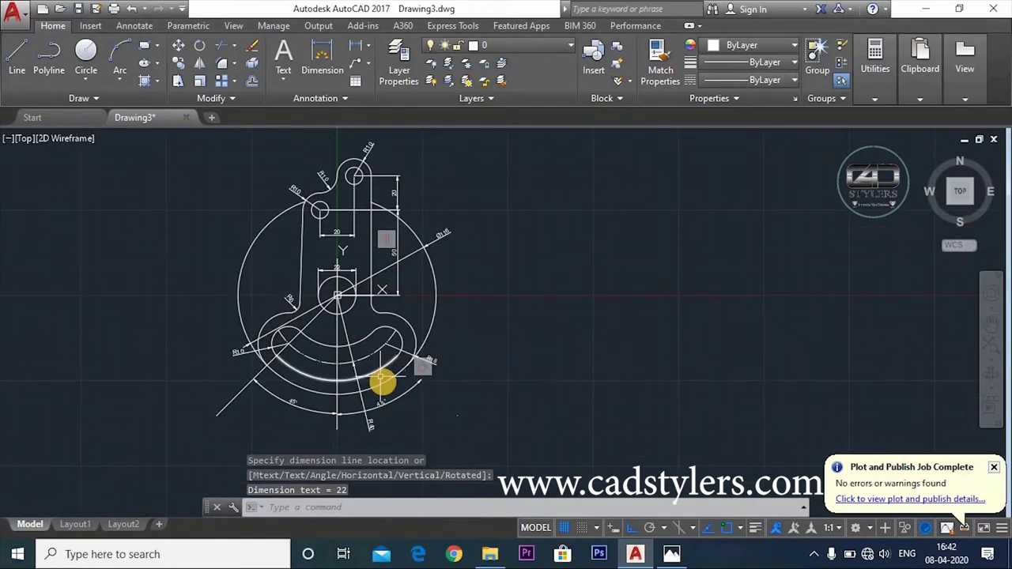
{"action": "scroll", "coordinate": [376, 290], "scroll_direction": "up", "scroll_amount": 3}
{"action": "mouse_move", "coordinate": [474, 356]}
{"action": "middle_mouse_down"}
{"action": "mouse_move", "coordinate": [478, 382]}
{"action": "mouse_move", "coordinate": [664, 415]}
{"action": "middle_mouse_up"}
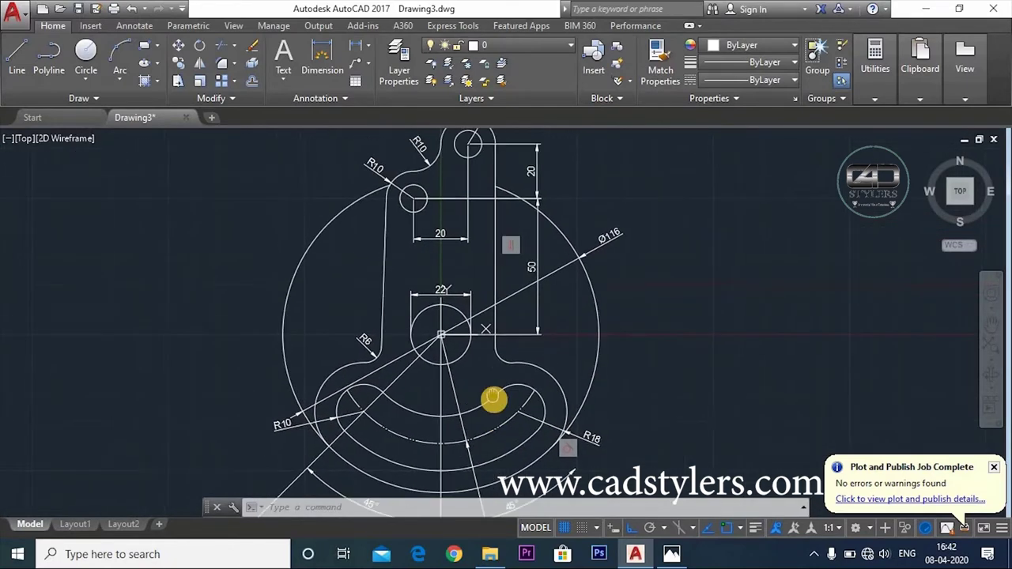
- Zoom in on the reference's 2 HOLES OF Ø10 note, then return to the AutoCAD drawing
{"action": "key", "text": "alt+Tab"}
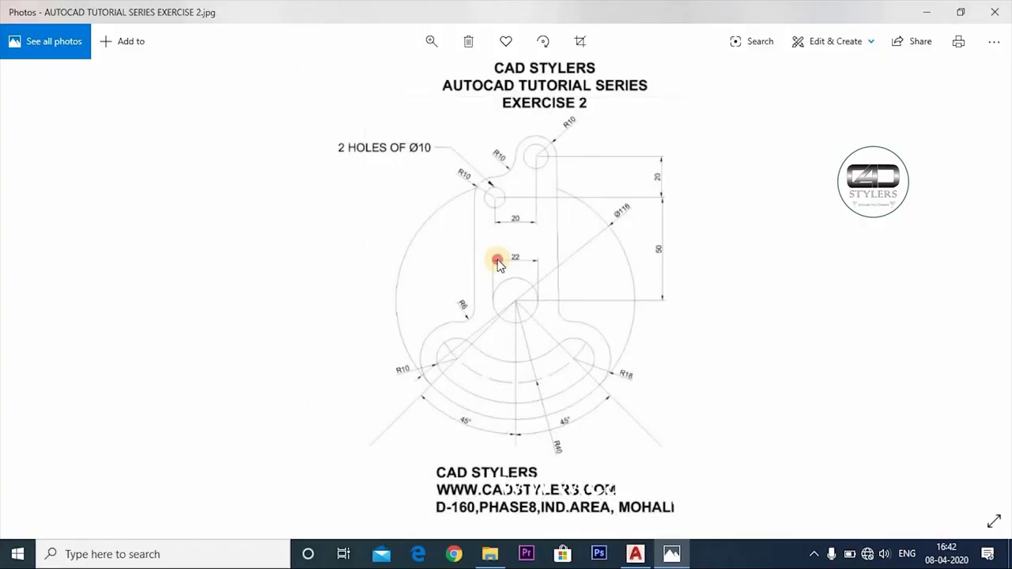
{"action": "scroll", "coordinate": [497, 318], "scroll_direction": "up", "scroll_amount": 3}
{"action": "scroll", "coordinate": [474, 261], "scroll_direction": "up", "scroll_amount": 2}
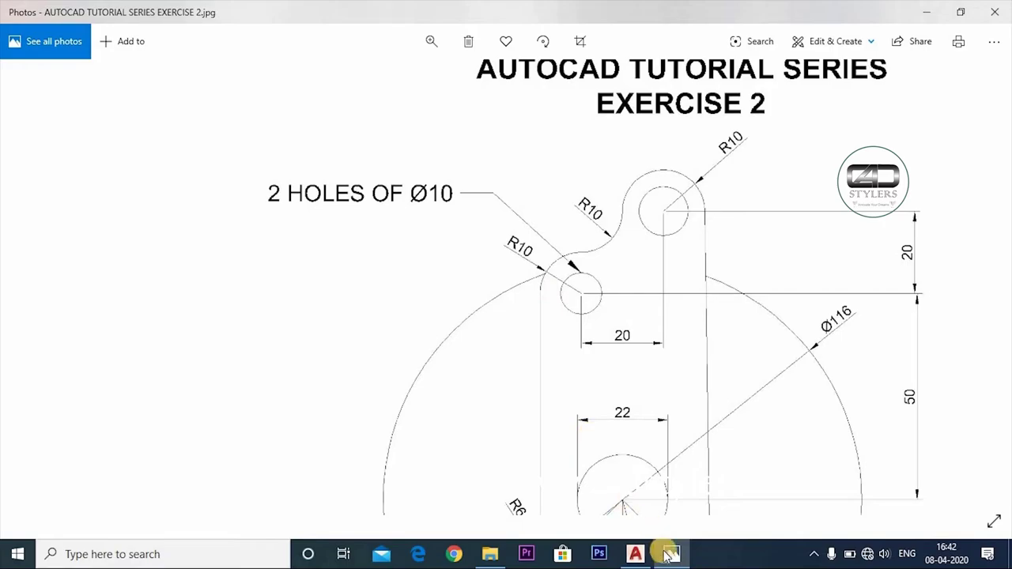
{"action": "left_click", "coordinate": [635, 554]}
{"action": "middle_click_drag", "start_coordinate": [449, 209], "coordinate": [463, 253]}
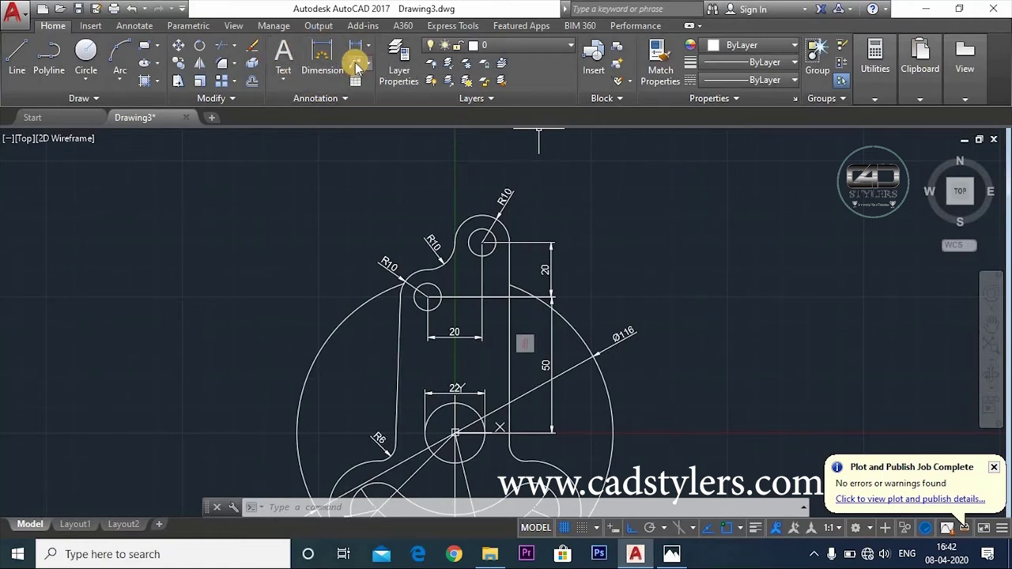
- Start a multileader with its arrow on the hole edge, Ortho off, landing placed up-left
{"action": "left_click", "coordinate": [355, 65]}
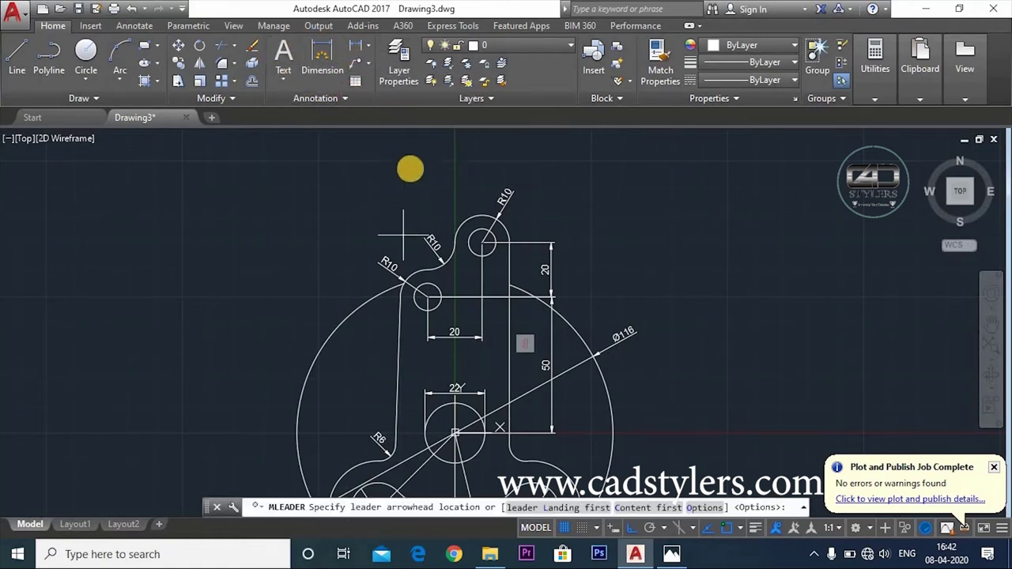
{"action": "middle_click_drag", "start_coordinate": [403, 235], "coordinate": [422, 139]}
{"action": "middle_click_drag", "start_coordinate": [435, 237], "coordinate": [491, 253]}
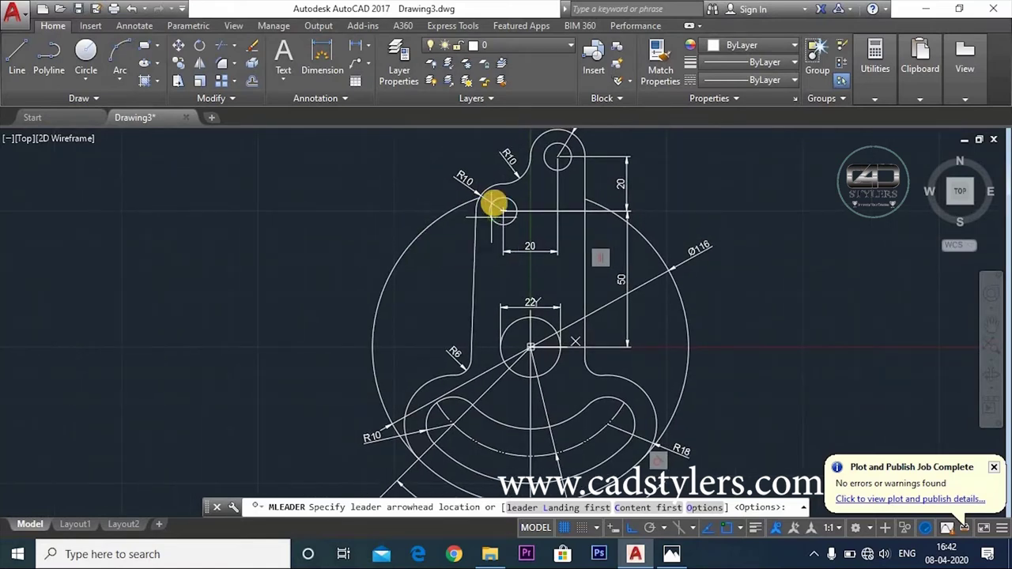
{"action": "middle_click_drag", "start_coordinate": [500, 196], "coordinate": [496, 239]}
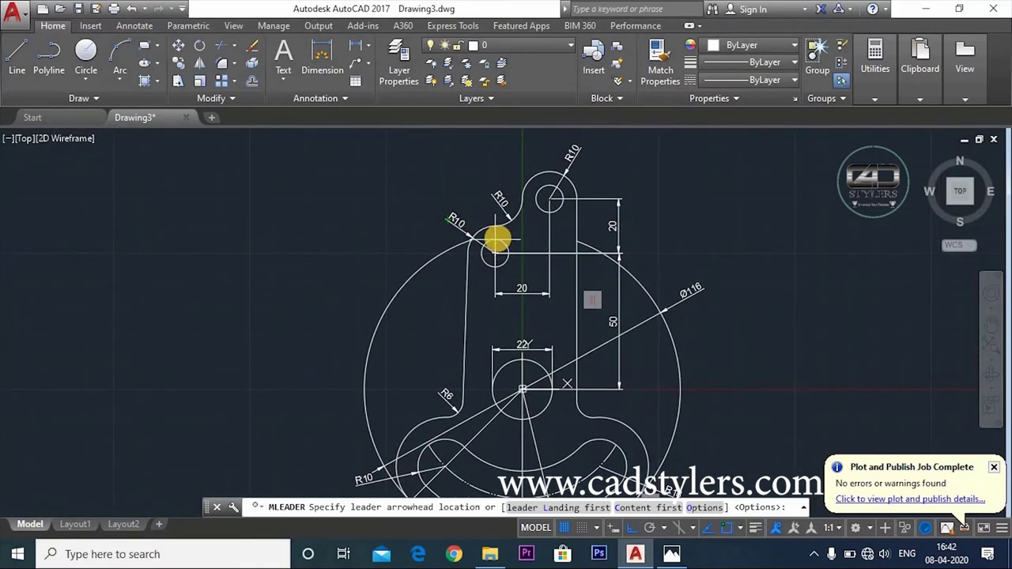
{"action": "left_click", "coordinate": [496, 239]}
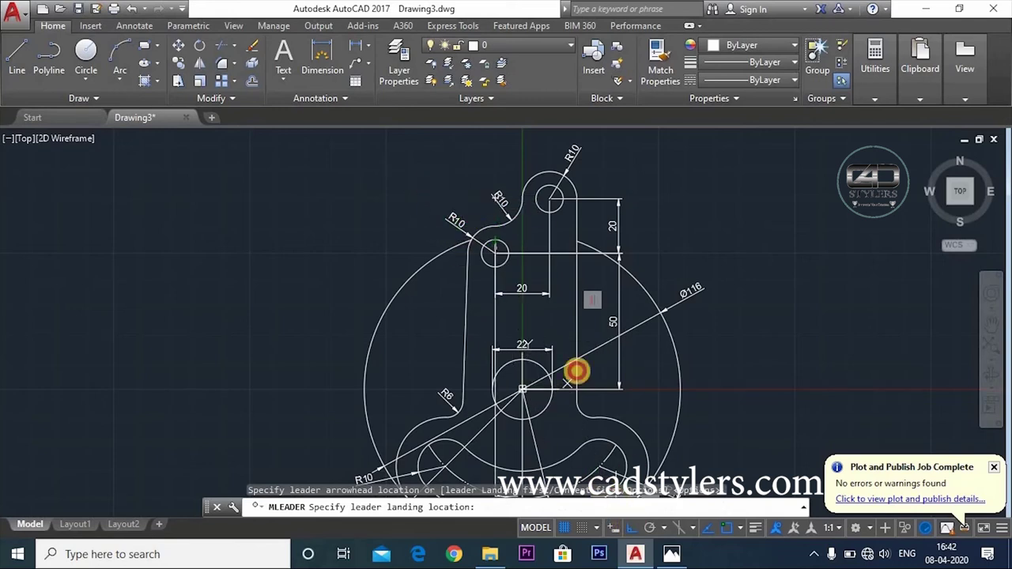
{"action": "key", "text": "F8"}
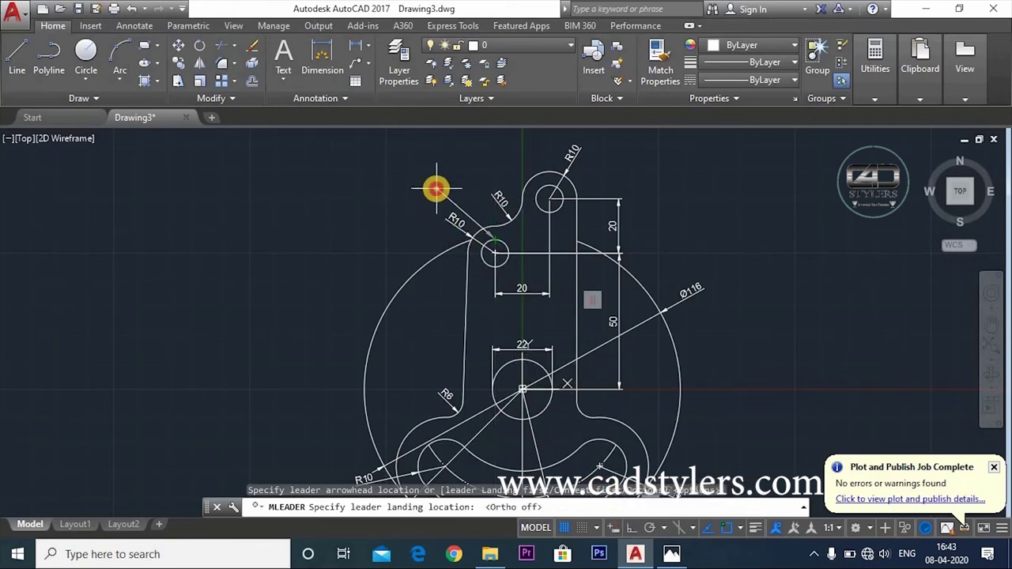
{"action": "left_click", "coordinate": [436, 188]}
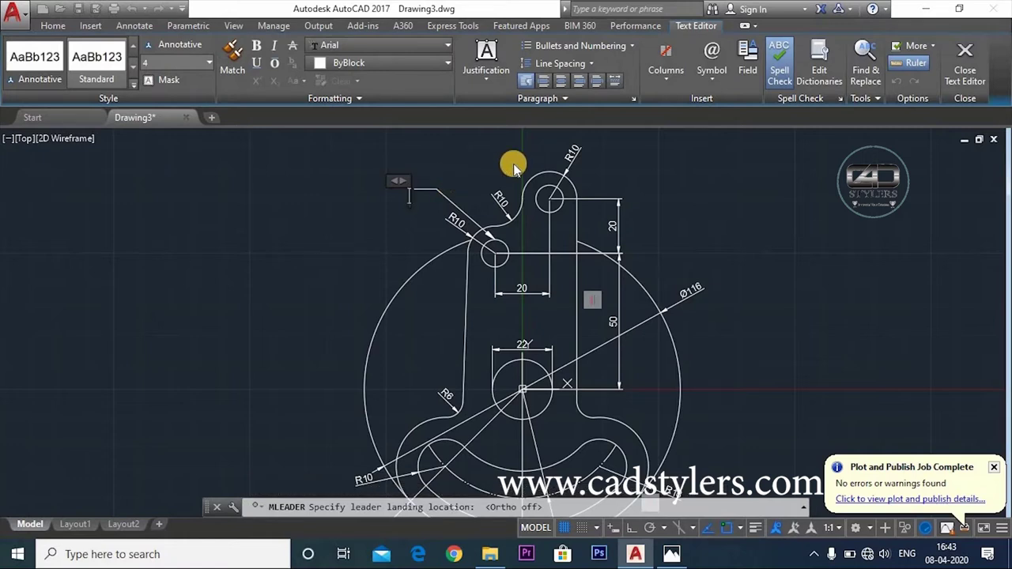
- Enter the note '2HOLES OF Ø10' in bold at text height 6 and close the editor
{"action": "type", "text": "2hOLES OF"}
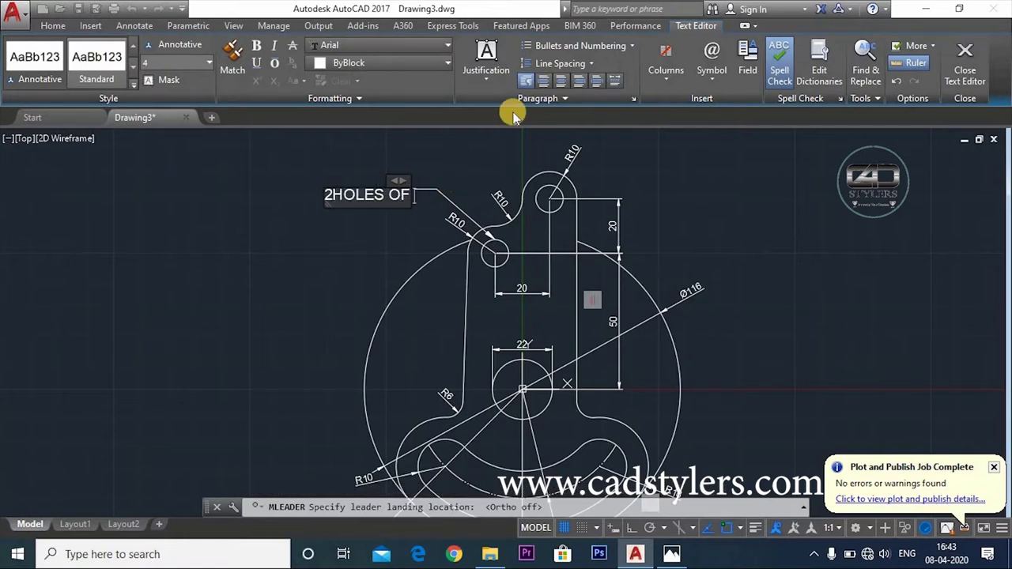
{"action": "left_click", "coordinate": [715, 73]}
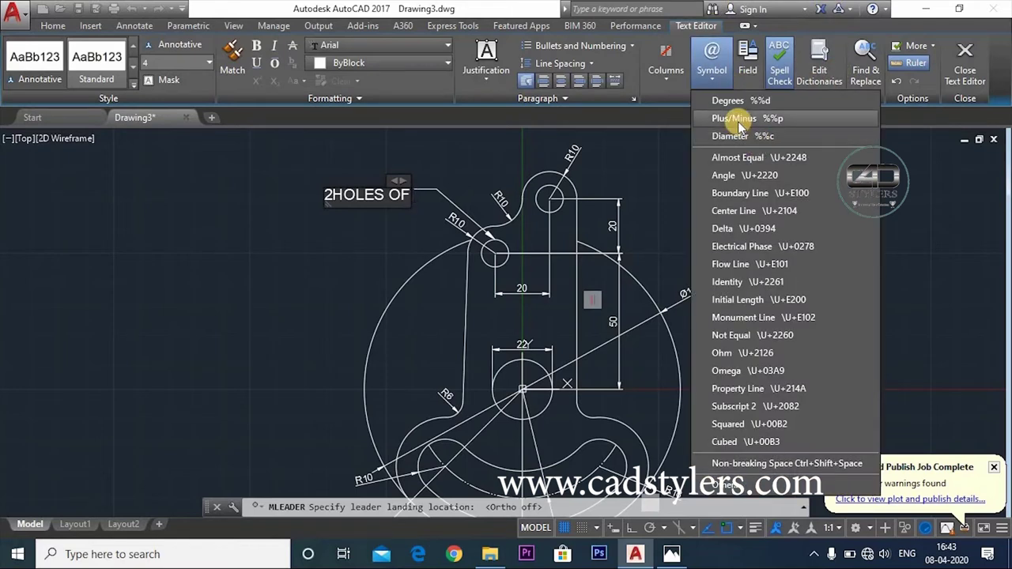
{"action": "left_click", "coordinate": [735, 139]}
{"action": "type", "text": "10"}
{"action": "key", "text": "Return"}
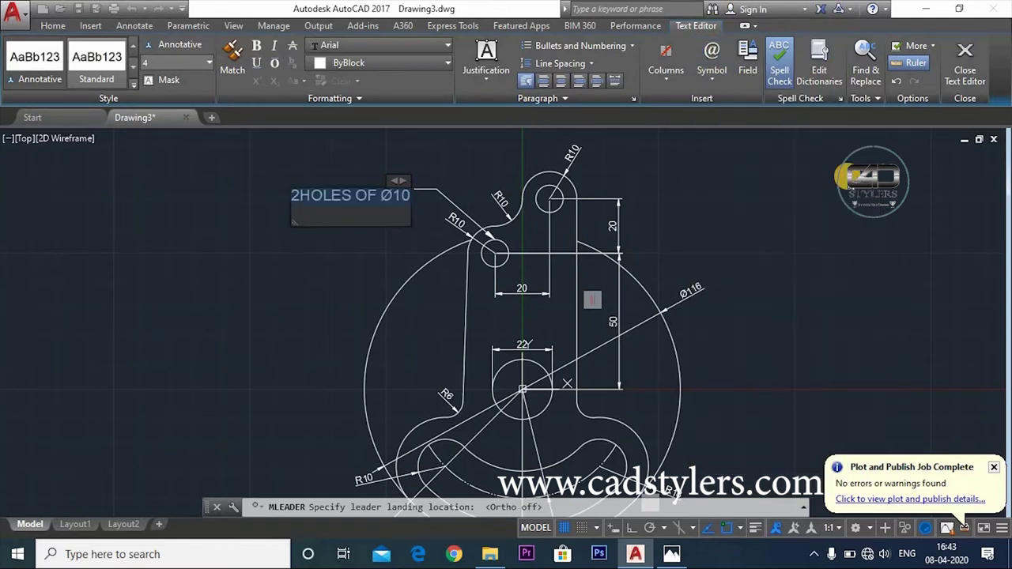
{"action": "double_click", "coordinate": [136, 64]}
{"action": "type", "text": "6"}
{"action": "key", "text": "Return"}
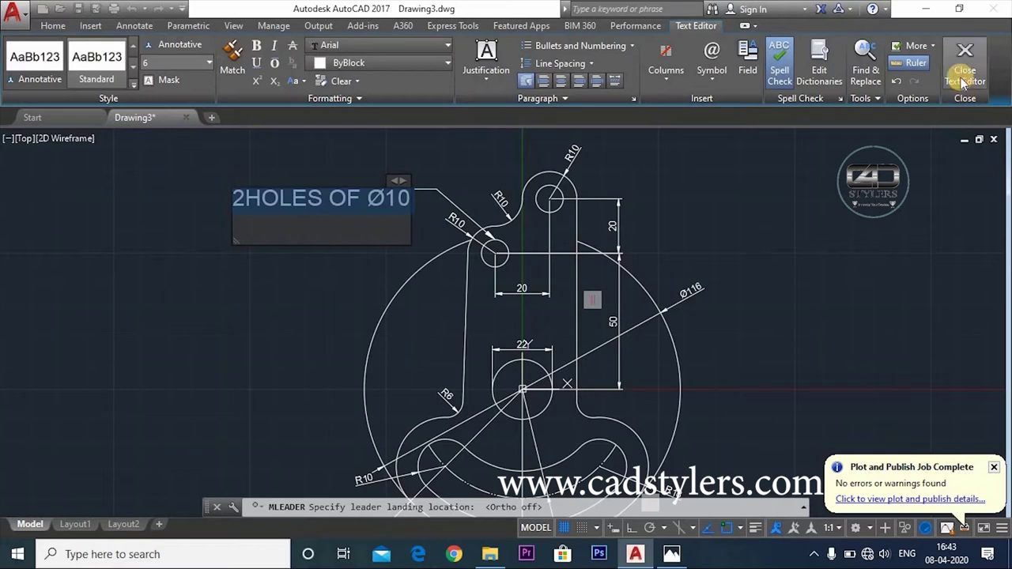
{"action": "left_click", "coordinate": [256, 45]}
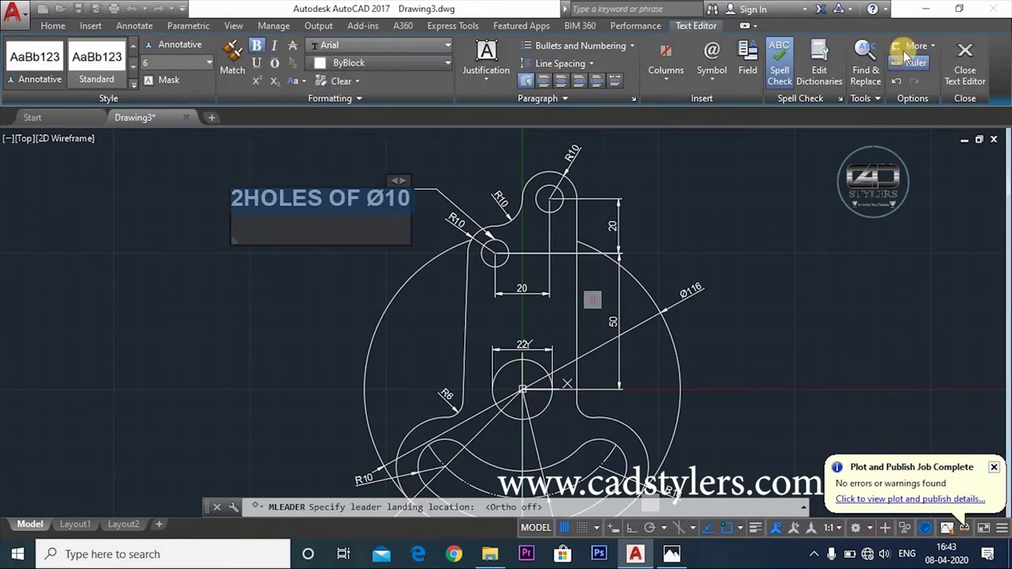
{"action": "left_click", "coordinate": [977, 74]}
- Zoom and pan around the finished dimensioned part, then switch to the Start page
{"action": "scroll", "coordinate": [795, 178], "scroll_direction": "down", "scroll_amount": 4}
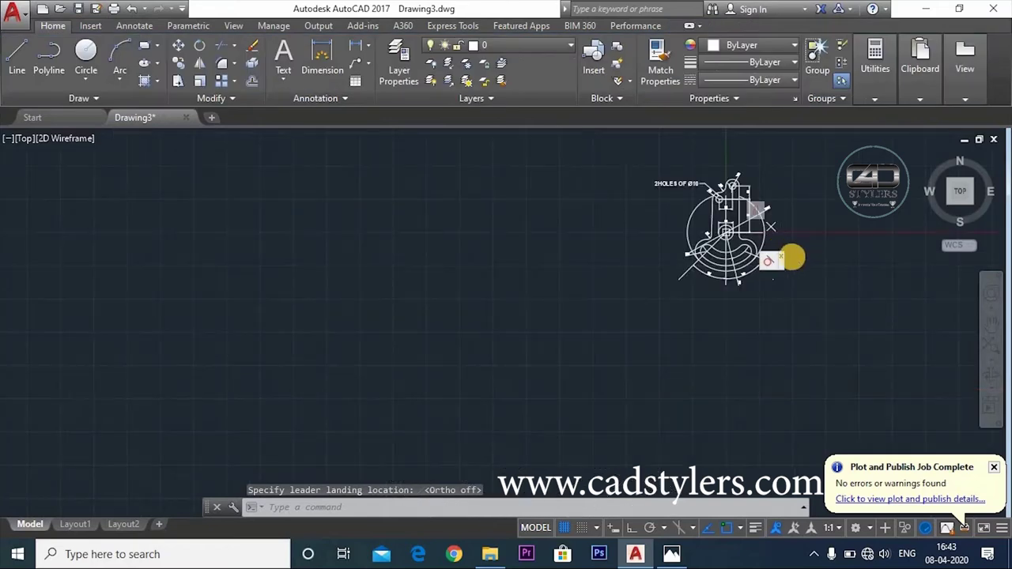
{"action": "middle_click_drag", "start_coordinate": [790, 260], "coordinate": [566, 288]}
{"action": "scroll", "coordinate": [569, 277], "scroll_direction": "up", "scroll_amount": 5}
{"action": "scroll", "coordinate": [581, 337], "scroll_direction": "down", "scroll_amount": 1}
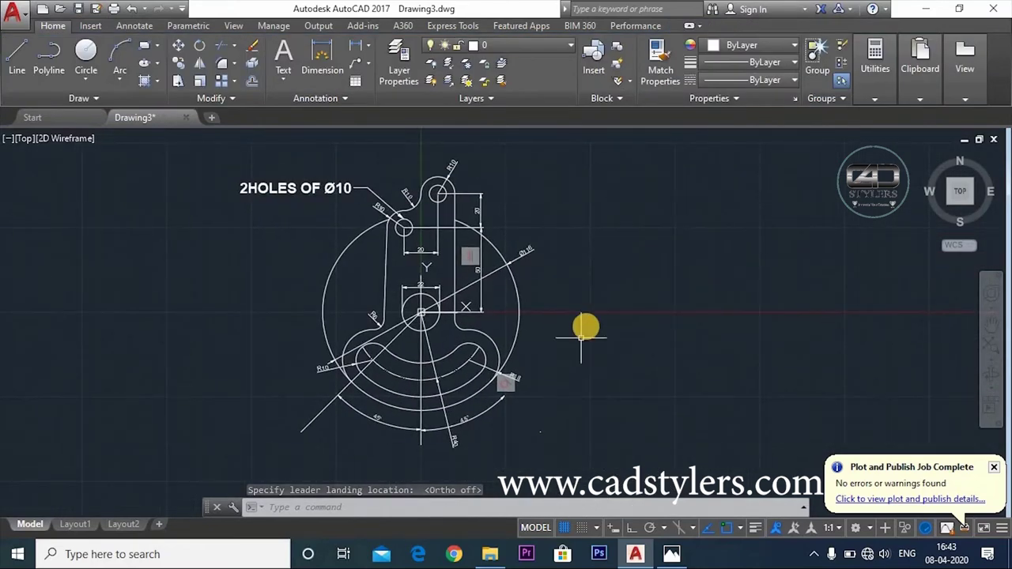
{"action": "middle_click_drag", "start_coordinate": [585, 327], "coordinate": [538, 325]}
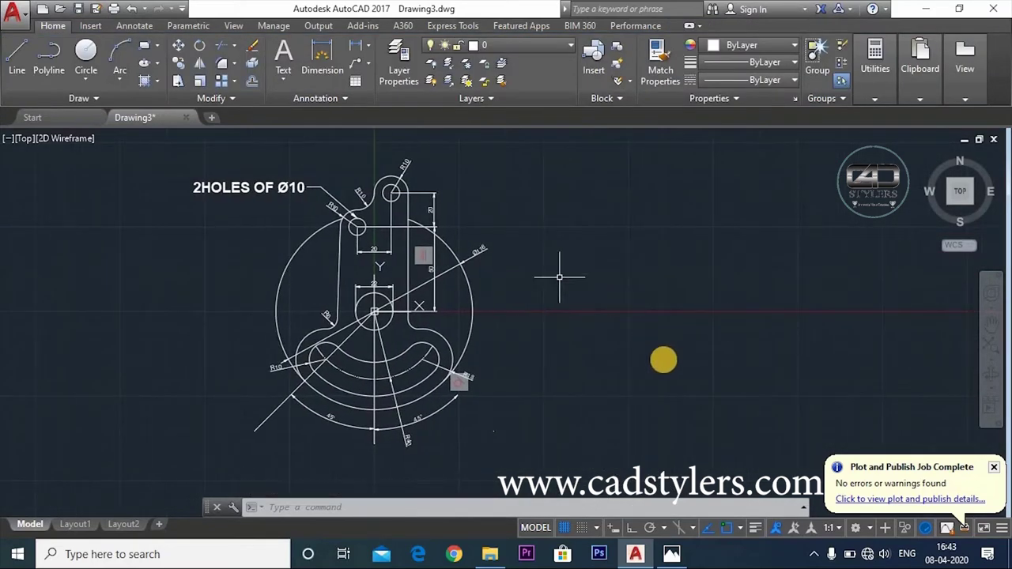
{"action": "scroll", "coordinate": [510, 381], "scroll_direction": "up", "scroll_amount": 2}
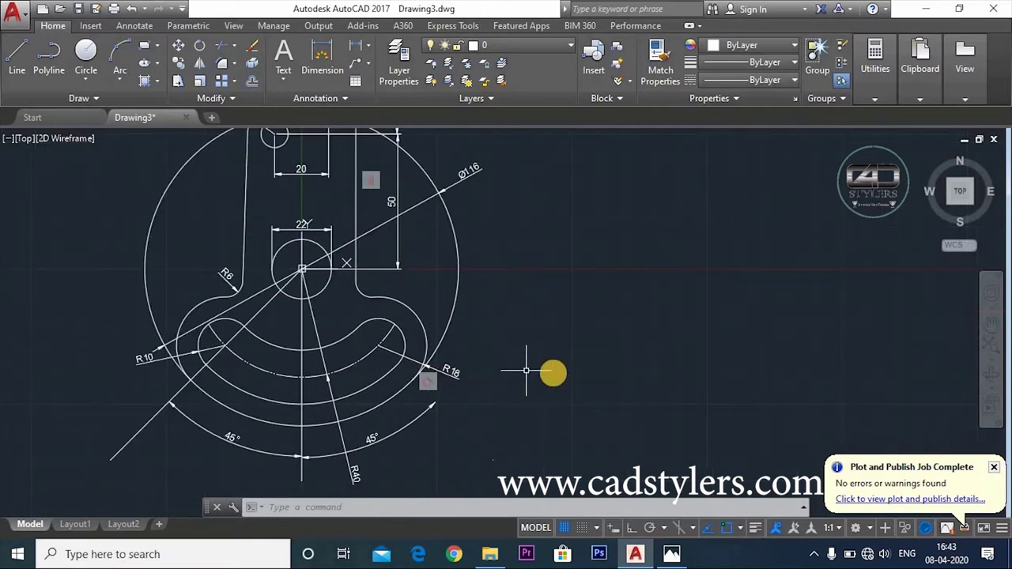
{"action": "middle_click_drag", "start_coordinate": [532, 368], "coordinate": [596, 368]}
{"action": "scroll", "coordinate": [597, 367], "scroll_direction": "down", "scroll_amount": 2}
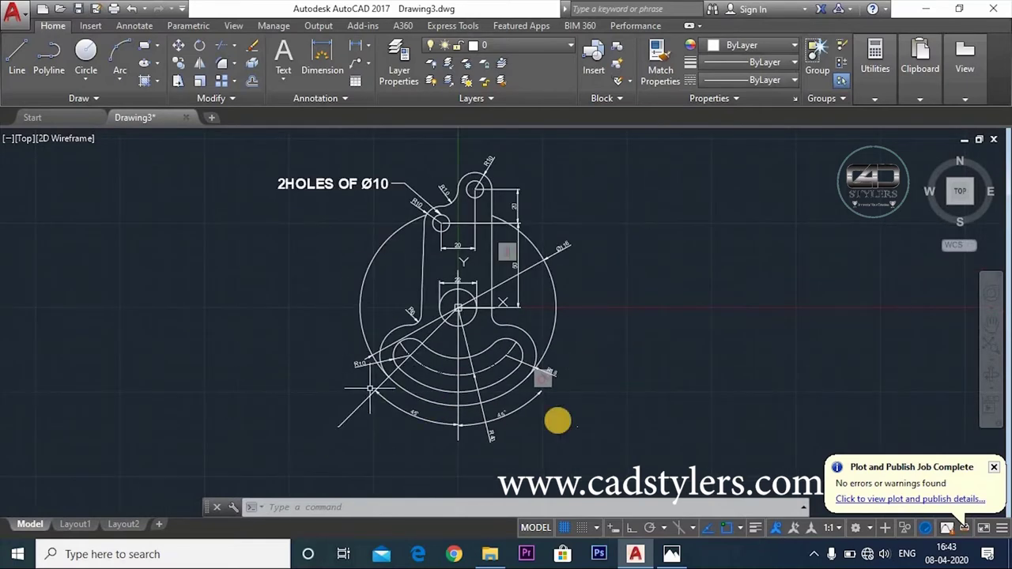
{"action": "scroll", "coordinate": [571, 412], "scroll_direction": "up", "scroll_amount": 1}
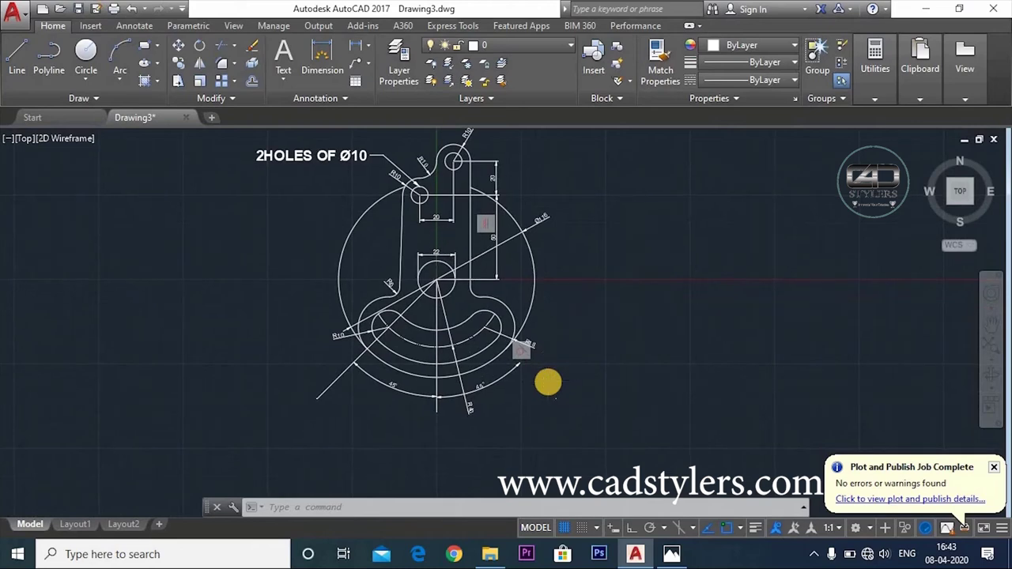
{"action": "scroll", "coordinate": [558, 419], "scroll_direction": "up", "scroll_amount": 1}
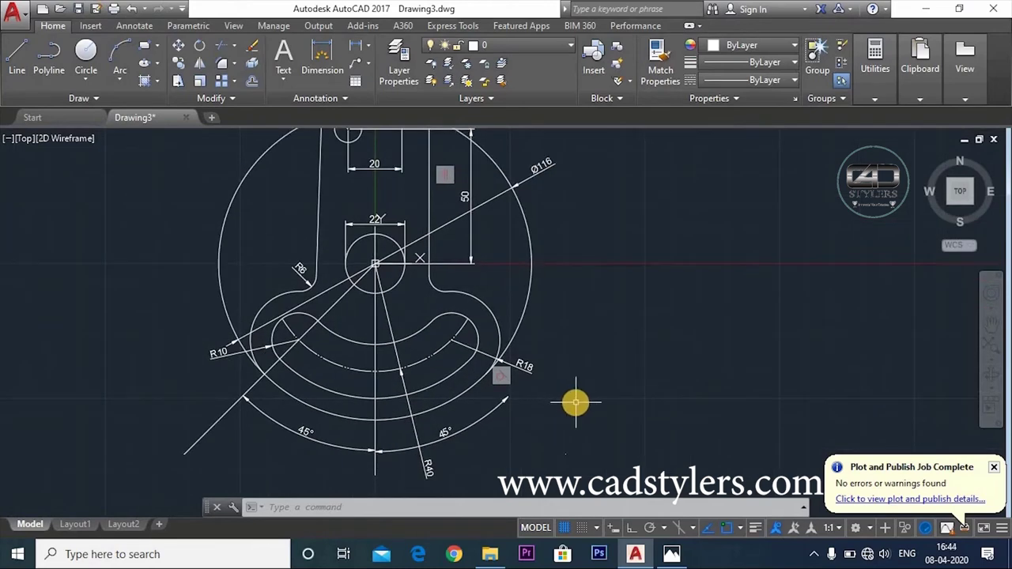
{"action": "scroll", "coordinate": [575, 403], "scroll_direction": "down", "scroll_amount": 2}
{"action": "middle_click_drag", "start_coordinate": [560, 388], "coordinate": [481, 338]}
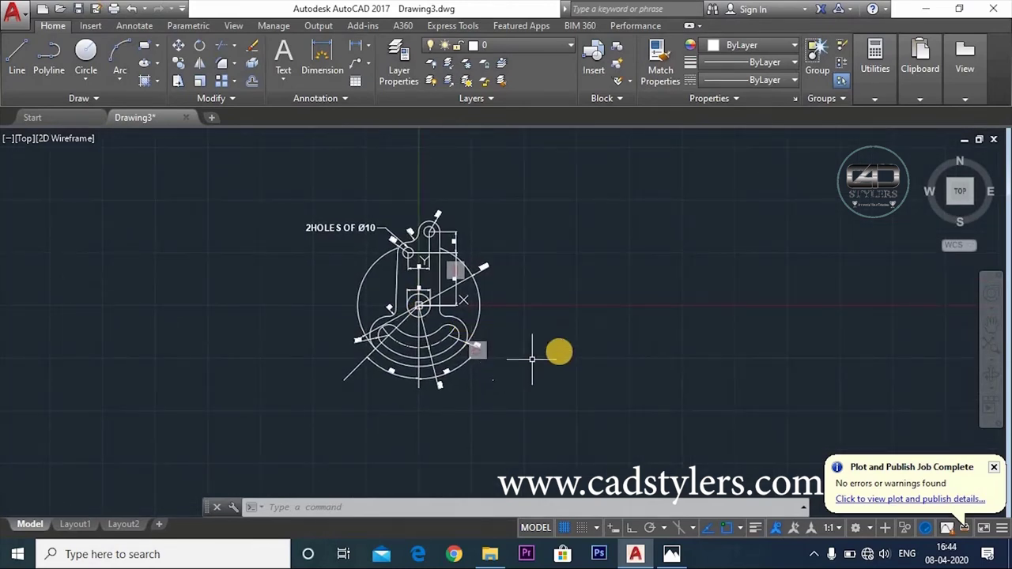
{"action": "left_click", "coordinate": [44, 117]}
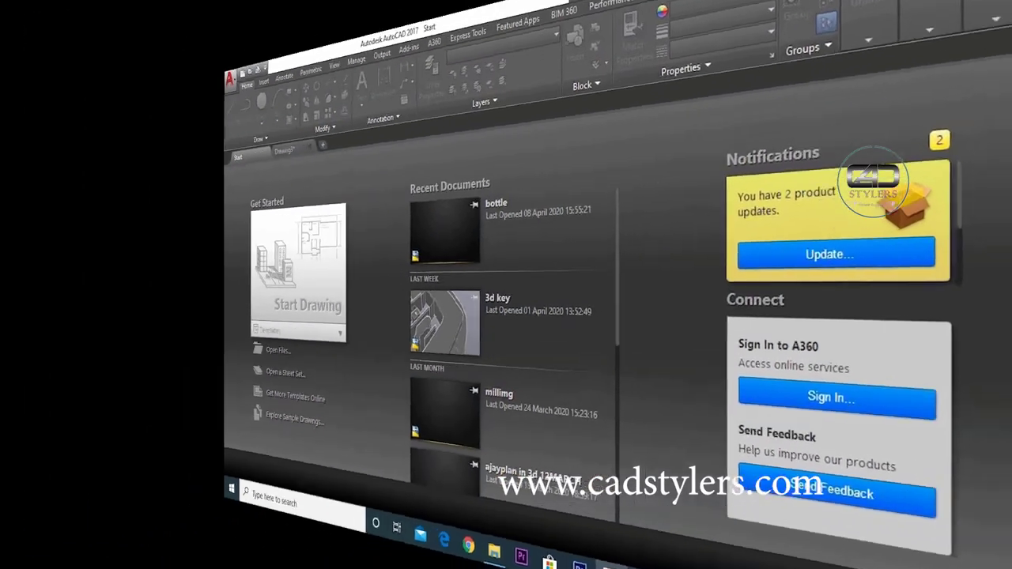
- Zoom the Exercise 2_1 reference onto the splined hub, top holes and 6HOLES OF Ø12 note
{"action": "scroll", "coordinate": [585, 332], "scroll_direction": "up", "scroll_amount": 3}
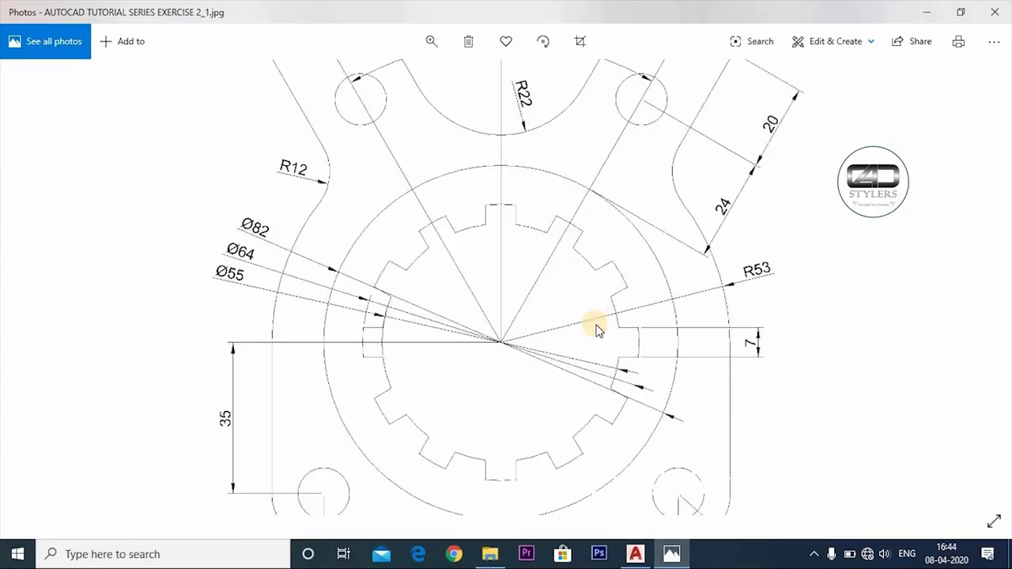
{"action": "scroll", "coordinate": [592, 401], "scroll_direction": "down", "scroll_amount": 1}
{"action": "scroll", "coordinate": [546, 432], "scroll_direction": "down", "scroll_amount": 2}
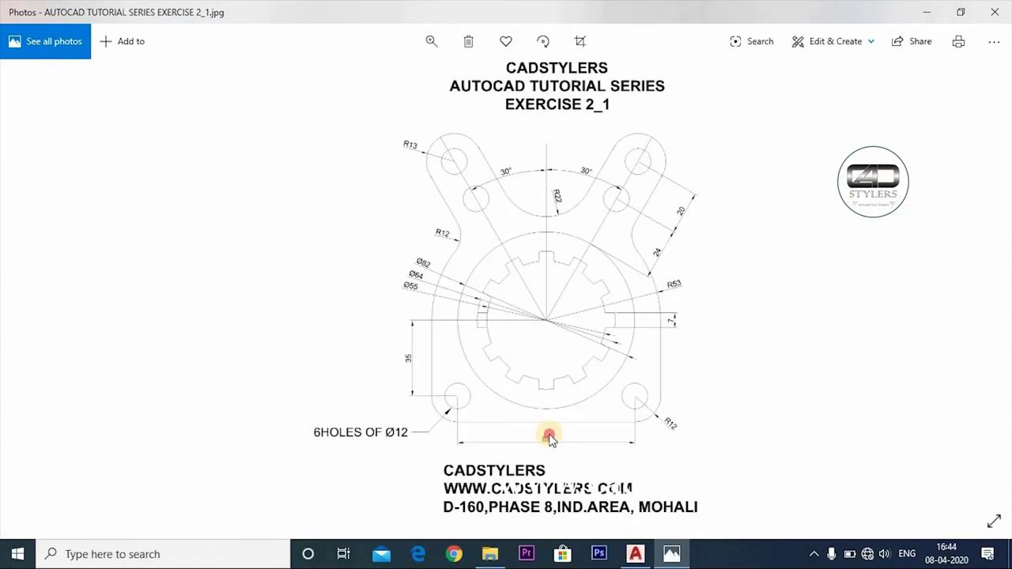
{"action": "scroll", "coordinate": [548, 420], "scroll_direction": "up", "scroll_amount": 2}
{"action": "scroll", "coordinate": [554, 380], "scroll_direction": "up", "scroll_amount": 1}
{"action": "scroll", "coordinate": [554, 380], "scroll_direction": "down", "scroll_amount": 1}
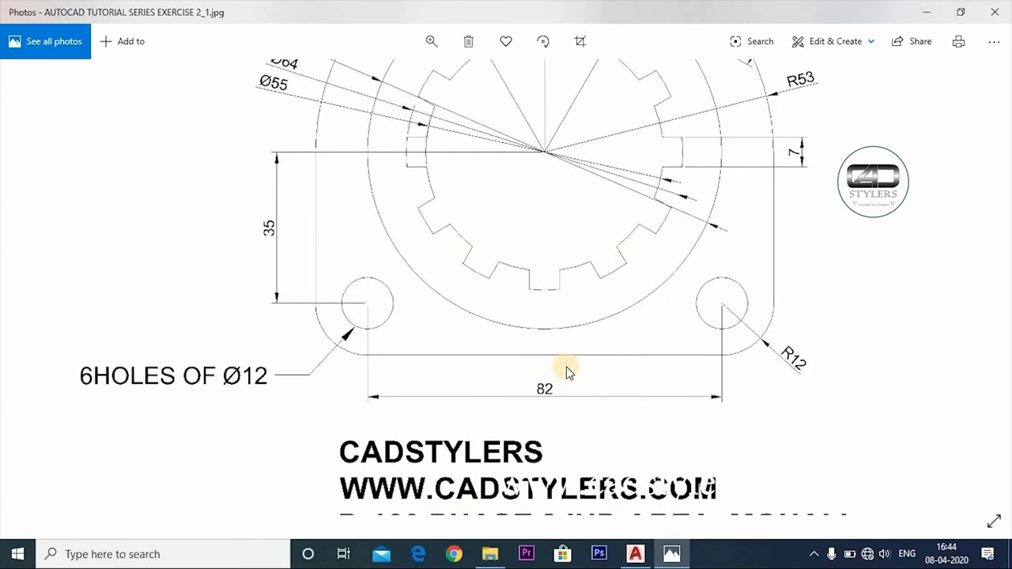
{"action": "scroll", "coordinate": [567, 383], "scroll_direction": "up", "scroll_amount": 1}
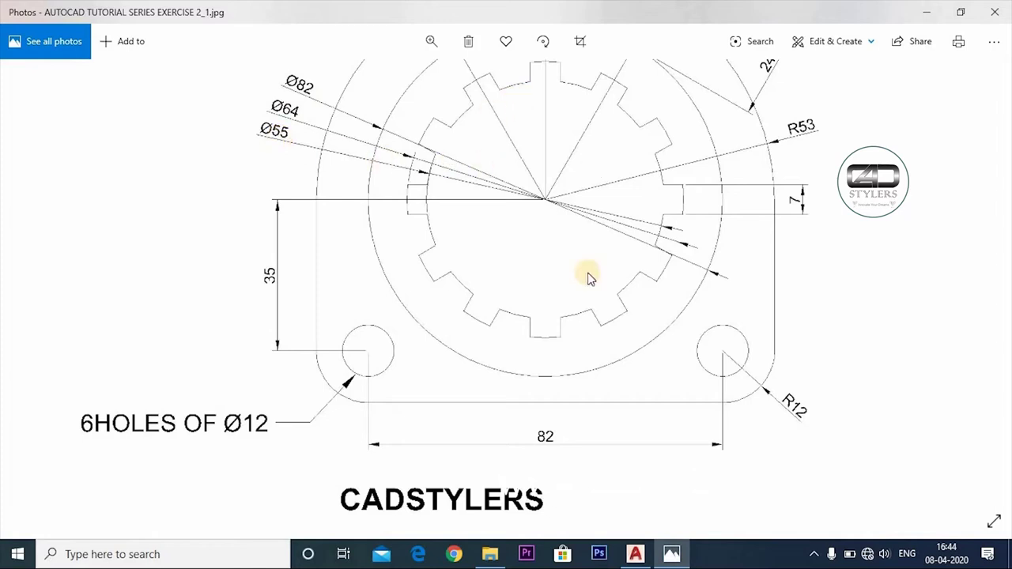
{"action": "left_click_drag", "start_coordinate": [511, 314], "coordinate": [478, 361]}
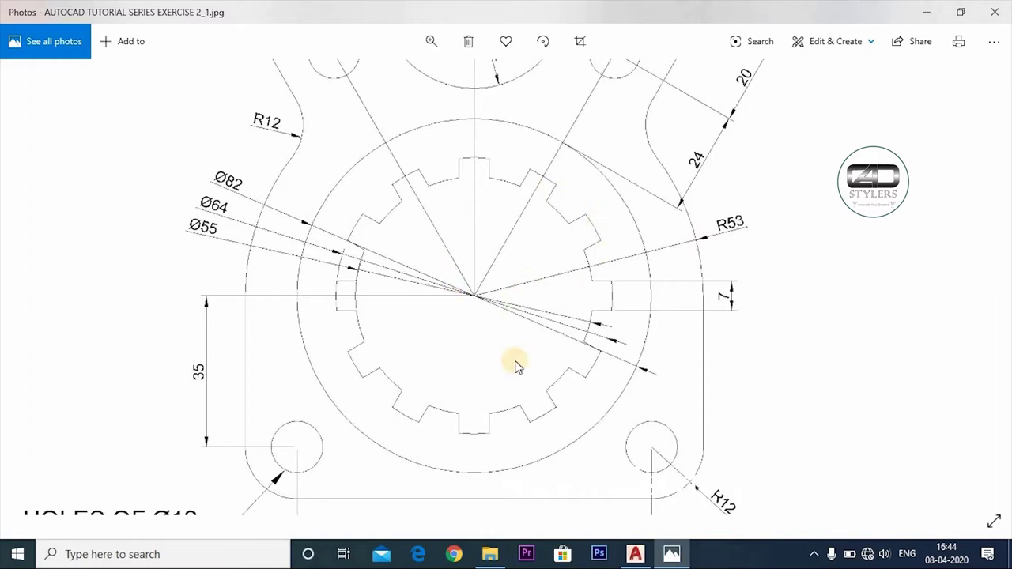
{"action": "left_click_drag", "start_coordinate": [514, 365], "coordinate": [598, 232]}
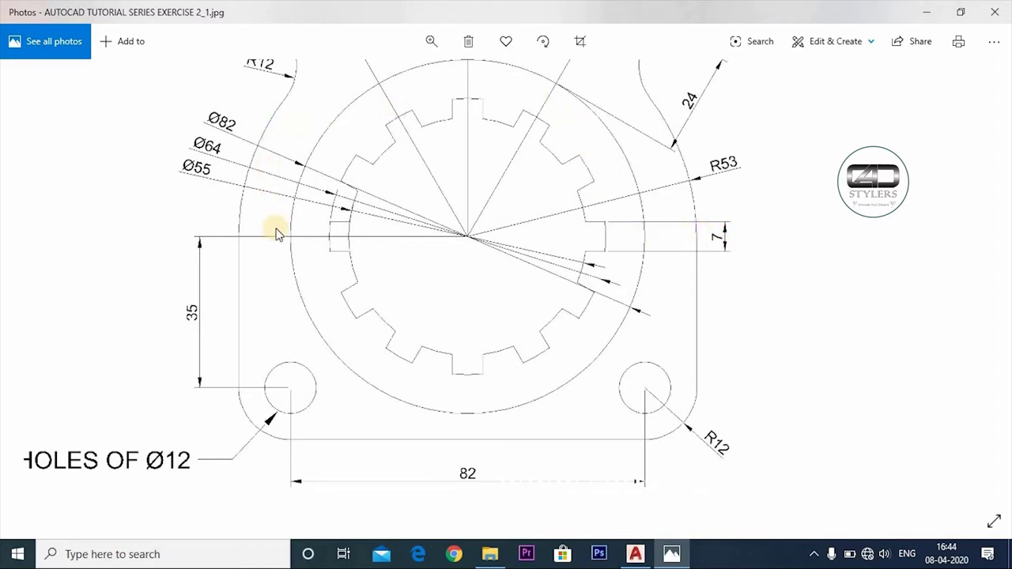
- Start a circle centred at the origin, checking the hub diameters on the reference
{"action": "left_click", "coordinate": [635, 553]}
{"action": "type", "text": "c"}
{"action": "key", "text": "Return"}
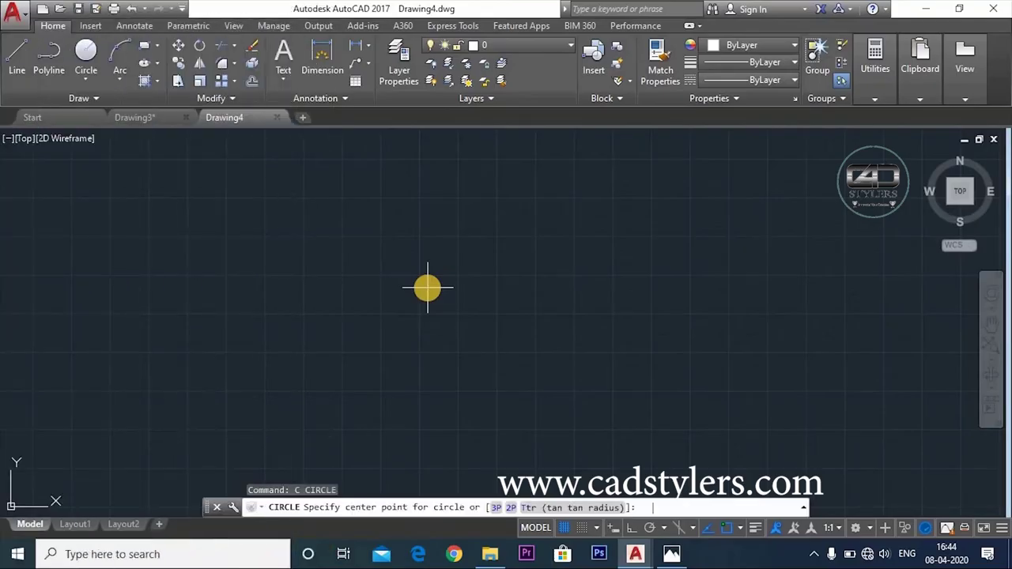
{"action": "key", "text": "Return"}
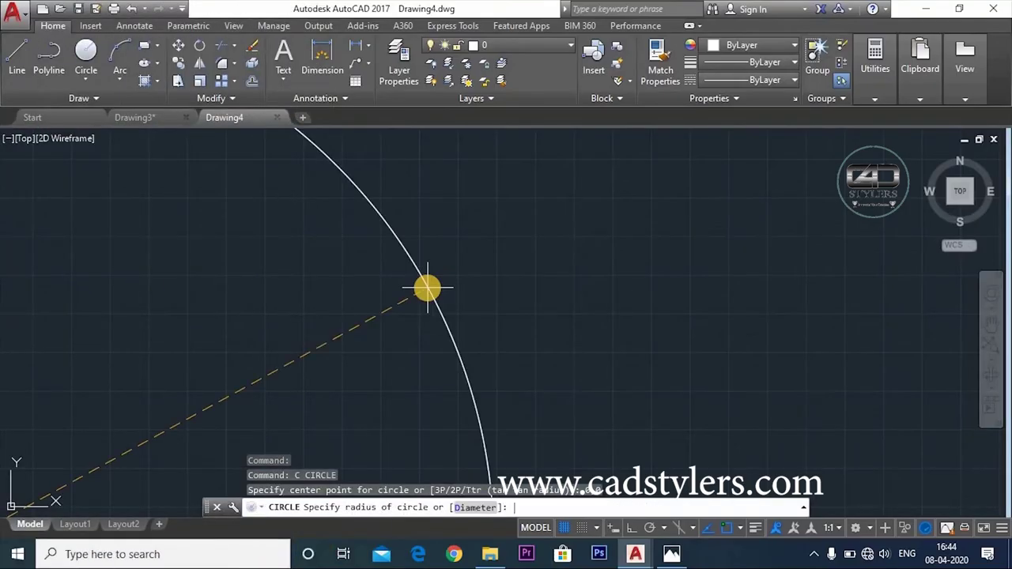
{"action": "left_click", "coordinate": [671, 553]}
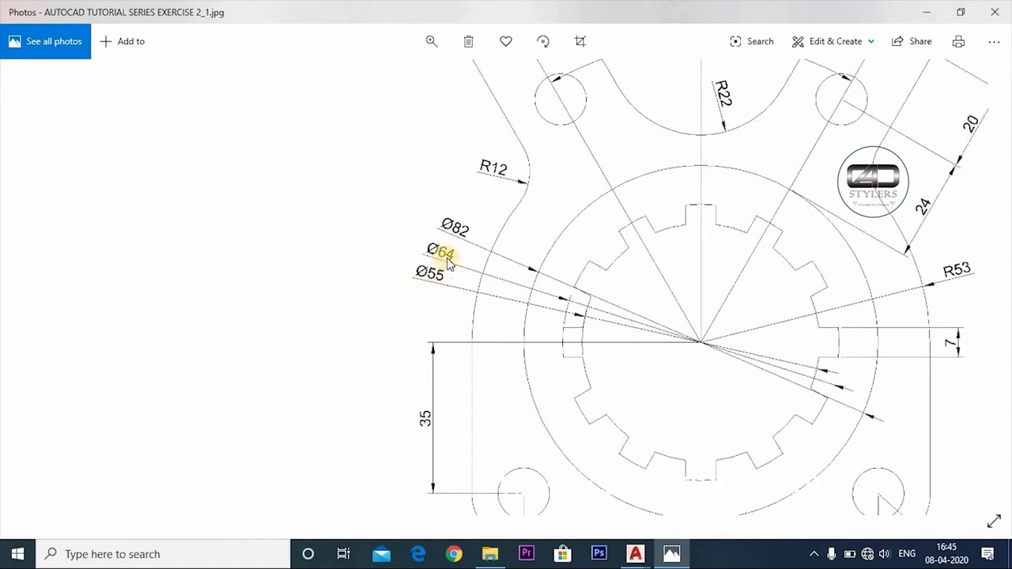
{"action": "left_click", "coordinate": [634, 554]}
- Draw a diameter-64 circle at 0,0, concentric with the Ø55 circle
{"action": "type", "text": "d"}
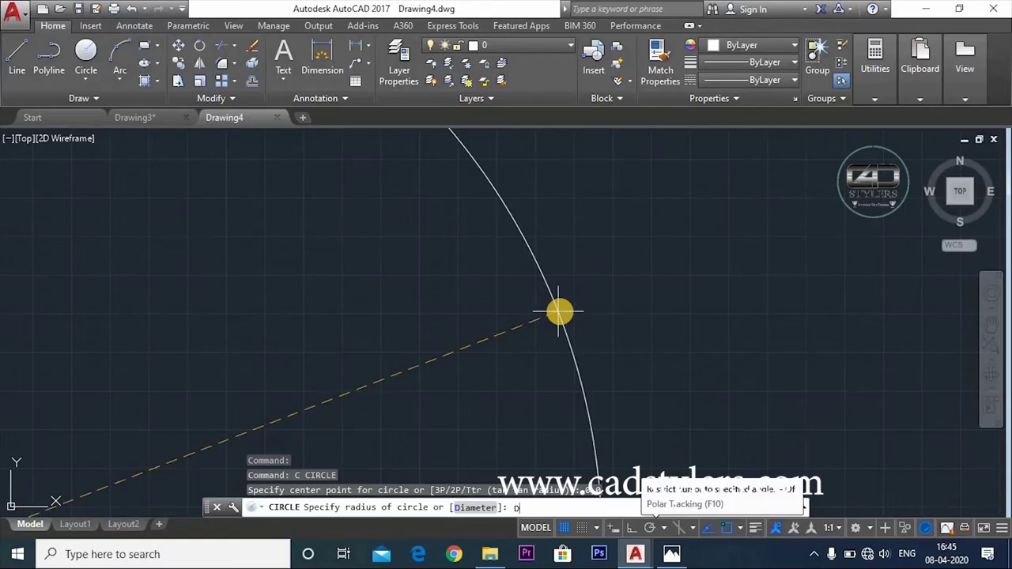
{"action": "key", "text": "Return"}
{"action": "key", "text": "Return"}
{"action": "key", "text": "Return"}
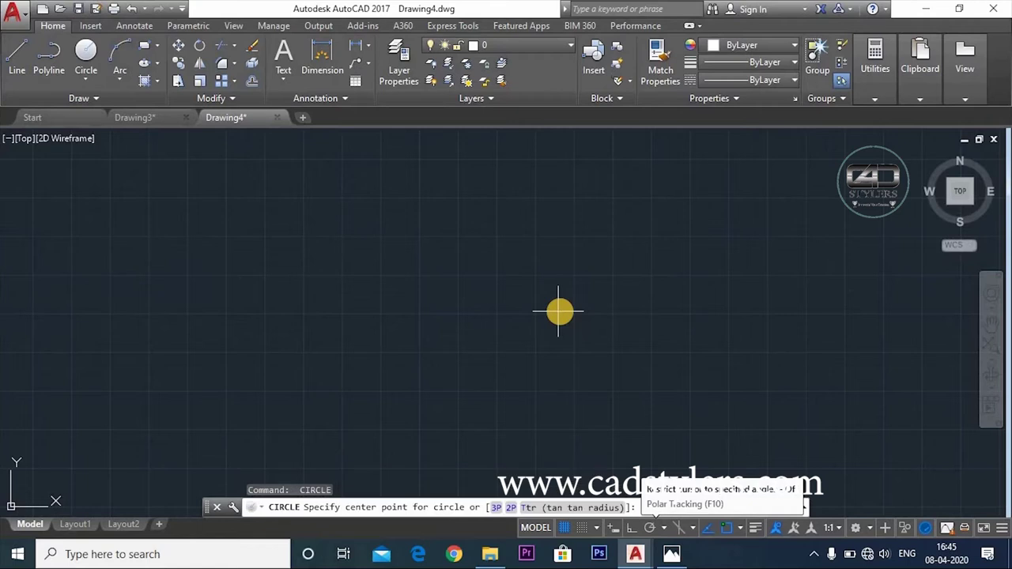
{"action": "type", "text": "0,0"}
{"action": "key", "text": "Return"}
{"action": "type", "text": "d"}
{"action": "key", "text": "Return"}
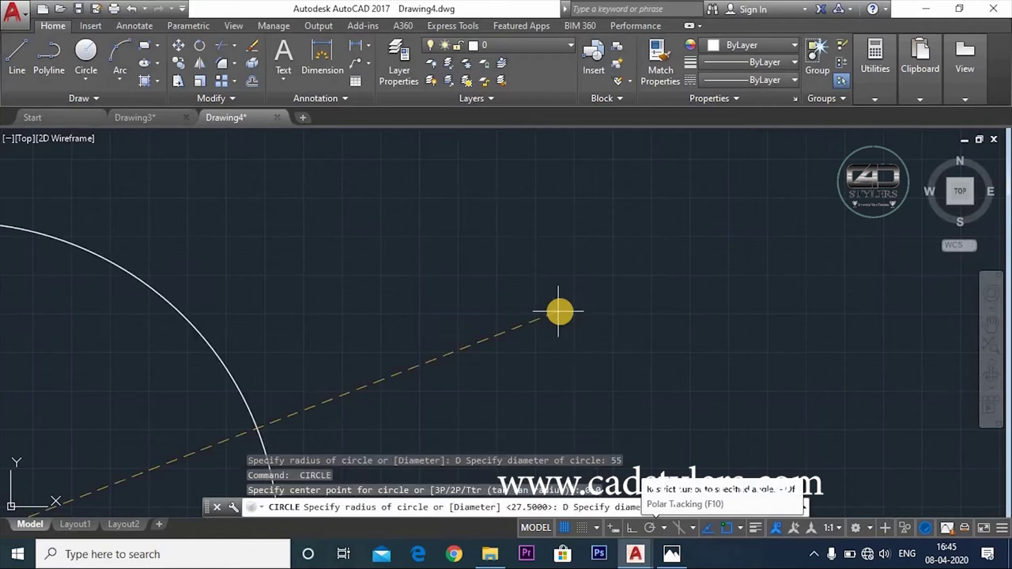
{"action": "key", "text": "Return"}
{"action": "key", "text": "Return"}
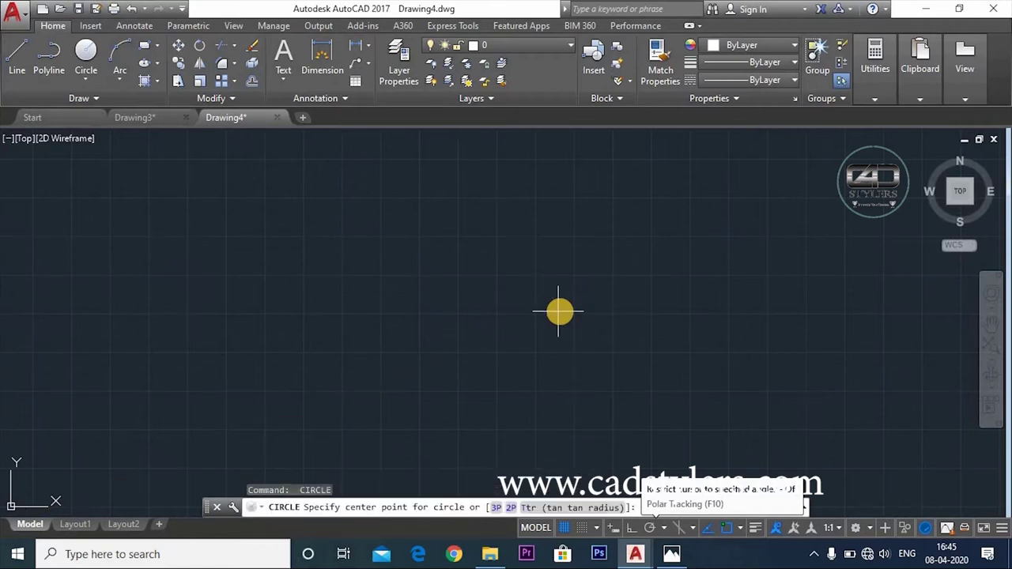
{"action": "type", "text": "0,0"}
{"action": "key", "text": "Return"}
{"action": "type", "text": "d"}
{"action": "key", "text": "Return"}
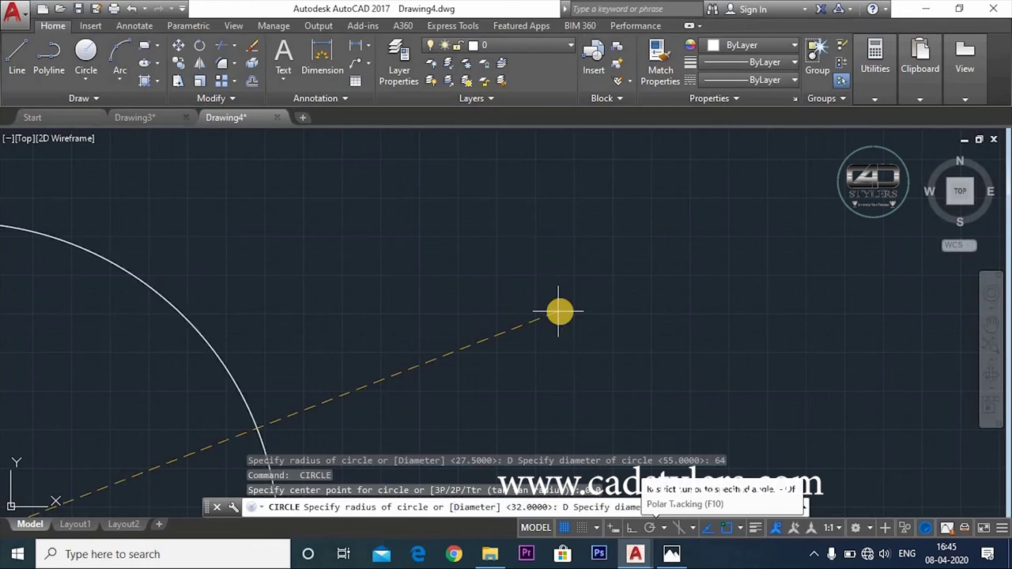
{"action": "key", "text": "Return"}
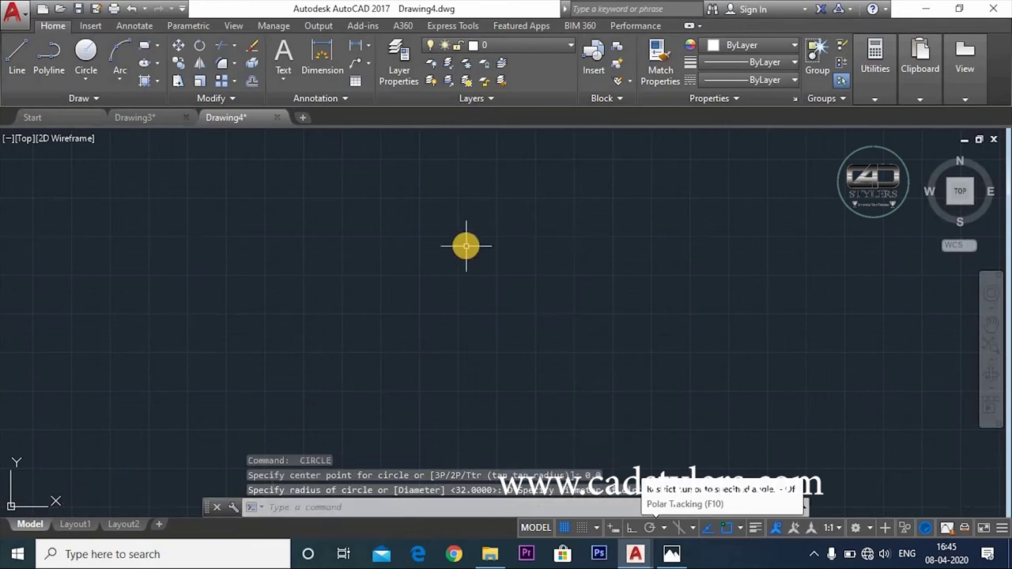
{"action": "type", "text": "z"}
- Zoom All to fit the circles, then begin a radius-53 circle at 0,0
{"action": "key", "text": "Return"}
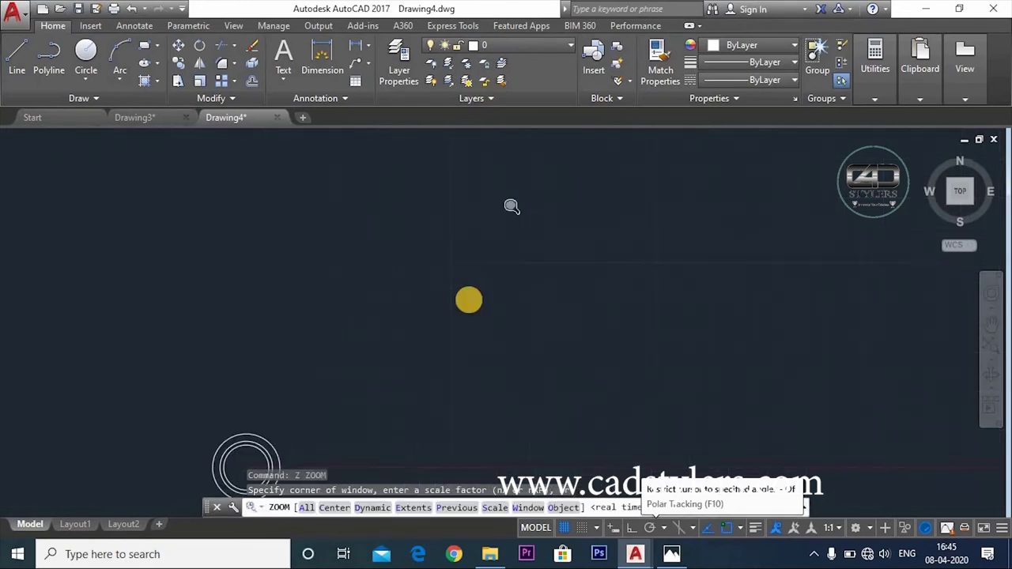
{"action": "mouse_move", "coordinate": [404, 445]}
{"action": "middle_mouse_down"}
{"action": "mouse_move", "coordinate": [446, 402]}
{"action": "mouse_move", "coordinate": [467, 335]}
{"action": "middle_mouse_up"}
{"action": "type", "text": "c"}
{"action": "key", "text": "Return"}
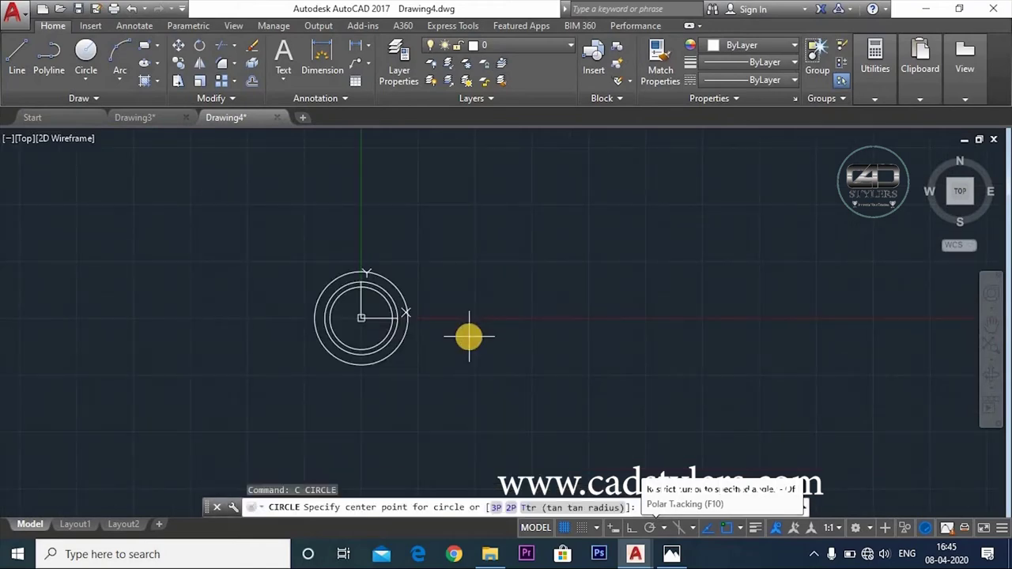
{"action": "type", "text": "0,0"}
{"action": "key", "text": "Return"}
{"action": "type", "text": "3"}
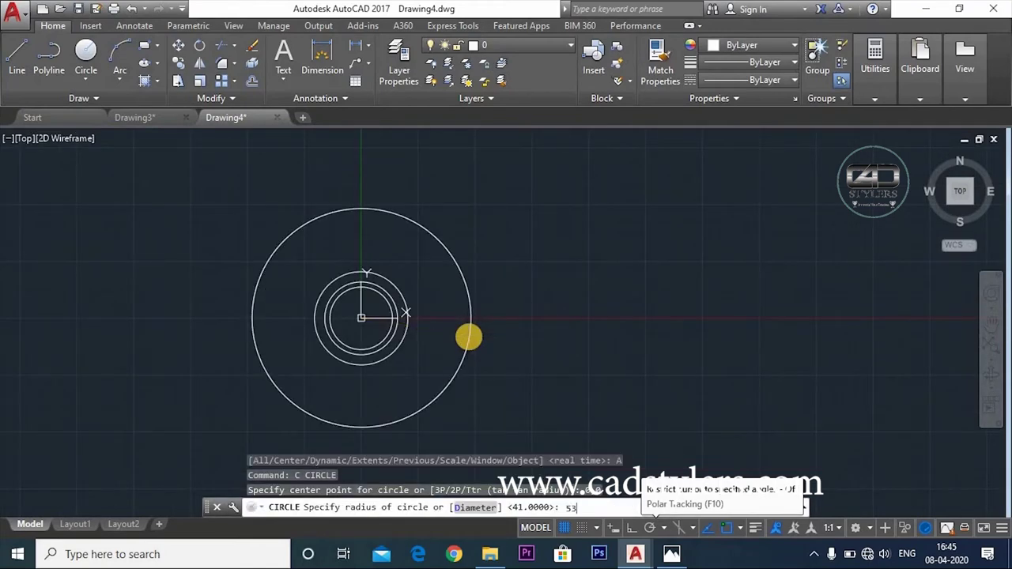
{"action": "key", "text": "Return"}
- Enlarge the Exercise 2_1 reference on the splined hub to read the R53 and 7 dimensions
{"action": "left_click", "coordinate": [671, 553]}
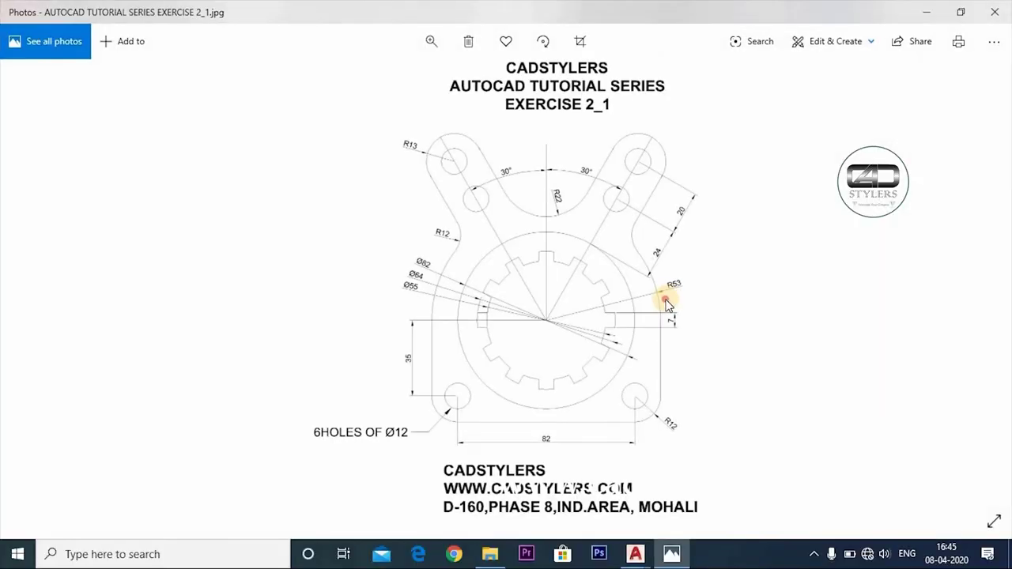
{"action": "scroll", "coordinate": [666, 352], "scroll_direction": "up", "scroll_amount": 2}
{"action": "scroll", "coordinate": [679, 316], "scroll_direction": "up", "scroll_amount": 2}
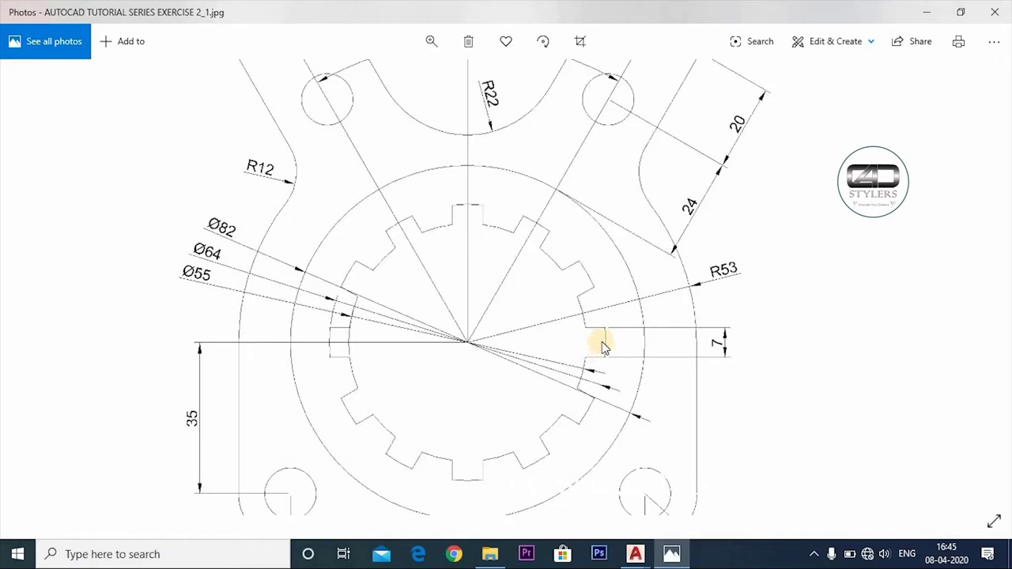
{"action": "left_click_drag", "start_coordinate": [607, 370], "coordinate": [611, 312]}
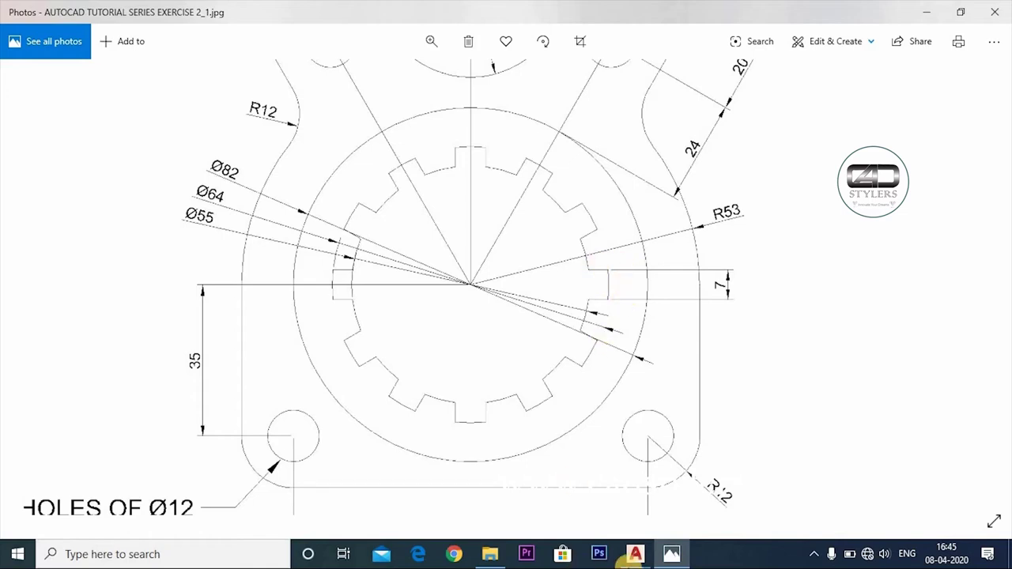
- Draw a horizontal line from 0,0 to 50,0
{"action": "left_click", "coordinate": [634, 553]}
{"action": "type", "text": "L"}
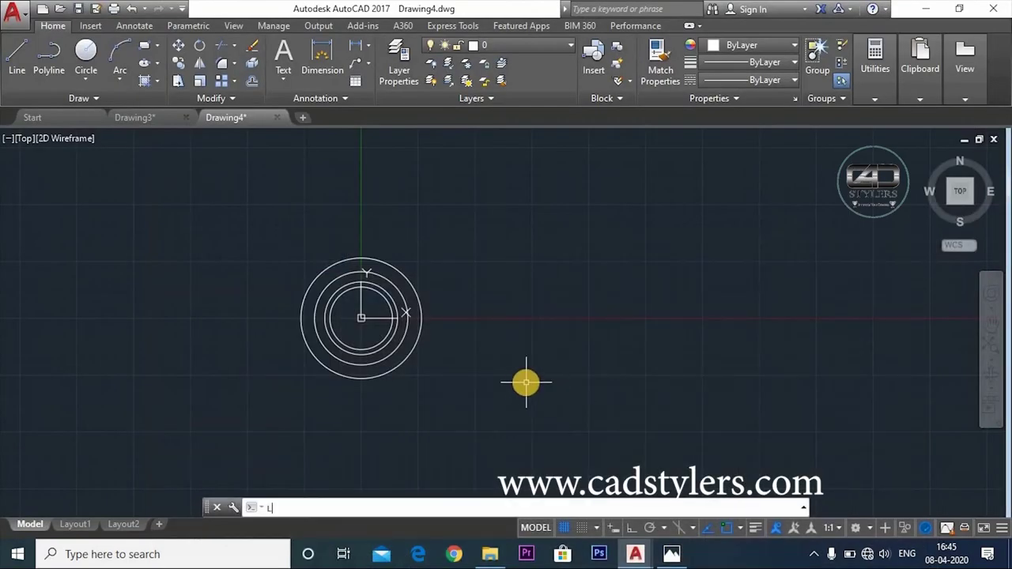
{"action": "key", "text": "Return"}
{"action": "type", "text": "0"}
{"action": "key", "text": "Return"}
{"action": "type", "text": "5"}
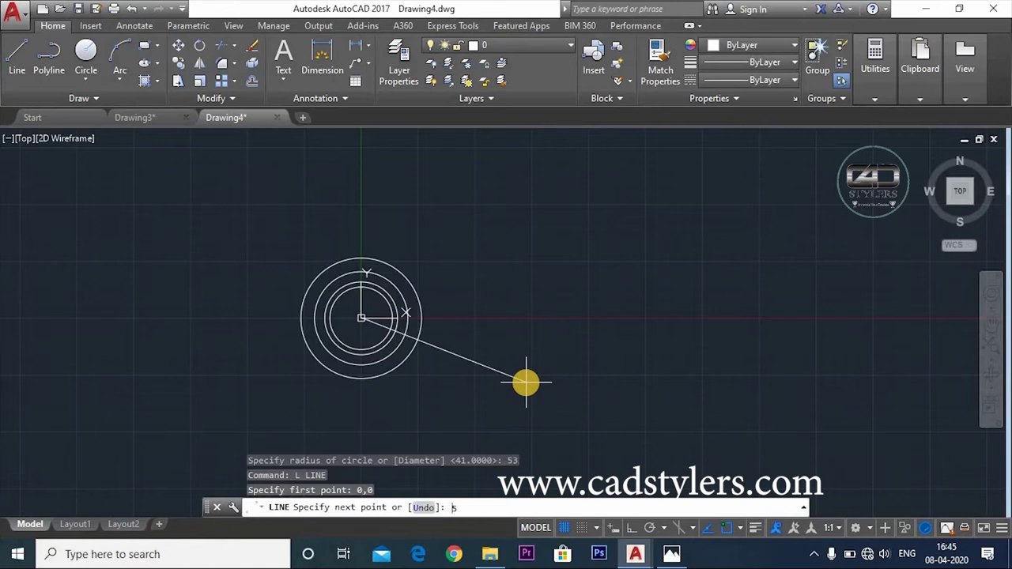
{"action": "key", "text": "Return"}
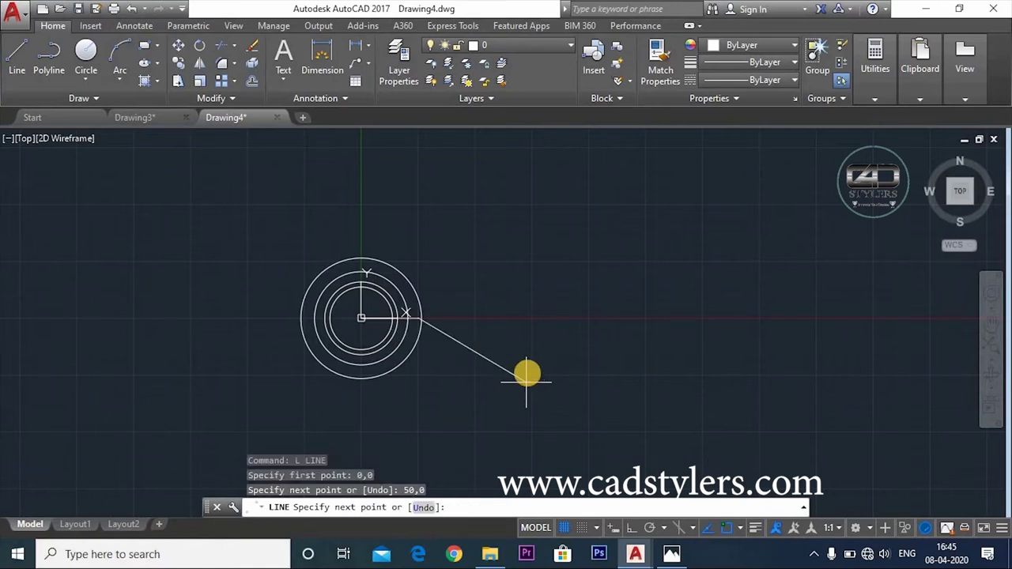
{"action": "key", "text": "Escape"}
{"action": "scroll", "coordinate": [453, 381], "scroll_direction": "up", "scroll_amount": 3}
{"action": "scroll", "coordinate": [452, 381], "scroll_direction": "up", "scroll_amount": 2}
- Offset the line 3.5 above and 3.5 below
{"action": "type", "text": "o"}
{"action": "key", "text": "Return"}
{"action": "type", "text": "3.5"}
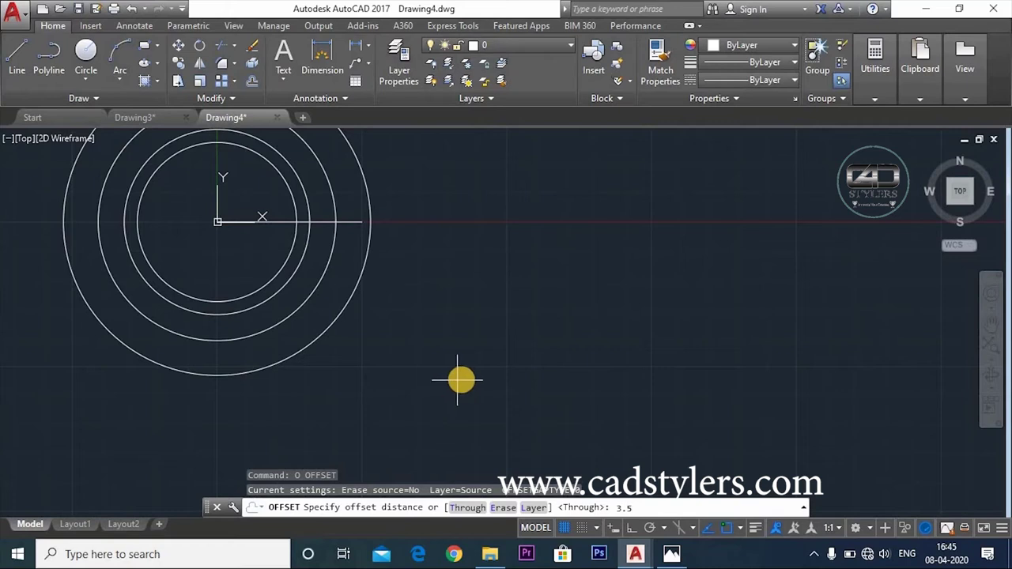
{"action": "key", "text": "Return"}
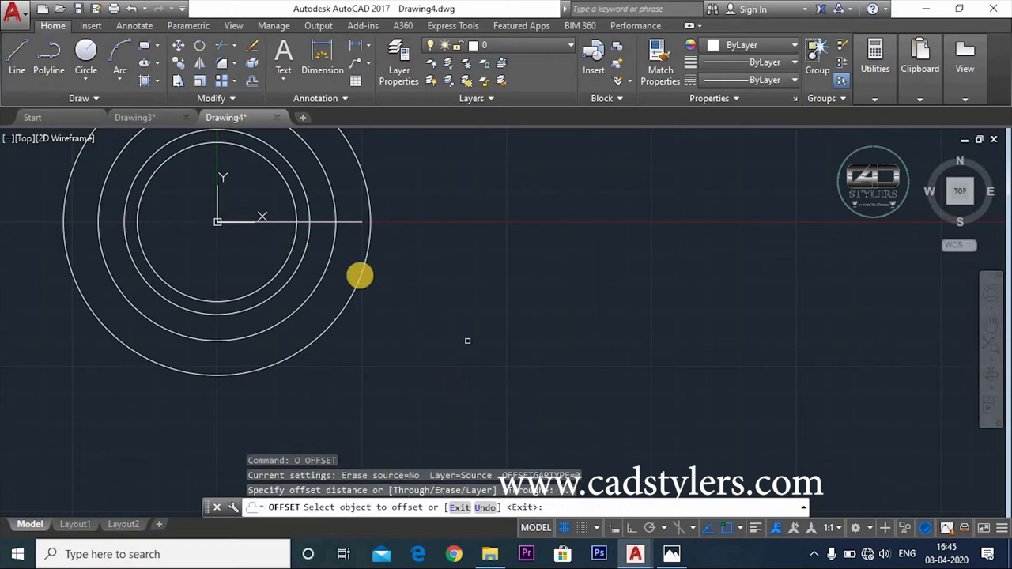
{"action": "left_click", "coordinate": [322, 223]}
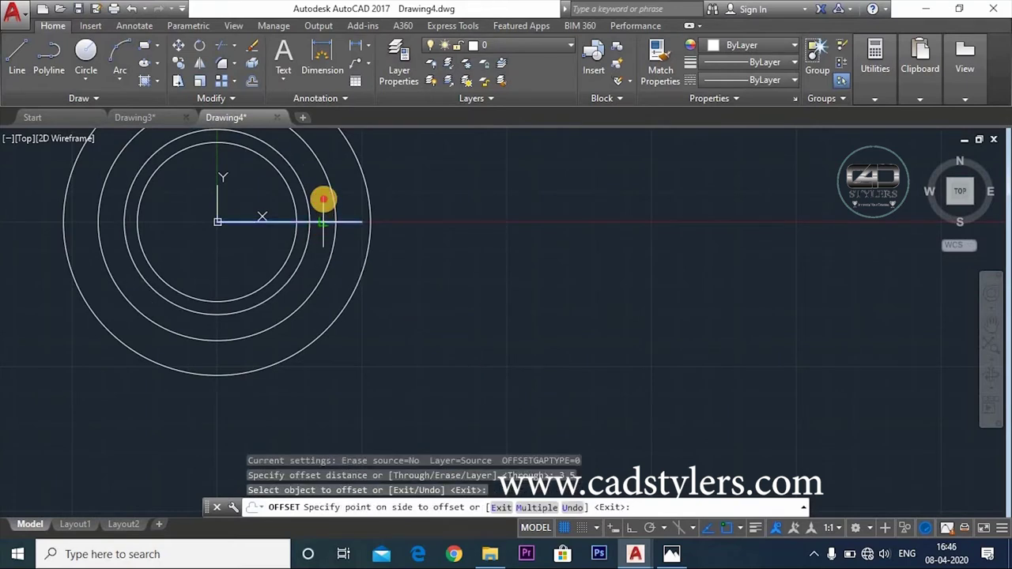
{"action": "left_click", "coordinate": [323, 198]}
{"action": "left_click", "coordinate": [317, 223]}
{"action": "left_click", "coordinate": [314, 246]}
{"action": "key", "text": "Escape"}
- Erase the original middle line and check the reference drawing
{"action": "type", "text": "e"}
{"action": "key", "text": "Return"}
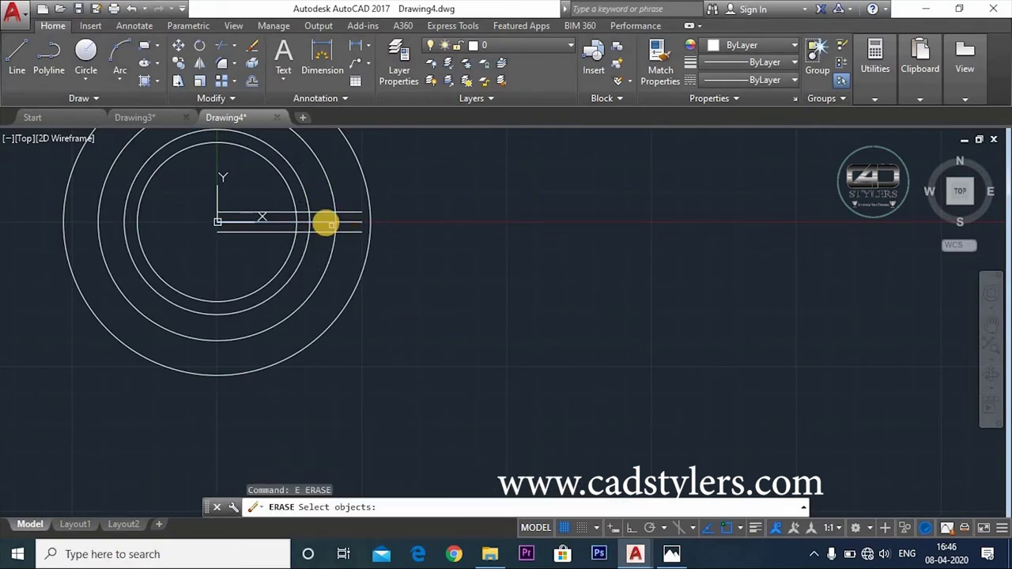
{"action": "left_click", "coordinate": [325, 222]}
{"action": "key", "text": "Return"}
{"action": "middle_click_drag", "start_coordinate": [367, 269], "coordinate": [486, 317]}
{"action": "scroll", "coordinate": [405, 299], "scroll_direction": "up", "scroll_amount": 4}
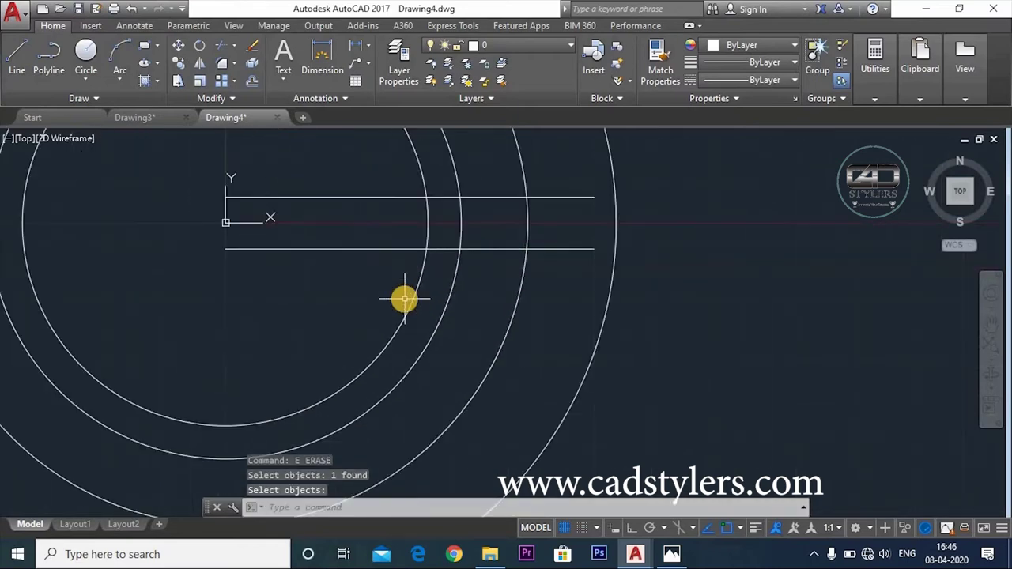
{"action": "scroll", "coordinate": [451, 355], "scroll_direction": "down", "scroll_amount": 2}
{"action": "key", "text": "Escape"}
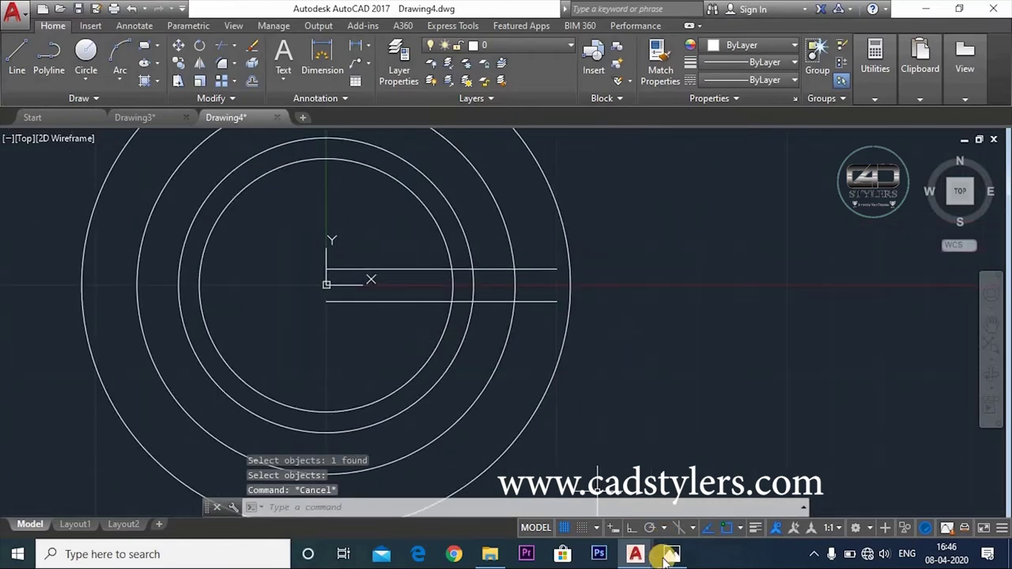
{"action": "left_click", "coordinate": [671, 554]}
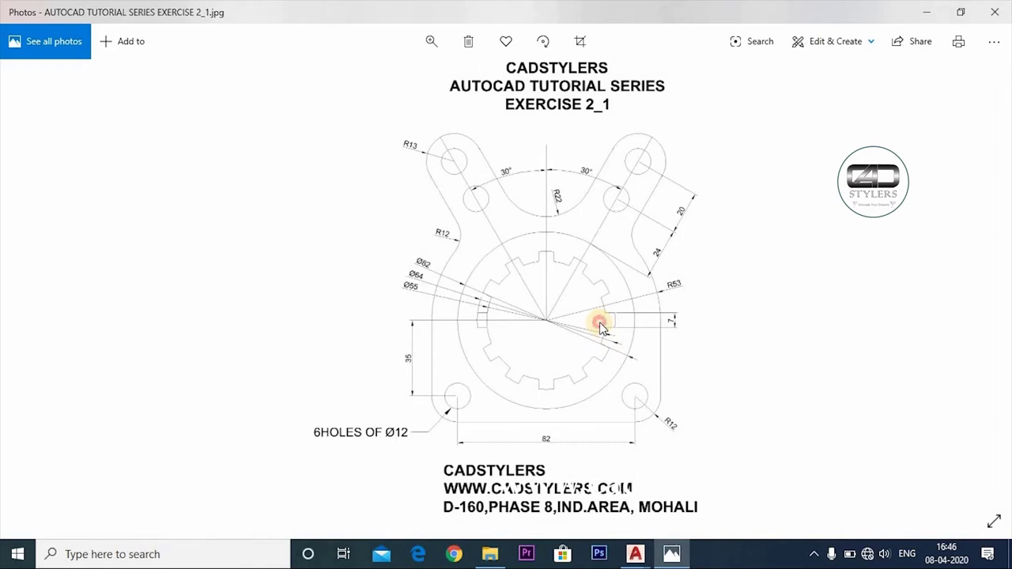
{"action": "scroll", "coordinate": [599, 324], "scroll_direction": "up", "scroll_amount": 2}
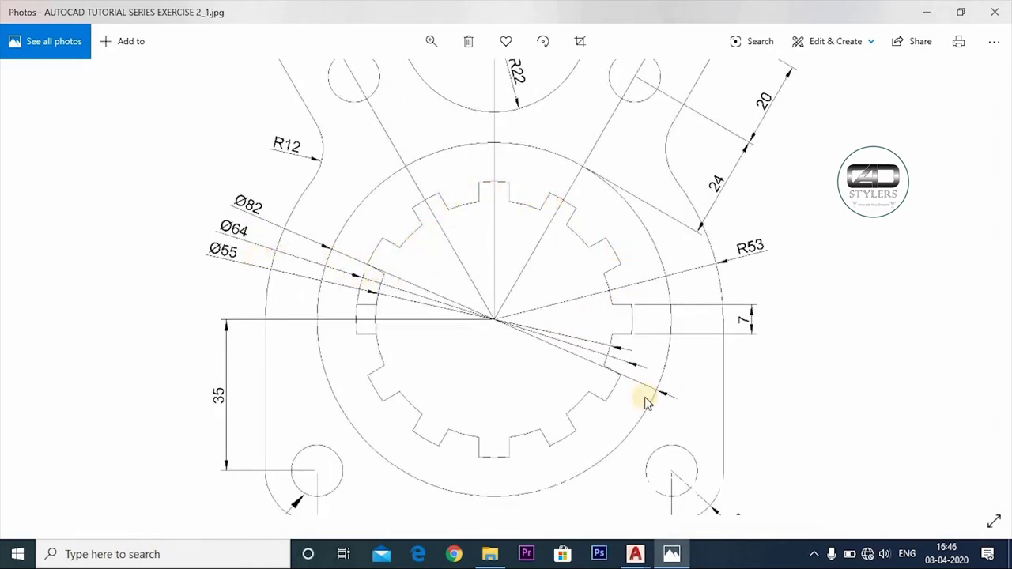
{"action": "key", "text": "alt+Tab"}
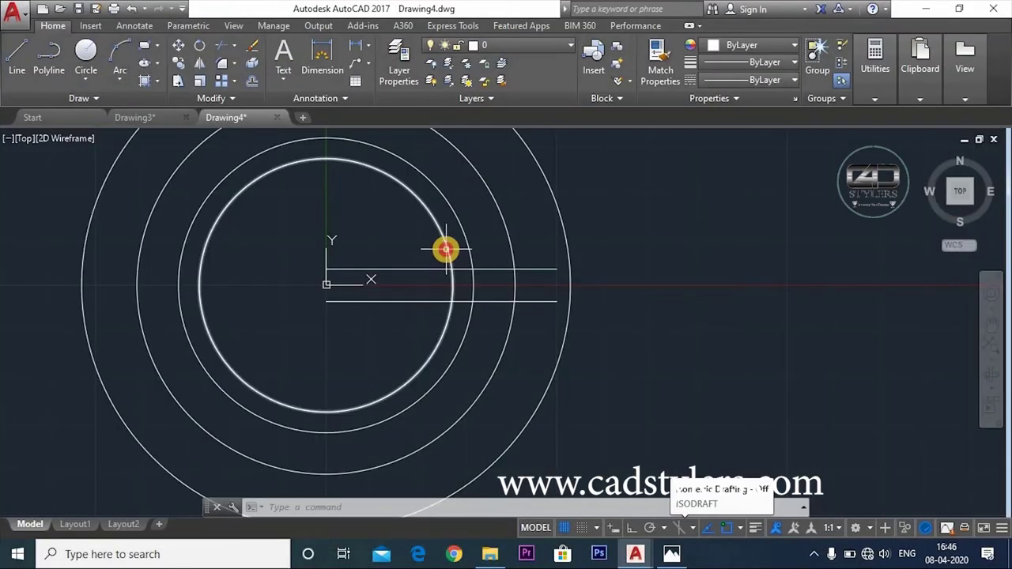
- Inspect the inner circles and regenerate the drawing display
{"action": "left_click", "coordinate": [446, 248]}
{"action": "left_click", "coordinate": [466, 241]}
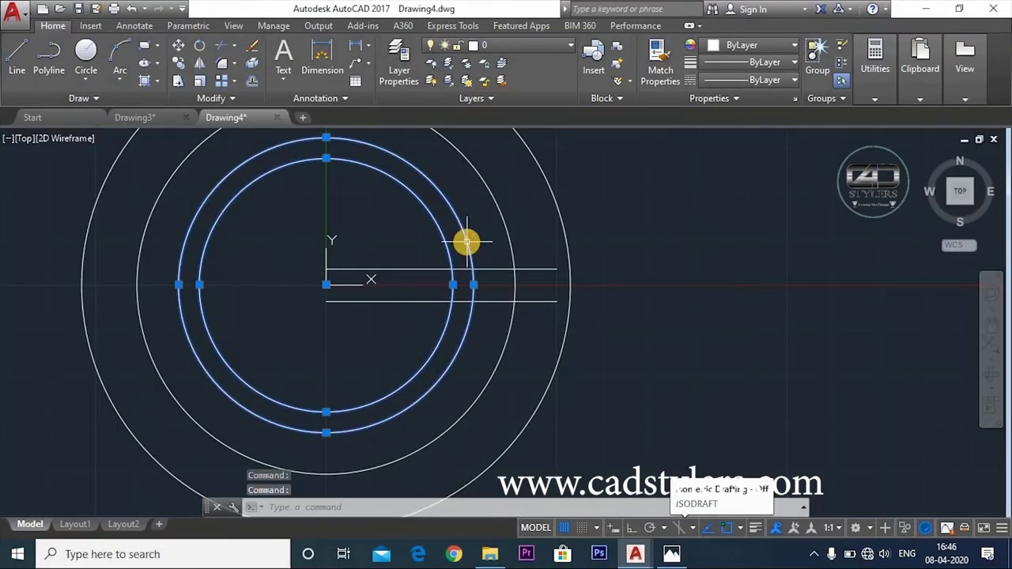
{"action": "key", "text": "Escape"}
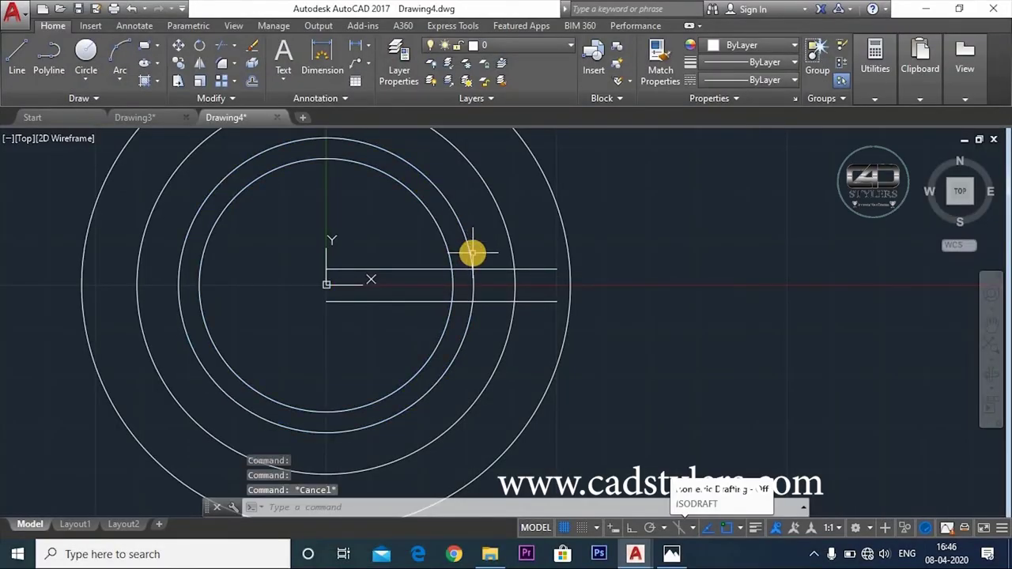
{"action": "type", "text": "re"}
{"action": "key", "text": "Return"}
{"action": "left_click", "coordinate": [499, 260]}
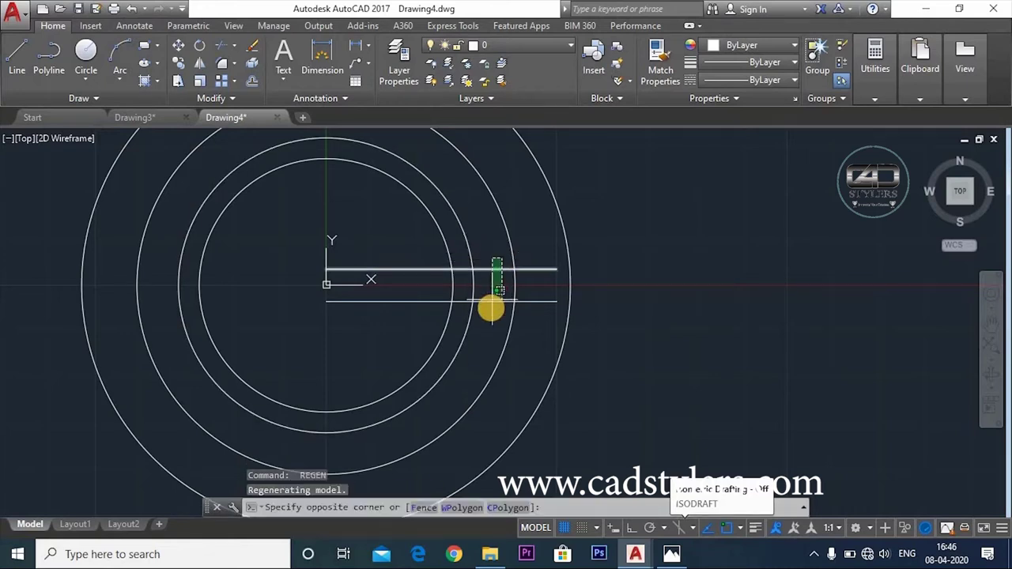
{"action": "key", "text": "Escape"}
- Trim the tooth lines and inner circles into a 7-wide tooth on the right
{"action": "type", "text": "tr"}
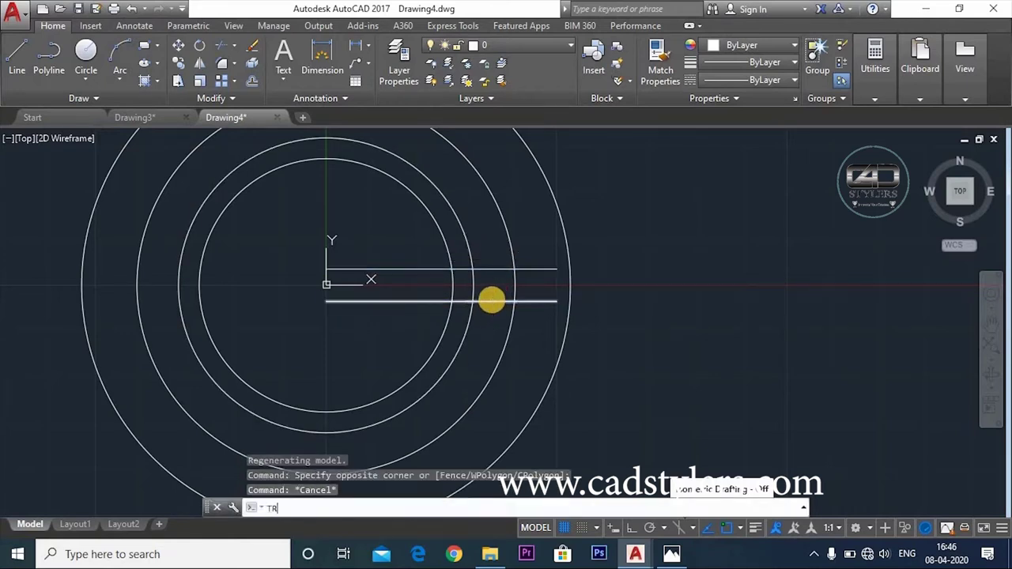
{"action": "key", "text": "Return"}
{"action": "left_click", "coordinate": [499, 245]}
{"action": "left_click", "coordinate": [484, 311]}
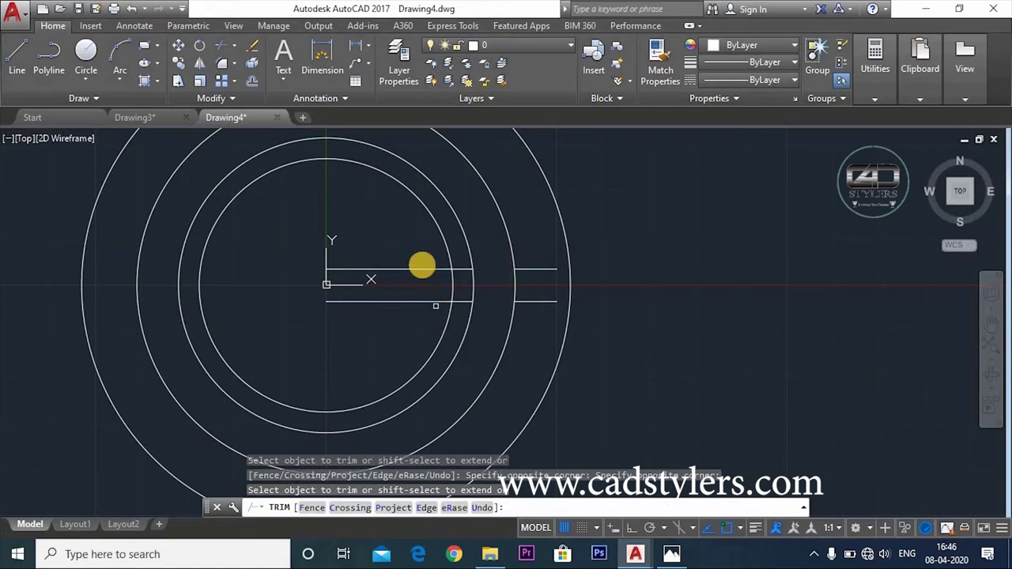
{"action": "left_click", "coordinate": [457, 291]}
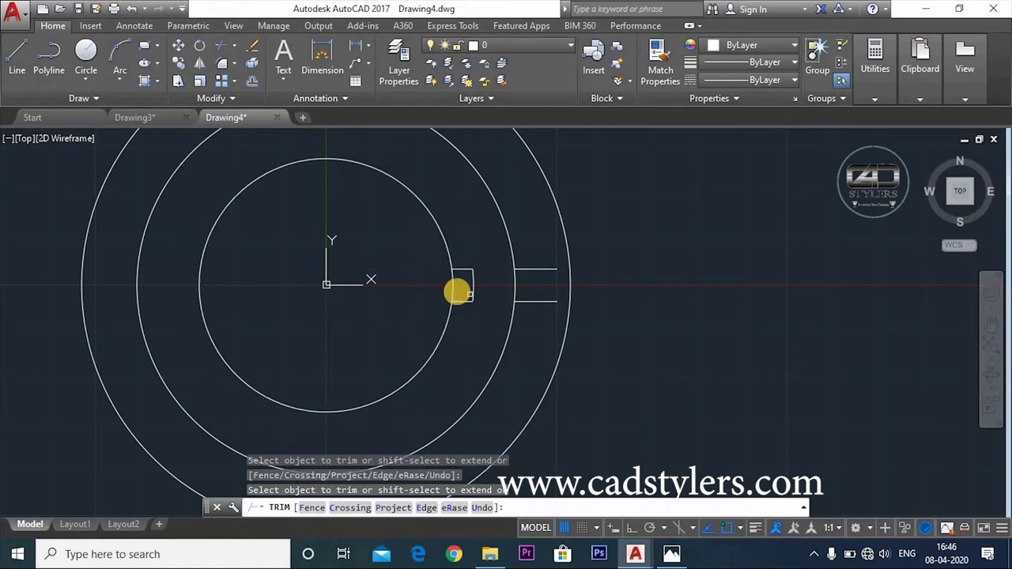
{"action": "left_click", "coordinate": [453, 285]}
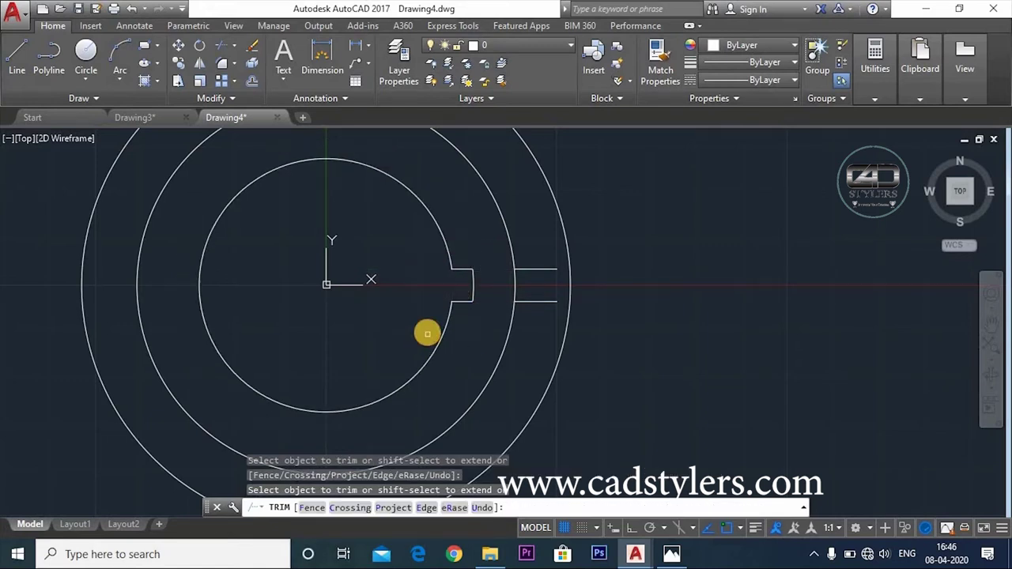
{"action": "key", "text": "Escape"}
- Erase the two leftover line stubs outside the tooth
{"action": "type", "text": "e"}
{"action": "key", "text": "Return"}
{"action": "left_click_drag", "start_coordinate": [548, 312], "coordinate": [542, 262]}
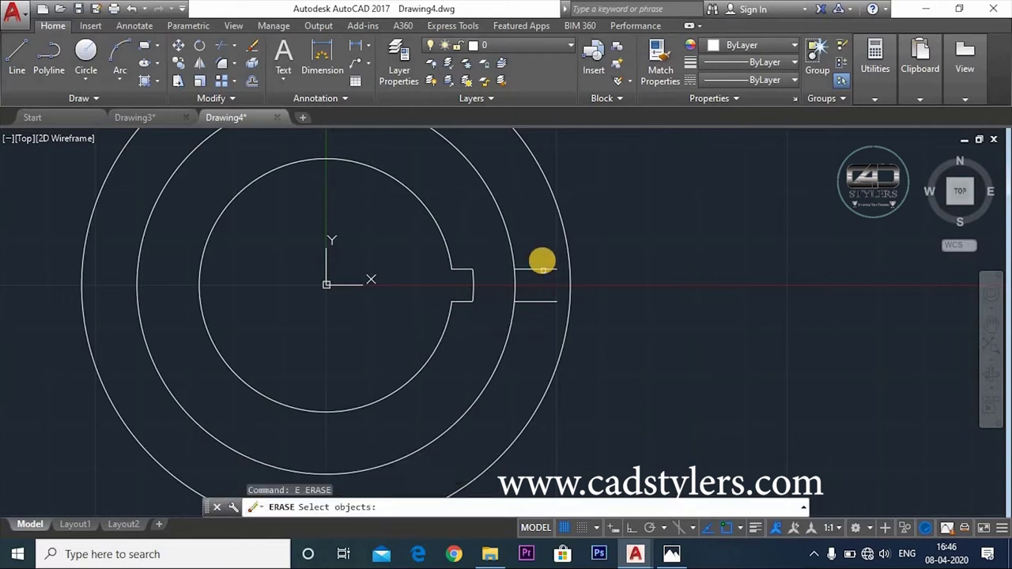
{"action": "key", "text": "Return"}
{"action": "scroll", "coordinate": [549, 290], "scroll_direction": "down", "scroll_amount": 4}
{"action": "scroll", "coordinate": [500, 304], "scroll_direction": "up", "scroll_amount": 1}
{"action": "scroll", "coordinate": [524, 293], "scroll_direction": "up", "scroll_amount": 3}
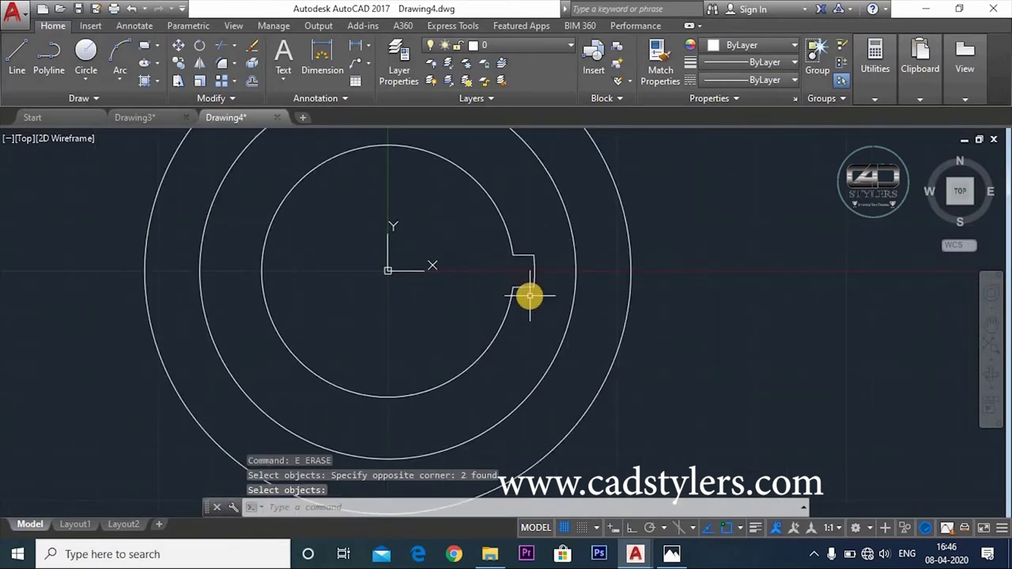
{"action": "key", "text": "Escape"}
{"action": "type", "text": "A"}
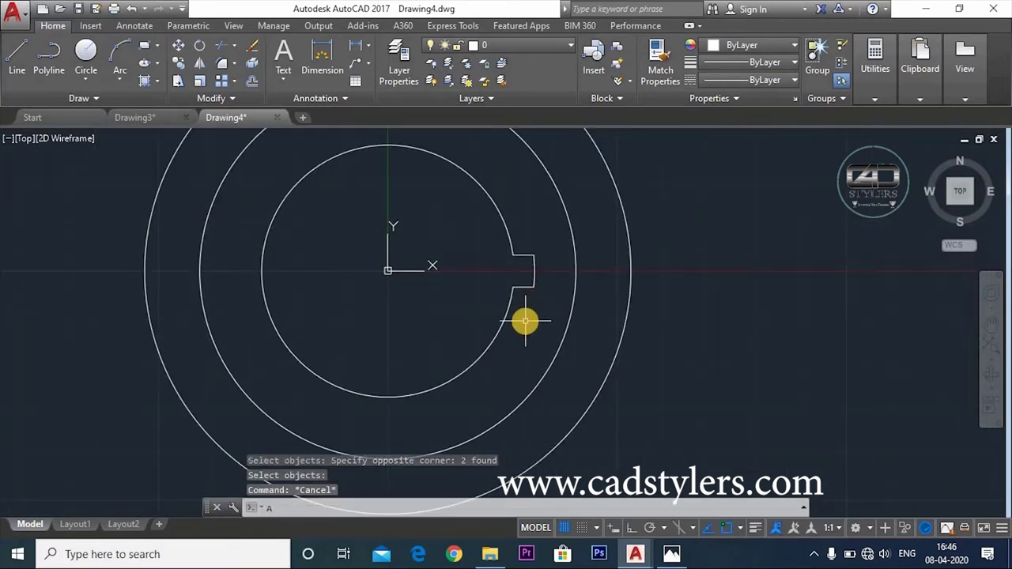
- Polar-array the notch lines 12 times around the 0,0 centre
{"action": "type", "text": "r"}
{"action": "key", "text": "Return"}
{"action": "left_click_drag", "start_coordinate": [524, 321], "coordinate": [533, 244]}
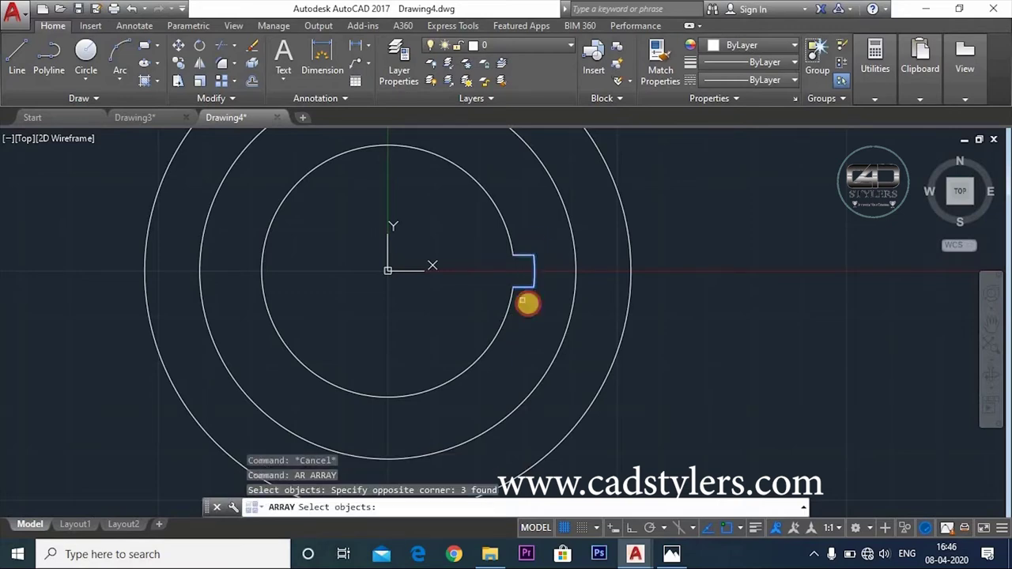
{"action": "key", "text": "Return"}
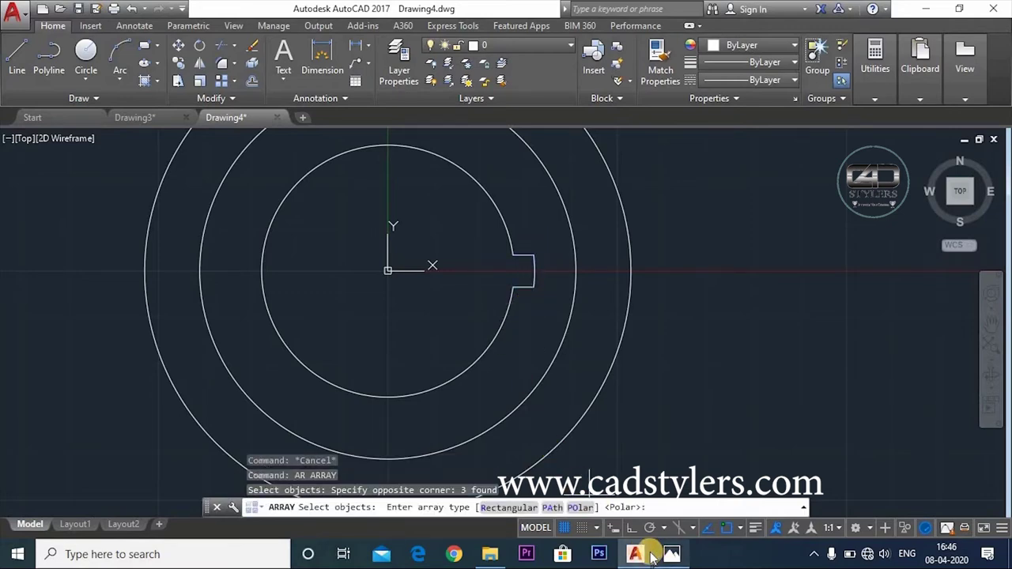
{"action": "key", "text": "alt+Tab"}
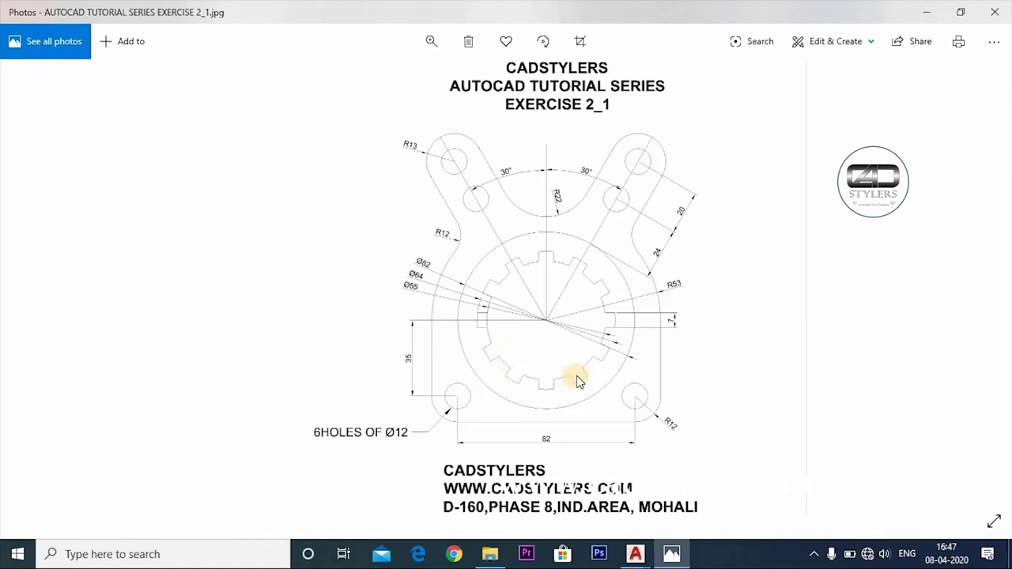
{"action": "left_click", "coordinate": [671, 553]}
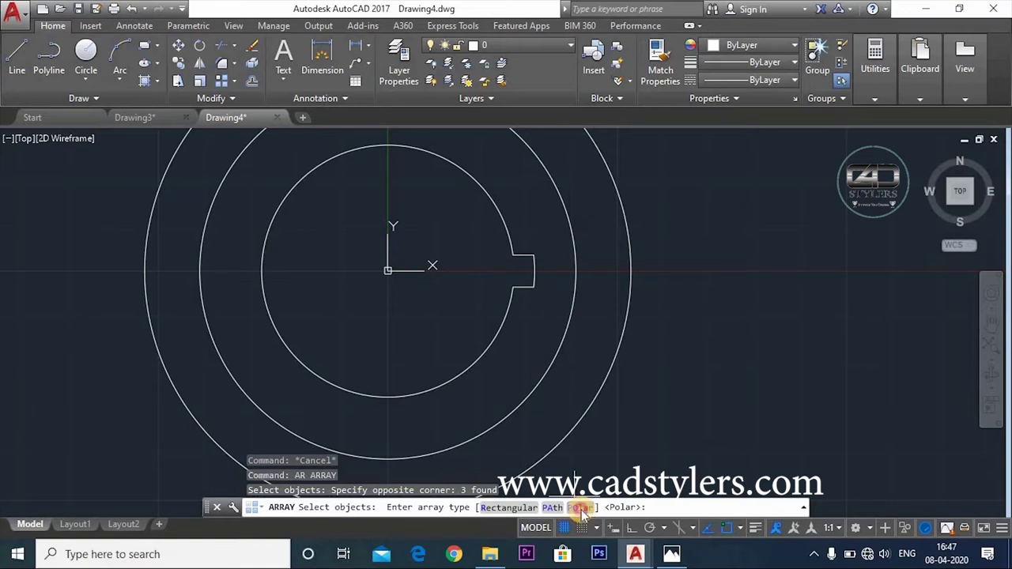
{"action": "left_click", "coordinate": [580, 509]}
{"action": "type", "text": "0,"}
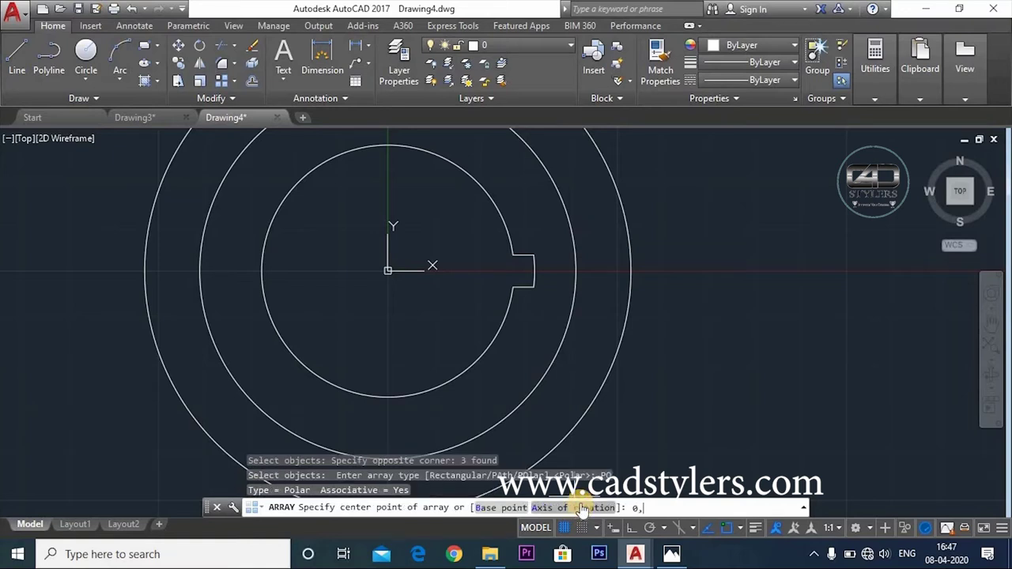
{"action": "type", "text": "0"}
{"action": "key", "text": "Return"}
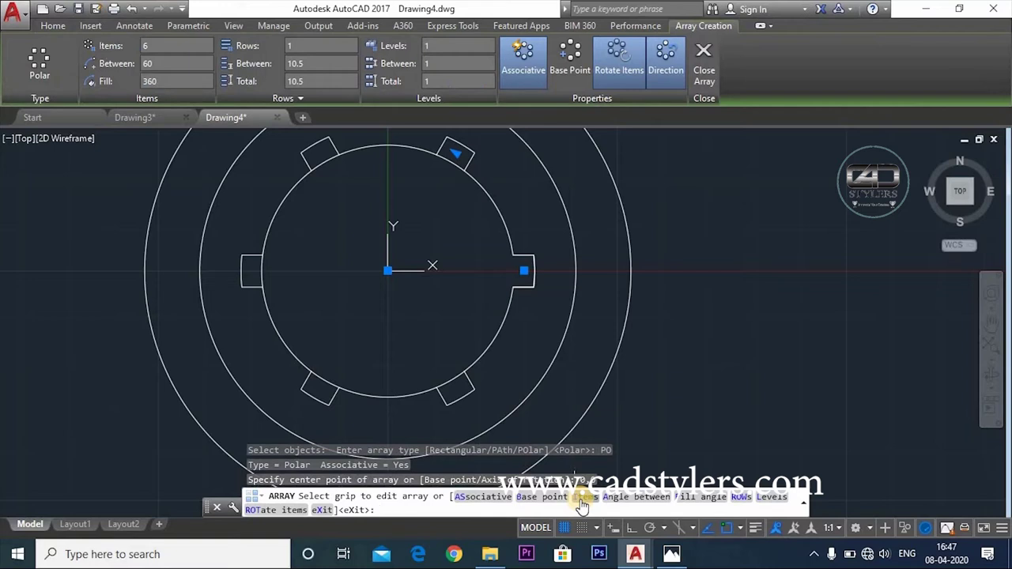
{"action": "left_click", "coordinate": [583, 497]}
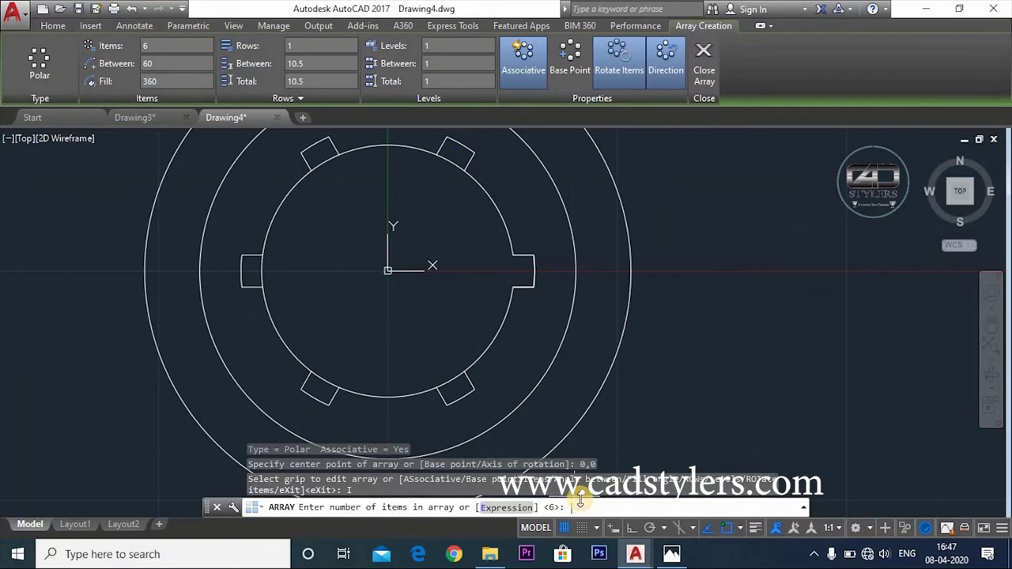
{"action": "type", "text": "1"}
{"action": "key", "text": "Return"}
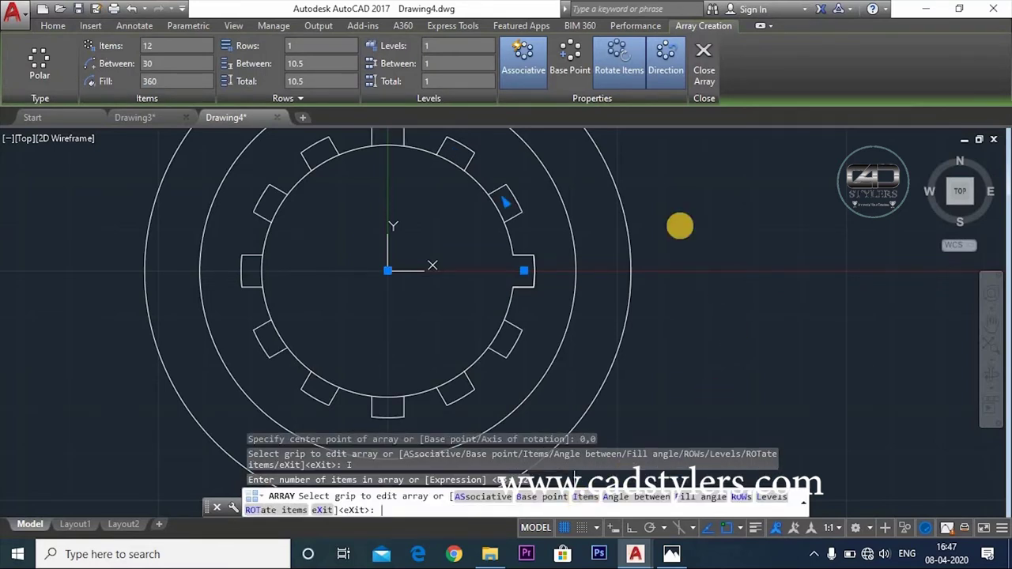
{"action": "left_click", "coordinate": [702, 61]}
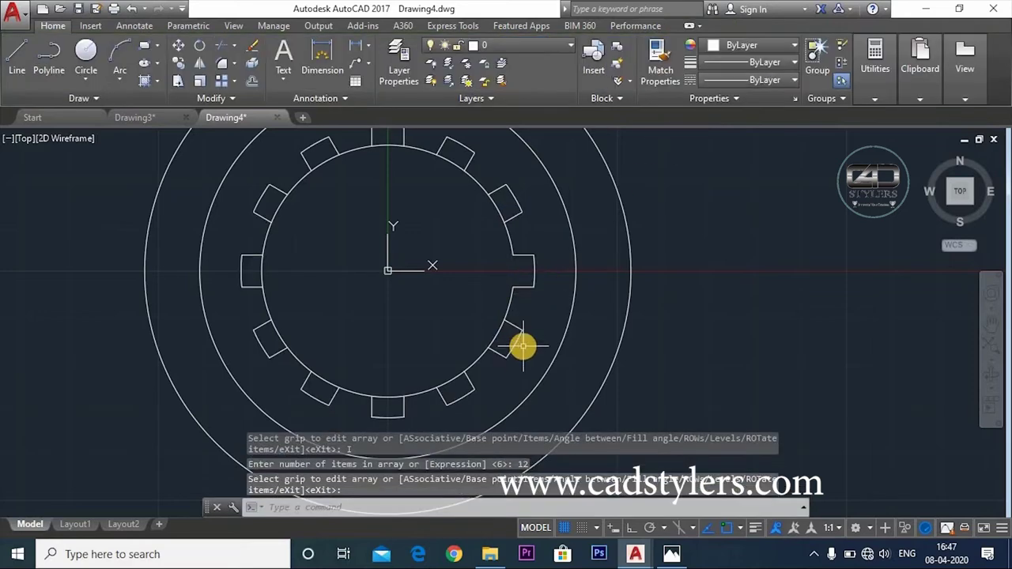
- Trim the inner circle arcs between the teeth to form the 12-tooth spline
{"action": "type", "text": "tr"}
{"action": "key", "text": "Return"}
{"action": "left_click", "coordinate": [498, 210]}
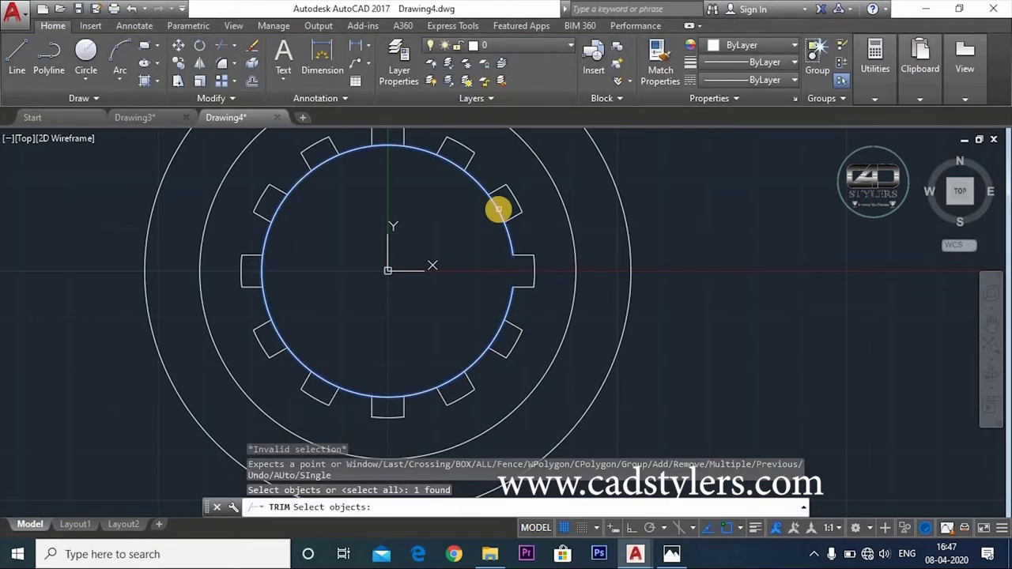
{"action": "key", "text": "Return"}
{"action": "left_click", "coordinate": [474, 190]}
{"action": "left_click", "coordinate": [451, 163]}
{"action": "left_click", "coordinate": [395, 147]}
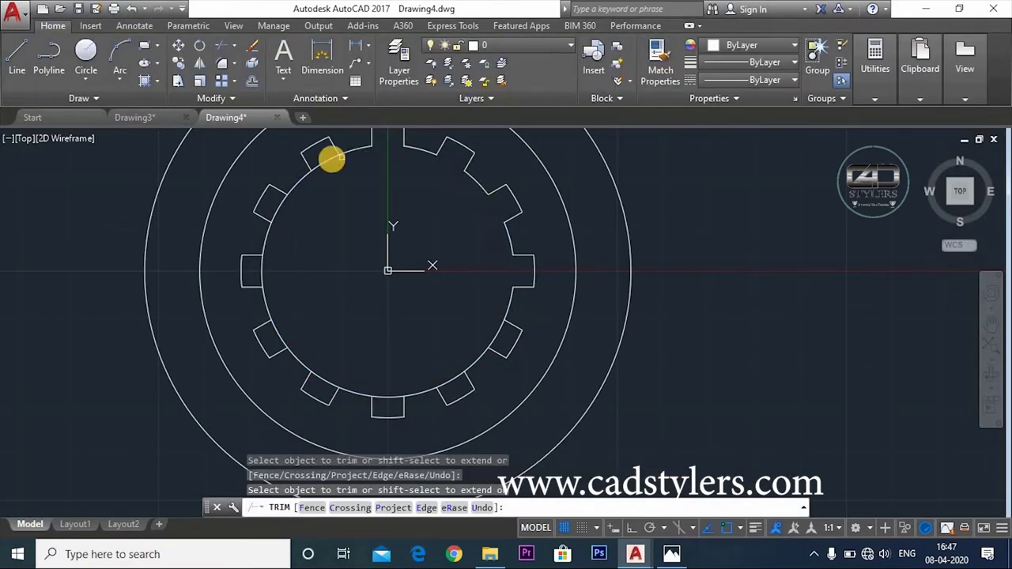
{"action": "left_click", "coordinate": [331, 159]}
{"action": "left_click", "coordinate": [276, 213]}
{"action": "left_click", "coordinate": [268, 269]}
{"action": "key", "text": "Escape"}
{"action": "scroll", "coordinate": [506, 332], "scroll_direction": "down", "scroll_amount": 4}
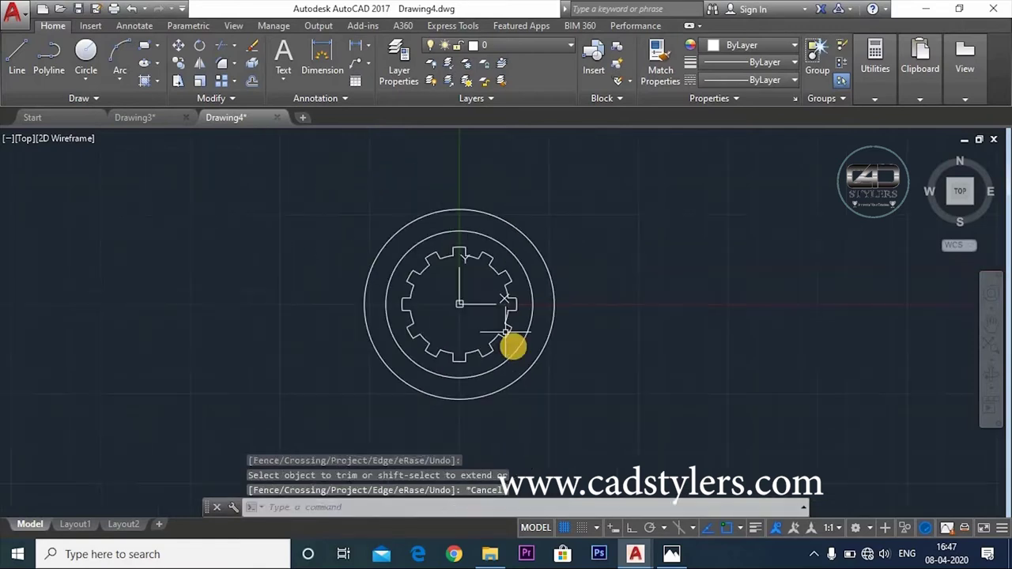
{"action": "middle_click_drag", "start_coordinate": [505, 333], "coordinate": [527, 324]}
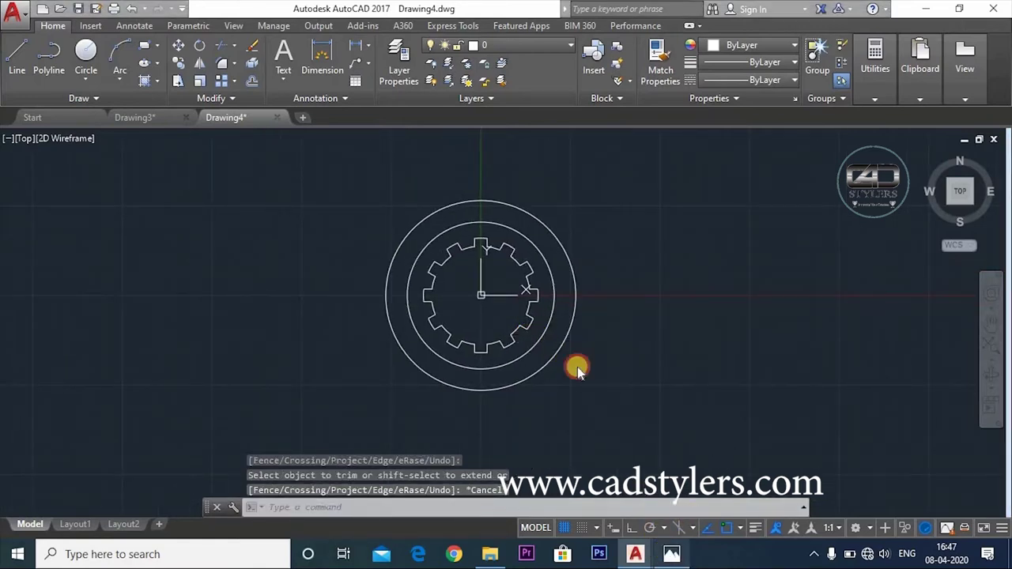
{"action": "key", "text": "alt+Tab"}
- Zoom the reference to the Ø12 corner holes with the 82 and 35 dimensions
{"action": "scroll", "coordinate": [545, 395], "scroll_direction": "up", "scroll_amount": 3}
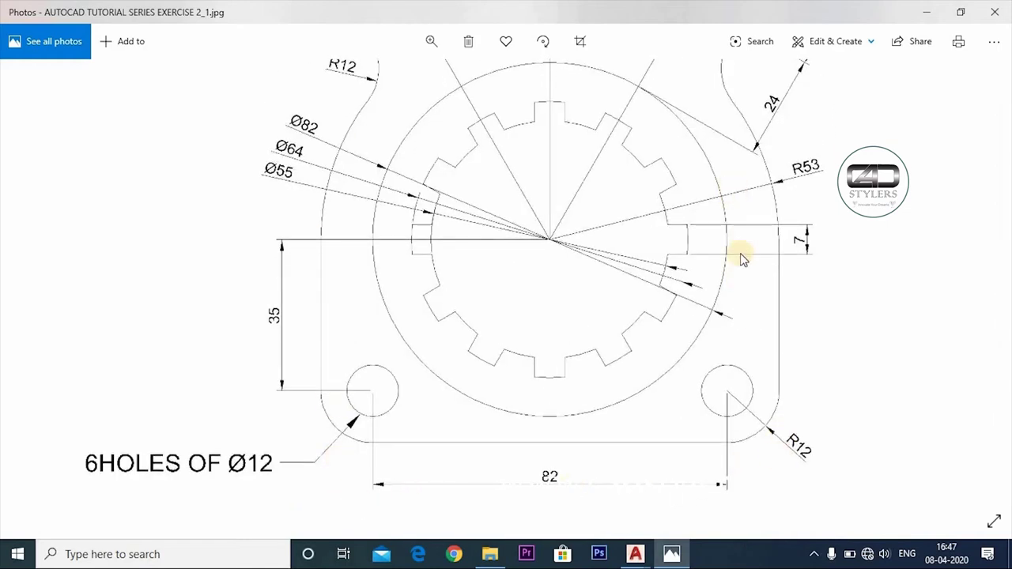
{"action": "scroll", "coordinate": [741, 259], "scroll_direction": "up", "scroll_amount": 3}
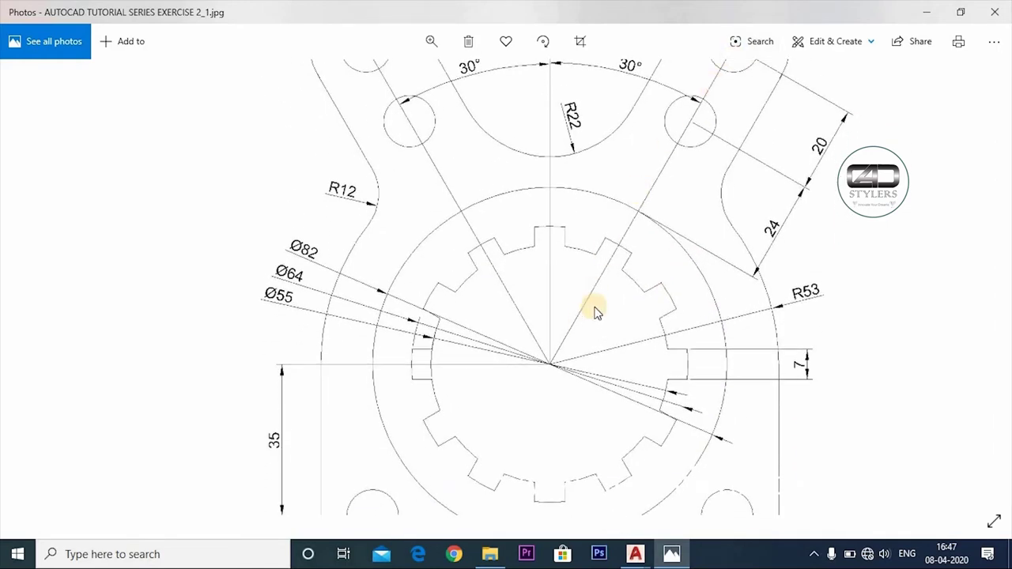
{"action": "scroll", "coordinate": [609, 276], "scroll_direction": "down", "scroll_amount": 5}
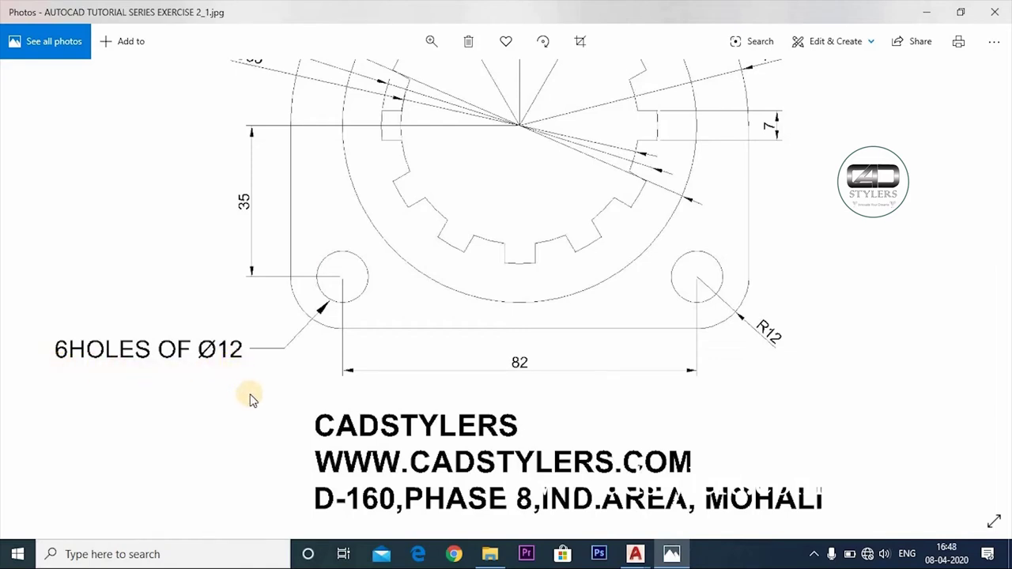
{"action": "scroll", "coordinate": [407, 380], "scroll_direction": "down", "scroll_amount": 3}
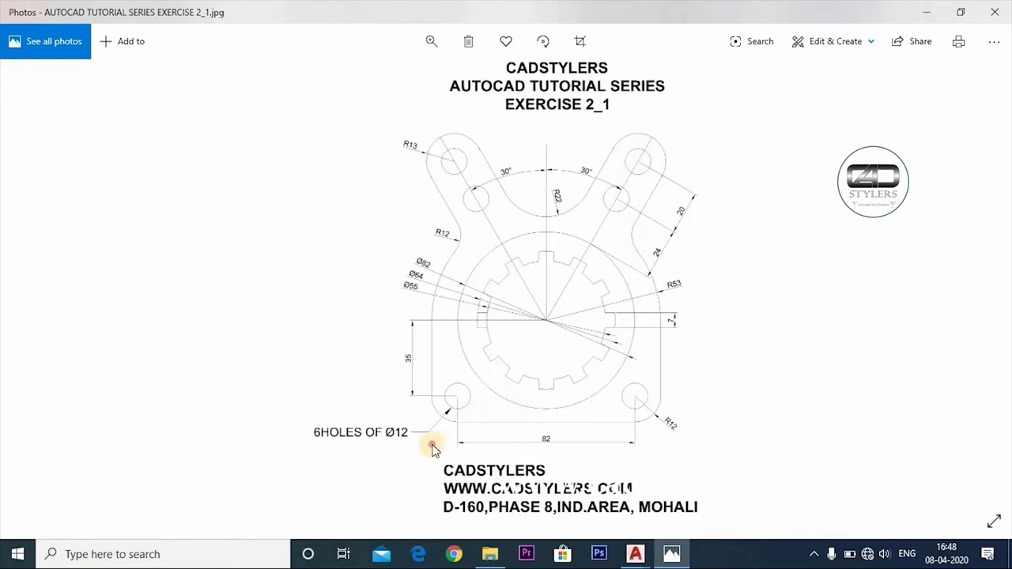
{"action": "scroll", "coordinate": [433, 436], "scroll_direction": "up", "scroll_amount": 3}
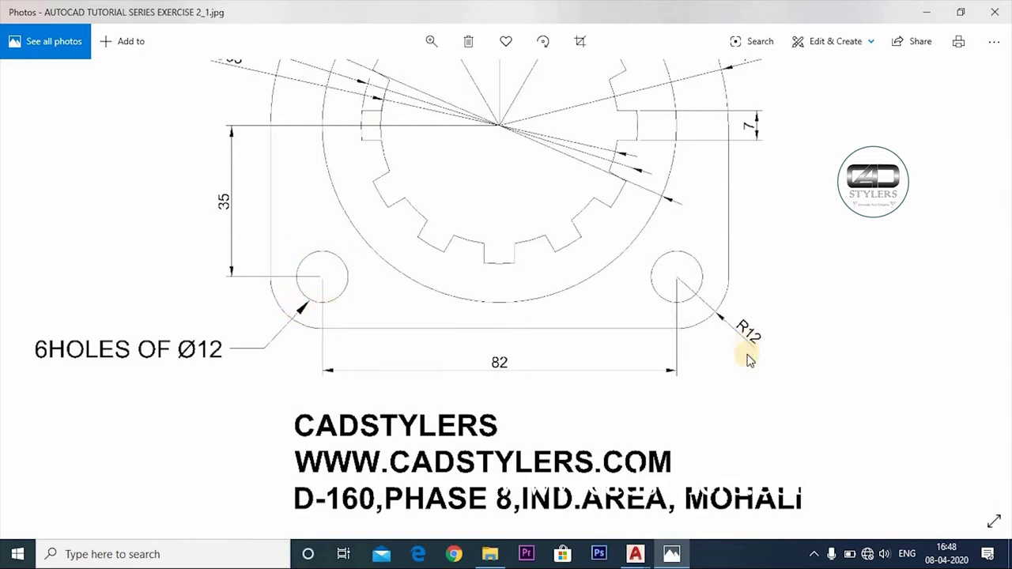
- Draw a radius-6 hole at -41,-35 and a concentric radius-12 circle
{"action": "left_click", "coordinate": [672, 553]}
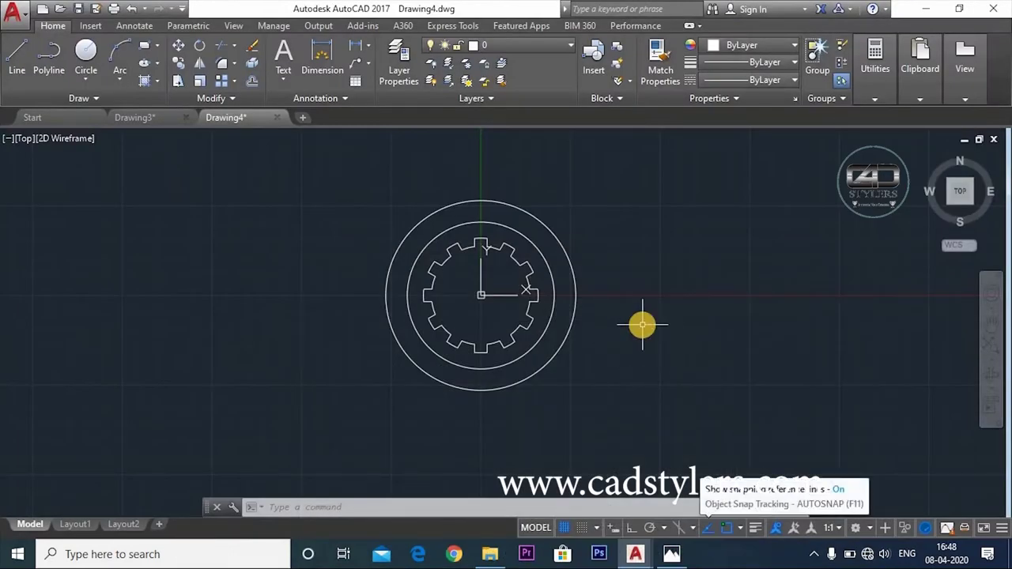
{"action": "type", "text": "c"}
{"action": "key", "text": "Return"}
{"action": "type", "text": "-41,-35"}
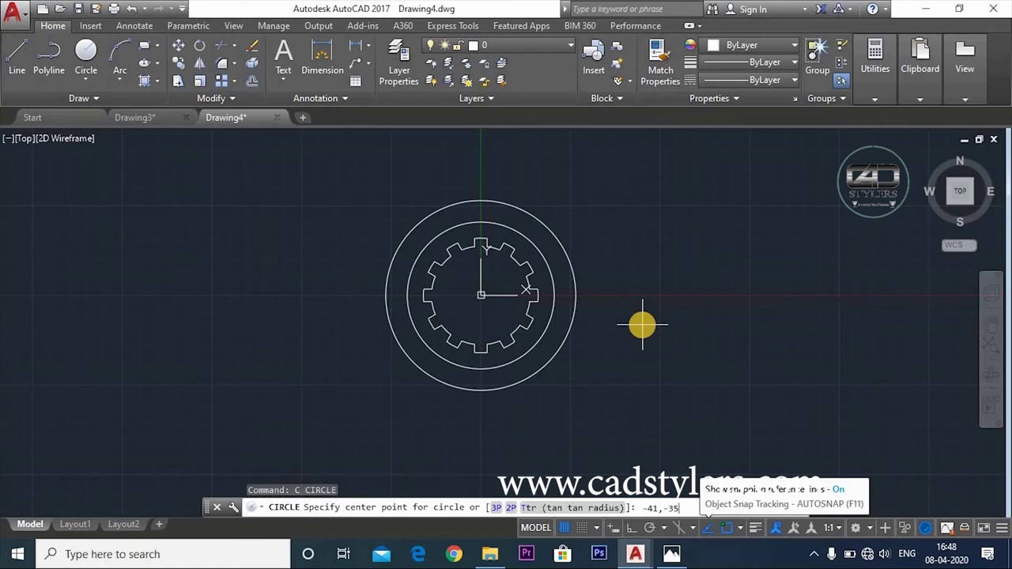
{"action": "key", "text": "Return"}
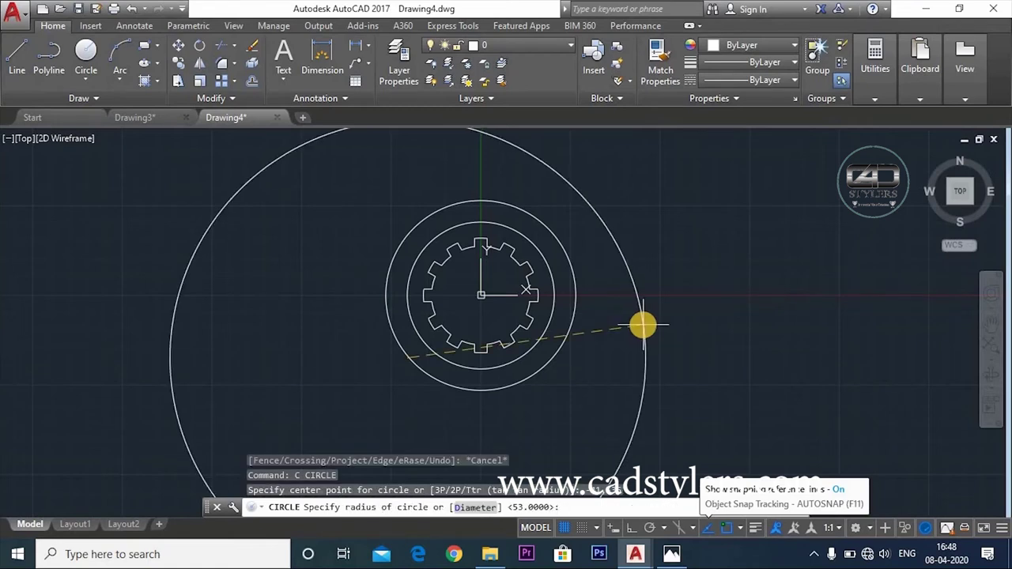
{"action": "type", "text": "6"}
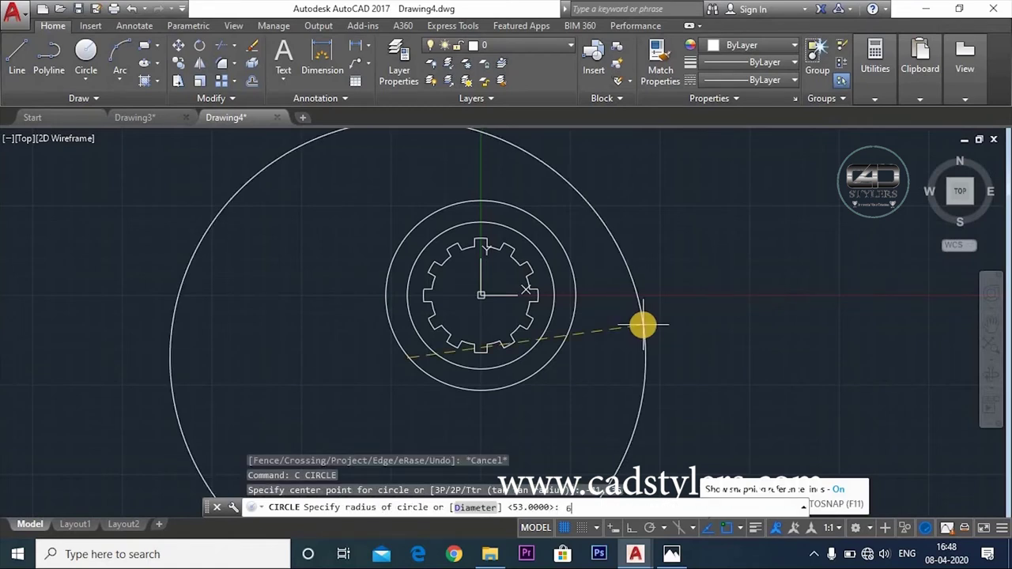
{"action": "key", "text": "Return"}
{"action": "key", "text": "Return"}
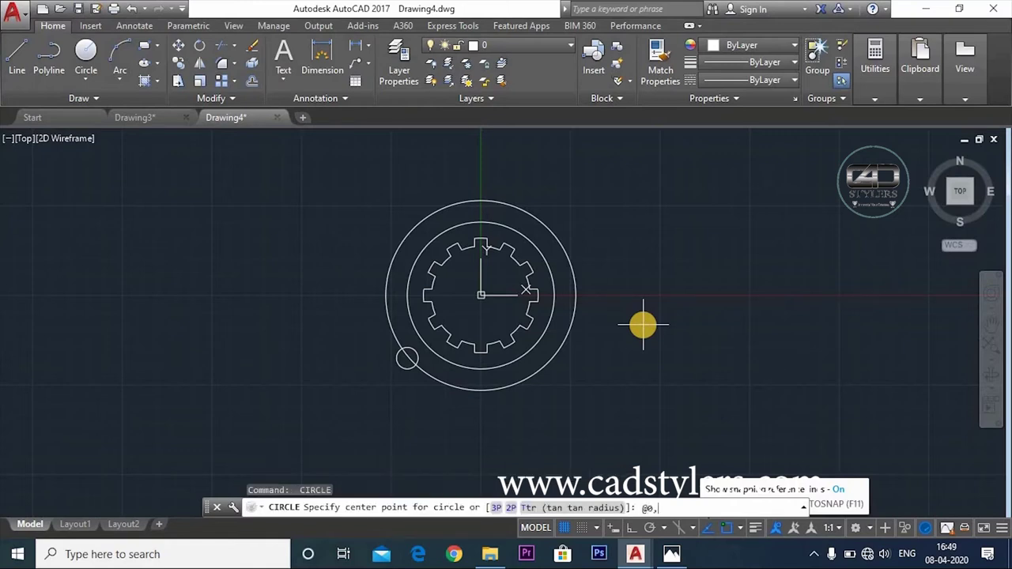
{"action": "type", "text": "0"}
{"action": "key", "text": "Return"}
{"action": "type", "text": "12"}
{"action": "key", "text": "Return"}
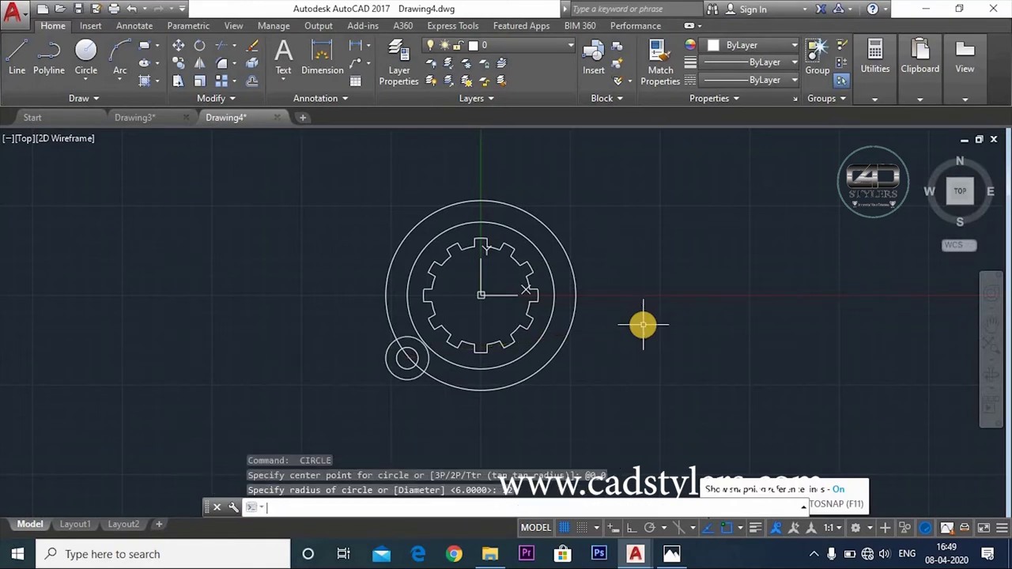
- Draw a vertical line upward from the radius-12 circle's left quadrant
{"action": "left_click", "coordinate": [671, 553]}
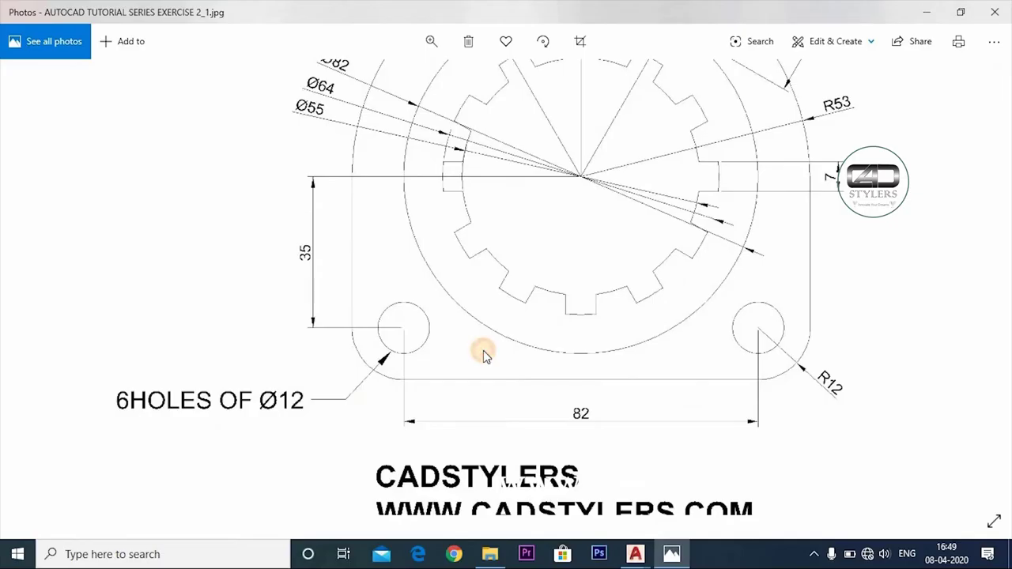
{"action": "left_click_drag", "start_coordinate": [483, 353], "coordinate": [463, 399]}
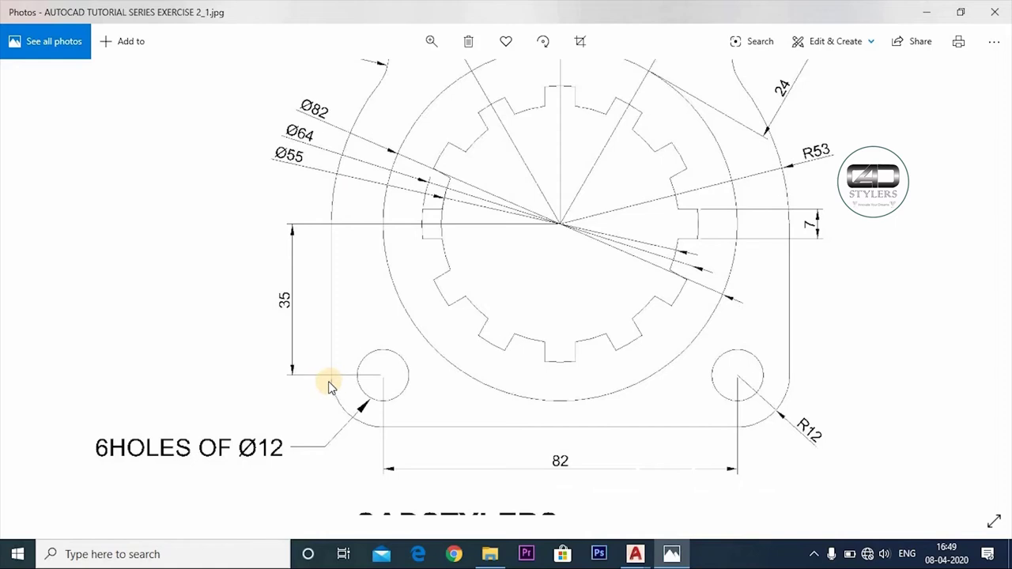
{"action": "left_click", "coordinate": [671, 553]}
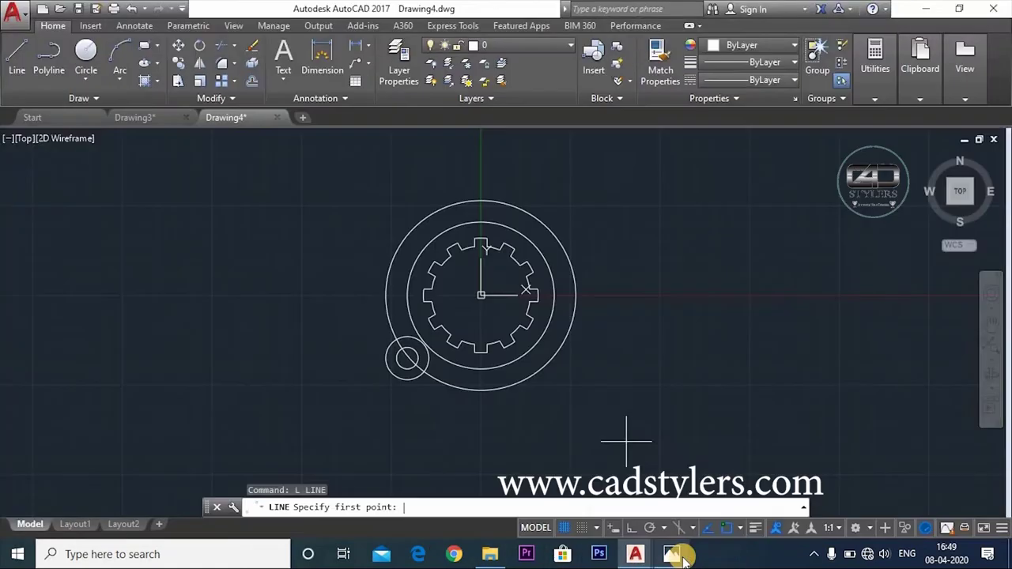
{"action": "left_click", "coordinate": [386, 358]}
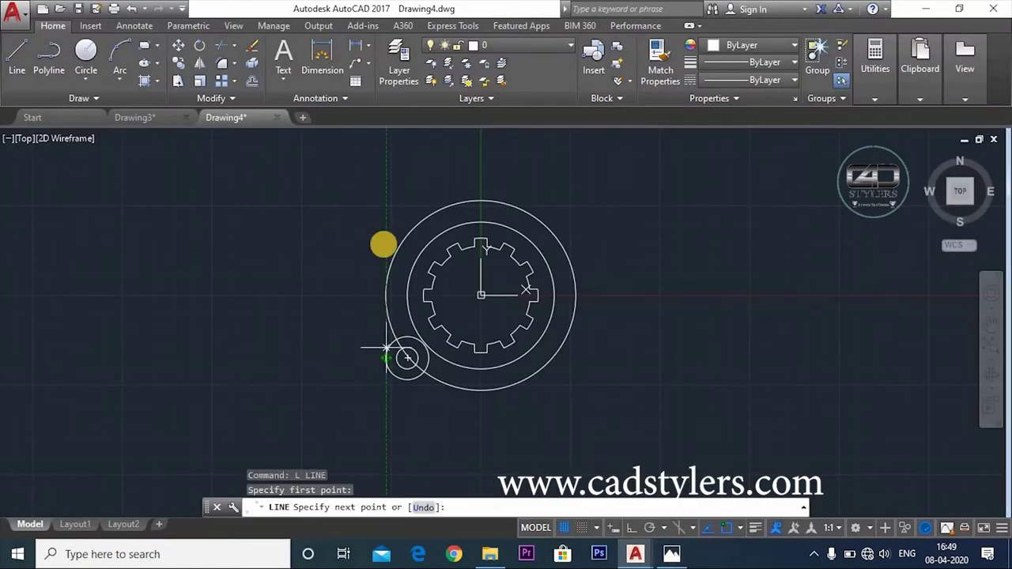
{"action": "left_click", "coordinate": [390, 183]}
{"action": "key", "text": "Escape"}
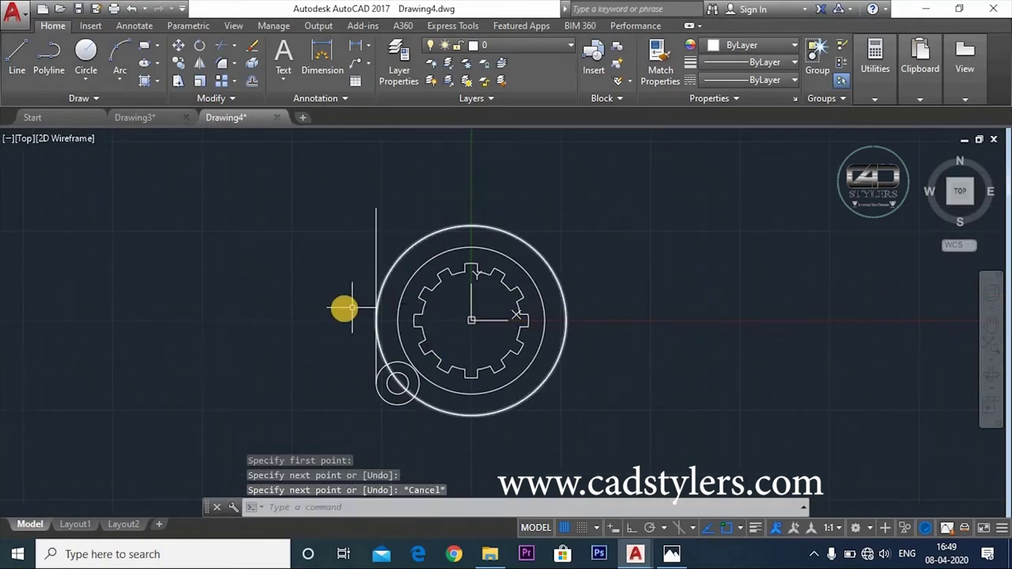
{"action": "left_click", "coordinate": [671, 554]}
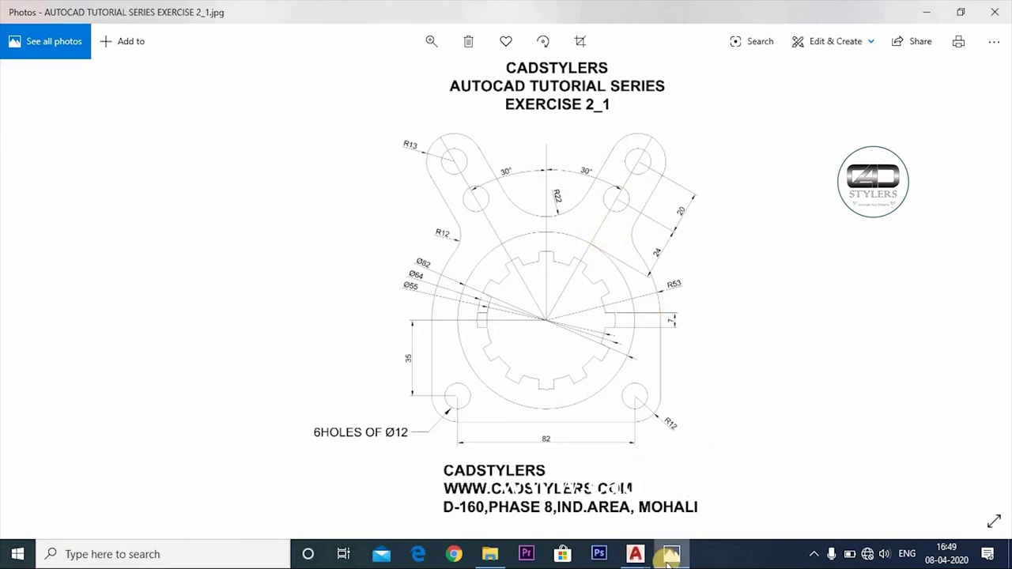
- Draw a 100-unit line from the origin at 60°, then undo it
{"action": "mouse_move", "coordinate": [671, 554]}
{"action": "left_click", "coordinate": [700, 515]}
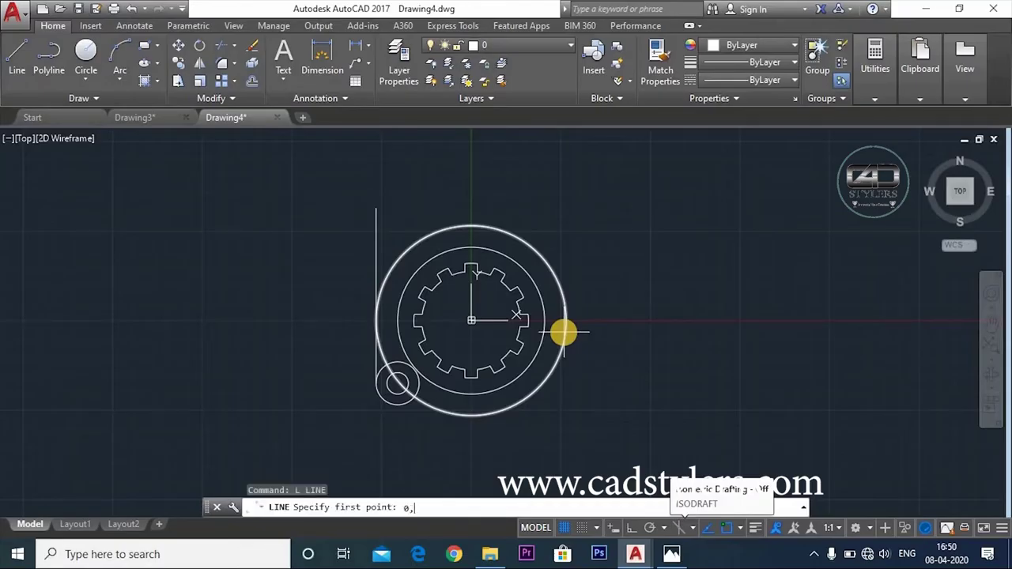
{"action": "key", "text": "Return"}
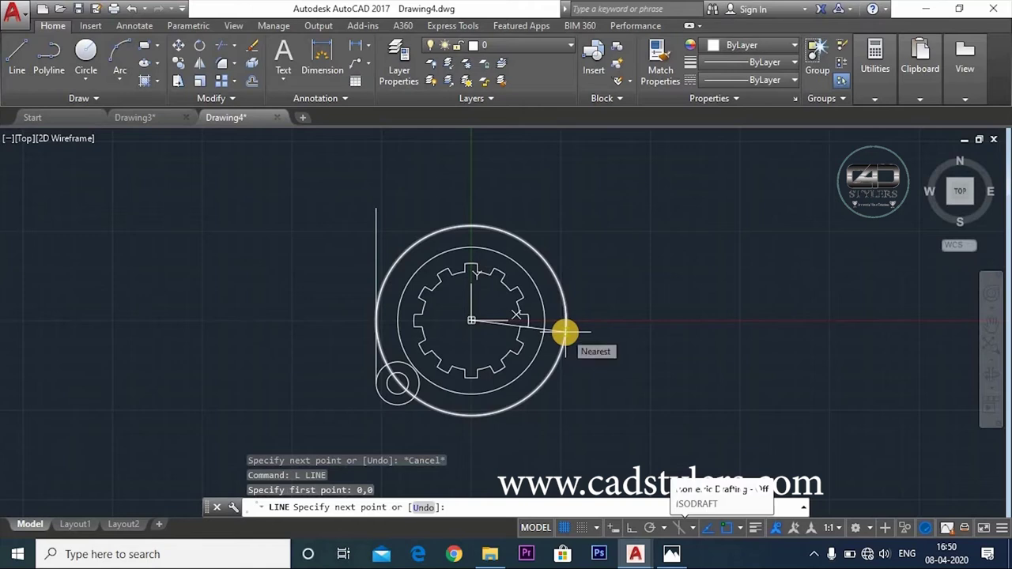
{"action": "type", "text": "@1"}
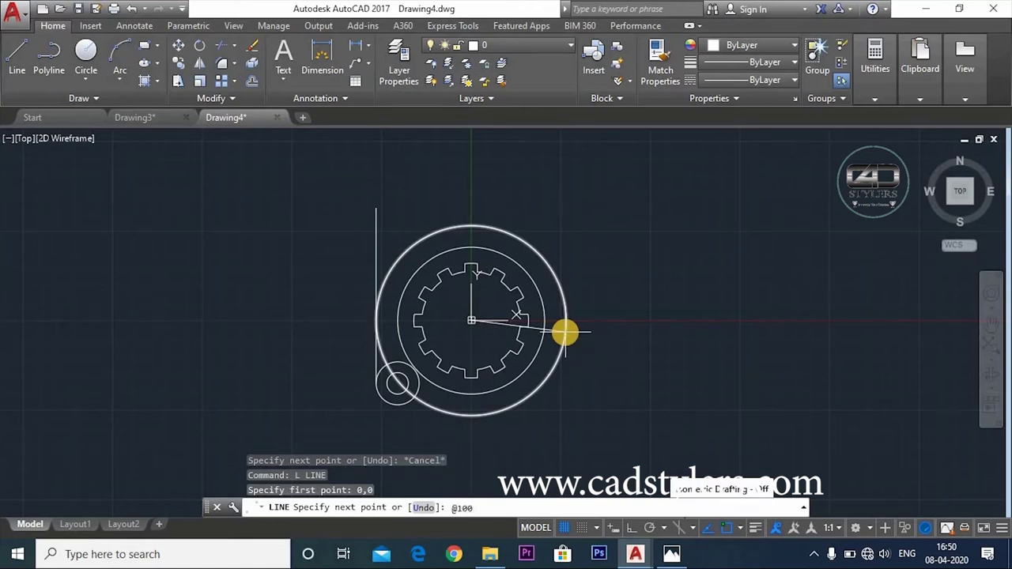
{"action": "type", "text": "0"}
{"action": "key", "text": "Return"}
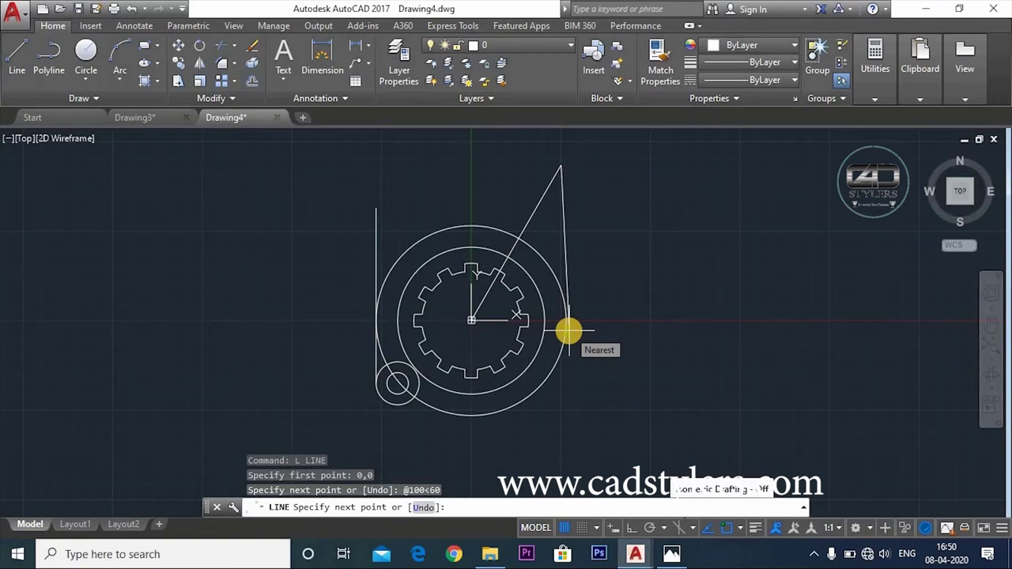
{"action": "key", "text": "Escape"}
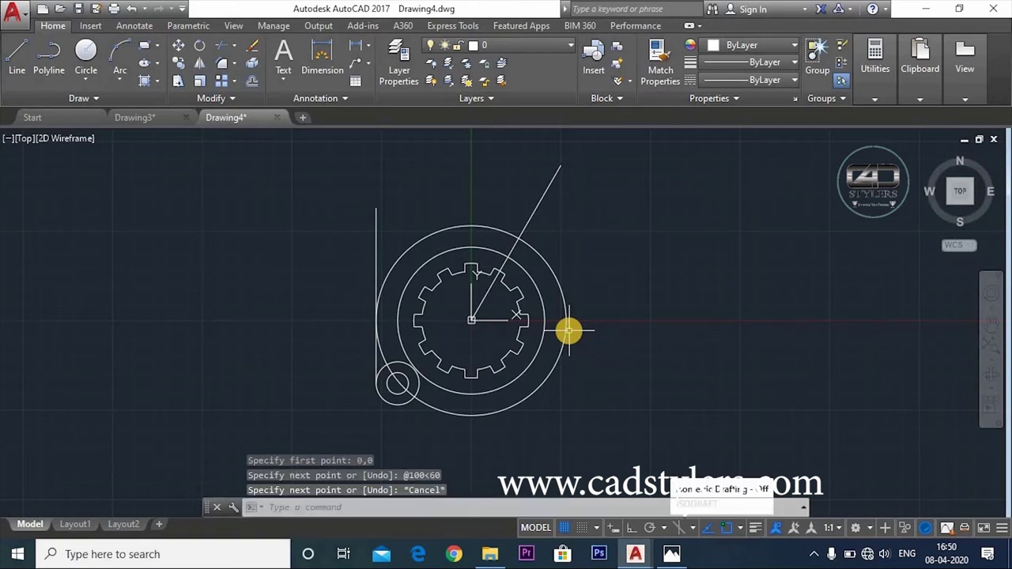
{"action": "key", "text": "ctrl+z"}
- Draw a 100-unit line from 0,0 at 120° instead
{"action": "type", "text": "L"}
{"action": "key", "text": "Return"}
{"action": "type", "text": "0"}
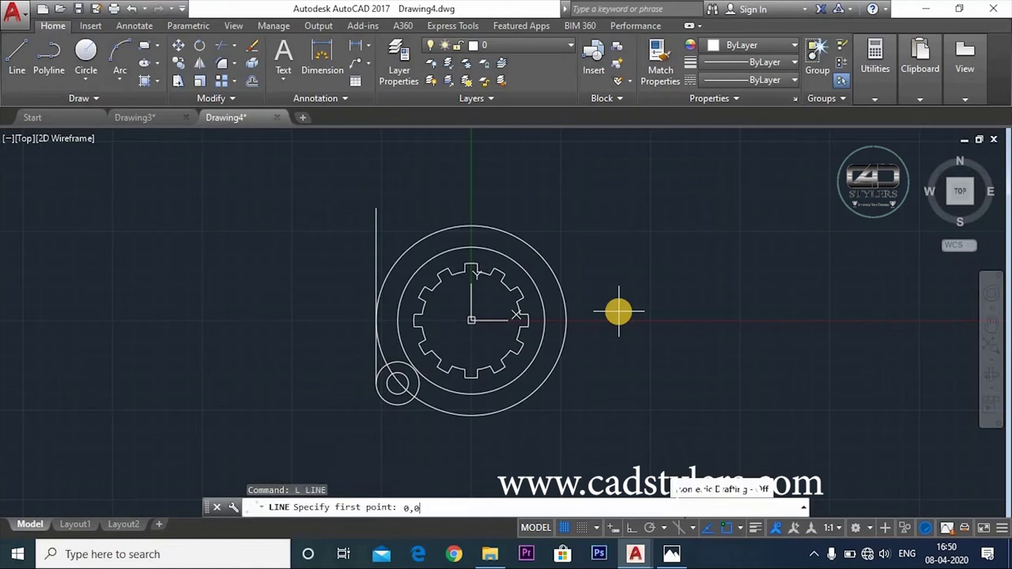
{"action": "key", "text": "Return"}
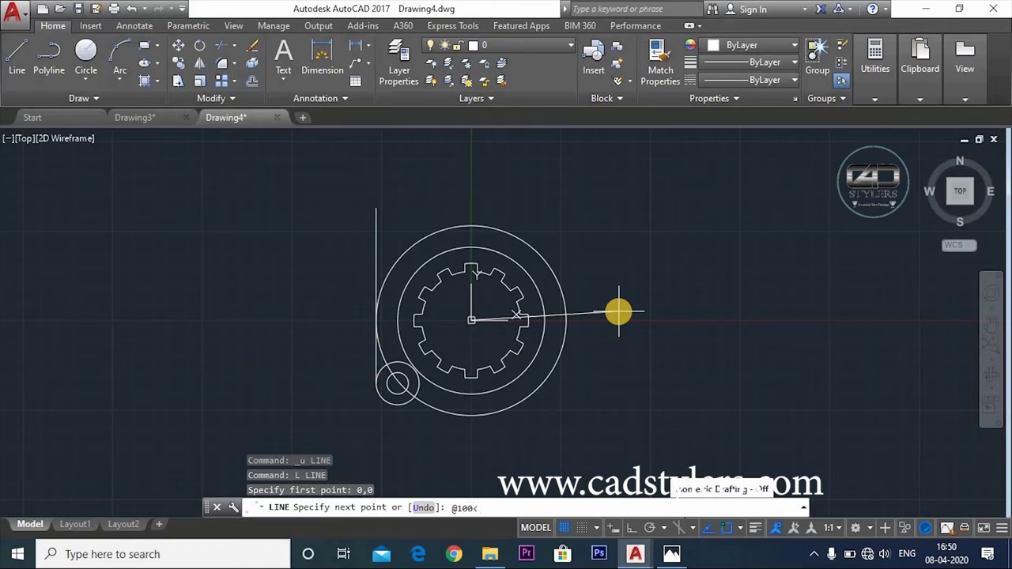
{"action": "key", "text": "Return"}
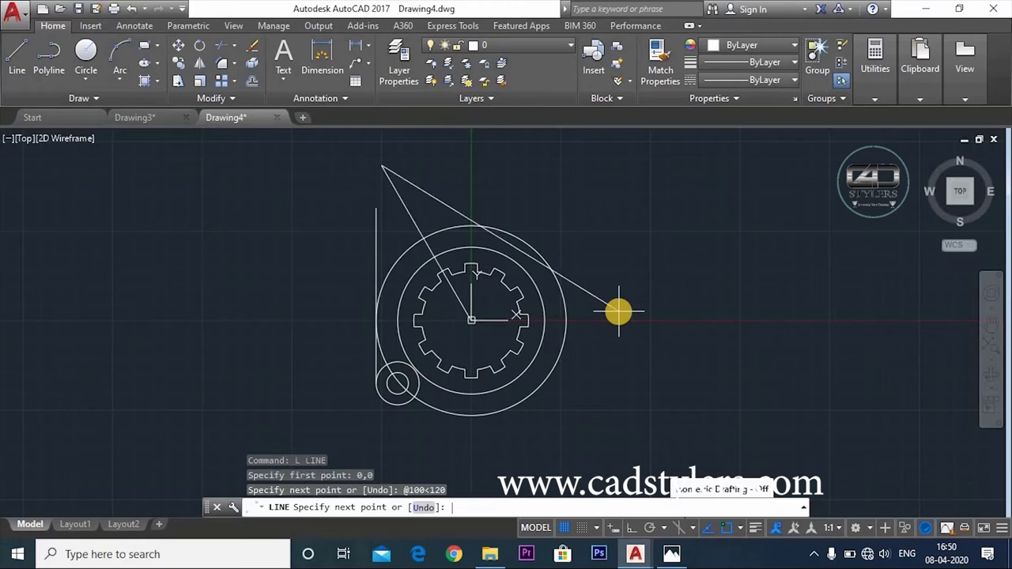
{"action": "key", "text": "Escape"}
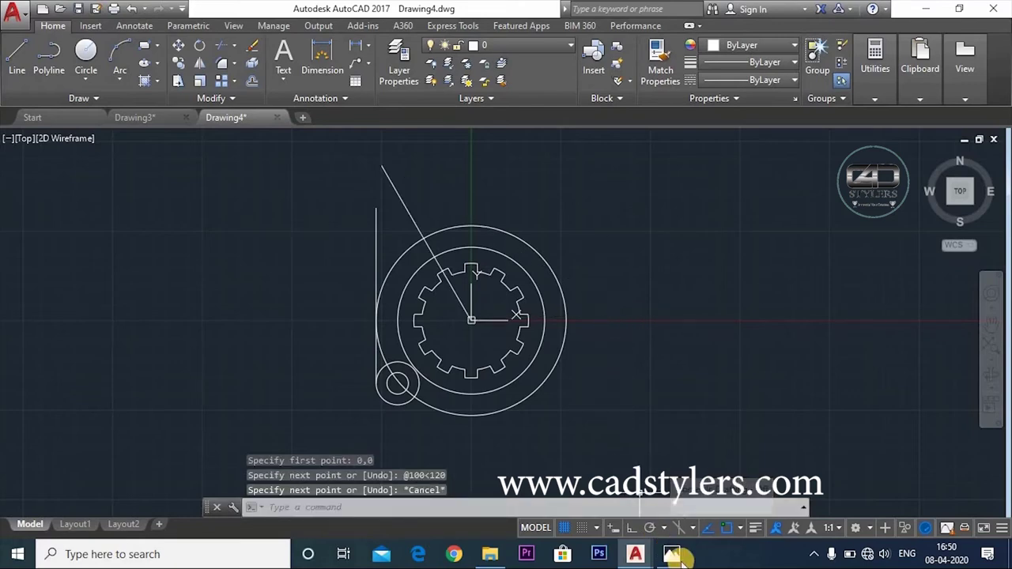
{"action": "left_click", "coordinate": [671, 553]}
- Zoom the Photos reference in on the upper lugs and their 20 and 24 dimensions
{"action": "scroll", "coordinate": [434, 172], "scroll_direction": "up", "scroll_amount": 1}
{"action": "scroll", "coordinate": [446, 146], "scroll_direction": "down", "scroll_amount": 2}
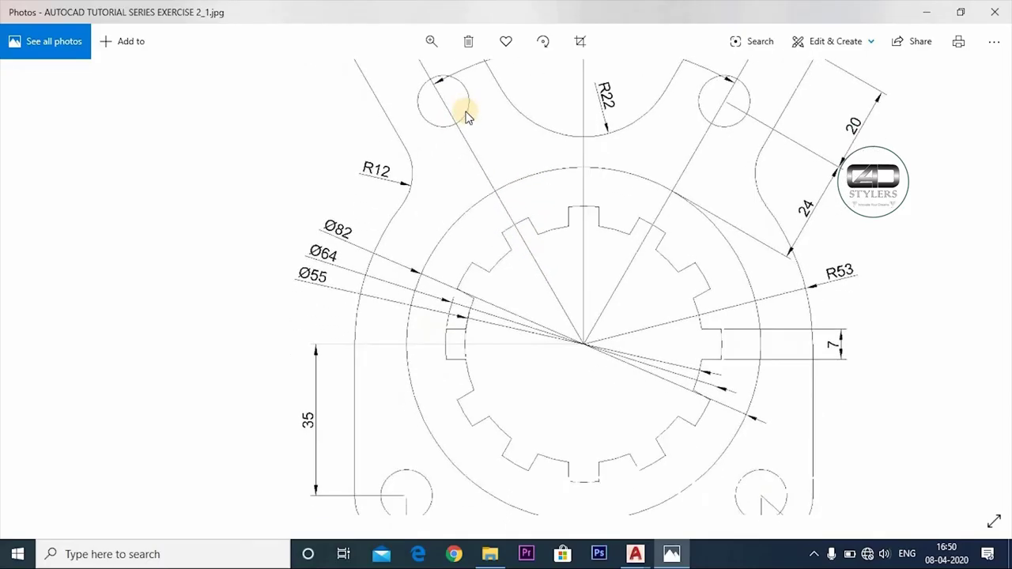
{"action": "scroll", "coordinate": [645, 296], "scroll_direction": "up", "scroll_amount": 4}
{"action": "mouse_move", "coordinate": [646, 296]}
{"action": "left_mouse_down"}
{"action": "mouse_move", "coordinate": [572, 228]}
{"action": "mouse_move", "coordinate": [556, 234]}
{"action": "left_mouse_up"}
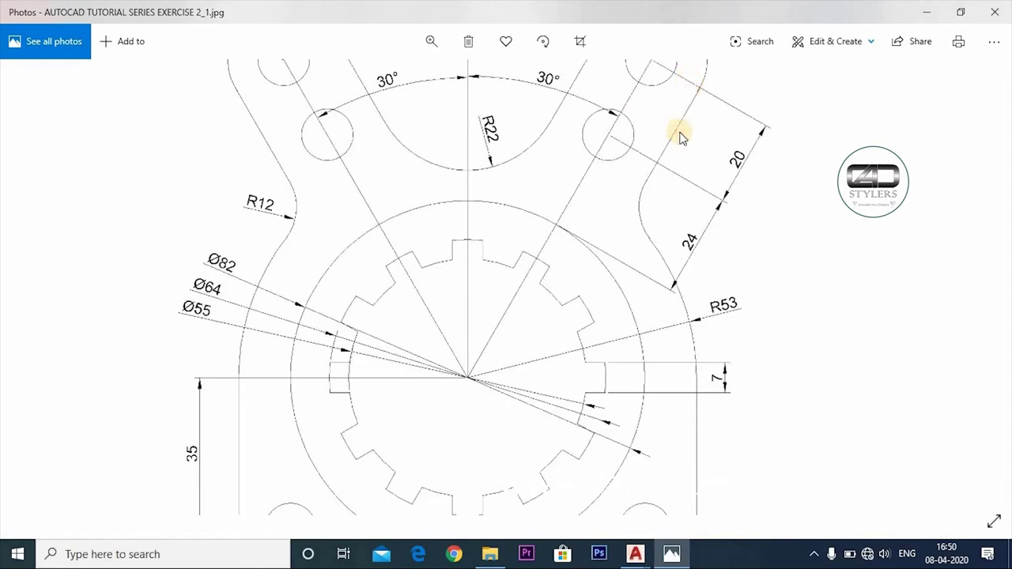
{"action": "scroll", "coordinate": [672, 190], "scroll_direction": "up", "scroll_amount": 1}
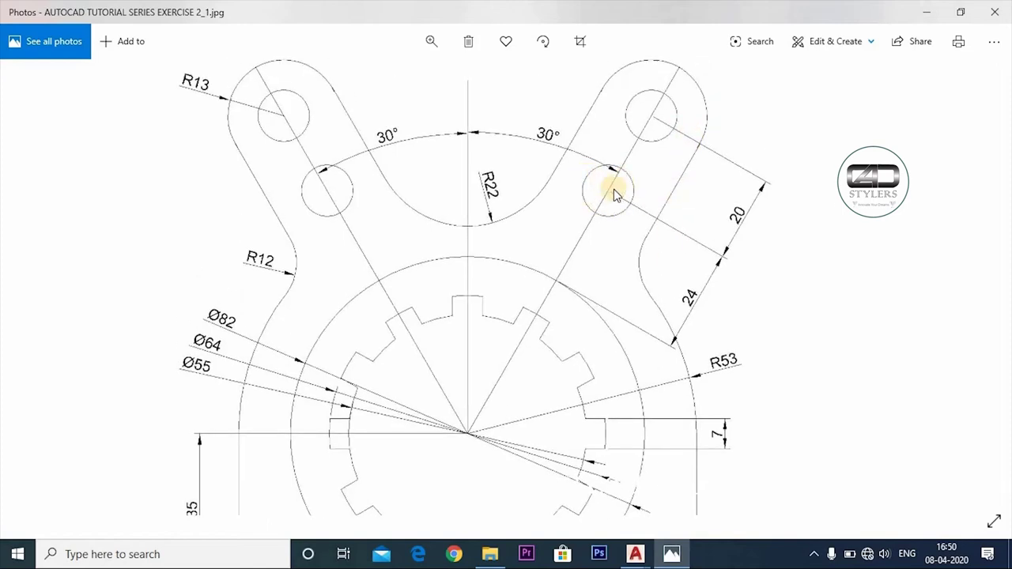
{"action": "left_click", "coordinate": [634, 554]}
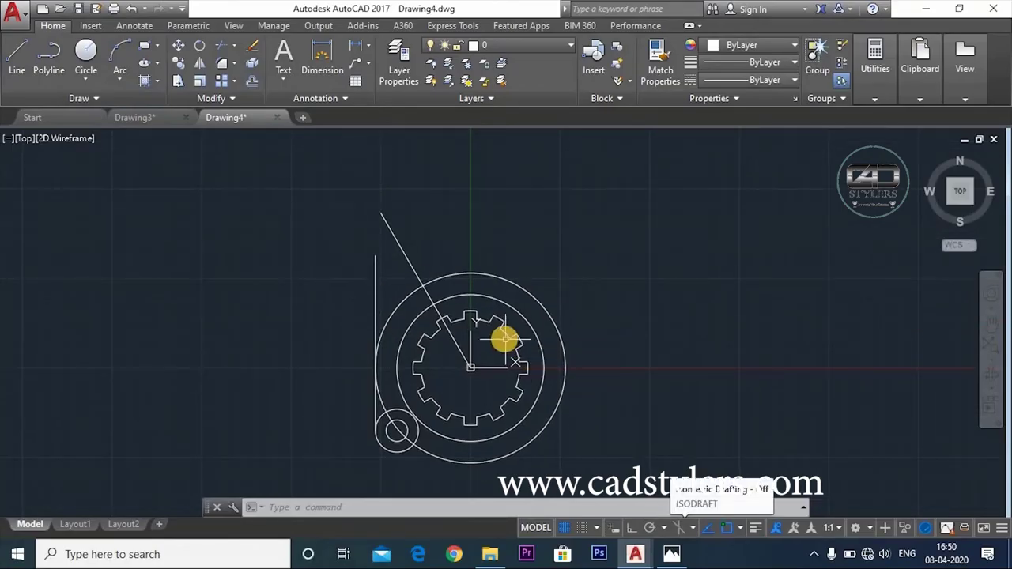
- Offset the inner circle 24 outward and the outer circle 20 outward
{"action": "type", "text": "o"}
{"action": "key", "text": "Return"}
{"action": "type", "text": "2"}
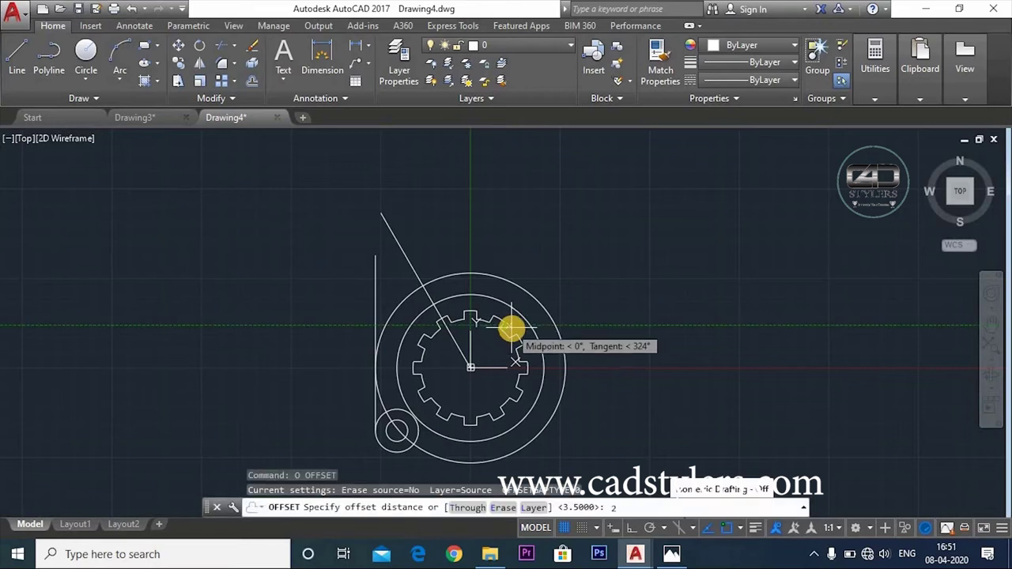
{"action": "type", "text": "4"}
{"action": "key", "text": "Return"}
{"action": "left_click", "coordinate": [521, 315]}
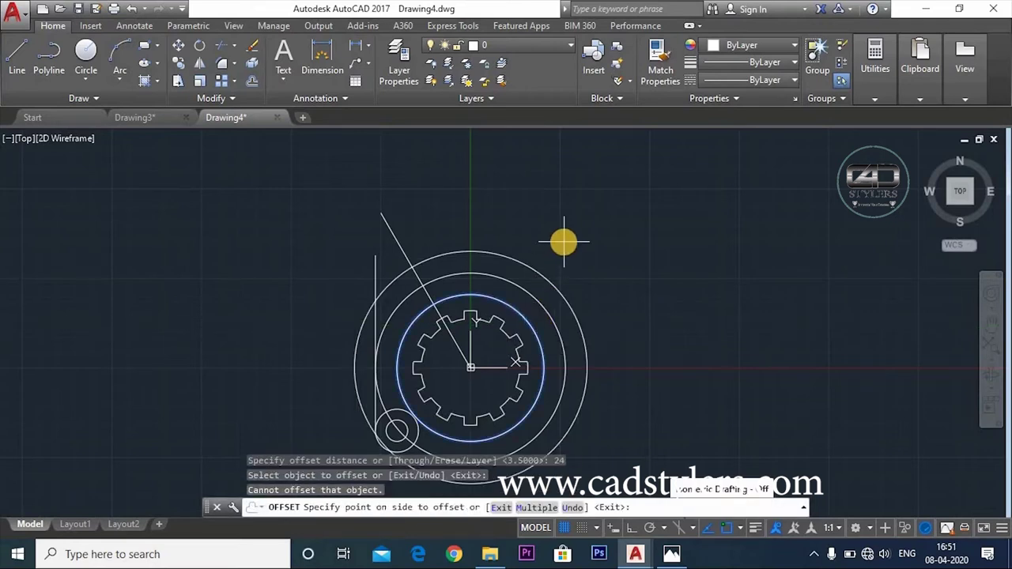
{"action": "left_click", "coordinate": [563, 242]}
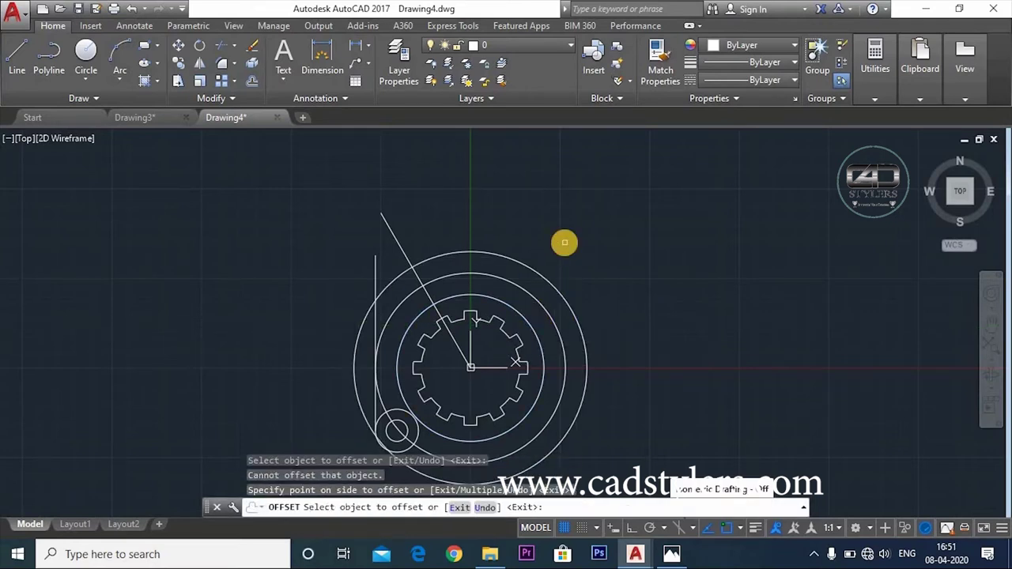
{"action": "key", "text": "Return"}
{"action": "type", "text": "o"}
{"action": "key", "text": "Return"}
{"action": "type", "text": "2"}
{"action": "key", "text": "Return"}
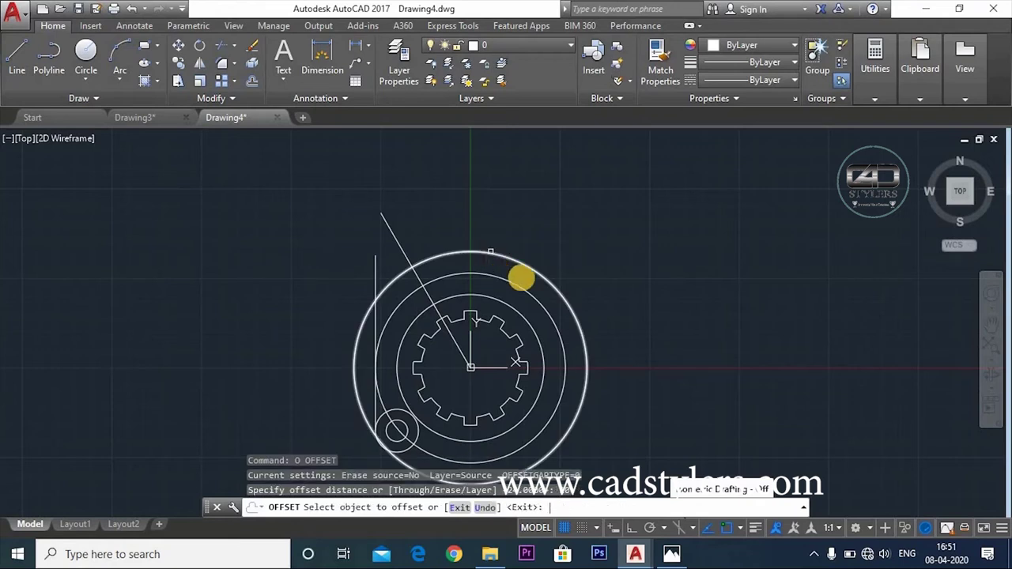
{"action": "left_click", "coordinate": [452, 250]}
{"action": "left_click", "coordinate": [445, 227]}
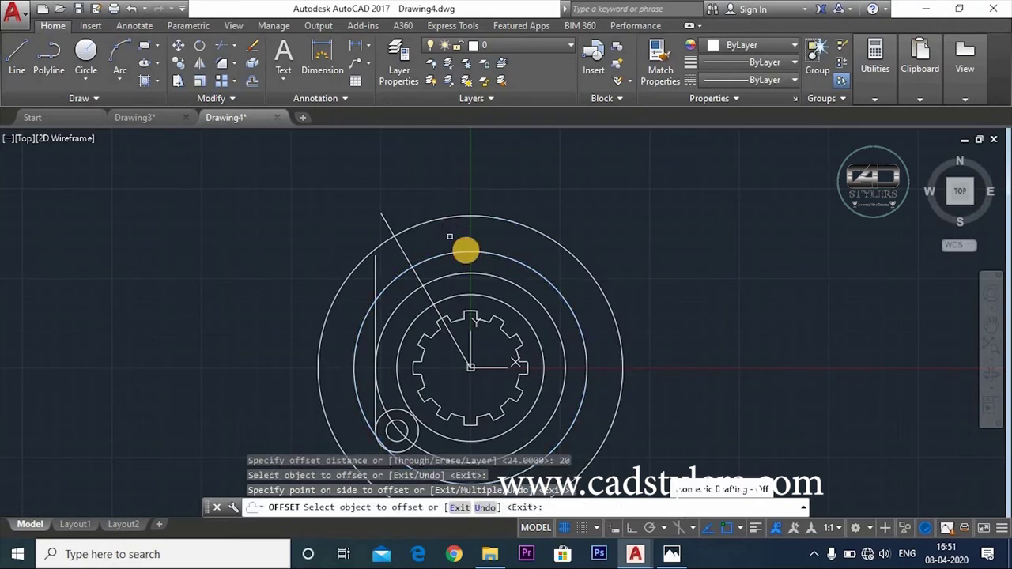
{"action": "key", "text": "Escape"}
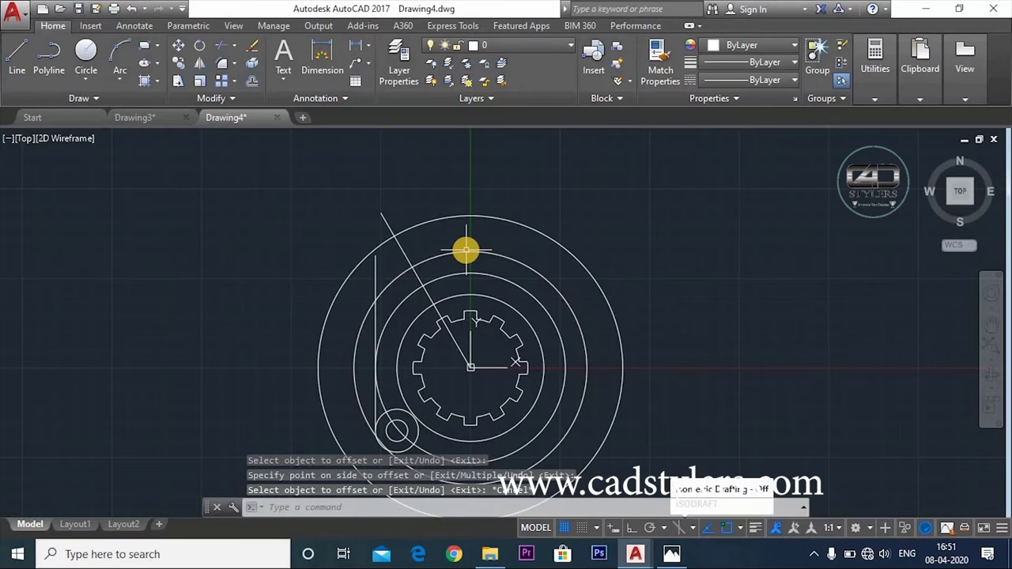
- Draw radius-6 circles at both points where the 120° line crosses the offset circles
{"action": "type", "text": "c"}
{"action": "key", "text": "Return"}
{"action": "middle_click_drag", "start_coordinate": [427, 275], "coordinate": [501, 253]}
{"action": "left_click", "coordinate": [487, 245]}
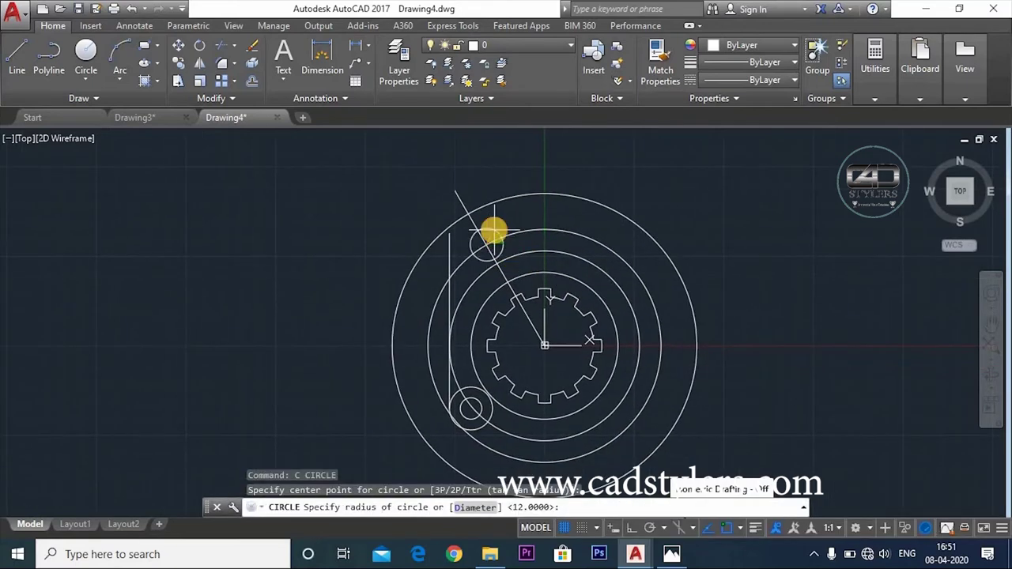
{"action": "left_click", "coordinate": [671, 553]}
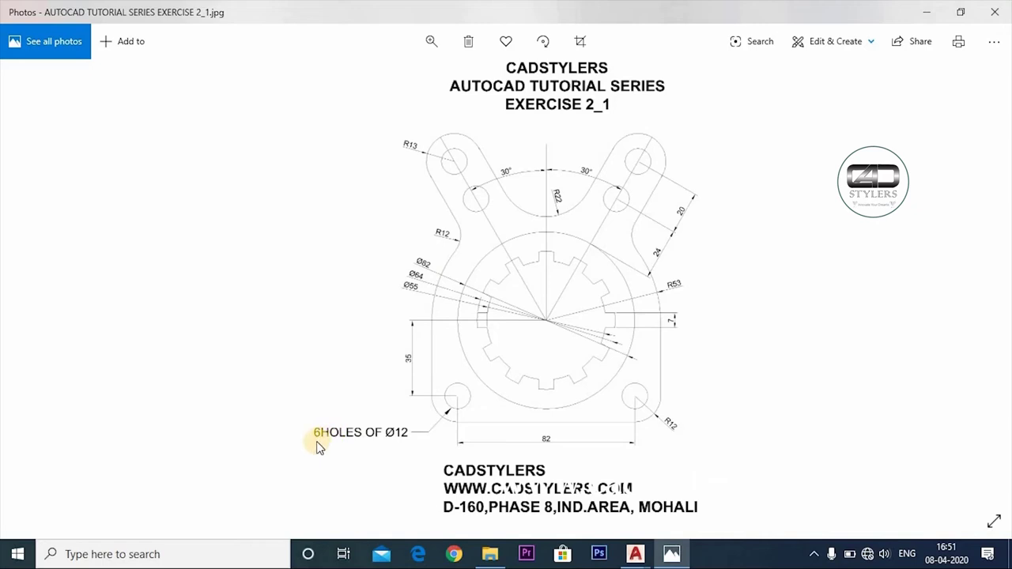
{"action": "left_click", "coordinate": [635, 554]}
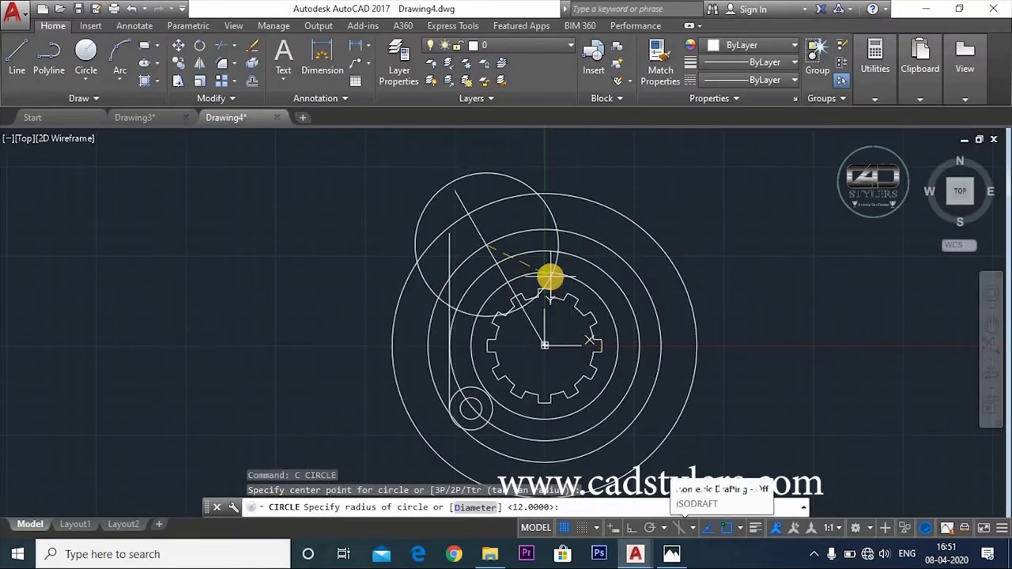
{"action": "type", "text": "6"}
{"action": "key", "text": "Return"}
{"action": "key", "text": "Return"}
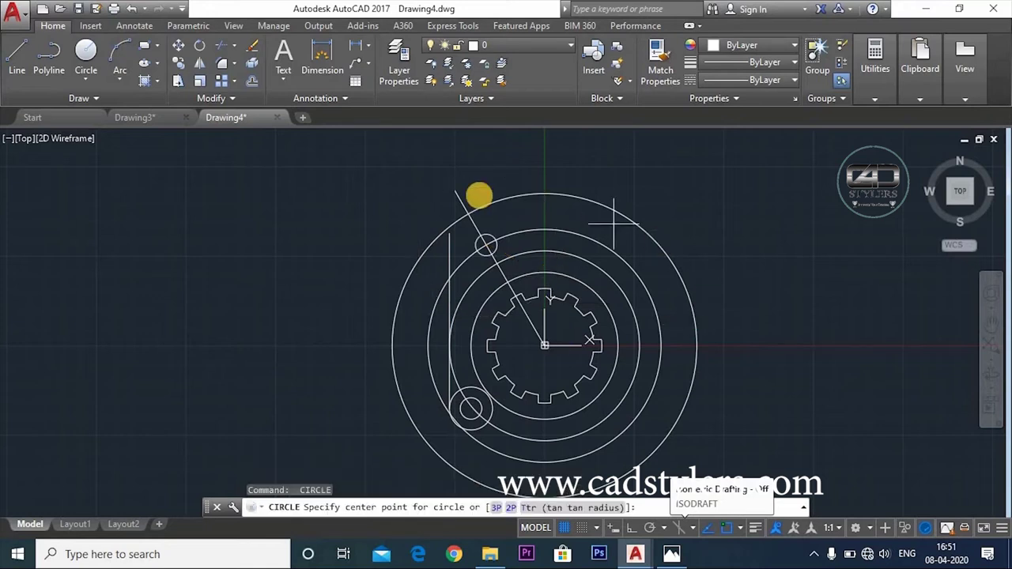
{"action": "left_click", "coordinate": [468, 212]}
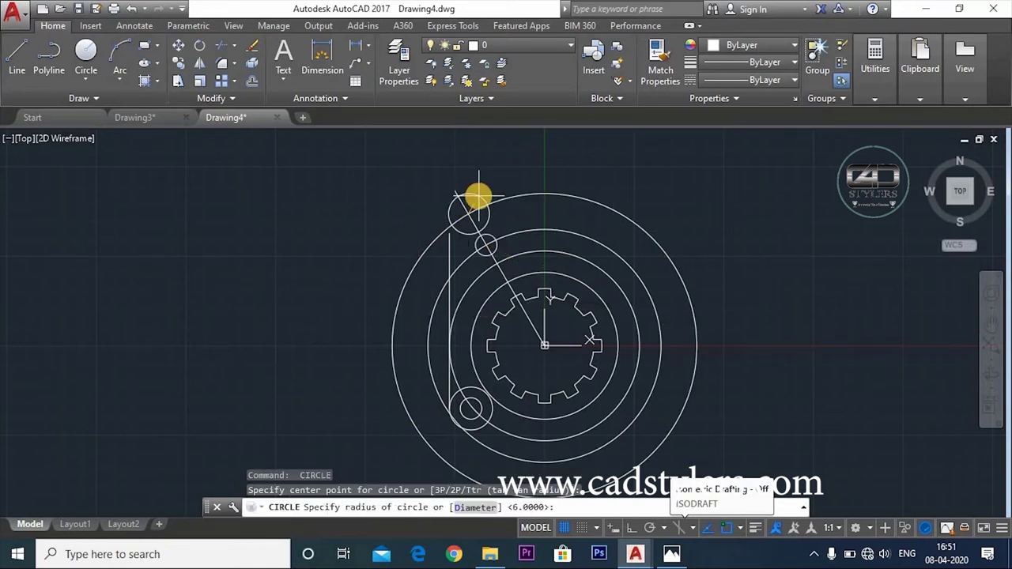
{"action": "type", "text": "6"}
{"action": "key", "text": "Return"}
{"action": "middle_click_drag", "start_coordinate": [508, 260], "coordinate": [522, 213]}
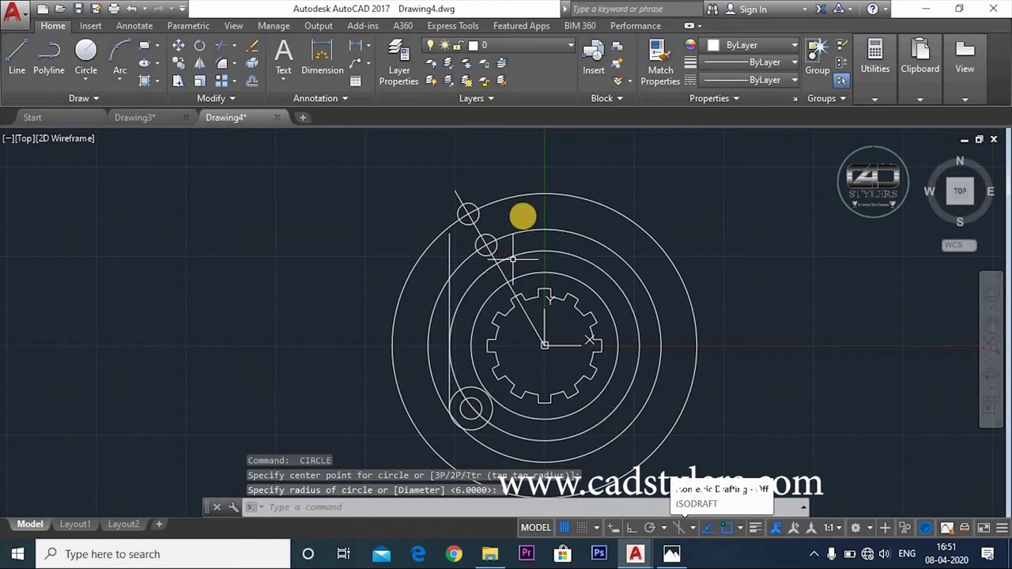
{"action": "key", "text": "Escape"}
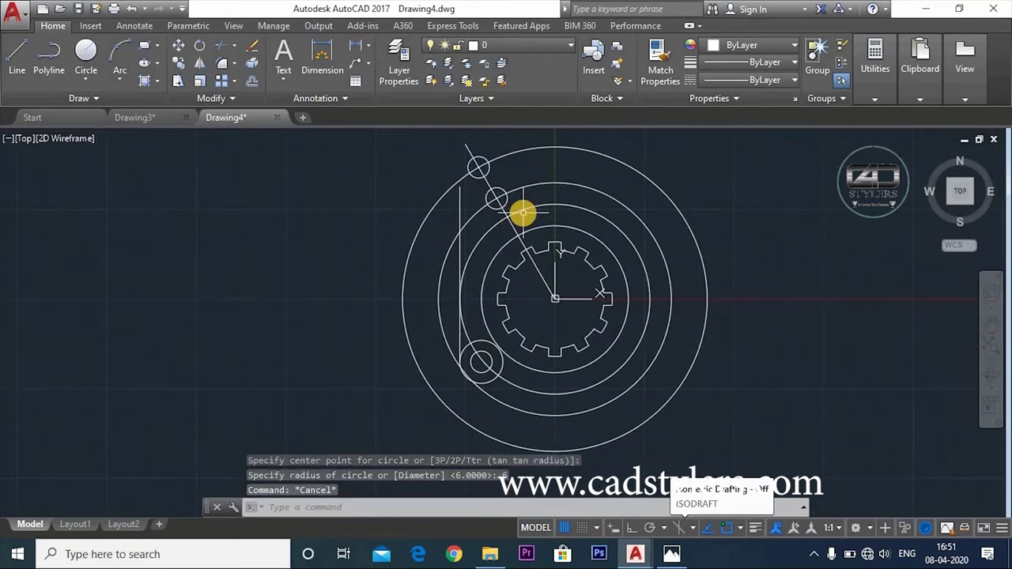
{"action": "key", "text": "Escape"}
- Erase the two outer construction circles
{"action": "type", "text": "E"}
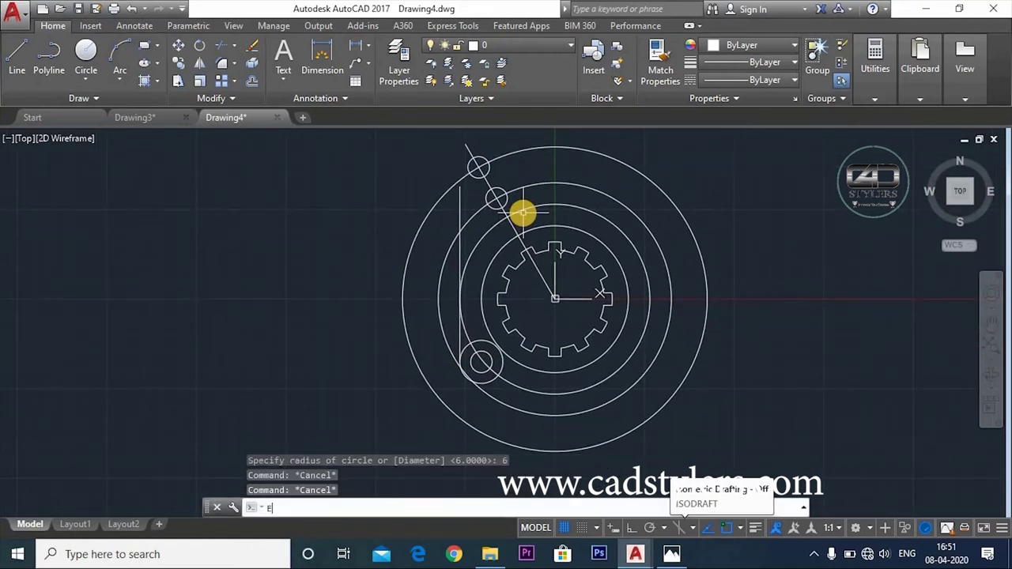
{"action": "key", "text": "Return"}
{"action": "left_click", "coordinate": [607, 167]}
{"action": "left_click", "coordinate": [612, 221]}
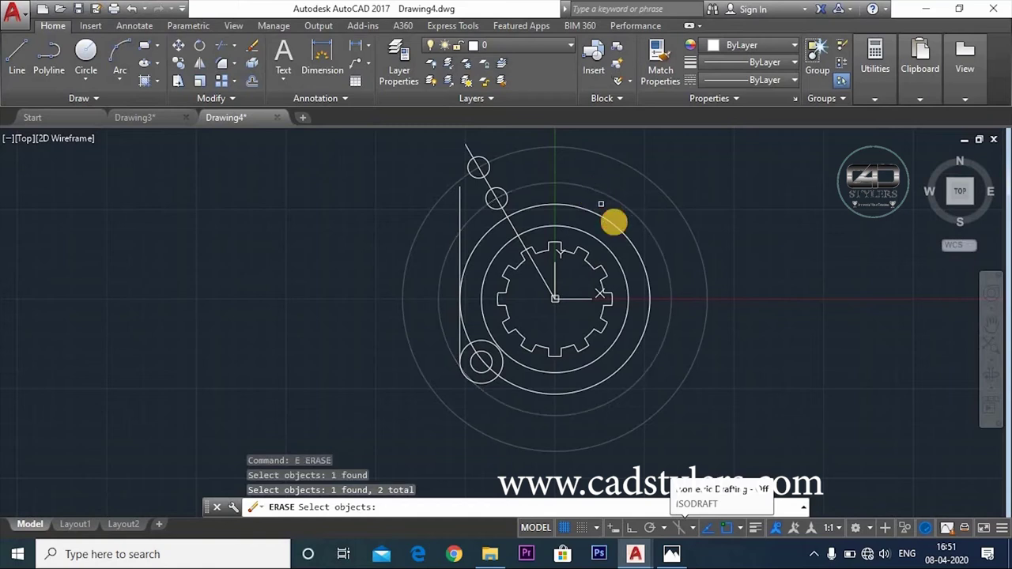
{"action": "key", "text": "Return"}
{"action": "mouse_move", "coordinate": [697, 304]}
{"action": "middle_mouse_down"}
{"action": "mouse_move", "coordinate": [671, 381]}
{"action": "mouse_move", "coordinate": [678, 335]}
{"action": "middle_mouse_up"}
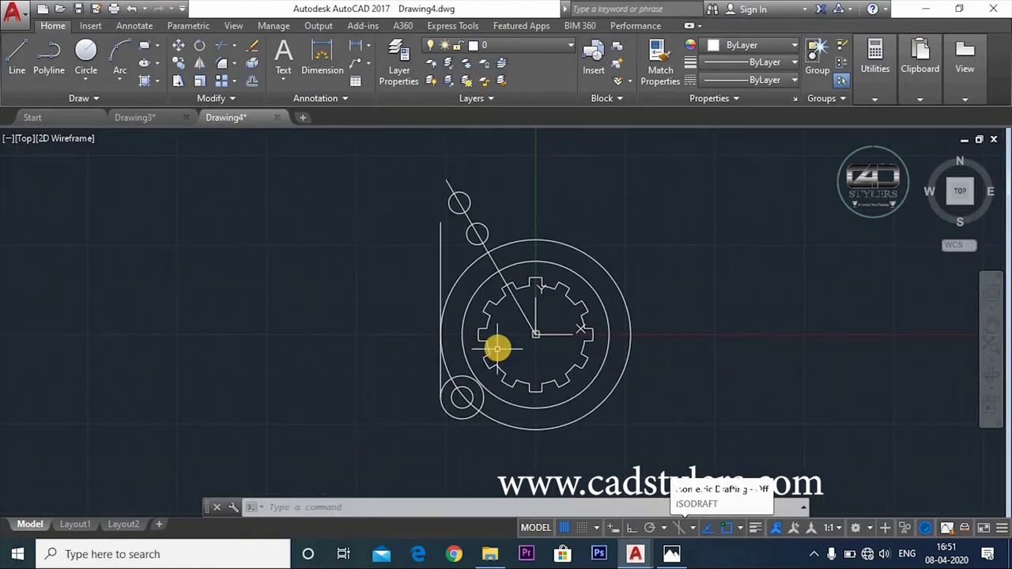
- Mirror the left holes, side edge and slanted line across the 0,0–0,10 axis, keeping originals
{"action": "type", "text": "Mi"}
{"action": "key", "text": "Return"}
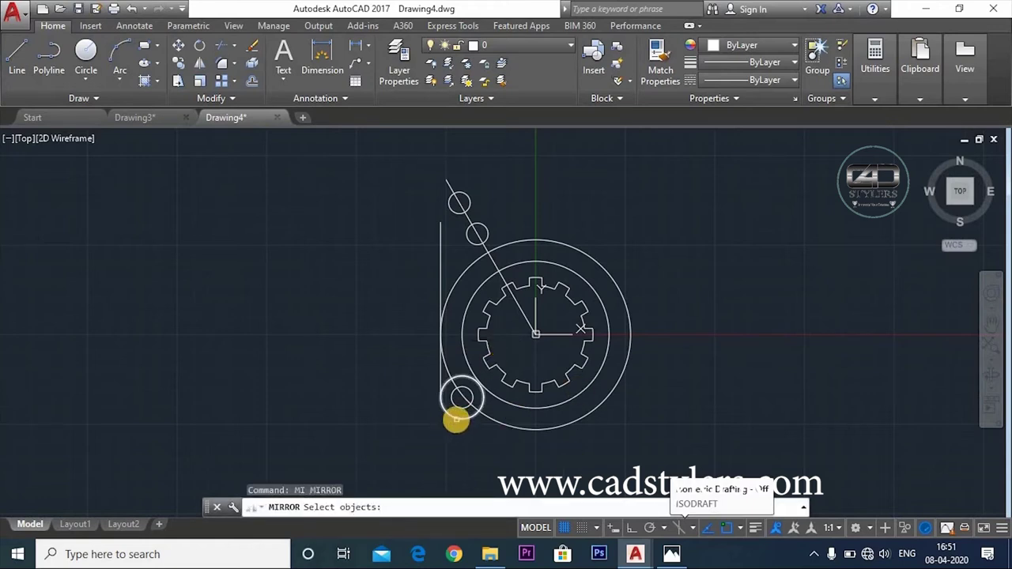
{"action": "left_click", "coordinate": [456, 419]}
{"action": "left_click", "coordinate": [459, 403]}
{"action": "left_click", "coordinate": [440, 286]}
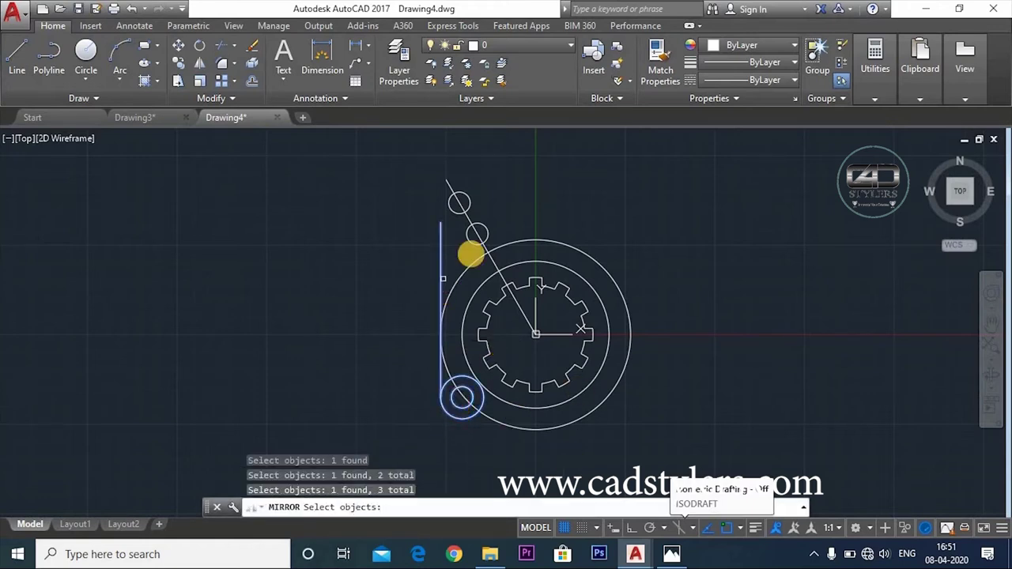
{"action": "left_click", "coordinate": [472, 244]}
{"action": "left_click", "coordinate": [458, 211]}
{"action": "left_click", "coordinate": [467, 220]}
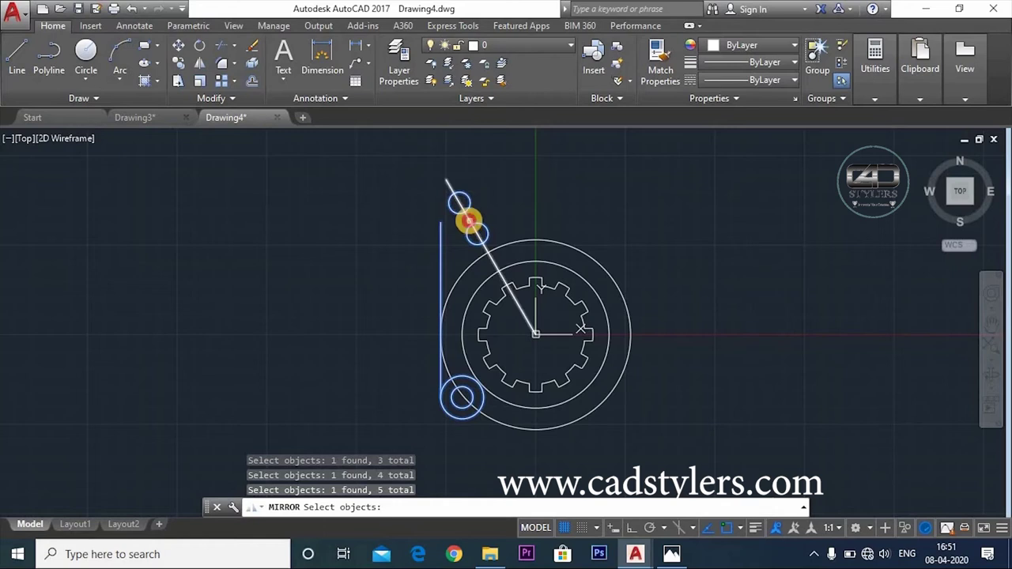
{"action": "key", "text": "Return"}
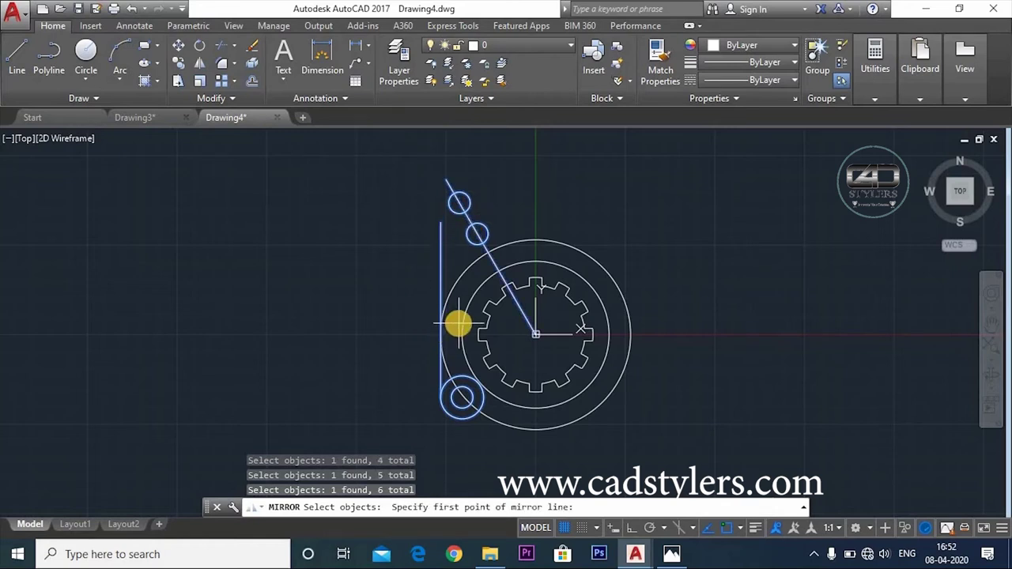
{"action": "key", "text": "Return"}
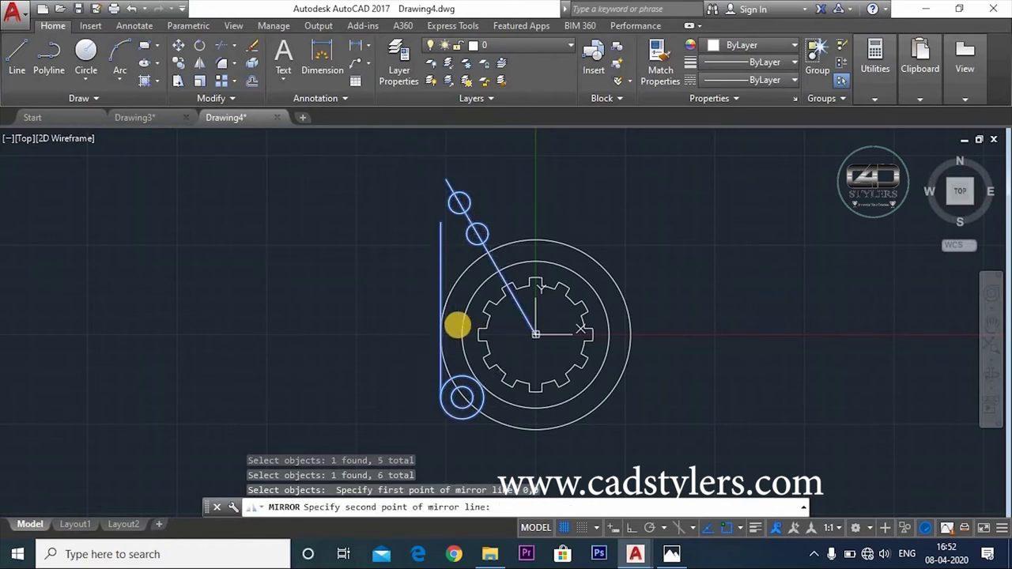
{"action": "type", "text": "0,10"}
{"action": "key", "text": "Return"}
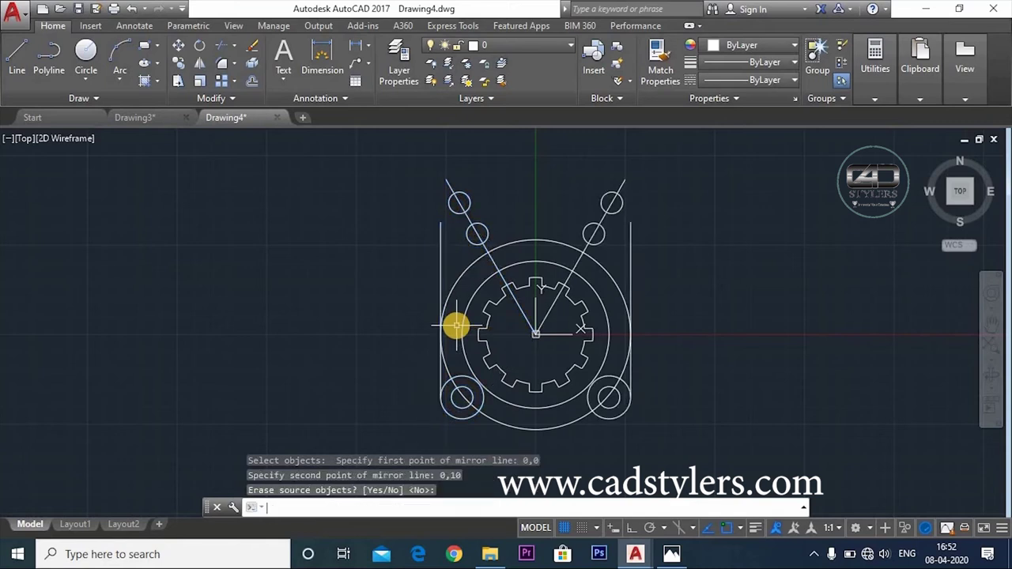
{"action": "key", "text": "Return"}
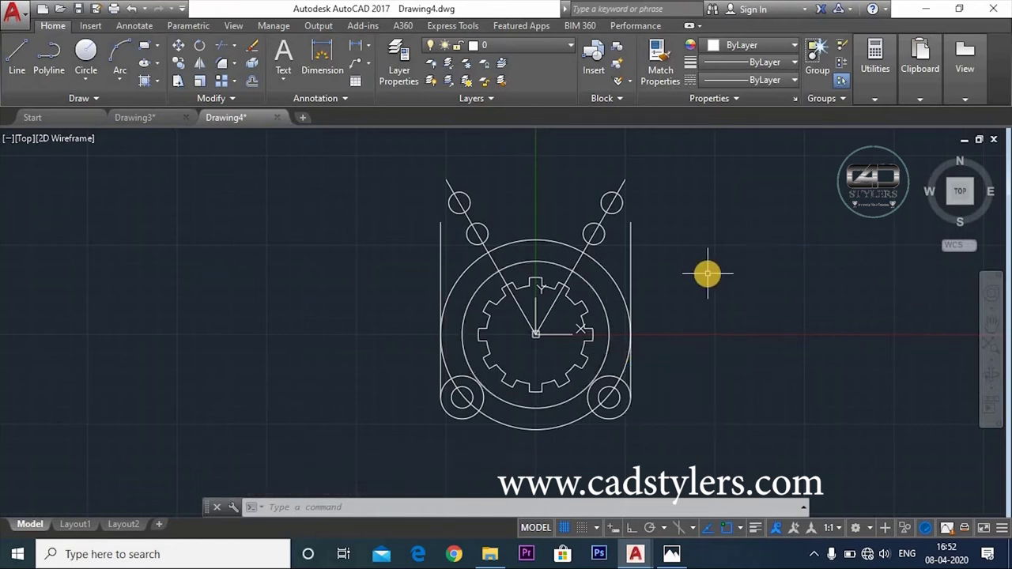
- Draw a larger circle concentric with the top-left hole as the lug's outer boundary
{"action": "left_click", "coordinate": [671, 553]}
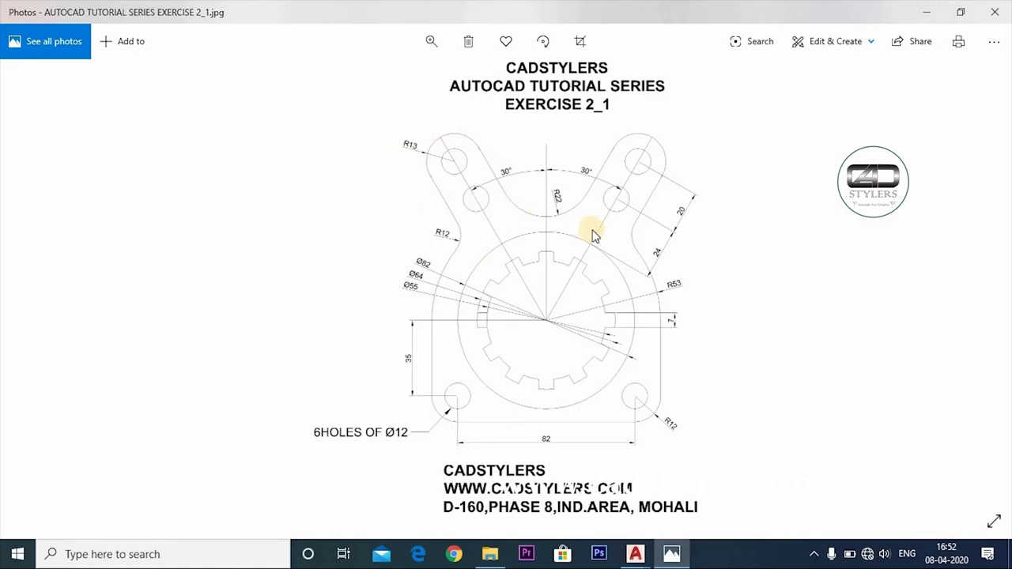
{"action": "left_click", "coordinate": [671, 553]}
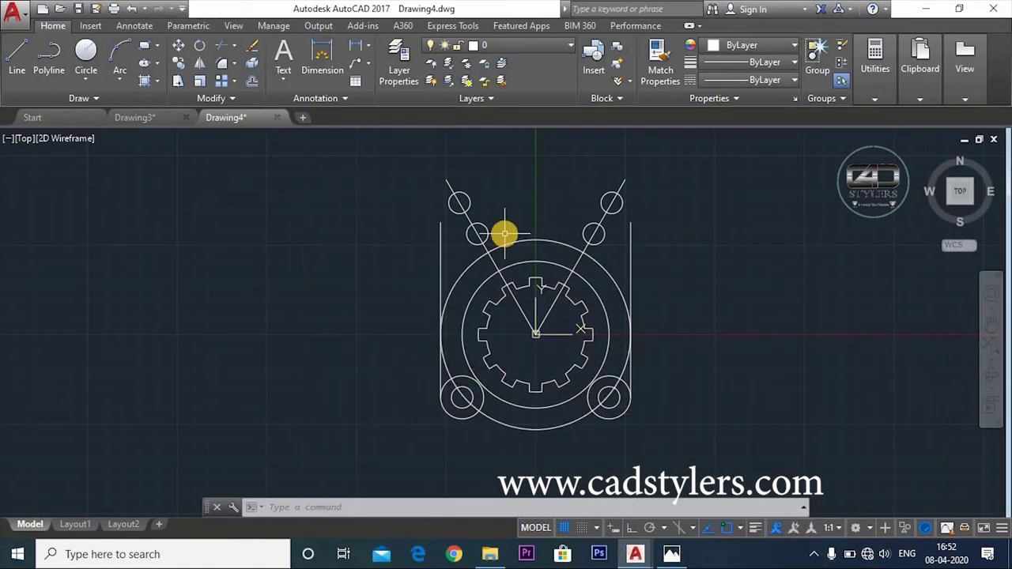
{"action": "type", "text": "c"}
{"action": "key", "text": "Return"}
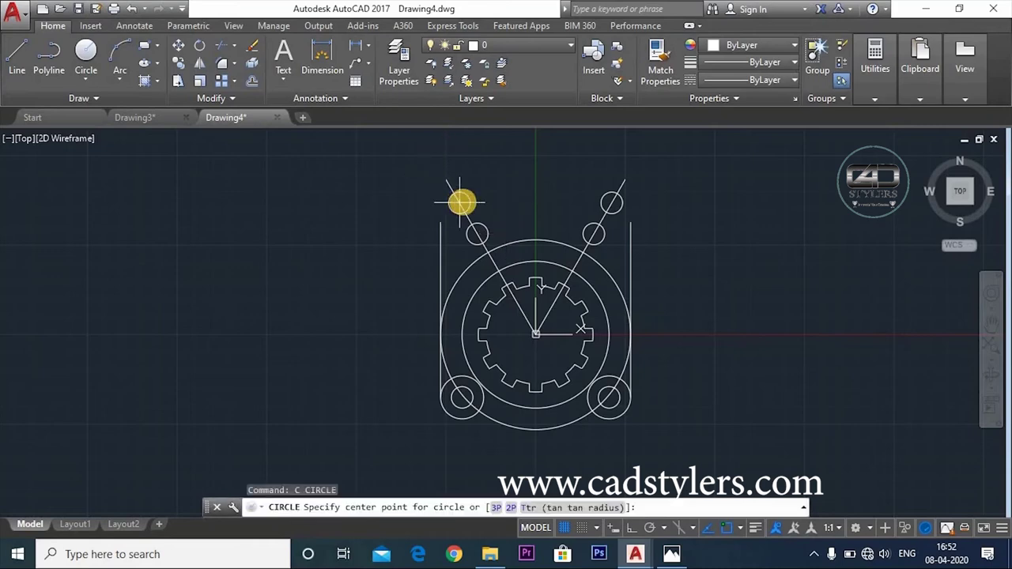
{"action": "left_click", "coordinate": [459, 203]}
{"action": "key", "text": "alt+Tab"}
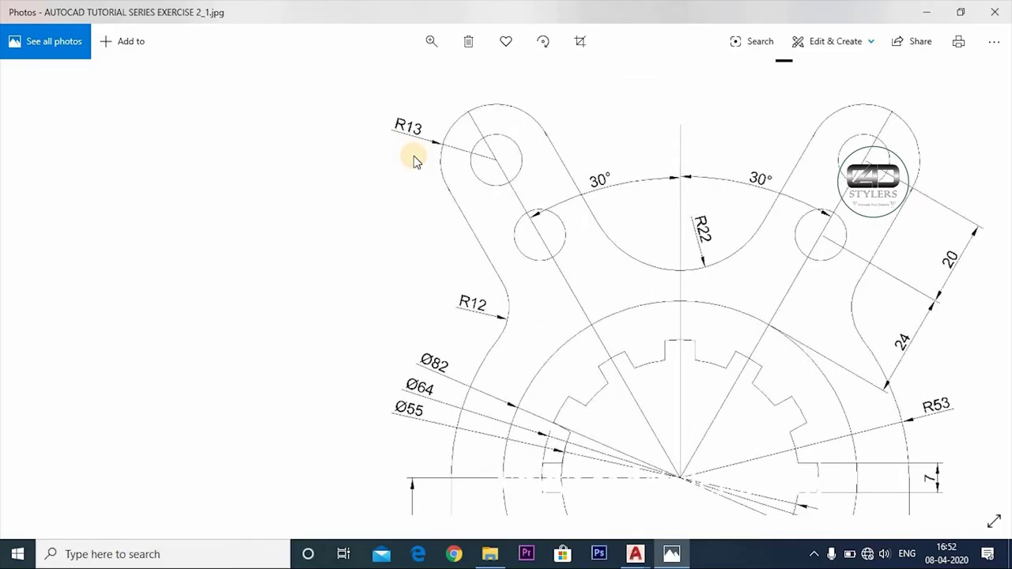
{"action": "left_click", "coordinate": [671, 553]}
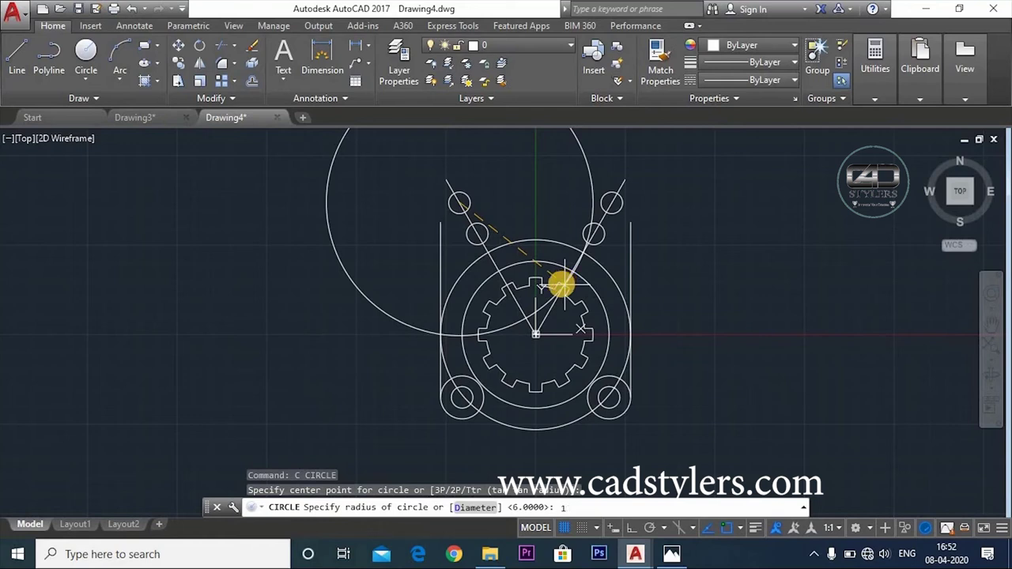
{"action": "type", "text": "5"}
{"action": "key", "text": "Return"}
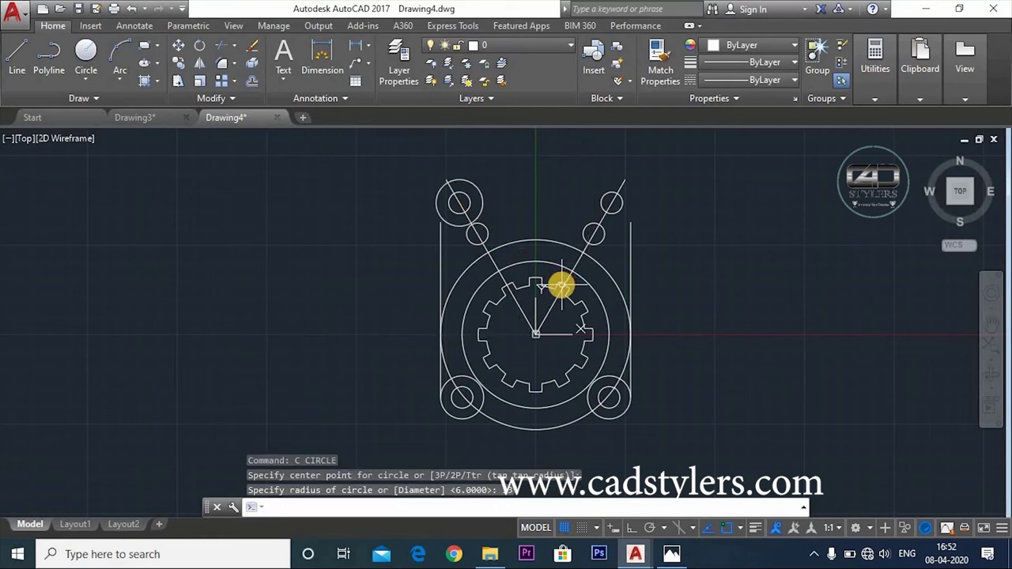
- Offset both slanted arm lines 13 units to each side
{"action": "key", "text": "Return"}
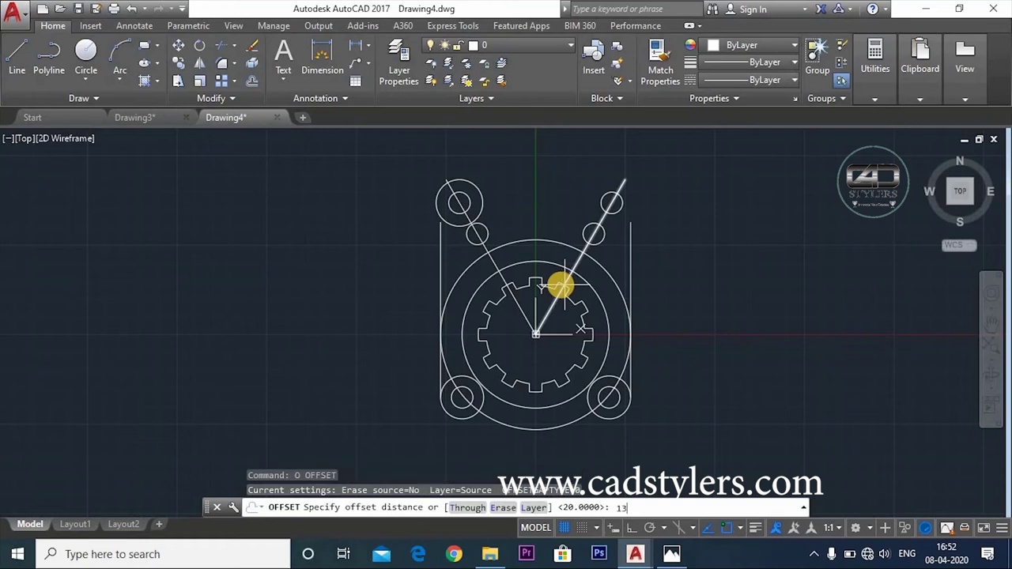
{"action": "type", "text": "13"}
{"action": "key", "text": "Return"}
{"action": "left_click", "coordinate": [492, 260]}
{"action": "left_click", "coordinate": [493, 268]}
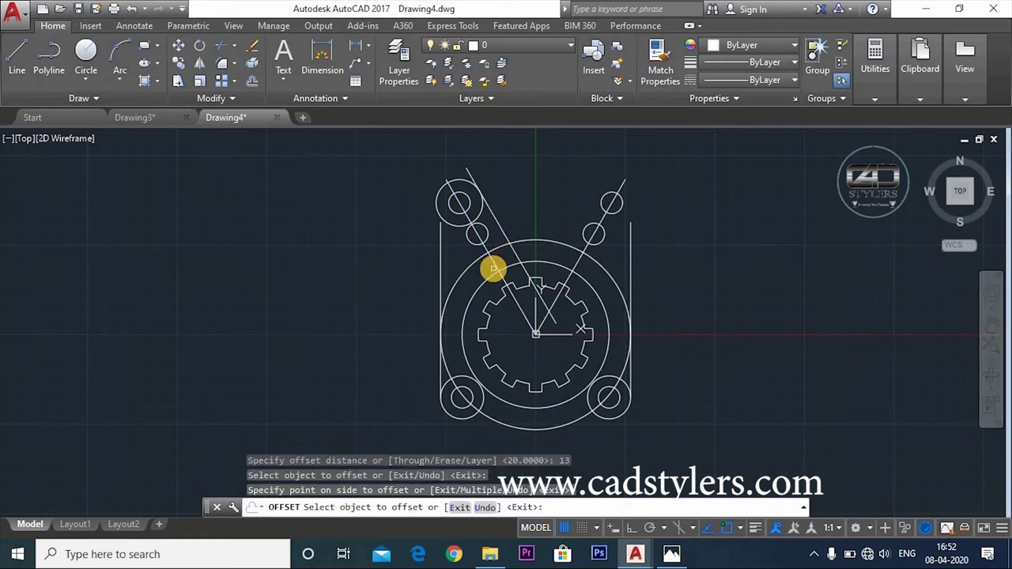
{"action": "key", "text": "Escape"}
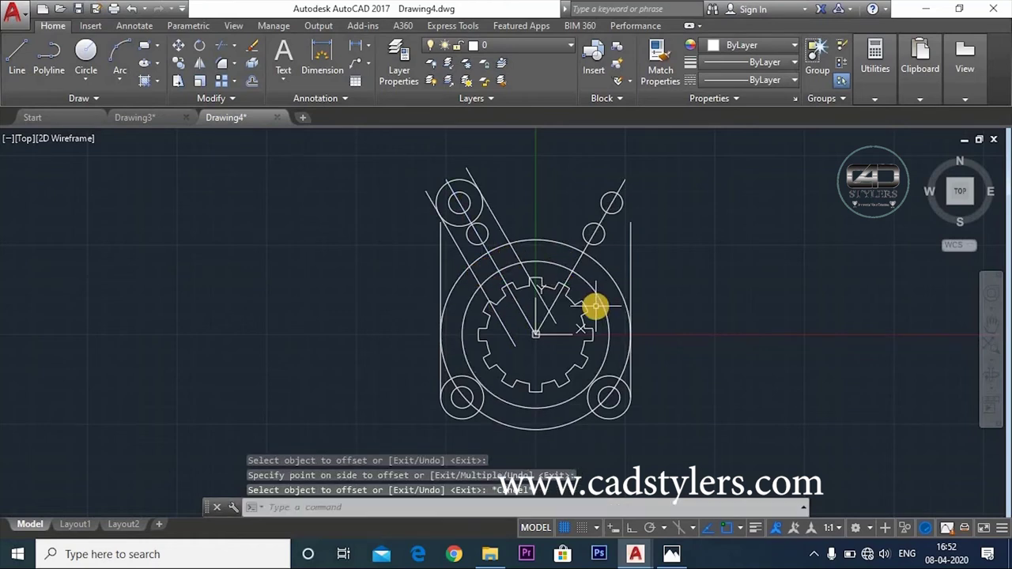
{"action": "key", "text": "Return"}
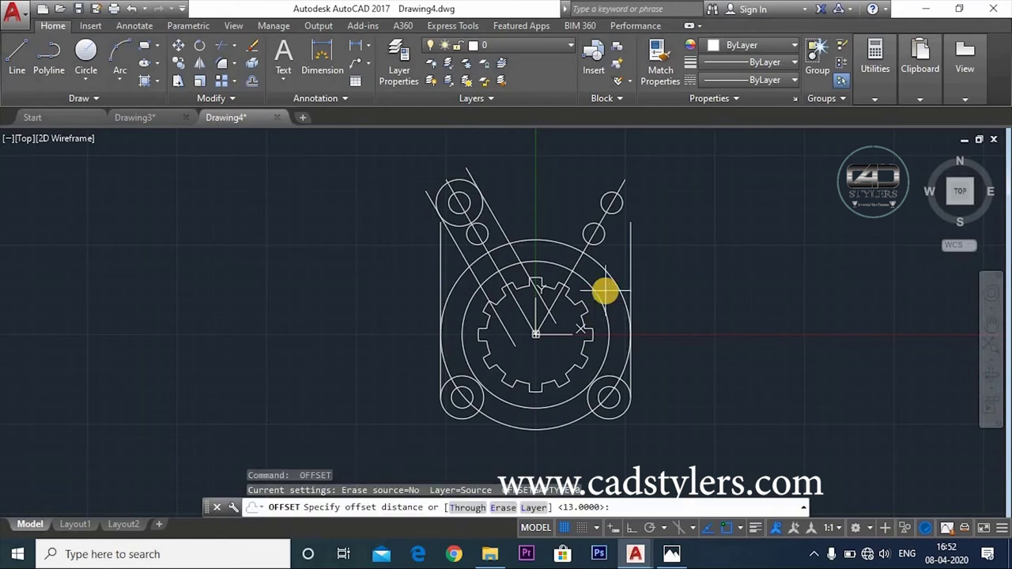
{"action": "key", "text": "Return"}
{"action": "left_click", "coordinate": [579, 259]}
{"action": "left_click", "coordinate": [637, 274]}
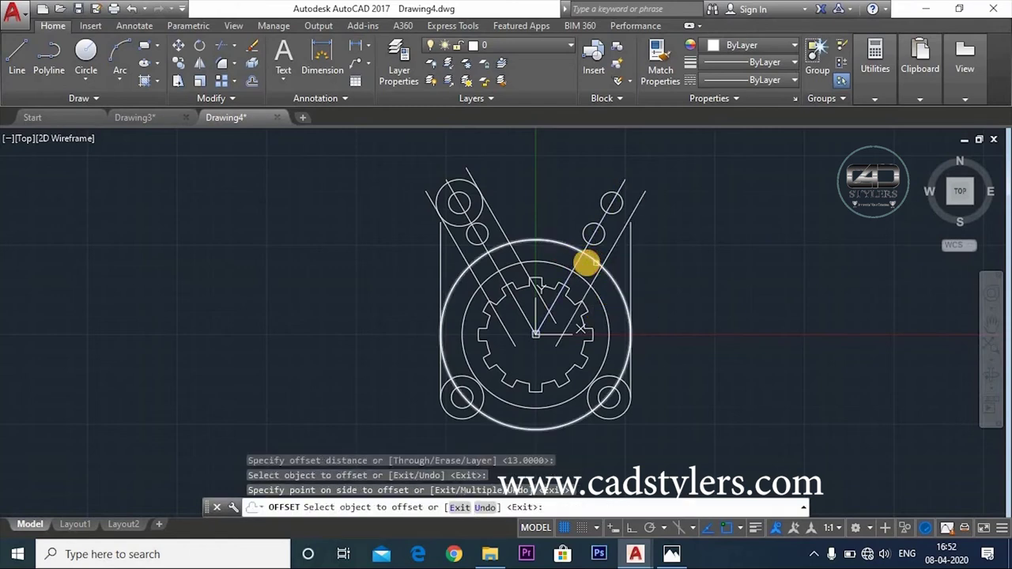
{"action": "left_click", "coordinate": [576, 264]}
{"action": "left_click", "coordinate": [550, 235]}
{"action": "key", "text": "Return"}
- Draw a radius-13 circle around the top-right hole
{"action": "type", "text": "c"}
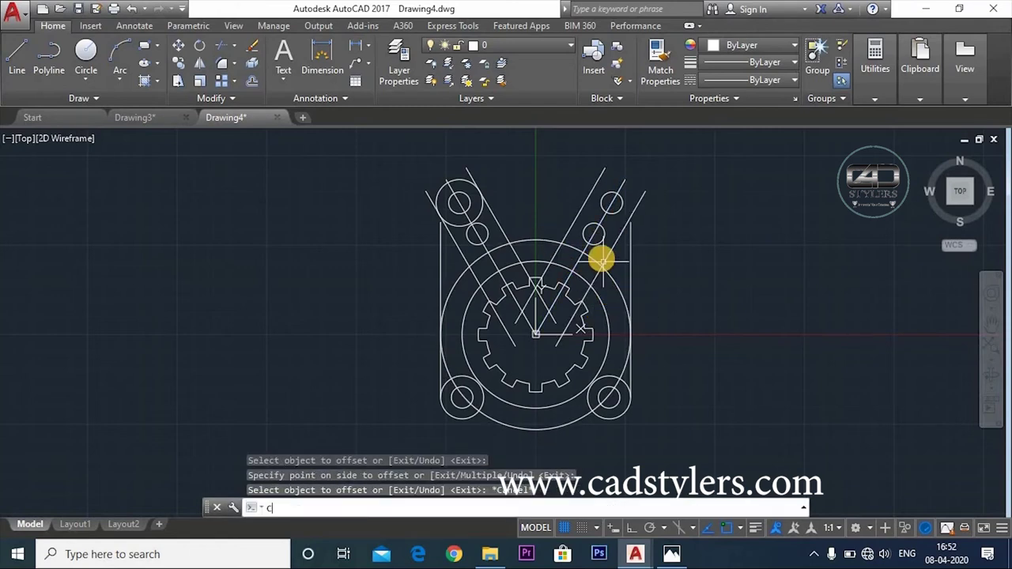
{"action": "key", "text": "Return"}
{"action": "left_click", "coordinate": [609, 204]}
{"action": "type", "text": "13"}
{"action": "key", "text": "Return"}
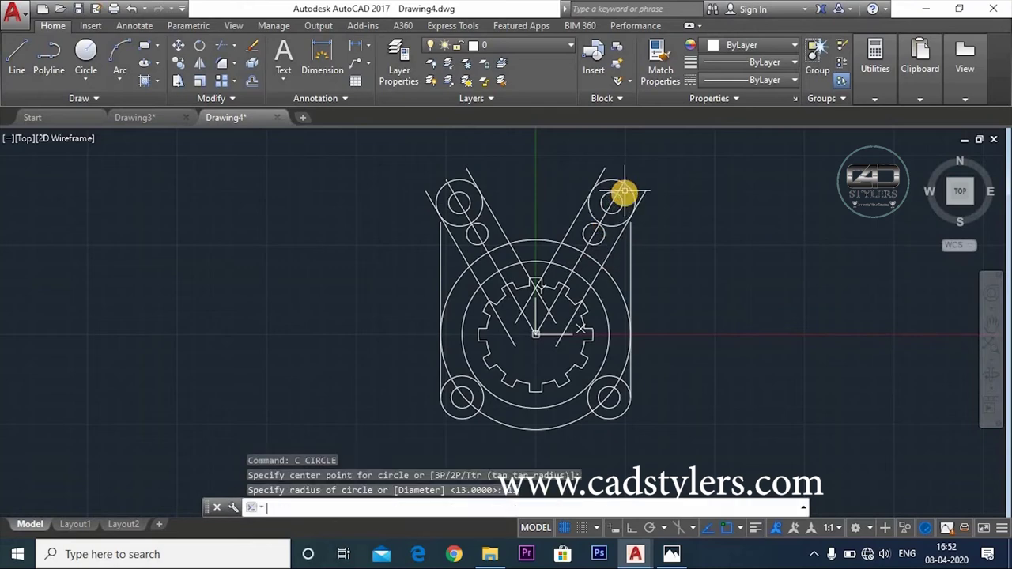
{"action": "key", "text": "Escape"}
{"action": "middle_click_drag", "start_coordinate": [619, 197], "coordinate": [630, 165]}
{"action": "type", "text": "tr"}
{"action": "key", "text": "Return"}
{"action": "key", "text": "Return"}
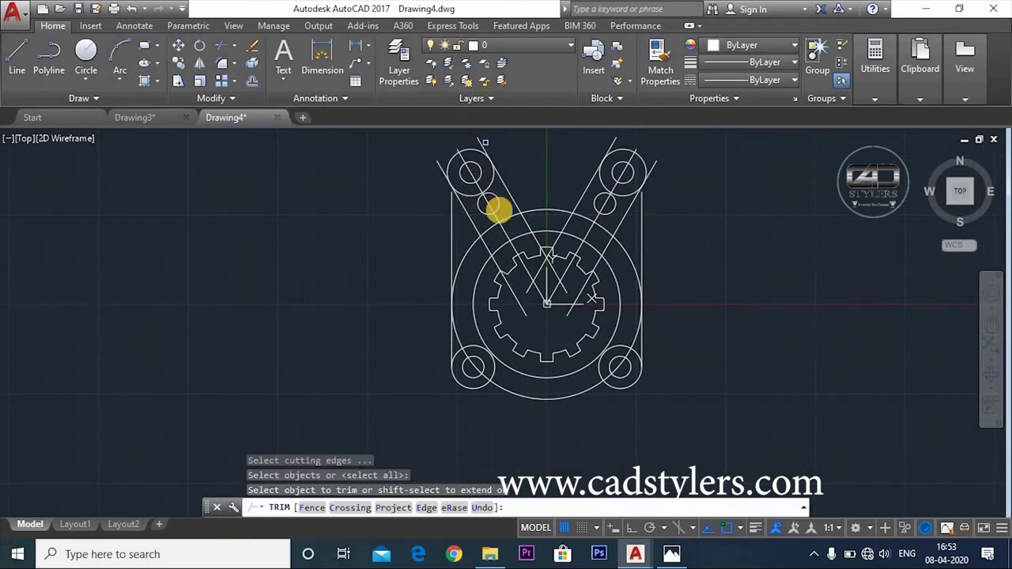
- Start a trim, cancel it, and pan the view up to show the arms
{"action": "scroll", "coordinate": [494, 201], "scroll_direction": "up", "scroll_amount": 2}
{"action": "scroll", "coordinate": [488, 182], "scroll_direction": "up", "scroll_amount": 2}
{"action": "left_click", "coordinate": [488, 180]}
{"action": "key", "text": "Escape"}
{"action": "middle_click_drag", "start_coordinate": [616, 237], "coordinate": [622, 180]}
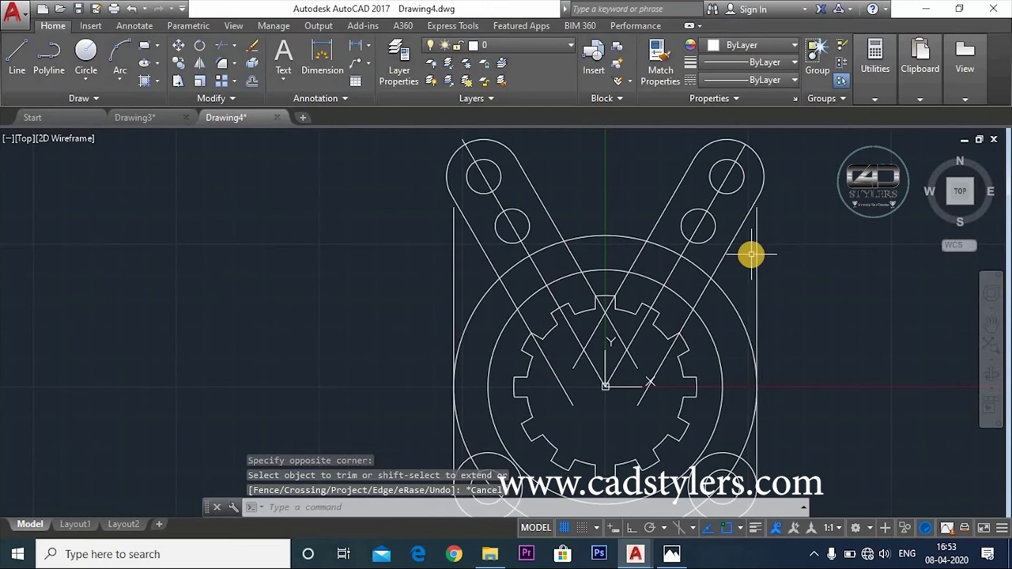
{"action": "middle_click_drag", "start_coordinate": [758, 298], "coordinate": [767, 282]}
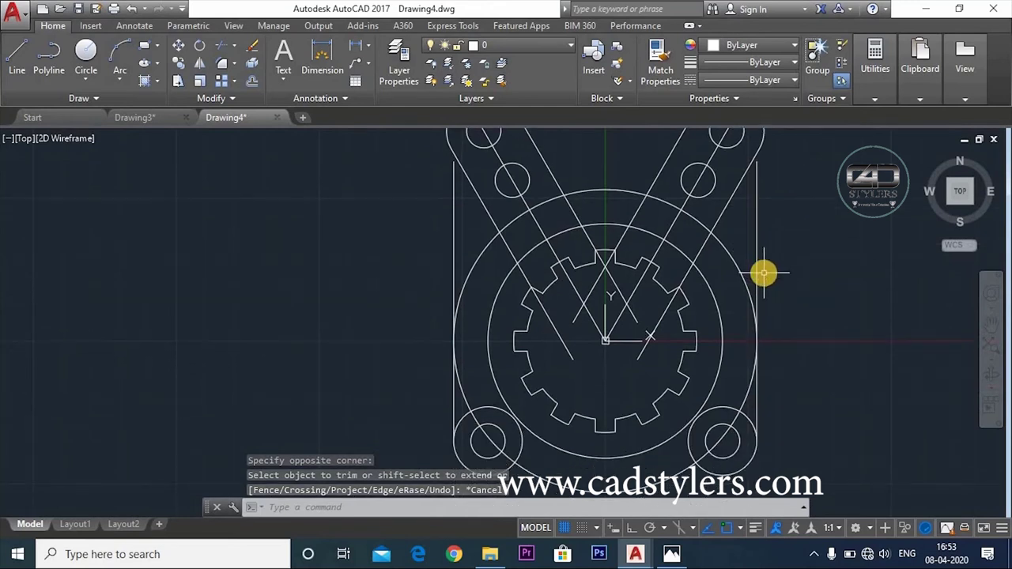
- Trim the outer circle's top arc between the arms, then check the reference's R22 arc
{"action": "key", "text": "Escape"}
{"action": "type", "text": "tr"}
{"action": "key", "text": "Return"}
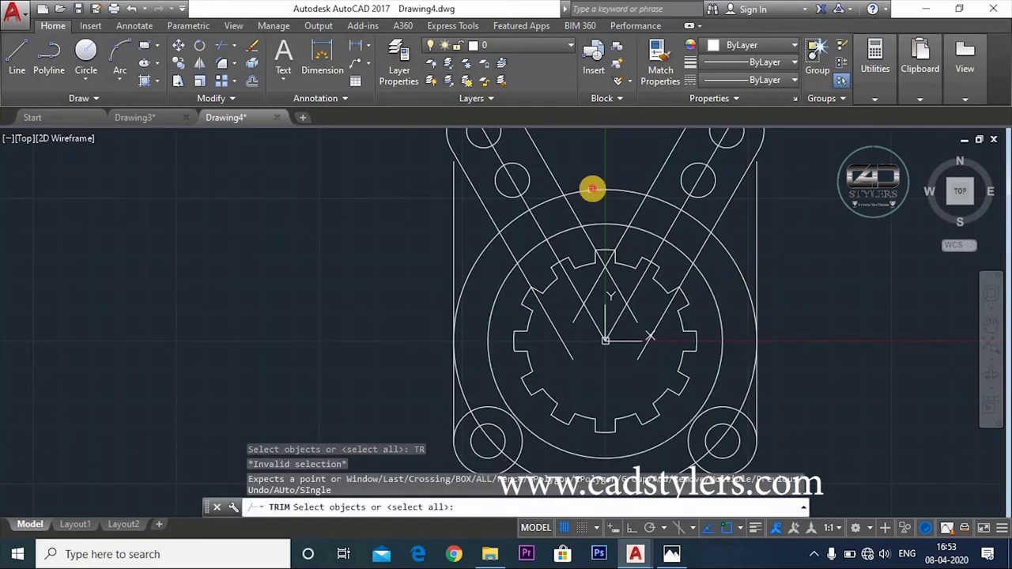
{"action": "left_click", "coordinate": [595, 197]}
{"action": "key", "text": "Escape"}
{"action": "type", "text": "tr"}
{"action": "key", "text": "Return"}
{"action": "key", "text": "Return"}
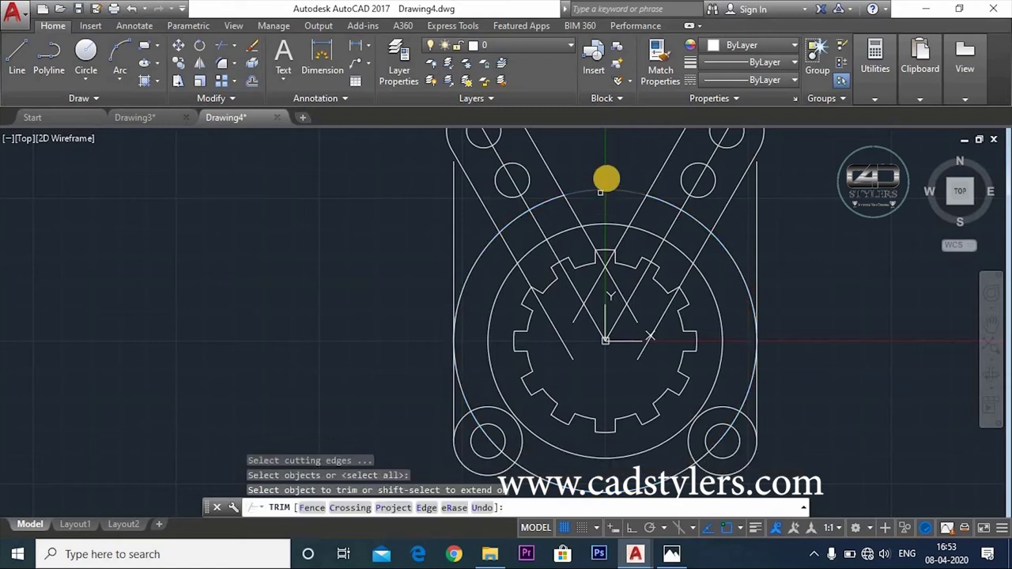
{"action": "left_click", "coordinate": [606, 177]}
{"action": "left_click", "coordinate": [573, 206]}
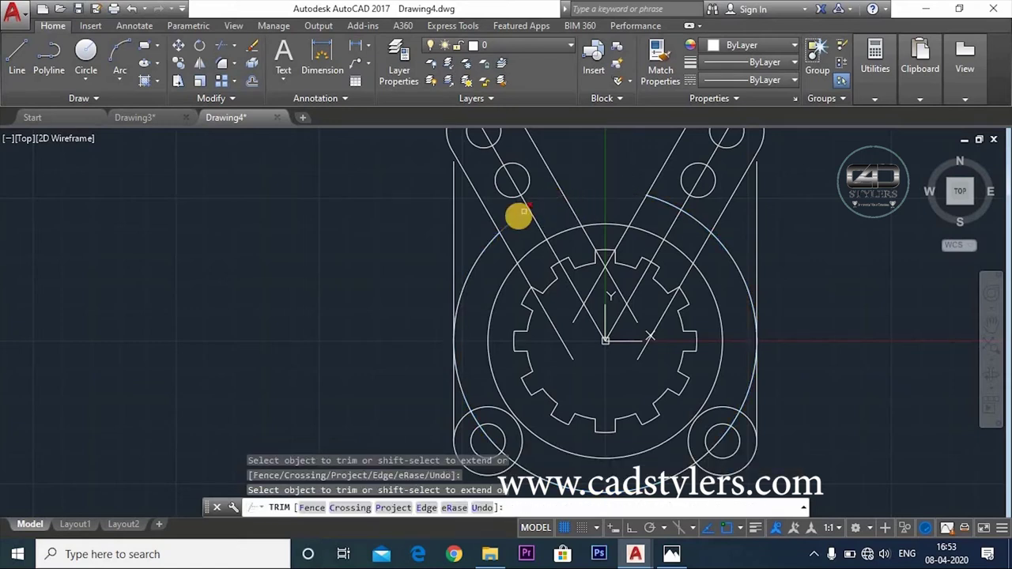
{"action": "key", "text": "Escape"}
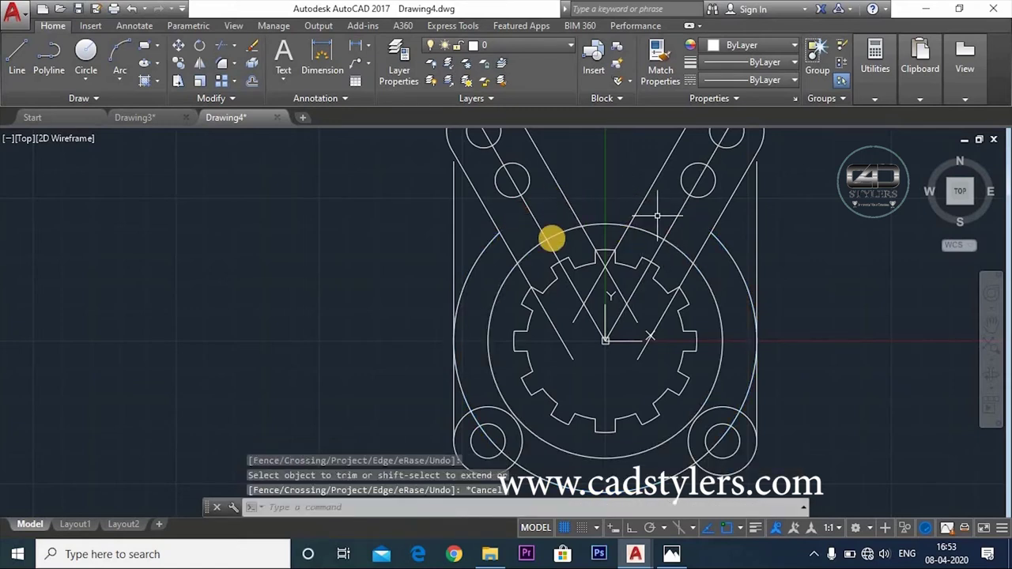
{"action": "left_click", "coordinate": [670, 554]}
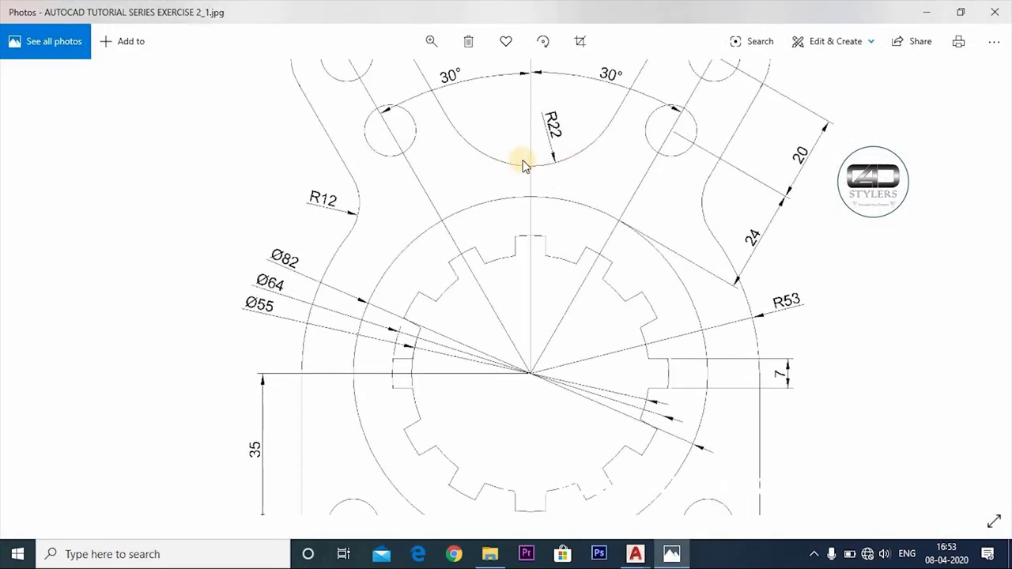
{"action": "left_click", "coordinate": [670, 554]}
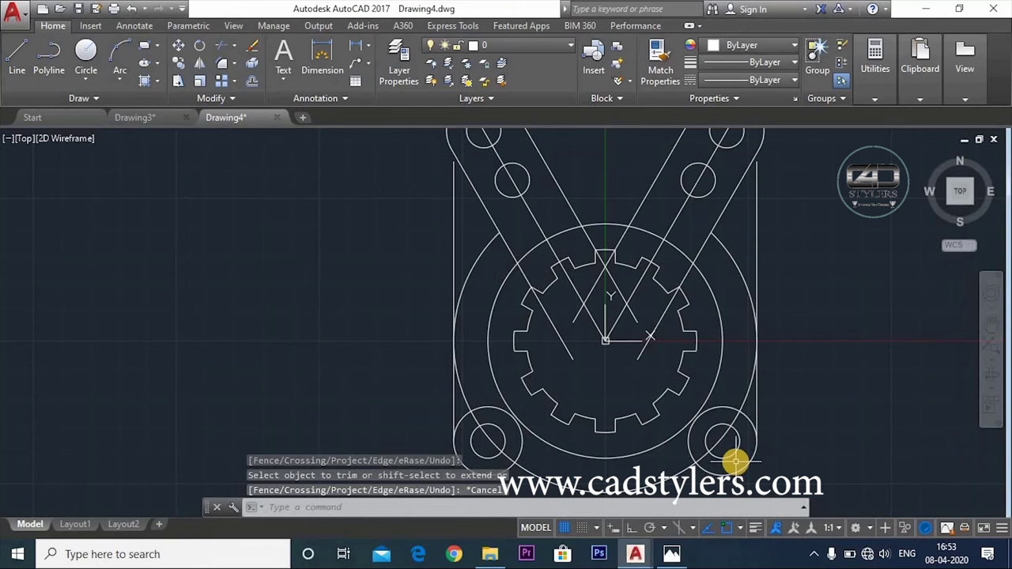
- Fillet the inner corner between the two upper arm edges with radius 22
{"action": "type", "text": "f"}
{"action": "key", "text": "Return"}
{"action": "type", "text": "r"}
{"action": "key", "text": "Return"}
{"action": "type", "text": "10"}
{"action": "key", "text": "Return"}
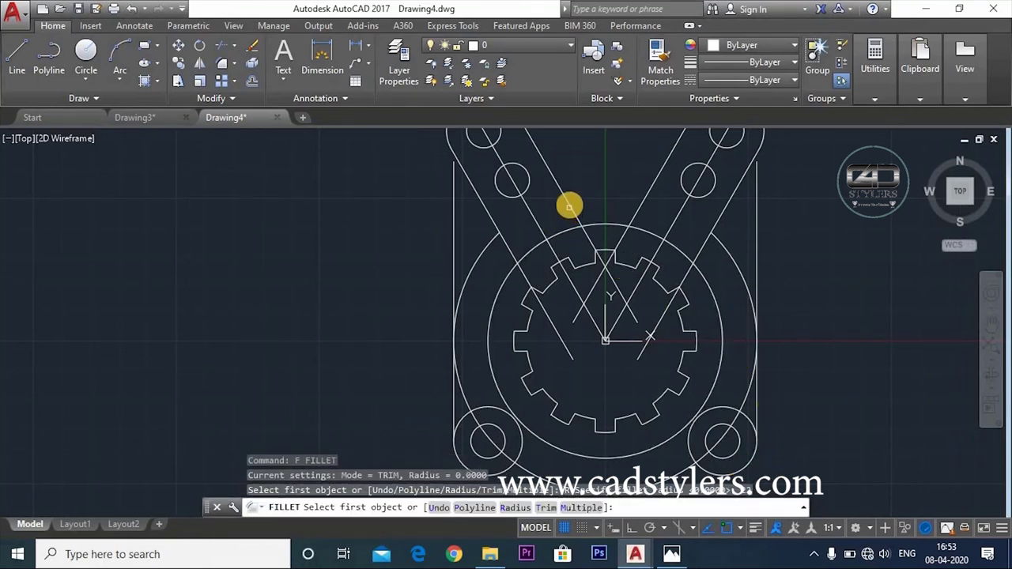
{"action": "left_click", "coordinate": [569, 207]}
{"action": "left_click", "coordinate": [641, 201]}
{"action": "mouse_move", "coordinate": [658, 292]}
{"action": "middle_mouse_down"}
{"action": "mouse_move", "coordinate": [648, 336]}
{"action": "mouse_move", "coordinate": [696, 355]}
{"action": "mouse_move", "coordinate": [694, 302]}
{"action": "middle_mouse_up"}
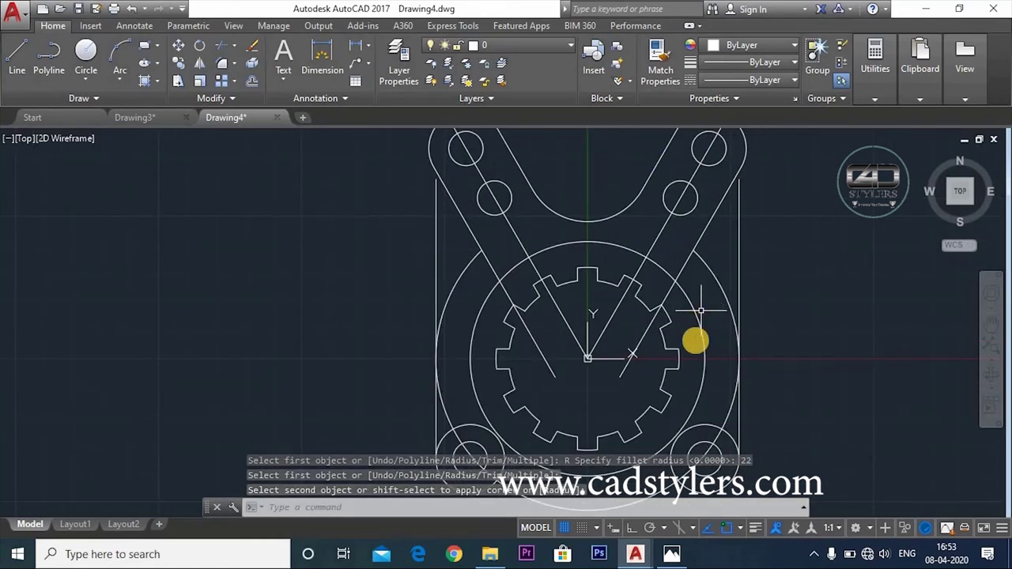
{"action": "key", "text": "Escape"}
{"action": "left_click", "coordinate": [678, 554]}
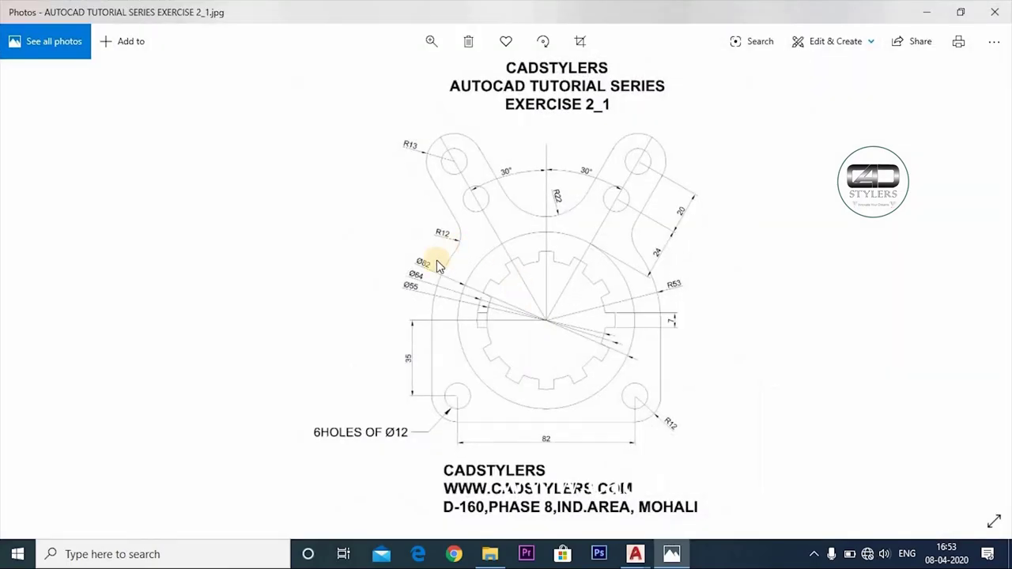
- Zoom into the reference image to read its R12 corner and diameter dimensions
{"action": "scroll", "coordinate": [433, 286], "scroll_direction": "up", "scroll_amount": 3}
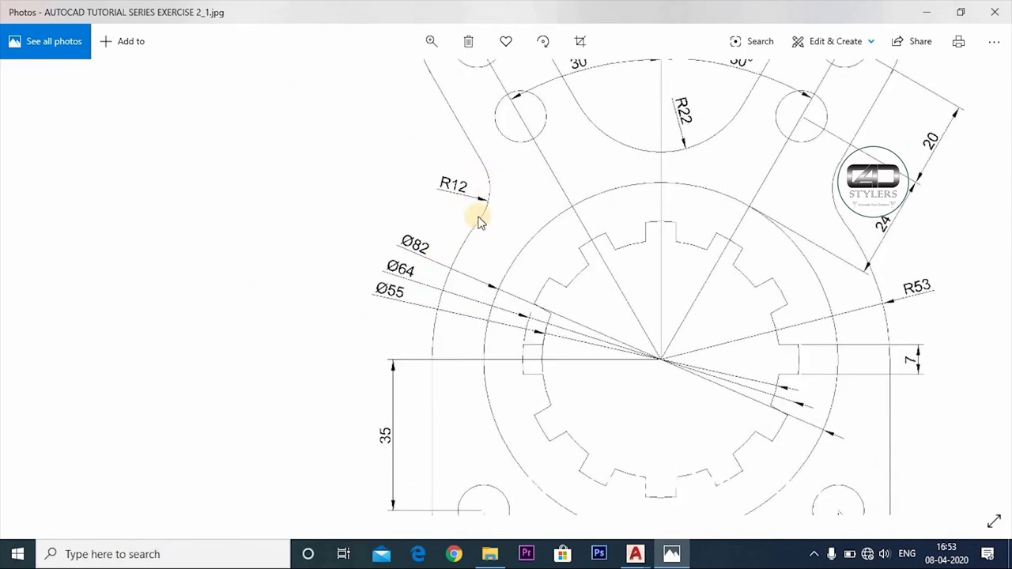
{"action": "left_click", "coordinate": [670, 550]}
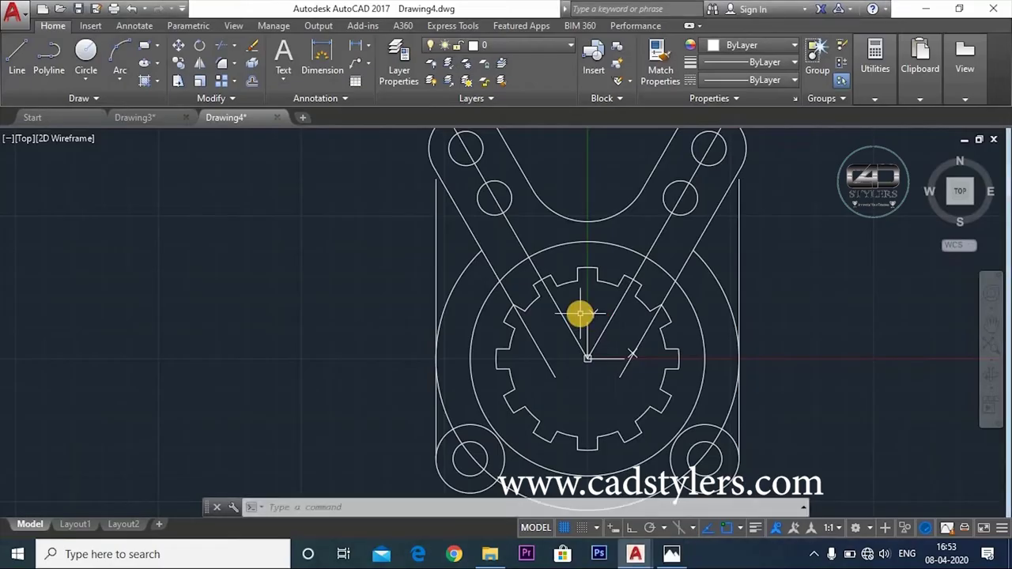
- Fillet the large outer circle to the side line with a radius of 12
{"action": "type", "text": "f"}
{"action": "key", "text": "Return"}
{"action": "type", "text": "r"}
{"action": "key", "text": "Return"}
{"action": "type", "text": "12"}
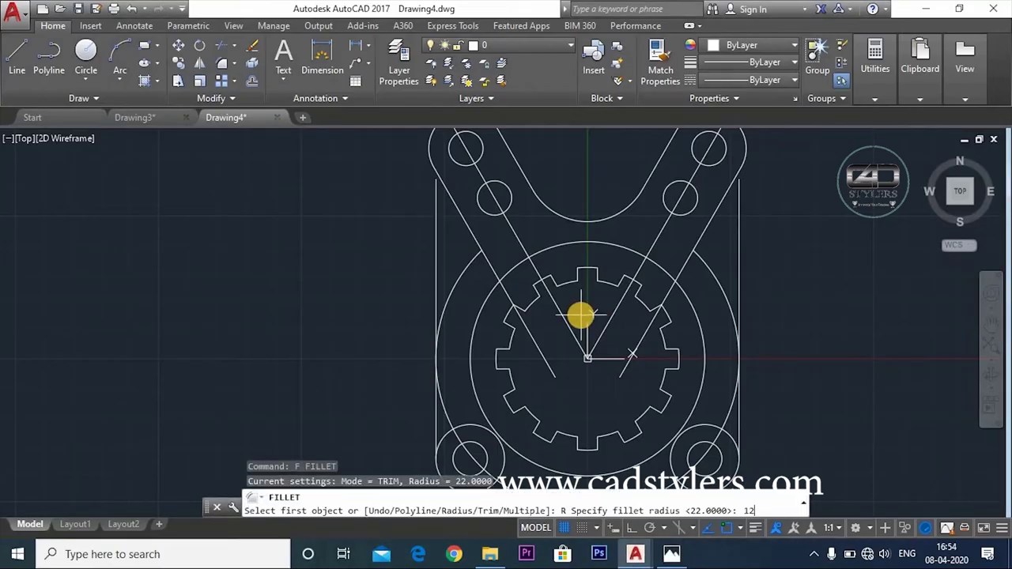
{"action": "key", "text": "Return"}
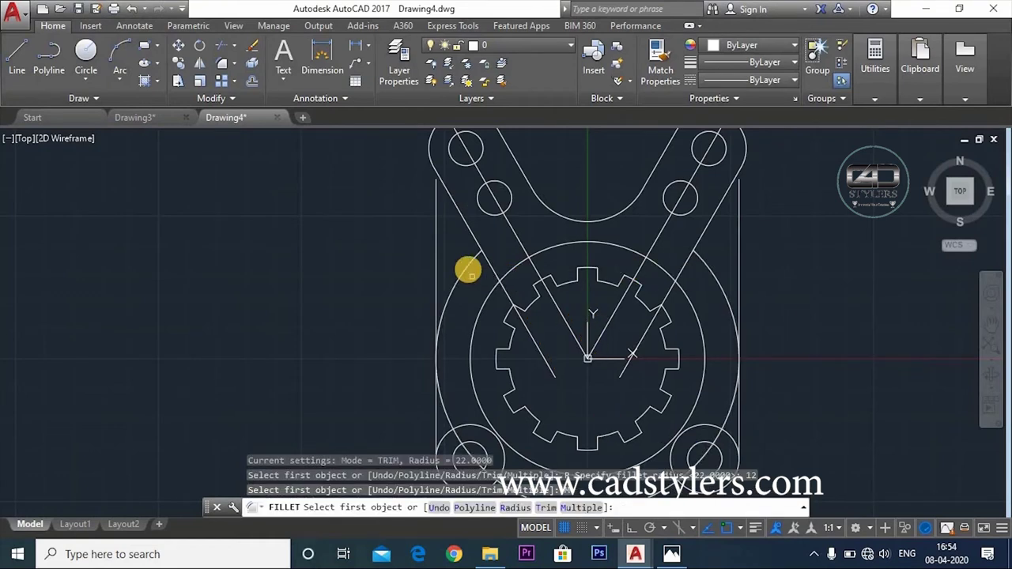
{"action": "left_click", "coordinate": [465, 264]}
{"action": "left_click", "coordinate": [496, 289]}
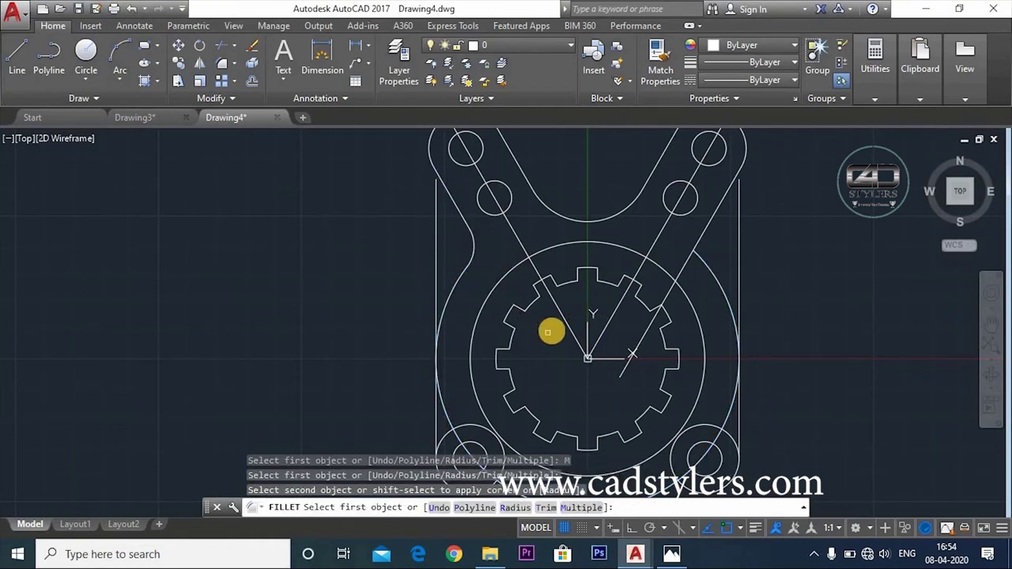
{"action": "scroll", "coordinate": [774, 370], "scroll_direction": "down", "scroll_amount": 2}
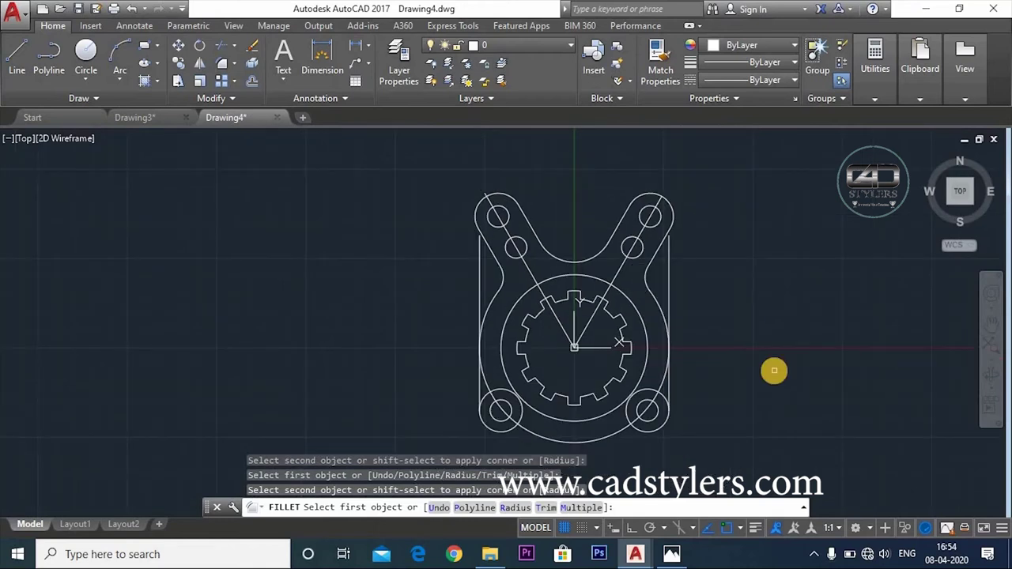
{"action": "key", "text": "Escape"}
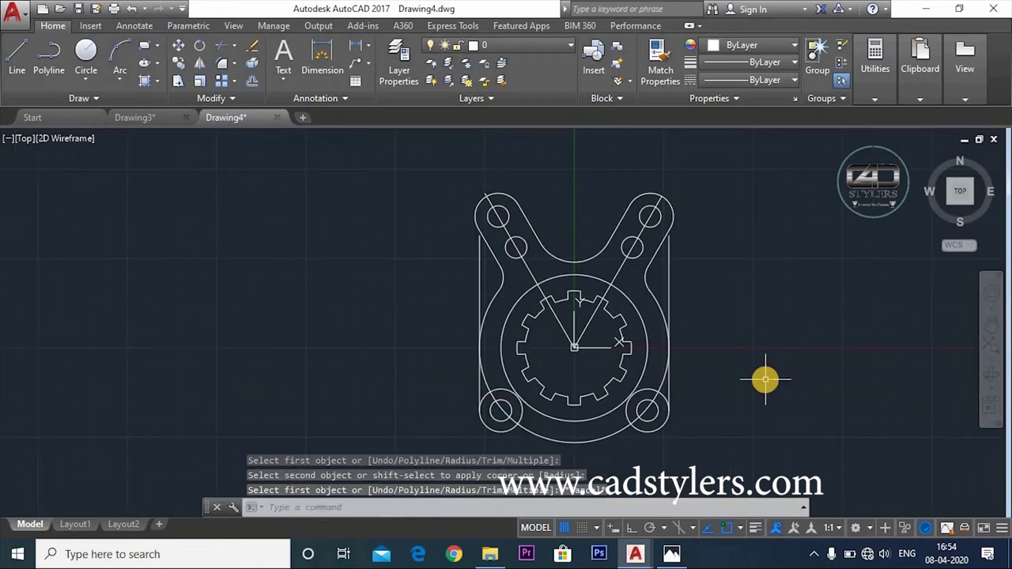
- Trim the leftover ends of the vertical side line
{"action": "type", "text": "tr"}
{"action": "key", "text": "Return"}
{"action": "key", "text": "Return"}
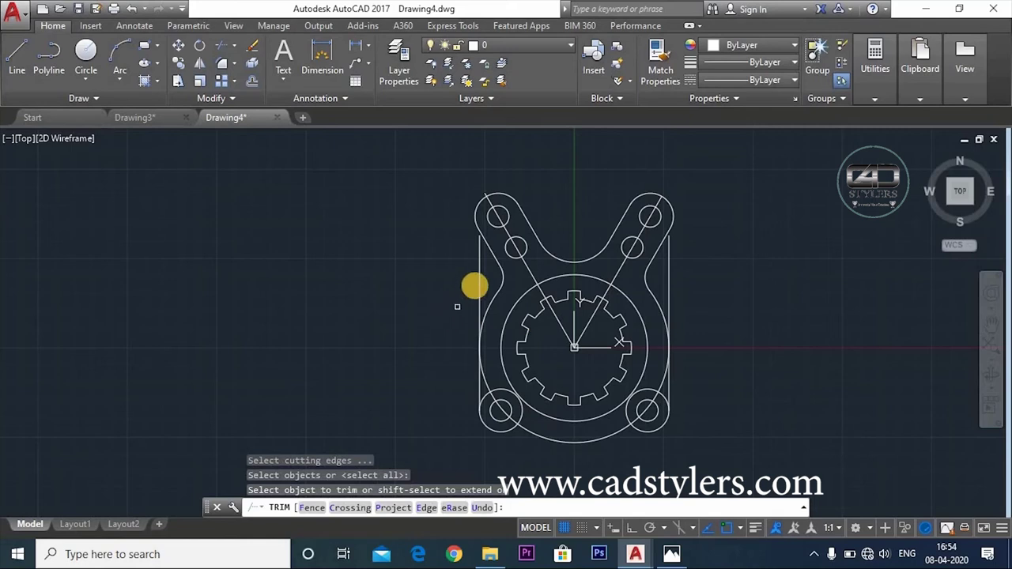
{"action": "left_click", "coordinate": [485, 278]}
{"action": "left_click", "coordinate": [482, 377]}
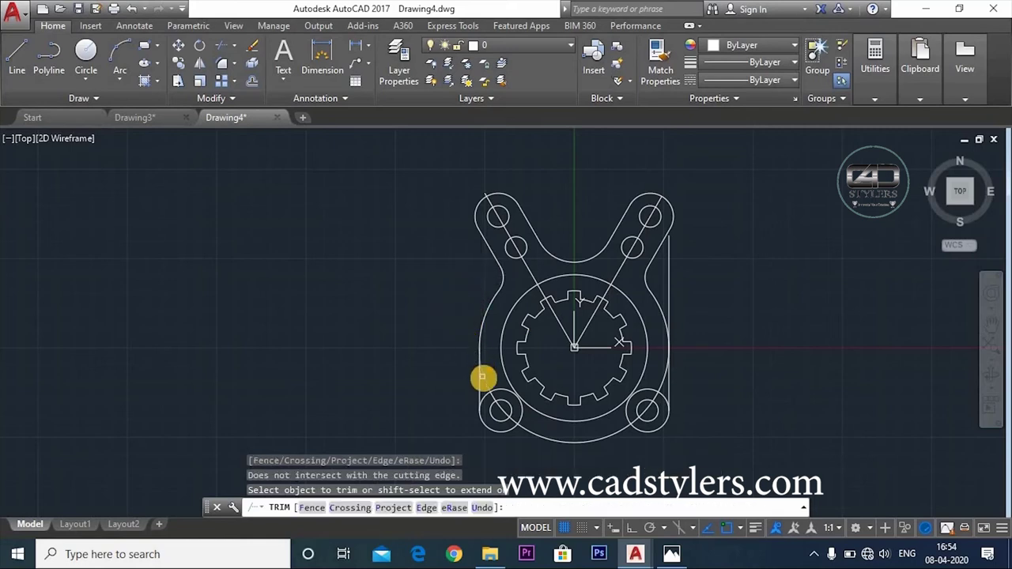
{"action": "scroll", "coordinate": [489, 395], "scroll_direction": "up", "scroll_amount": 2}
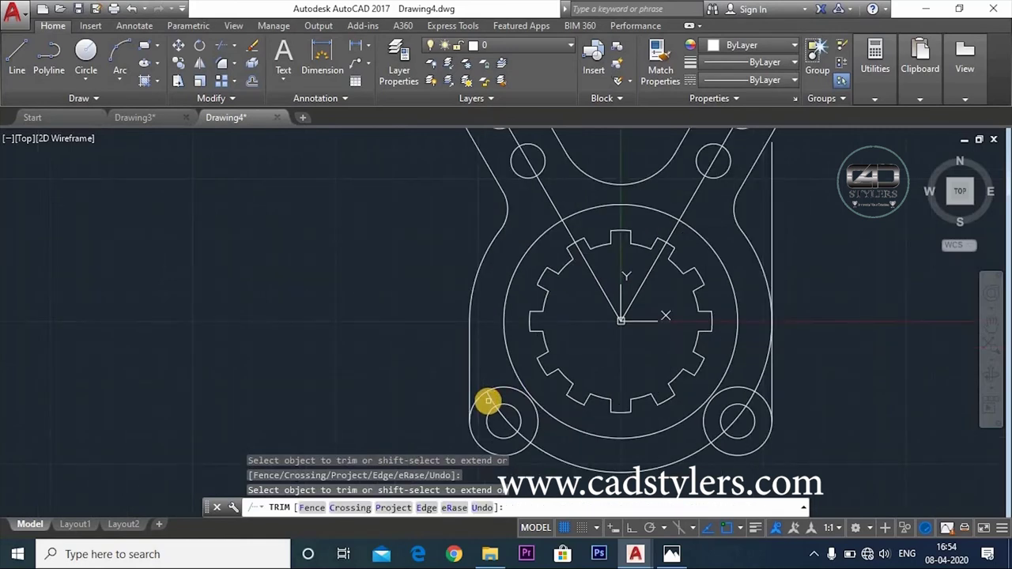
{"action": "scroll", "coordinate": [727, 263], "scroll_direction": "down", "scroll_amount": 2}
{"action": "key", "text": "Escape"}
- Draw a line from the lower-left boss's bottom to the lower-right boss's bottom
{"action": "type", "text": "l"}
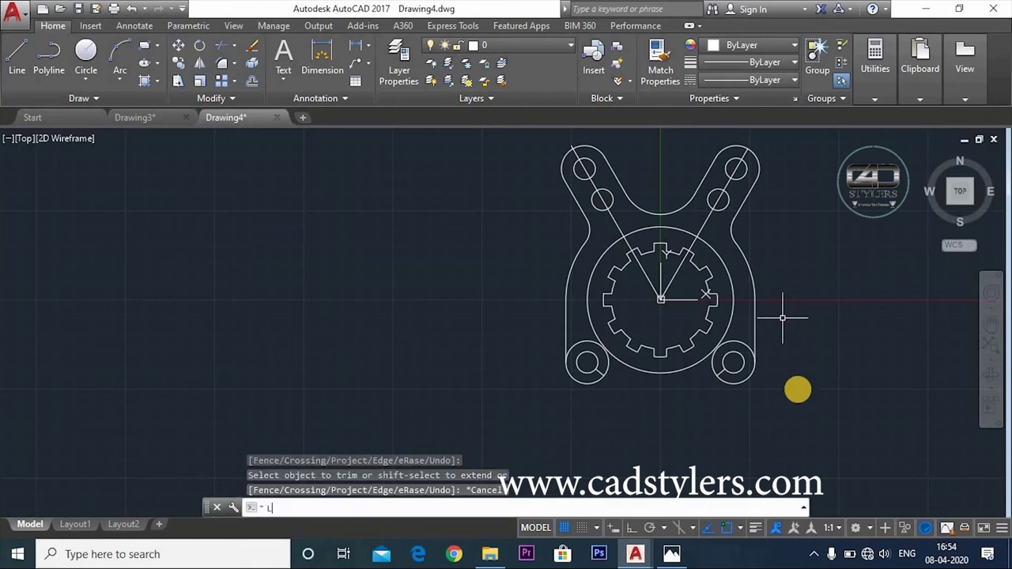
{"action": "key", "text": "Return"}
{"action": "left_click", "coordinate": [587, 385]}
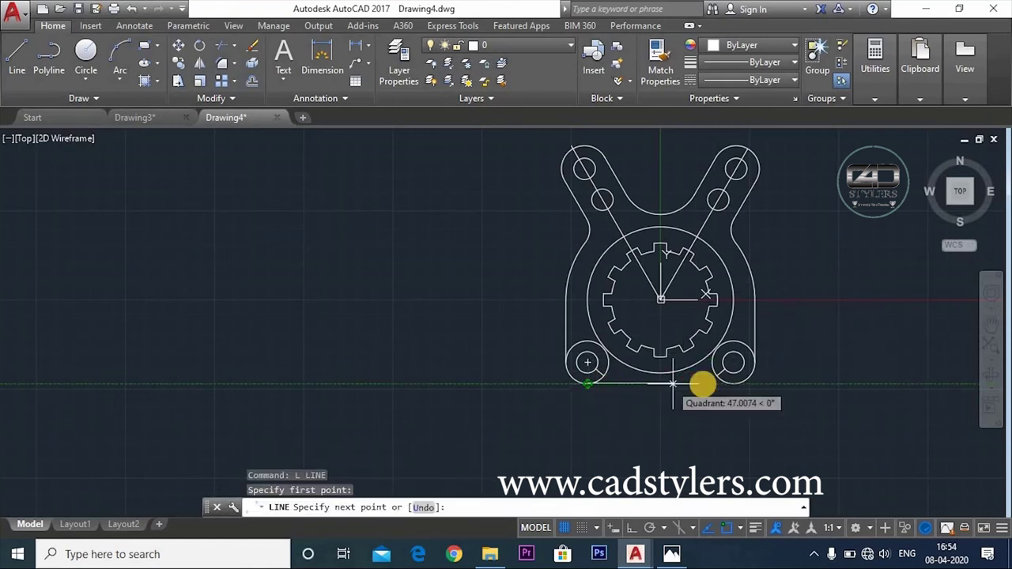
{"action": "left_click", "coordinate": [733, 385]}
{"action": "key", "text": "Escape"}
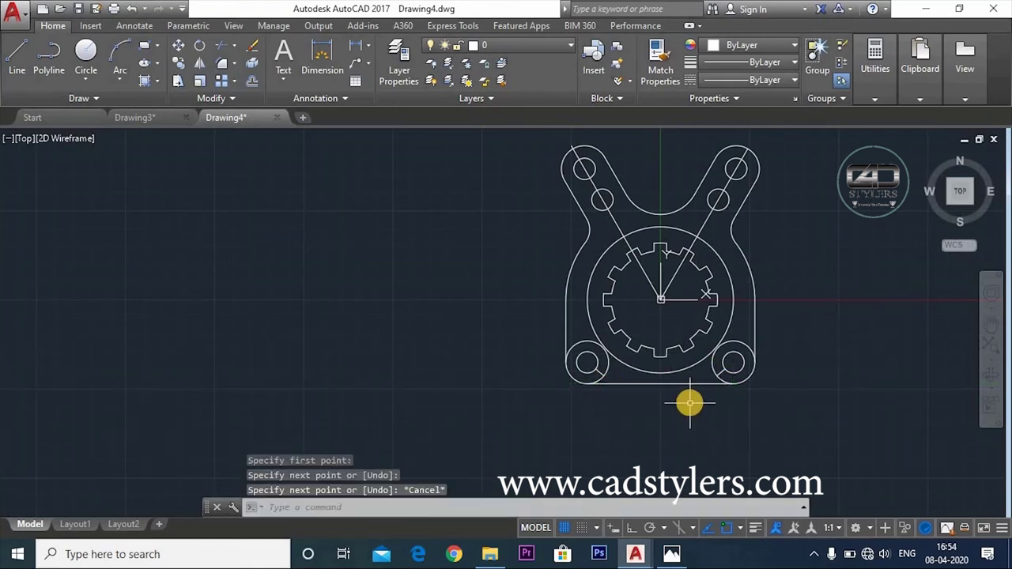
{"action": "type", "text": "E"}
- Erase the two leftover stubs beside the lower bosses
{"action": "key", "text": "Return"}
{"action": "scroll", "coordinate": [543, 370], "scroll_direction": "up", "scroll_amount": 3}
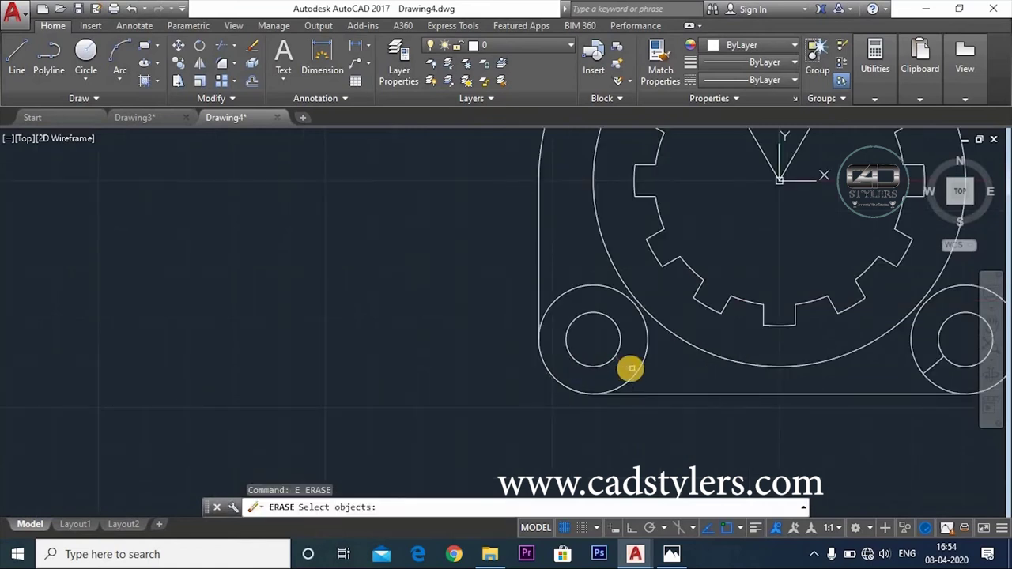
{"action": "left_click", "coordinate": [629, 366]}
{"action": "left_click", "coordinate": [930, 366]}
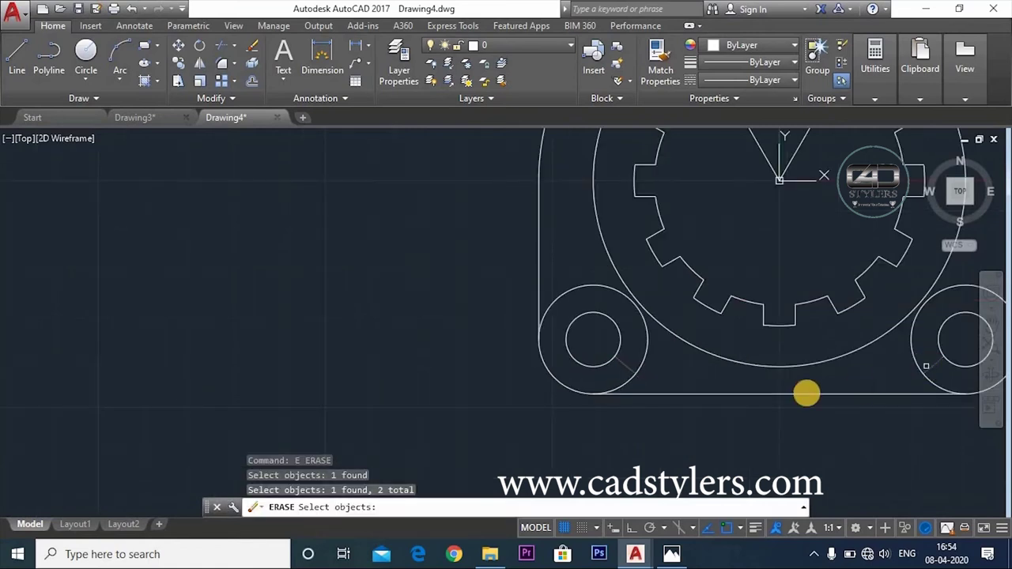
{"action": "key", "text": "Return"}
{"action": "scroll", "coordinate": [801, 400], "scroll_direction": "down", "scroll_amount": 3}
{"action": "middle_click_drag", "start_coordinate": [801, 411], "coordinate": [637, 414]}
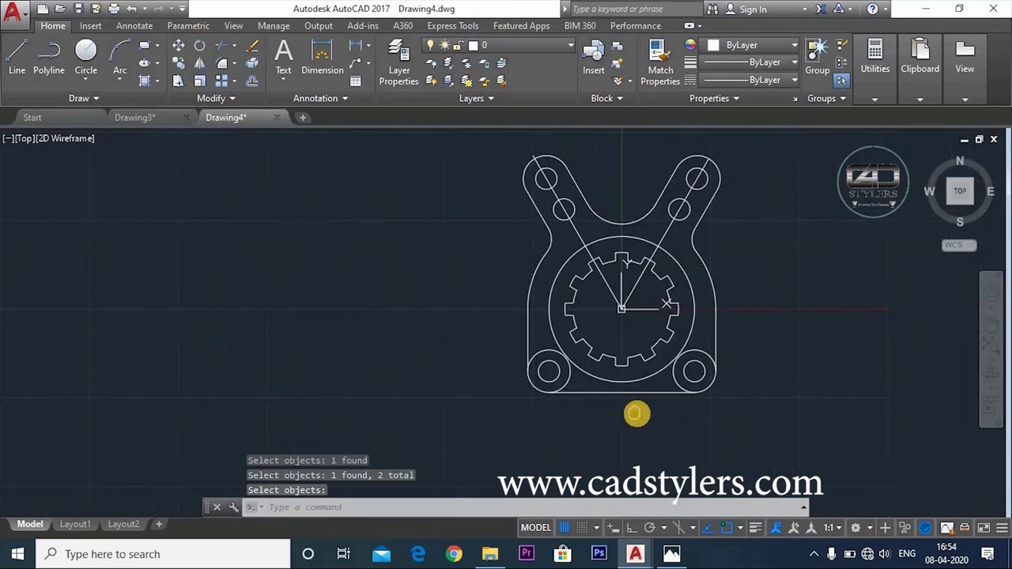
- Check the exercise reference drawing in Photos, then return to AutoCAD
{"action": "left_click", "coordinate": [671, 553]}
{"action": "scroll", "coordinate": [550, 427], "scroll_direction": "up", "scroll_amount": 2}
{"action": "scroll", "coordinate": [551, 382], "scroll_direction": "up", "scroll_amount": 1}
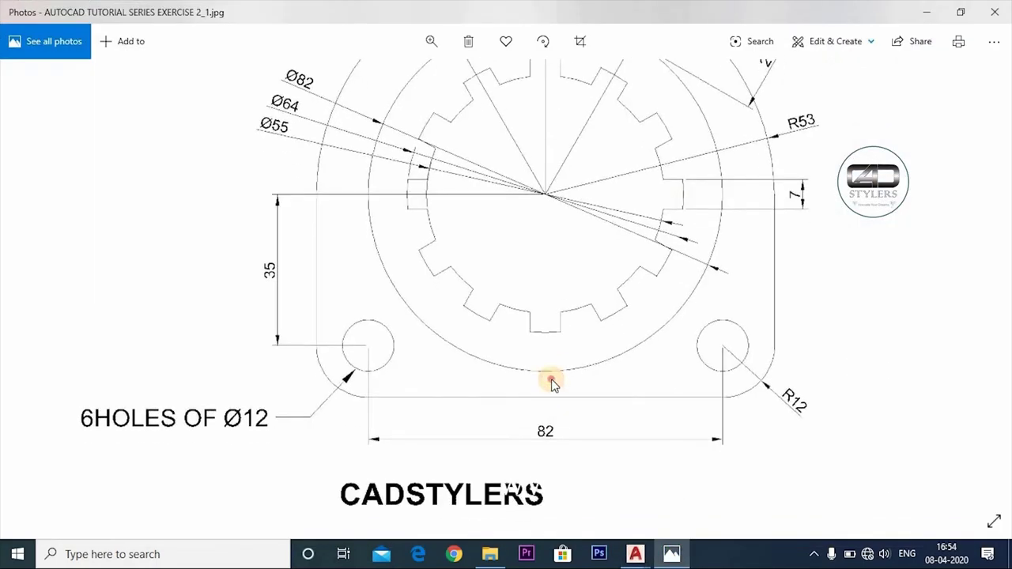
{"action": "left_click", "coordinate": [671, 554]}
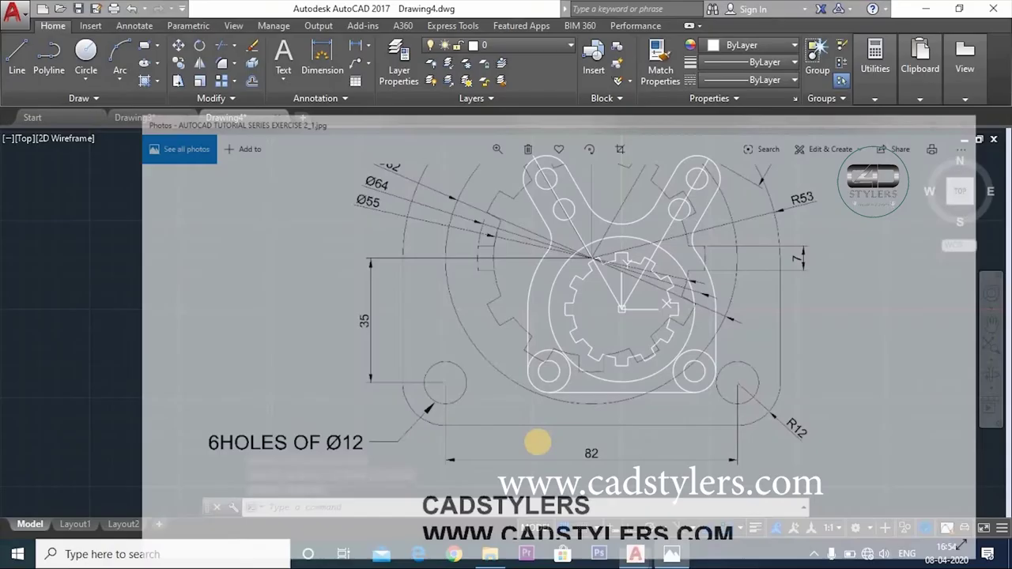
- Trim the extra arcs inside the lower-left and lower-right lug circles
{"action": "key", "text": "Escape"}
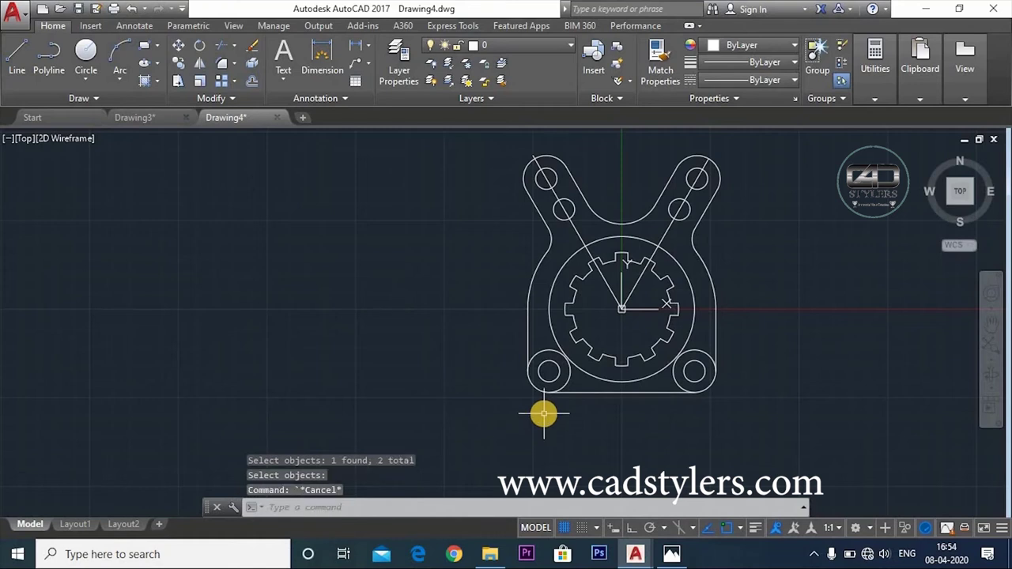
{"action": "type", "text": "tr"}
{"action": "key", "text": "Return"}
{"action": "key", "text": "Return"}
{"action": "left_click", "coordinate": [571, 390]}
{"action": "scroll", "coordinate": [565, 385], "scroll_direction": "up", "scroll_amount": 2}
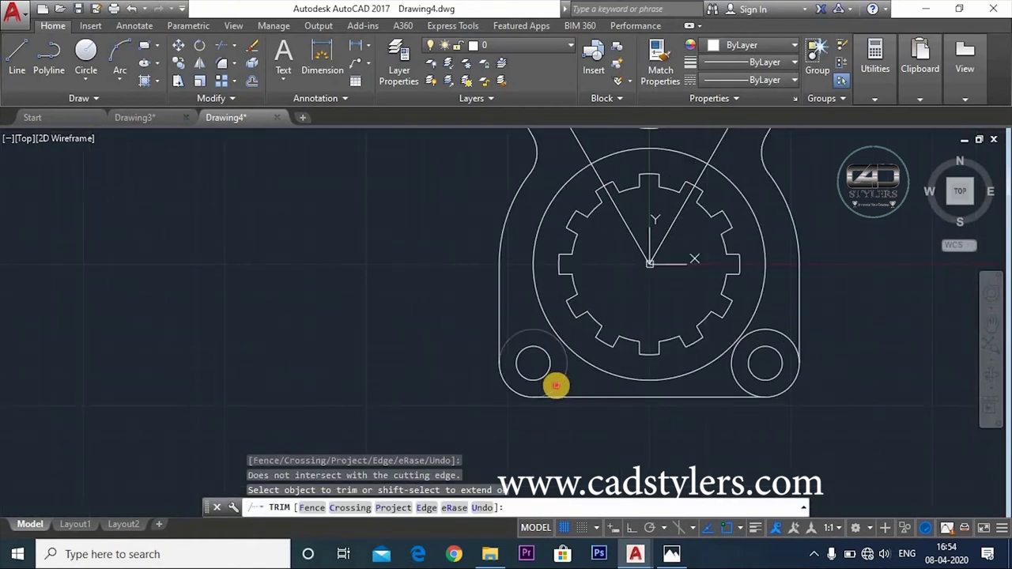
{"action": "left_click", "coordinate": [555, 385]}
{"action": "left_click", "coordinate": [735, 387]}
{"action": "scroll", "coordinate": [624, 366], "scroll_direction": "down", "scroll_amount": 2}
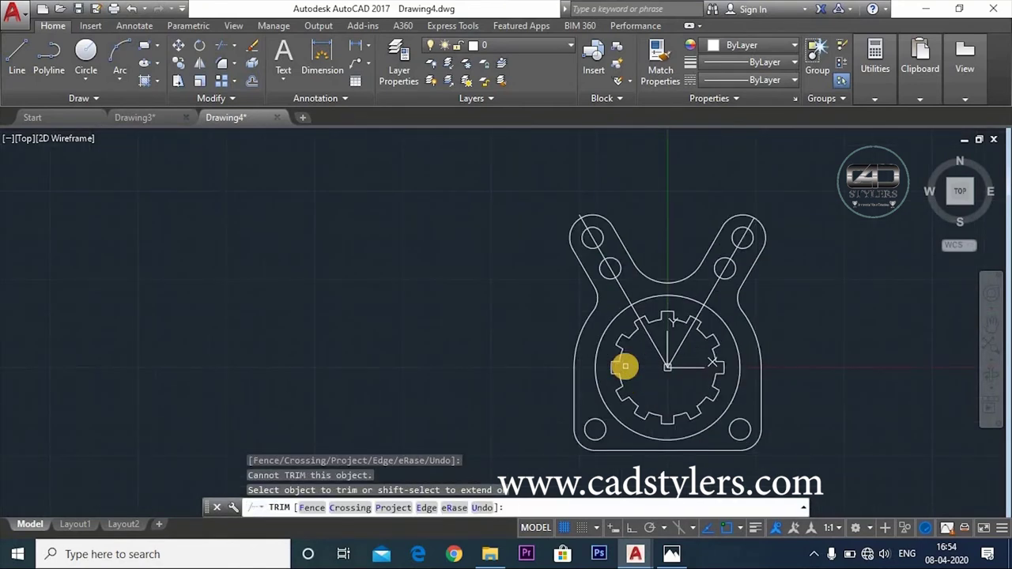
{"action": "left_click", "coordinate": [652, 440]}
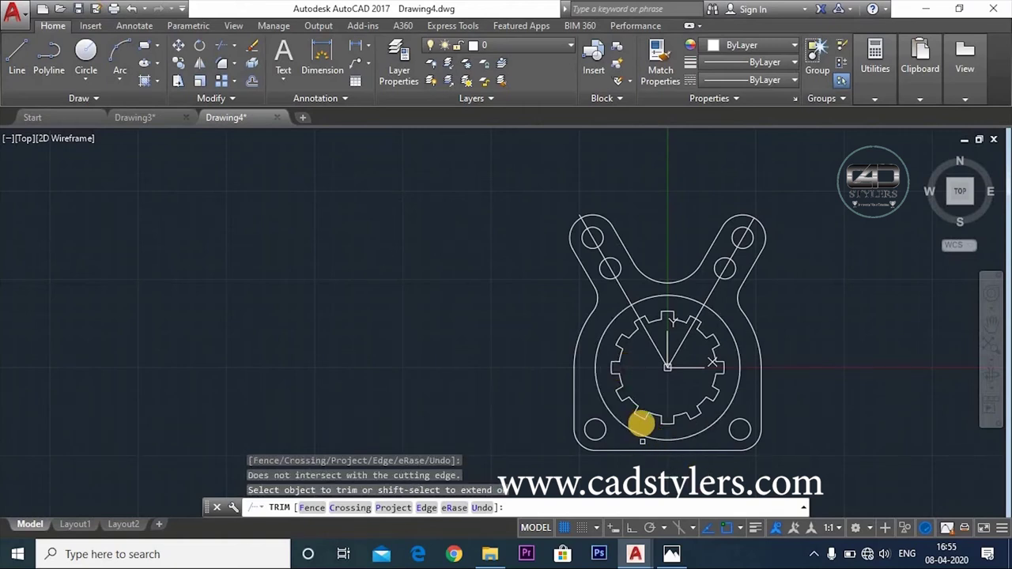
{"action": "left_click", "coordinate": [708, 362]}
{"action": "middle_click_drag", "start_coordinate": [696, 358], "coordinate": [608, 355]}
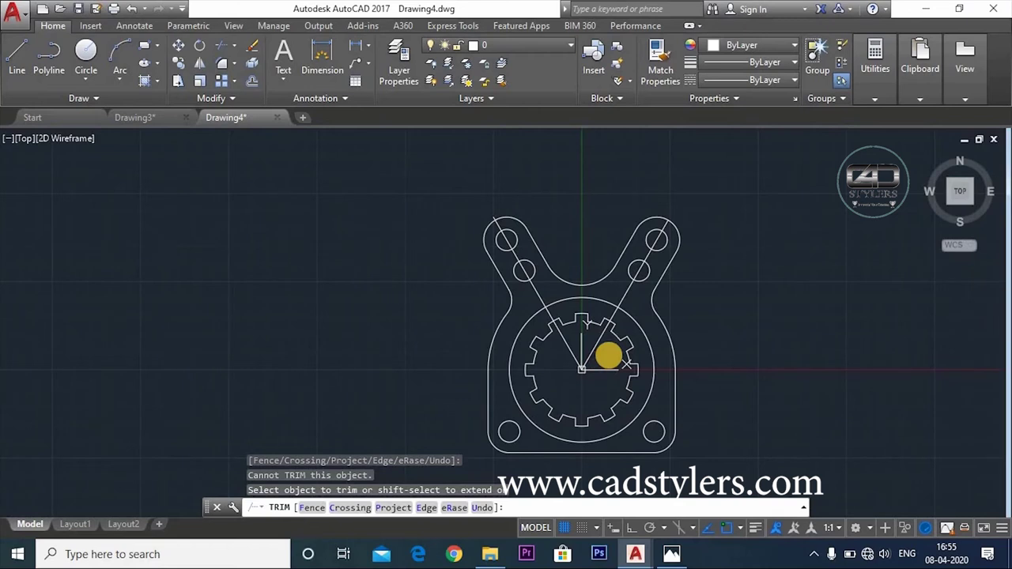
- Draw a line from 0,0 to 0,50 using the L command
{"action": "key", "text": "Escape"}
{"action": "type", "text": "l"}
{"action": "key", "text": "Return"}
{"action": "type", "text": "0,0"}
{"action": "key", "text": "Return"}
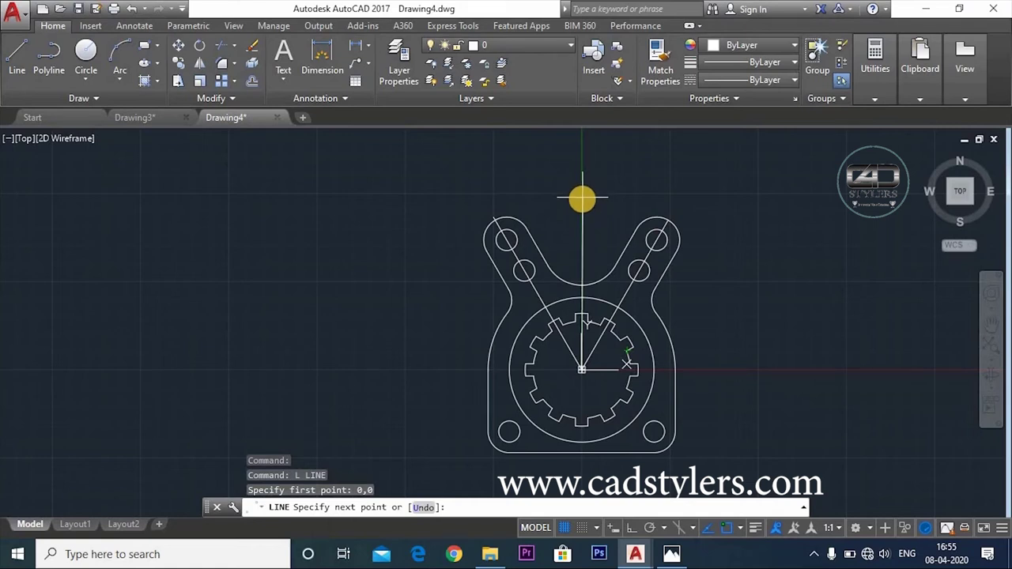
{"action": "type", "text": ",50"}
{"action": "key", "text": "Return"}
{"action": "key", "text": "Escape"}
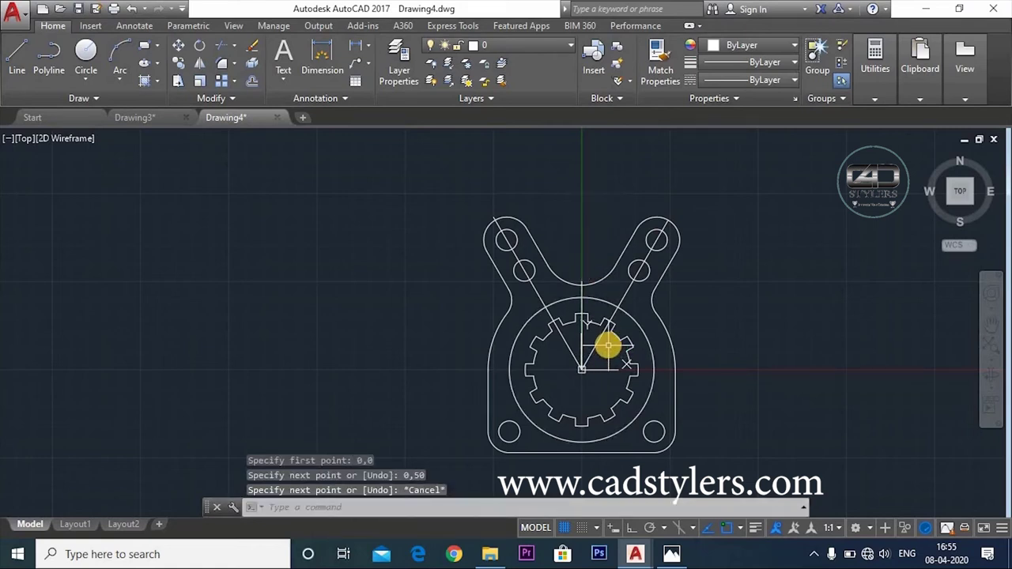
- Add 30° angular dimensions between the vertical centreline and each diagonal arm line
{"action": "scroll", "coordinate": [607, 345], "scroll_direction": "up", "scroll_amount": 2}
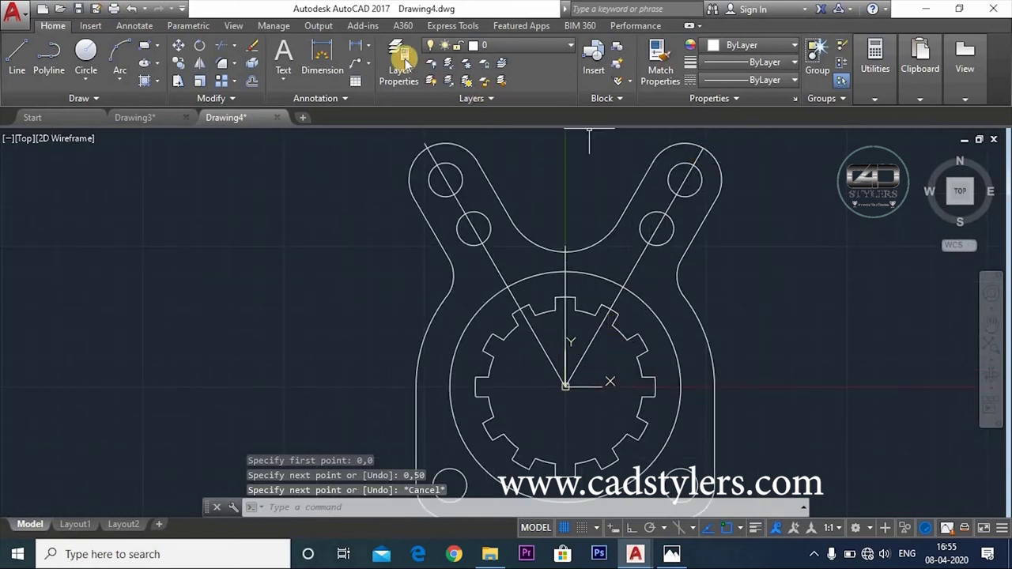
{"action": "left_click", "coordinate": [362, 46]}
{"action": "left_click", "coordinate": [364, 127]}
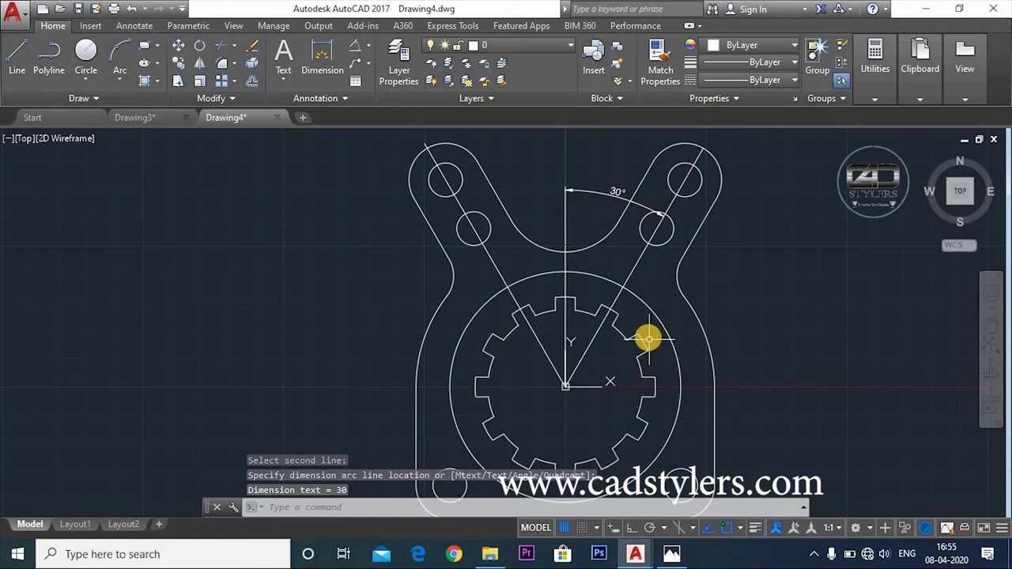
{"action": "key", "text": "Return"}
{"action": "left_click", "coordinate": [565, 263]}
{"action": "left_click", "coordinate": [506, 274]}
{"action": "left_click", "coordinate": [743, 355]}
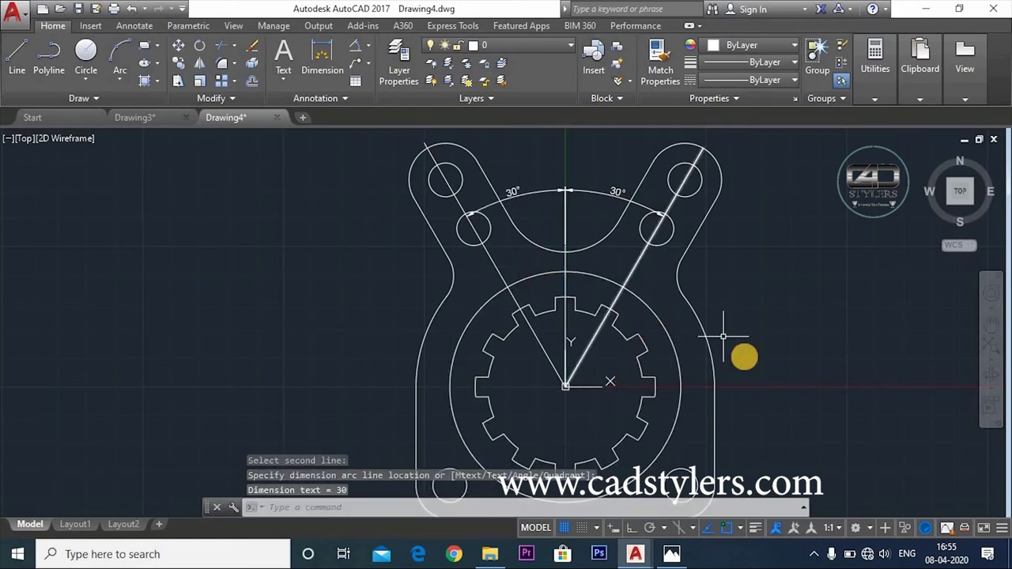
{"action": "middle_click_drag", "start_coordinate": [743, 355], "coordinate": [615, 325]}
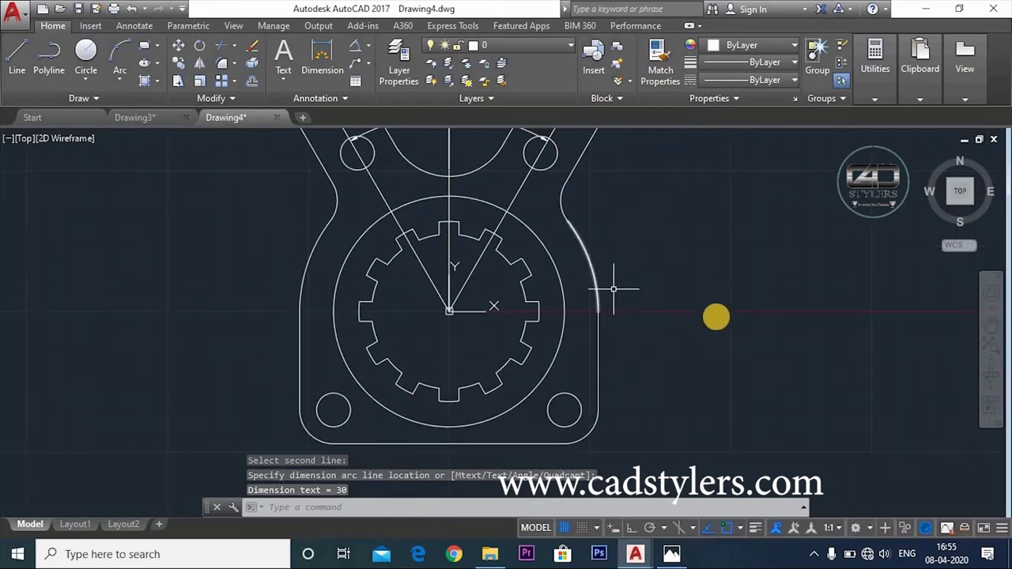
{"action": "left_click", "coordinate": [368, 46]}
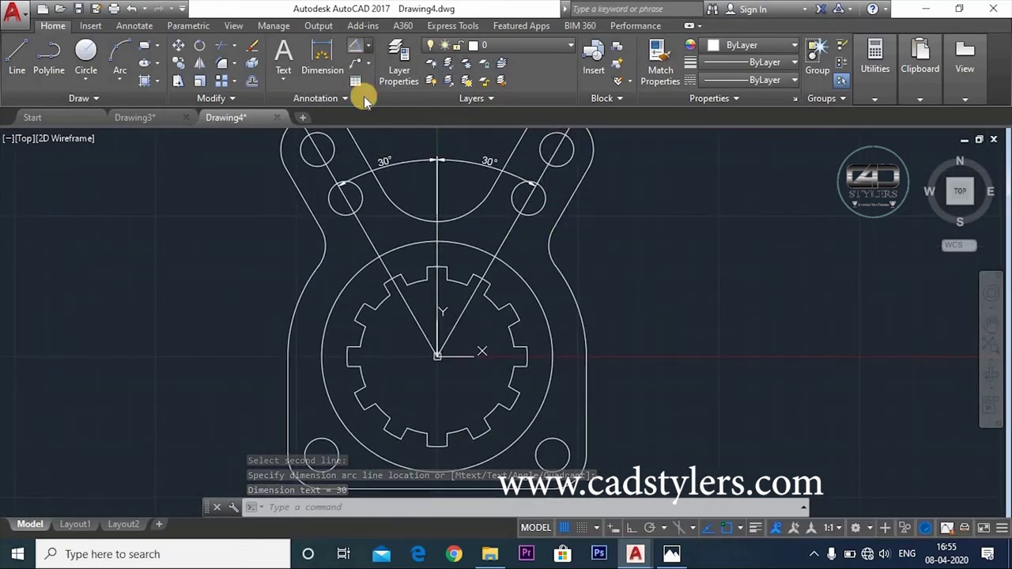
{"action": "left_click", "coordinate": [391, 98]}
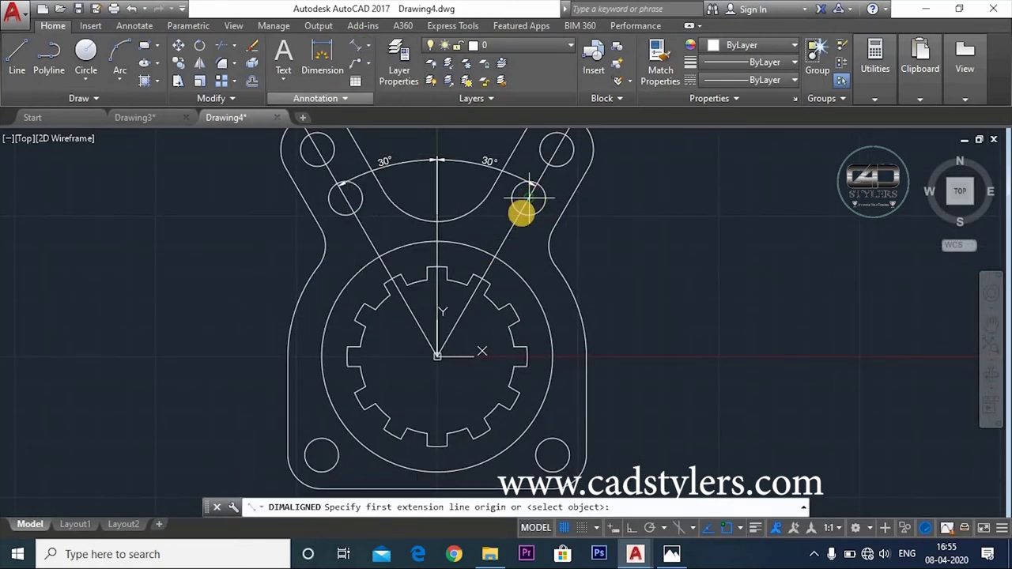
- Place aligned dimensions of 24 and 20 along the upper-right arm
{"action": "left_click", "coordinate": [494, 257]}
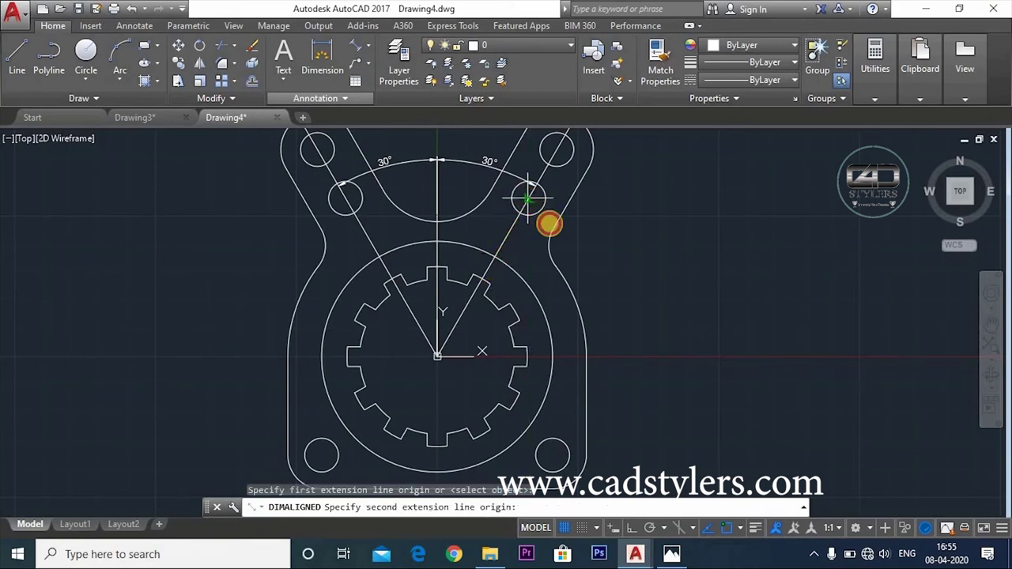
{"action": "left_click", "coordinate": [529, 200]}
{"action": "left_click", "coordinate": [583, 246]}
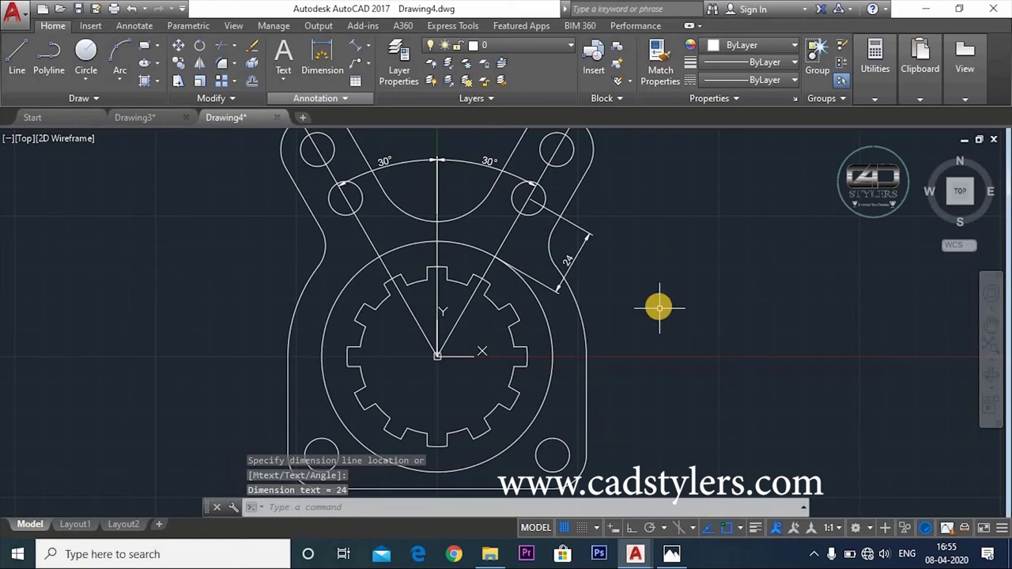
{"action": "middle_click_drag", "start_coordinate": [657, 306], "coordinate": [630, 372]}
{"action": "key", "text": "Return"}
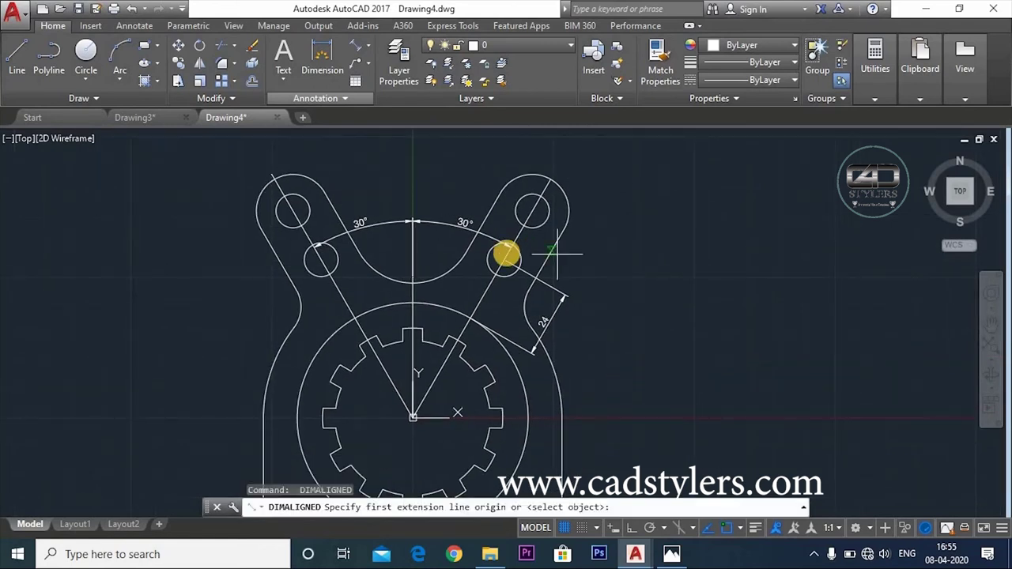
{"action": "left_click", "coordinate": [504, 258]}
{"action": "left_click", "coordinate": [533, 212]}
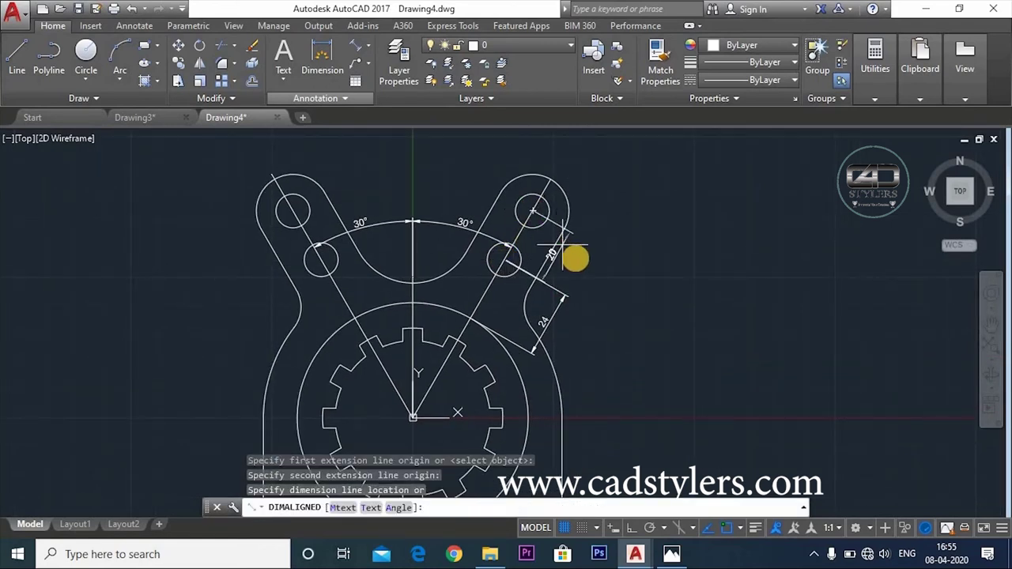
{"action": "left_click", "coordinate": [581, 266]}
{"action": "middle_click_drag", "start_coordinate": [635, 323], "coordinate": [624, 262]}
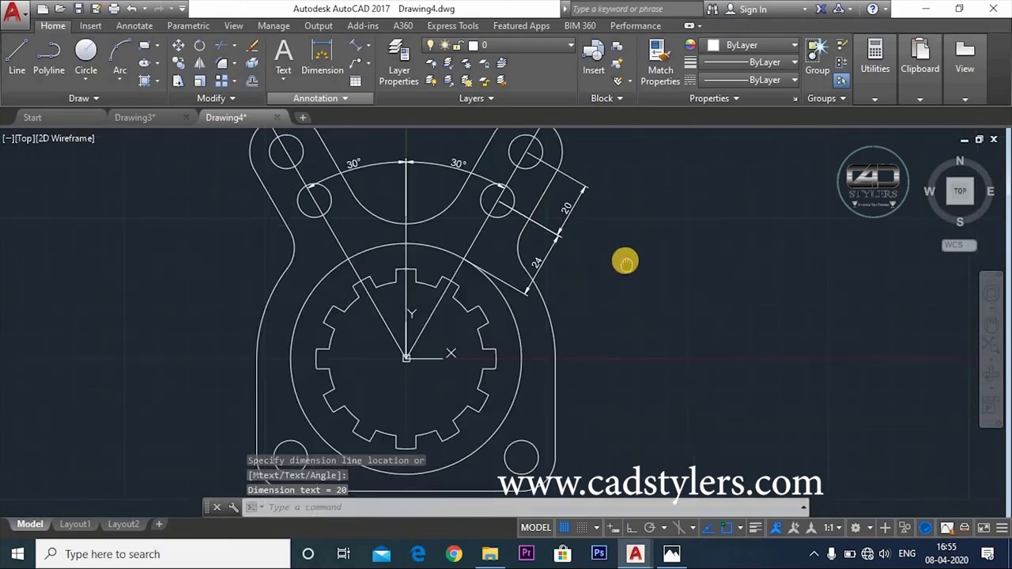
{"action": "scroll", "coordinate": [611, 365], "scroll_direction": "down", "scroll_amount": 1}
{"action": "scroll", "coordinate": [711, 371], "scroll_direction": "up", "scroll_amount": 2}
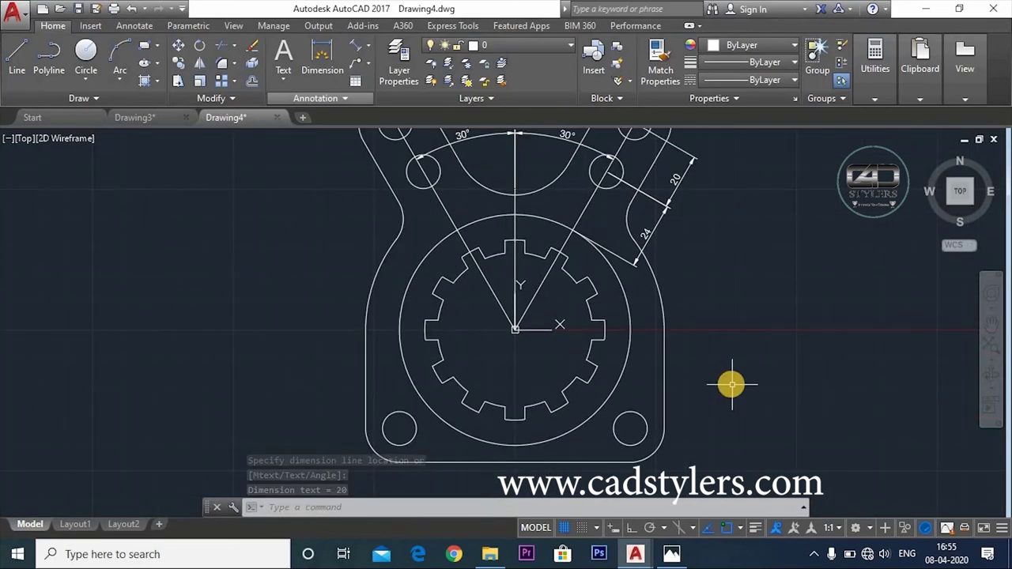
{"action": "scroll", "coordinate": [732, 361], "scroll_direction": "down", "scroll_amount": 3}
{"action": "middle_click_drag", "start_coordinate": [732, 361], "coordinate": [698, 334]}
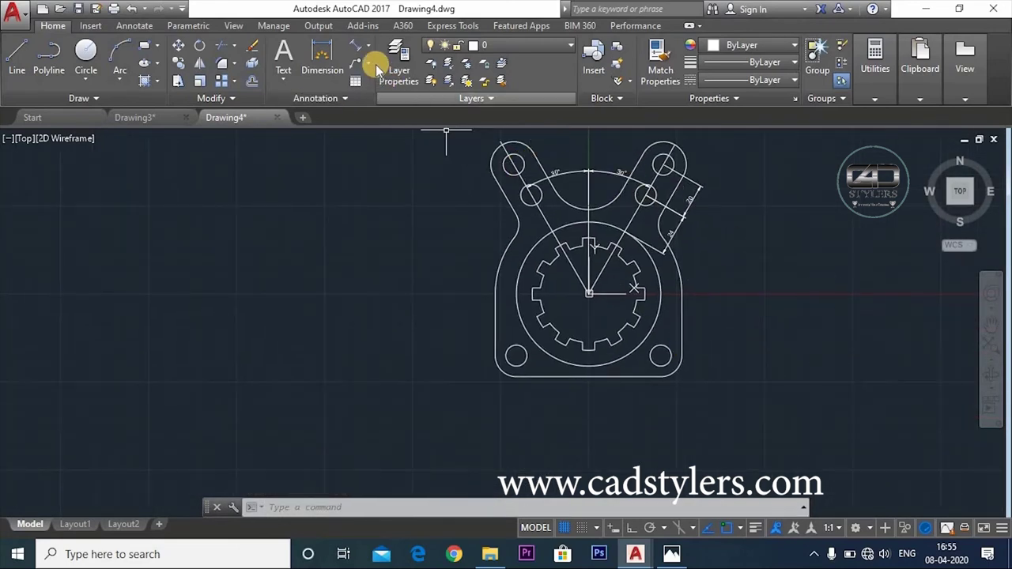
- Add an 82 linear dimension between the two bottom hole centres
{"action": "left_click", "coordinate": [369, 46]}
{"action": "left_click", "coordinate": [365, 70]}
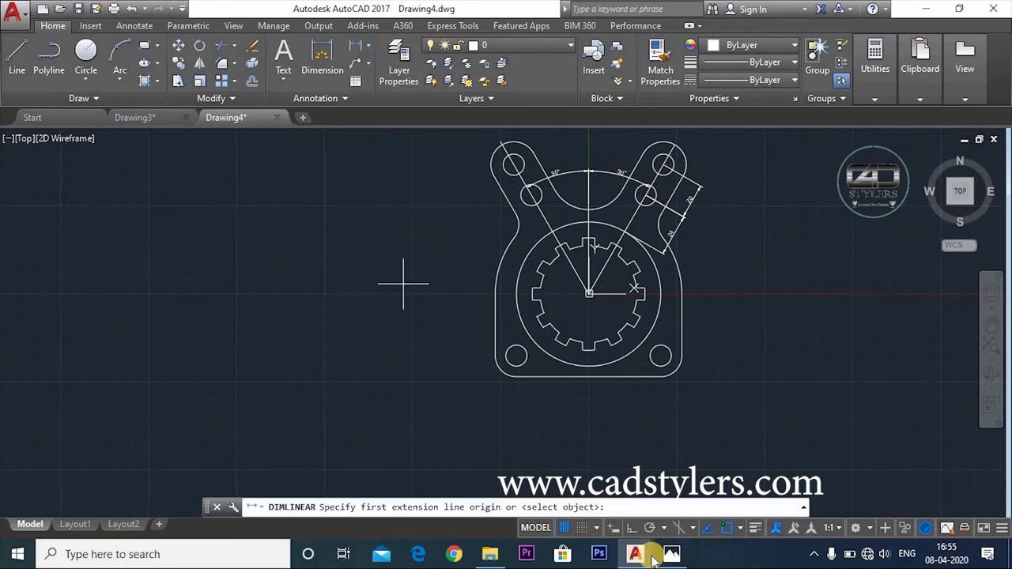
{"action": "left_click", "coordinate": [514, 357]}
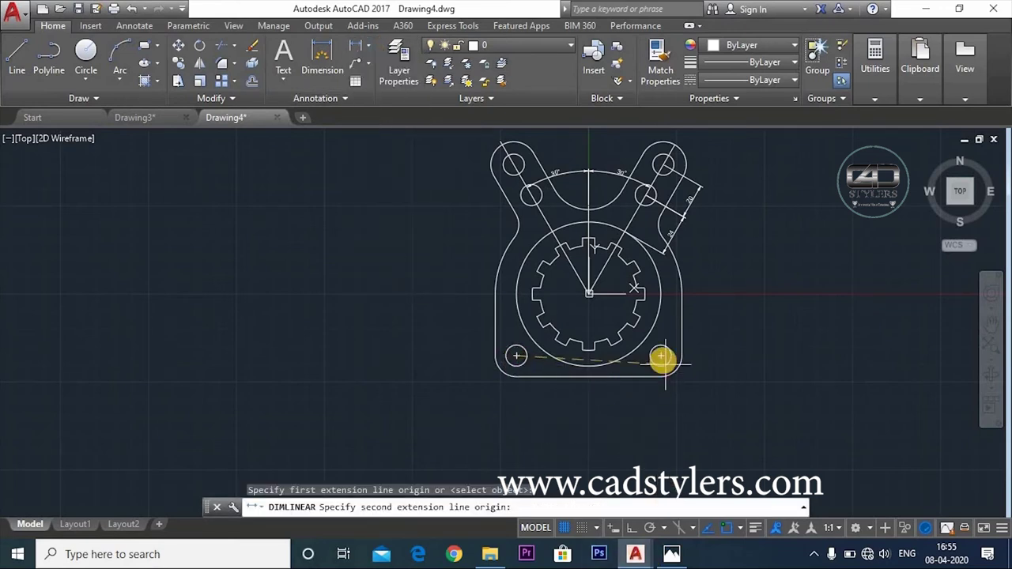
{"action": "left_click", "coordinate": [660, 357]}
{"action": "left_click", "coordinate": [602, 399]}
{"action": "scroll", "coordinate": [603, 408], "scroll_direction": "up", "scroll_amount": 2}
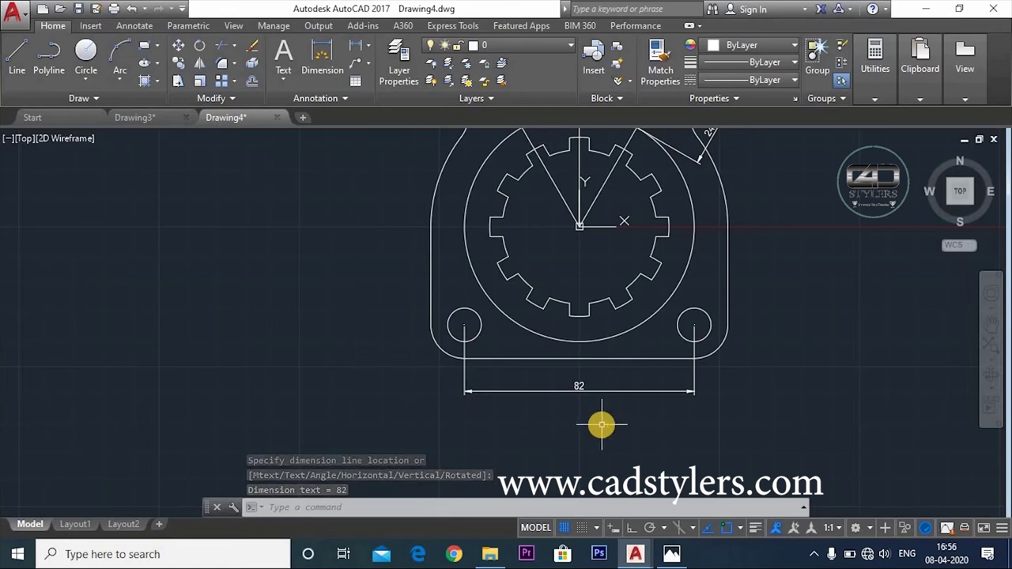
{"action": "middle_click_drag", "start_coordinate": [602, 426], "coordinate": [643, 433]}
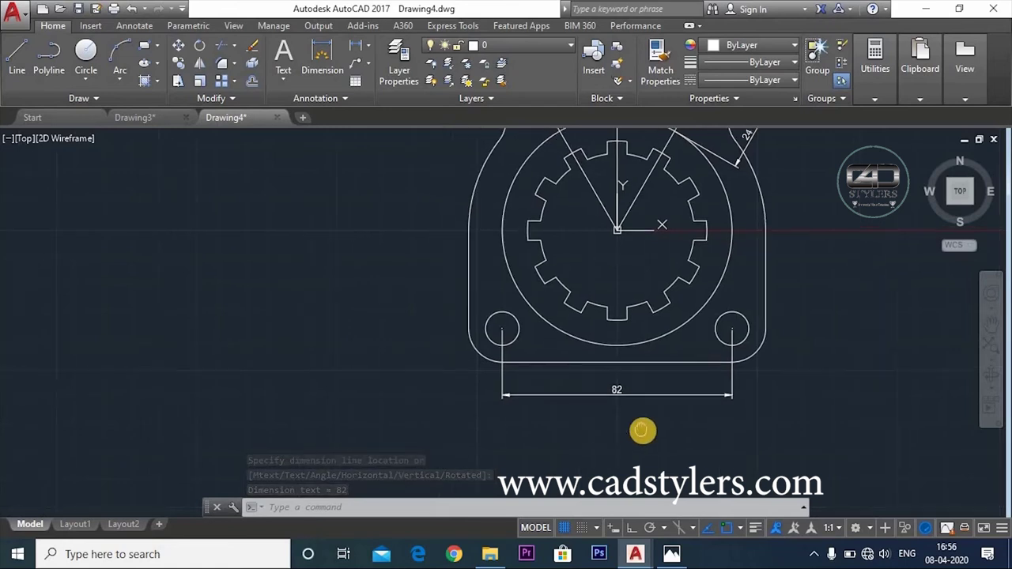
- Add a vertical 35 dimension from the gear centre to the bottom-left hole
{"action": "key", "text": "Return"}
{"action": "left_click", "coordinate": [620, 233]}
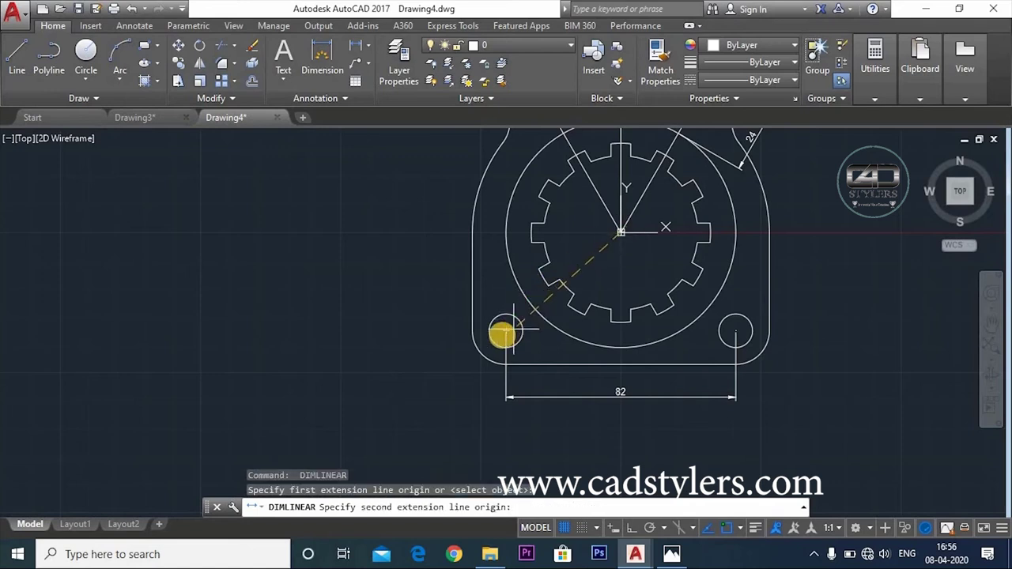
{"action": "left_click", "coordinate": [505, 331]}
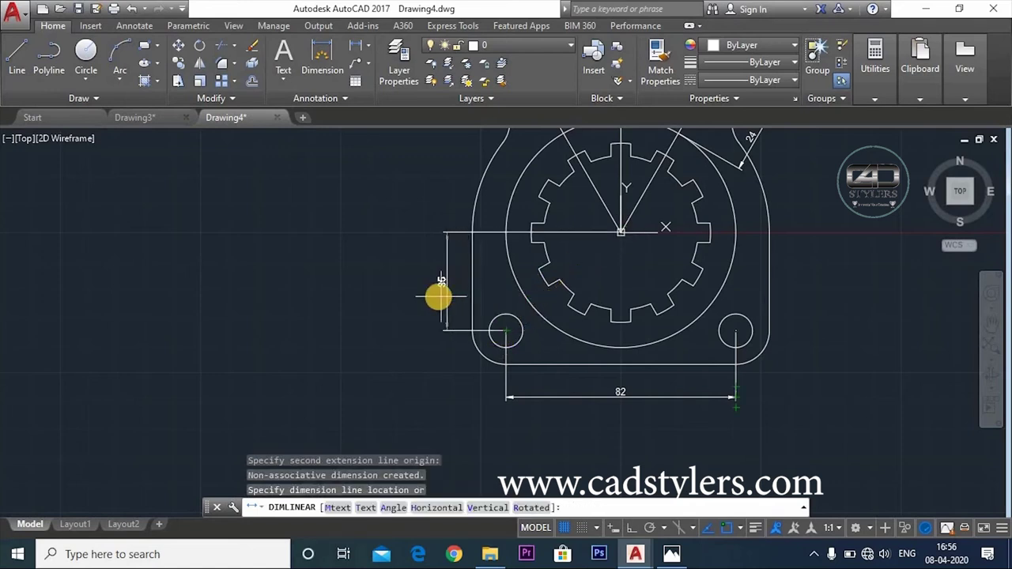
{"action": "left_click", "coordinate": [442, 294]}
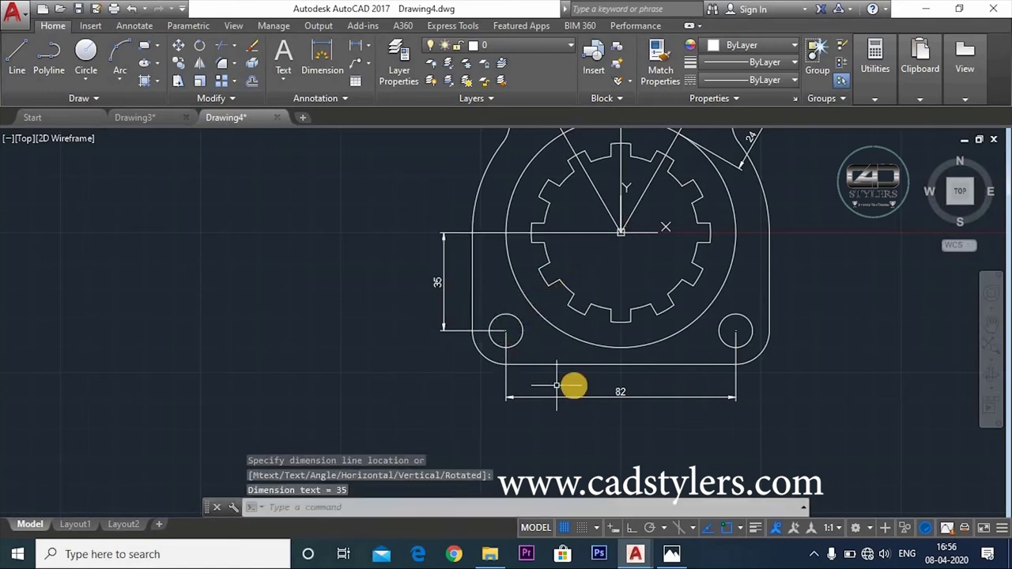
{"action": "middle_click_drag", "start_coordinate": [577, 382], "coordinate": [429, 398]}
{"action": "scroll", "coordinate": [524, 390], "scroll_direction": "down", "scroll_amount": 2}
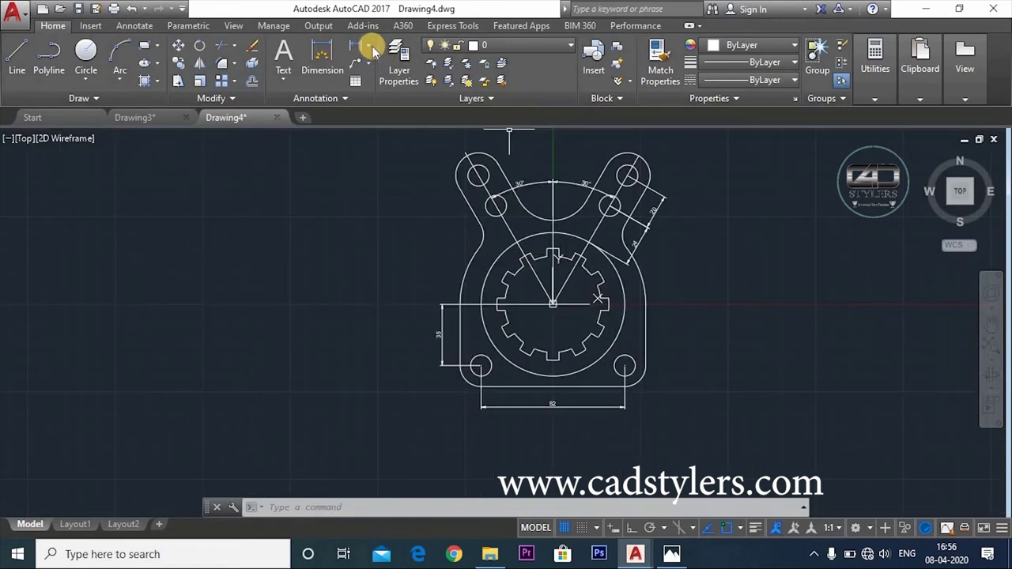
{"action": "left_click", "coordinate": [369, 50]}
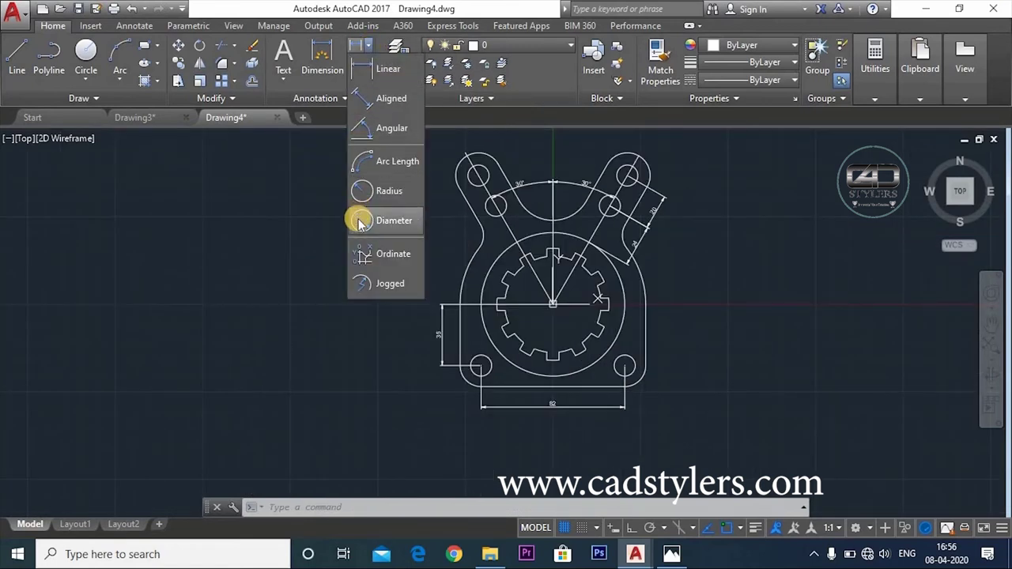
{"action": "left_click", "coordinate": [359, 222]}
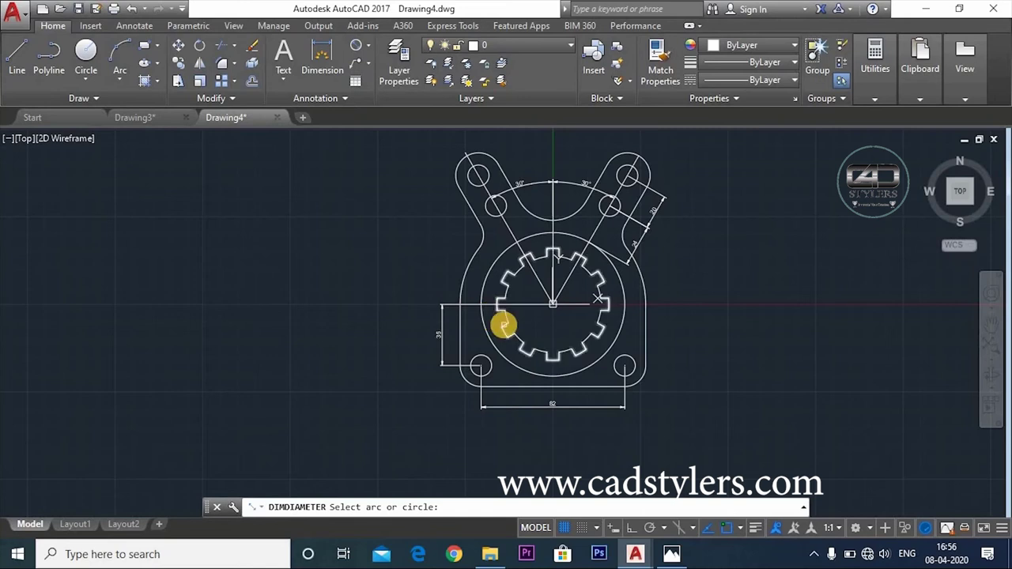
{"action": "scroll", "coordinate": [508, 316], "scroll_direction": "up", "scroll_amount": 2}
{"action": "left_click", "coordinate": [506, 315]}
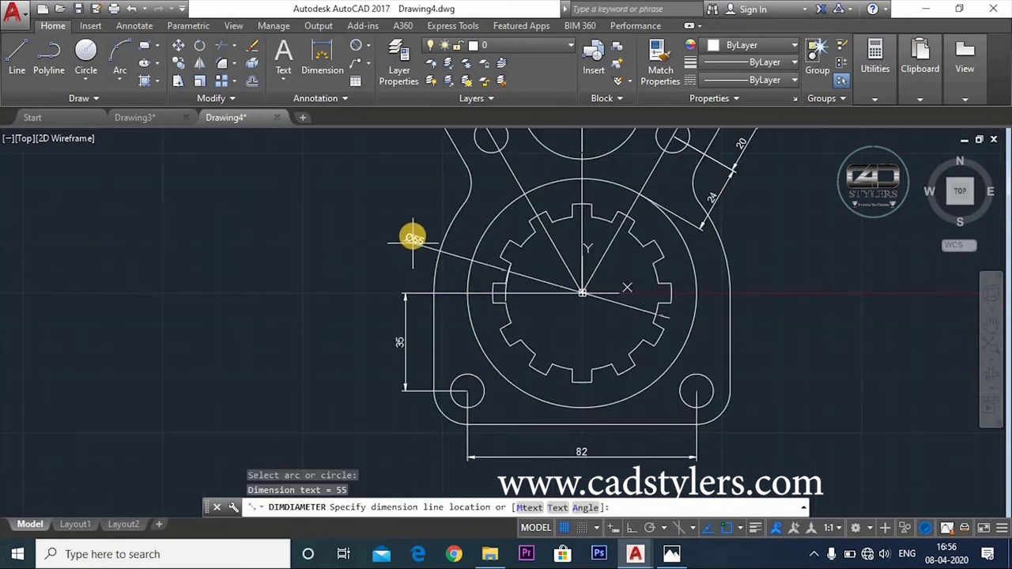
{"action": "left_click", "coordinate": [420, 209]}
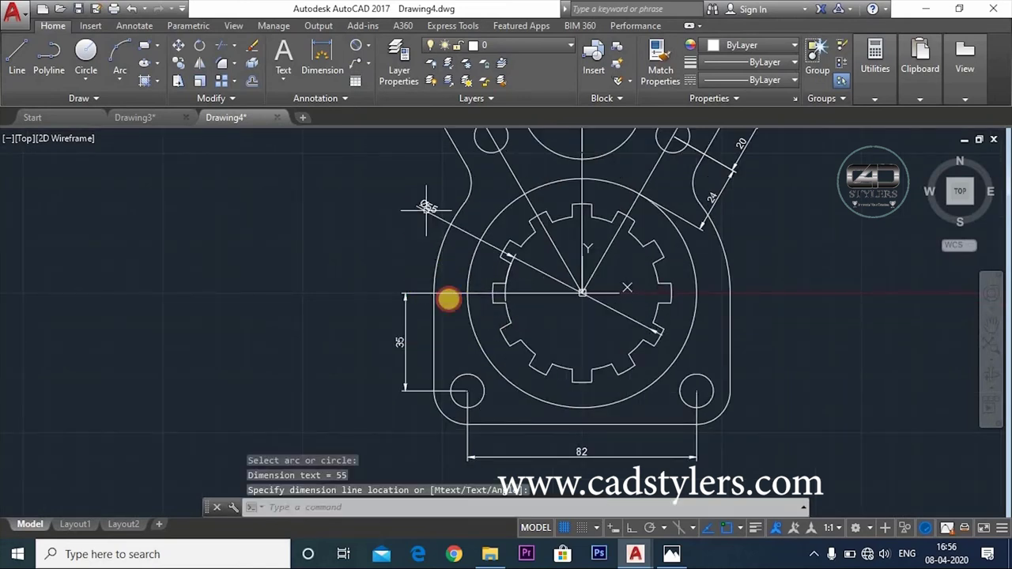
{"action": "key", "text": "Return"}
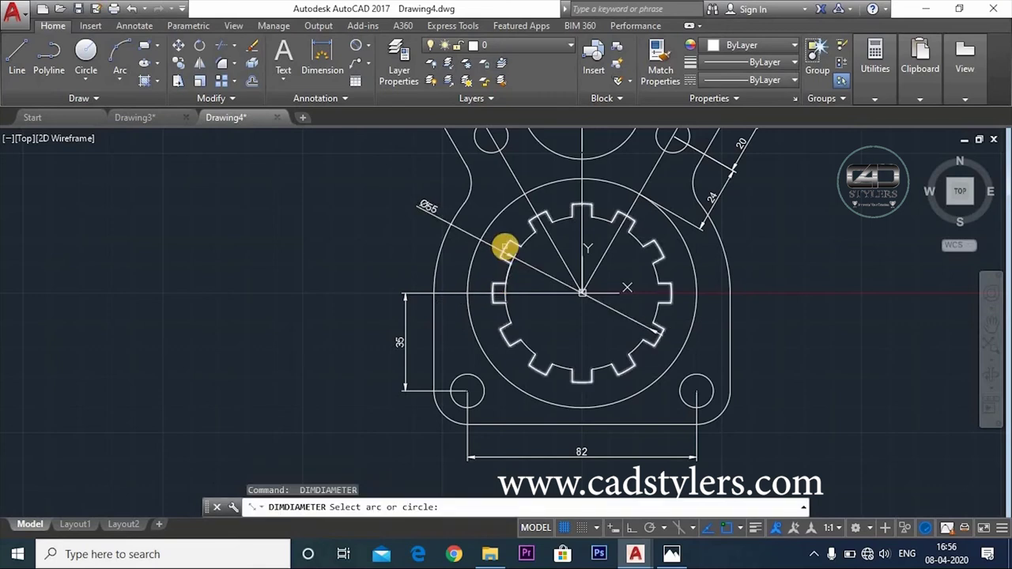
{"action": "left_click", "coordinate": [504, 246]}
{"action": "left_click", "coordinate": [449, 195]}
{"action": "key", "text": "Return"}
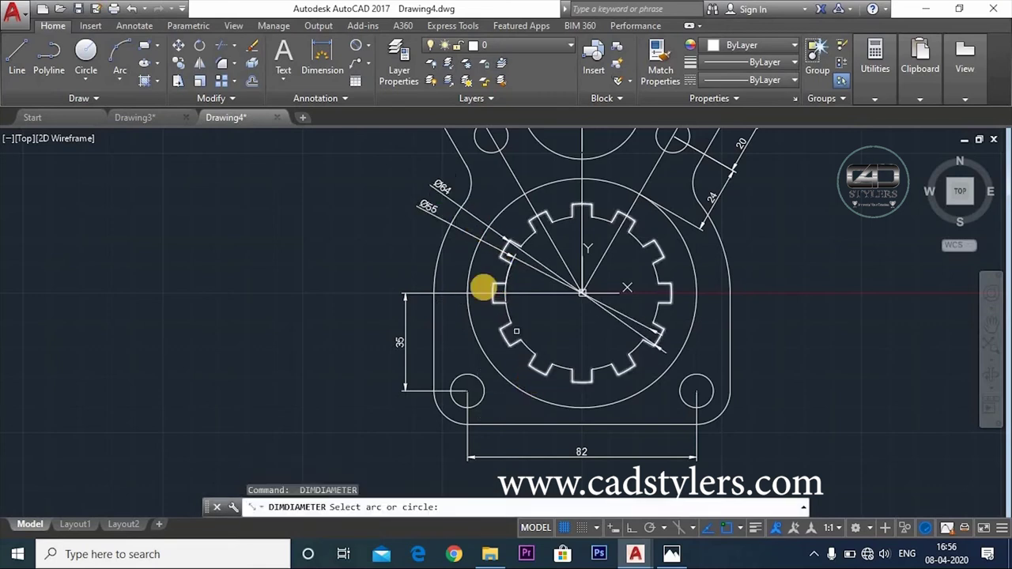
{"action": "left_click", "coordinate": [458, 264]}
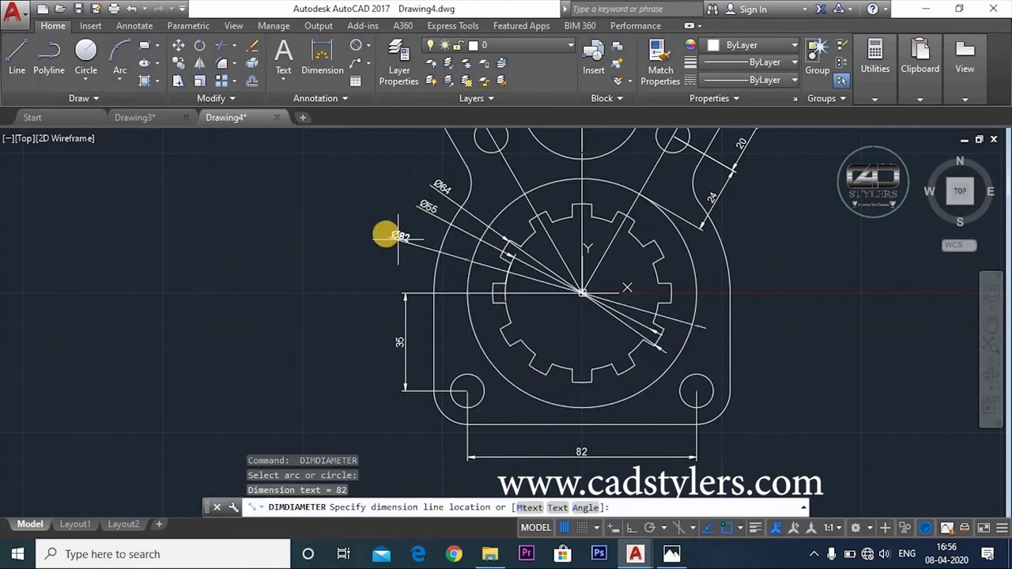
{"action": "left_click", "coordinate": [395, 228]}
{"action": "middle_click_drag", "start_coordinate": [699, 397], "coordinate": [582, 425]}
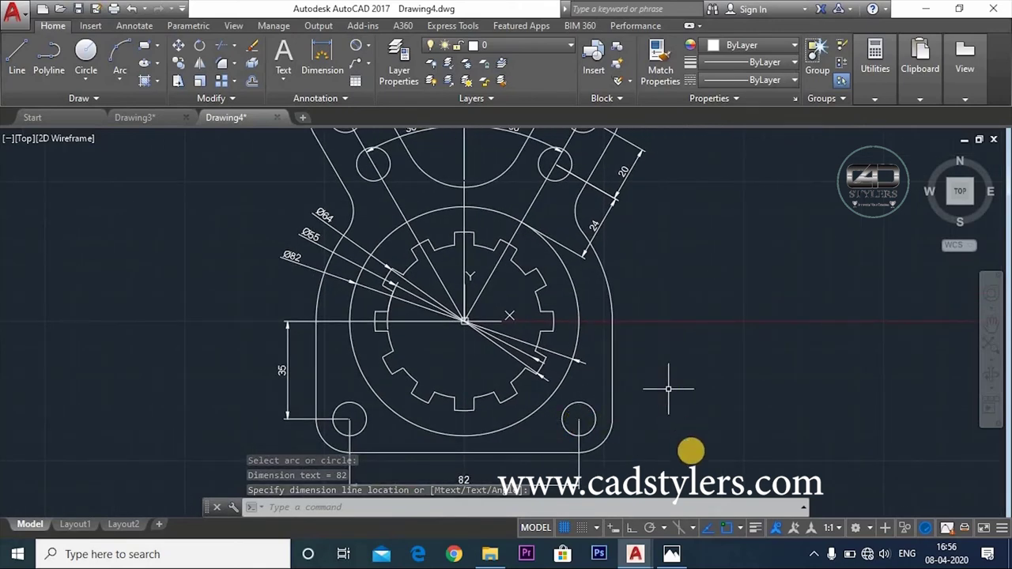
{"action": "middle_click_drag", "start_coordinate": [668, 389], "coordinate": [705, 390]}
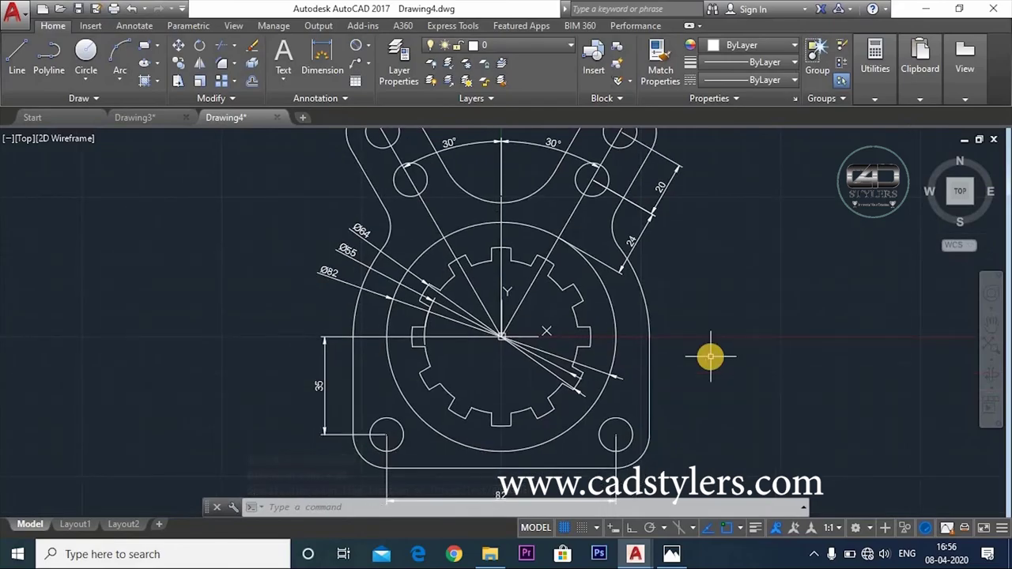
{"action": "key", "text": "alt+Tab"}
{"action": "scroll", "coordinate": [488, 358], "scroll_direction": "up", "scroll_amount": 1}
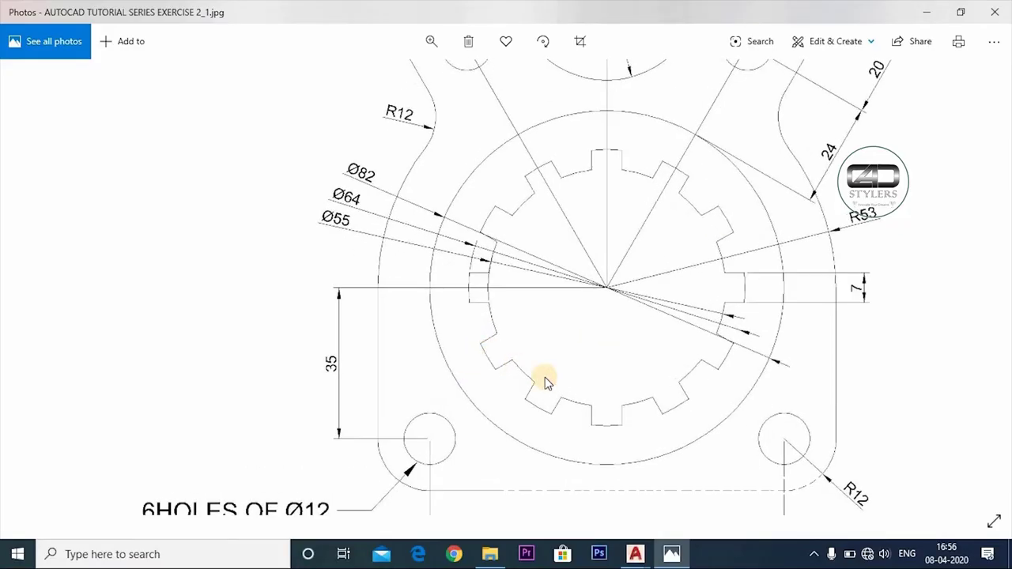
{"action": "left_click_drag", "start_coordinate": [514, 350], "coordinate": [526, 542]}
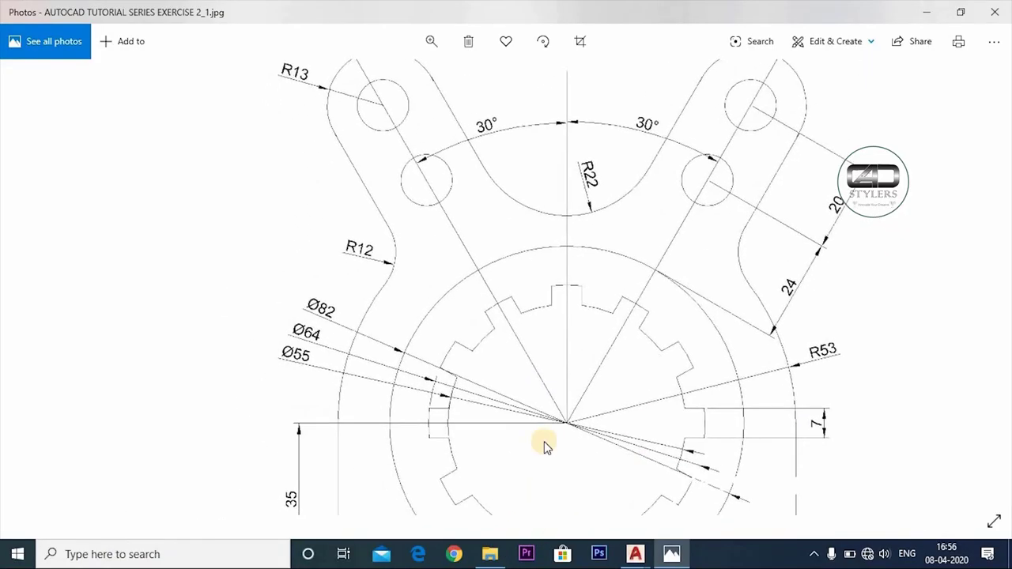
{"action": "scroll", "coordinate": [545, 445], "scroll_direction": "down", "scroll_amount": 3}
{"action": "left_click", "coordinate": [653, 557]}
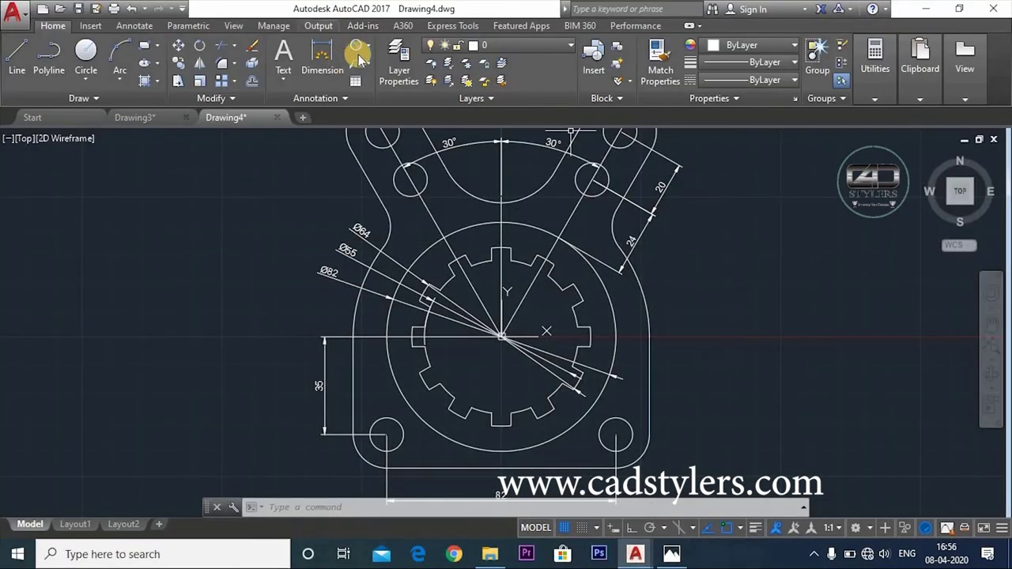
- Add R13 and R22 radius dimensions to the upper-left and central arcs
{"action": "left_click", "coordinate": [361, 100]}
{"action": "left_click", "coordinate": [362, 192]}
{"action": "middle_click_drag", "start_coordinate": [347, 123], "coordinate": [387, 229]}
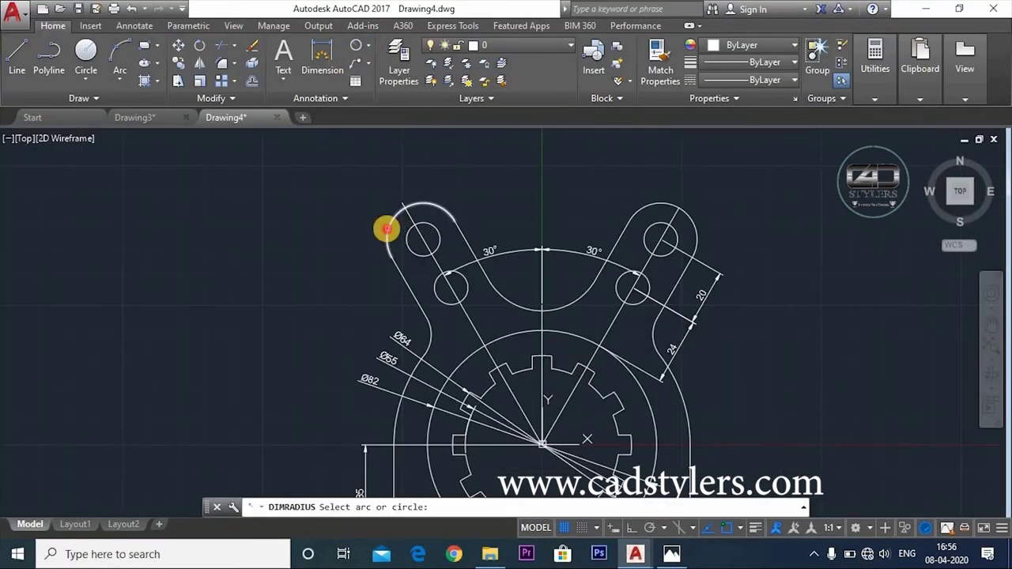
{"action": "left_click", "coordinate": [387, 229]}
{"action": "left_click", "coordinate": [361, 214]}
{"action": "middle_click_drag", "start_coordinate": [514, 287], "coordinate": [481, 221]}
{"action": "key", "text": "Return"}
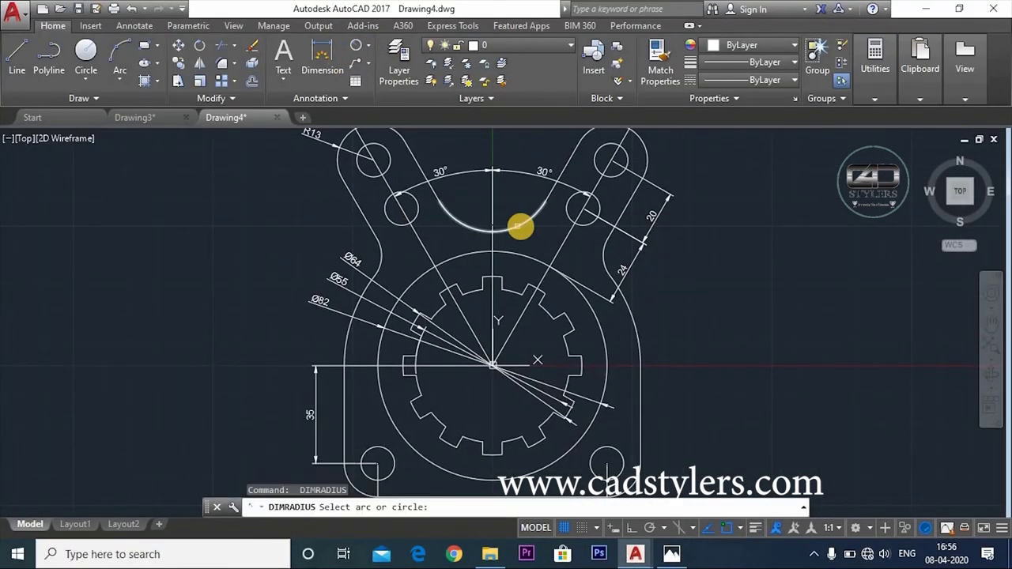
{"action": "left_click", "coordinate": [519, 227]}
{"action": "left_click", "coordinate": [544, 240]}
{"action": "mouse_move", "coordinate": [762, 304]}
{"action": "middle_mouse_down"}
{"action": "mouse_move", "coordinate": [545, 308]}
{"action": "mouse_move", "coordinate": [582, 245]}
{"action": "middle_mouse_up"}
- Add R53 to the outer arc and R12 to the lower-right hole
{"action": "key", "text": "Return"}
{"action": "left_click", "coordinate": [434, 267]}
{"action": "left_click", "coordinate": [492, 260]}
{"action": "middle_click_drag", "start_coordinate": [502, 320], "coordinate": [577, 228]}
{"action": "key", "text": "Return"}
{"action": "left_click", "coordinate": [493, 336]}
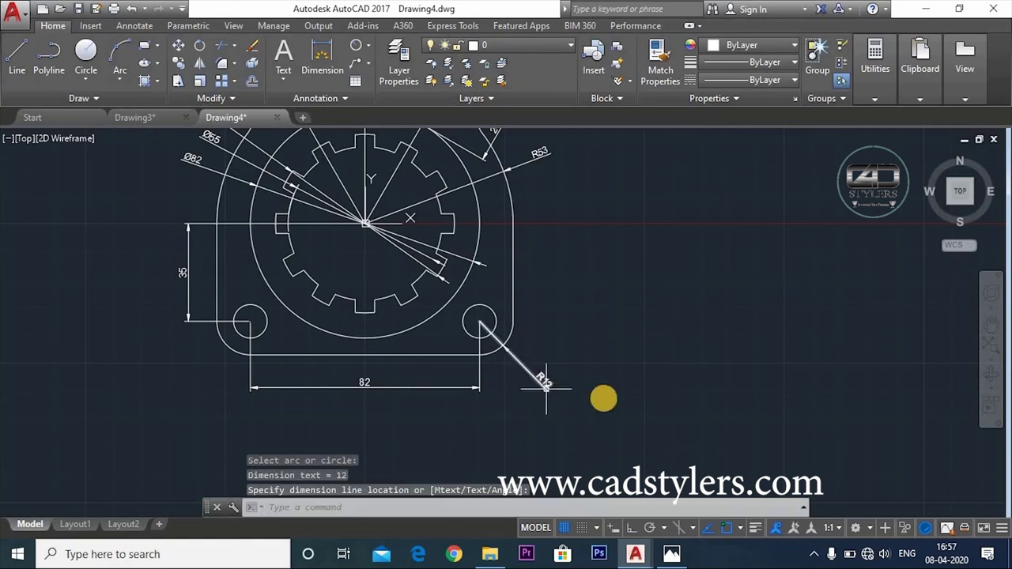
{"action": "left_click", "coordinate": [545, 386]}
{"action": "middle_click_drag", "start_coordinate": [553, 387], "coordinate": [641, 330]}
- Dimension the lower-left corner fillet's radius, then delete that unwanted dimension
{"action": "key", "text": "Return"}
{"action": "left_click", "coordinate": [313, 288]}
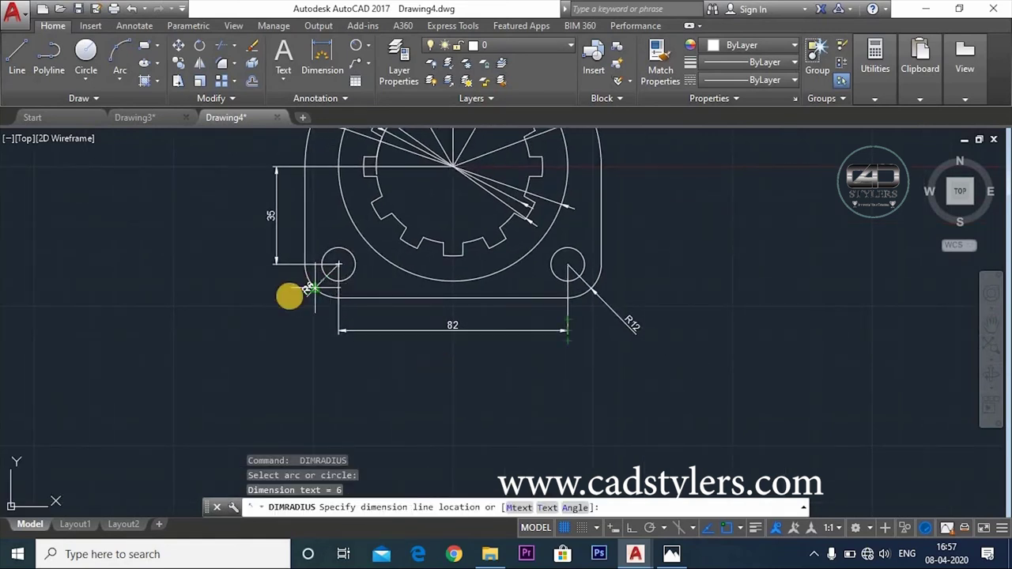
{"action": "left_click", "coordinate": [253, 300]}
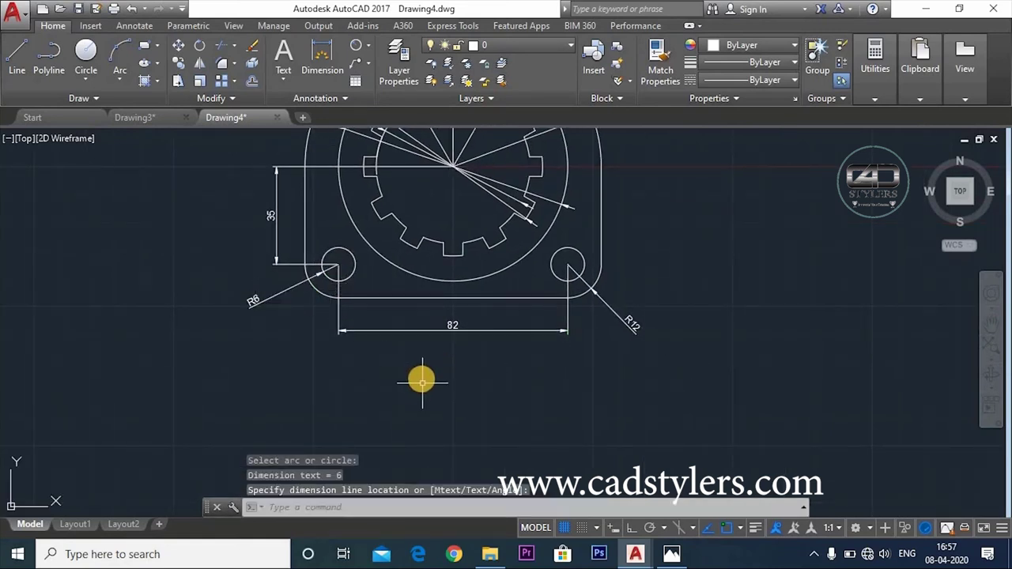
{"action": "scroll", "coordinate": [247, 317], "scroll_direction": "up", "scroll_amount": 2}
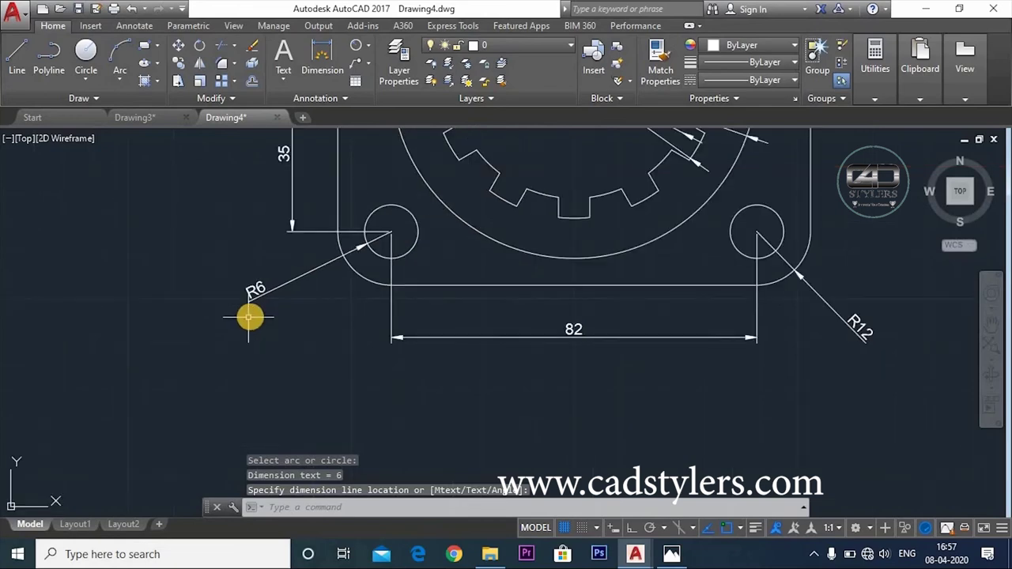
{"action": "scroll", "coordinate": [283, 315], "scroll_direction": "down", "scroll_amount": 2}
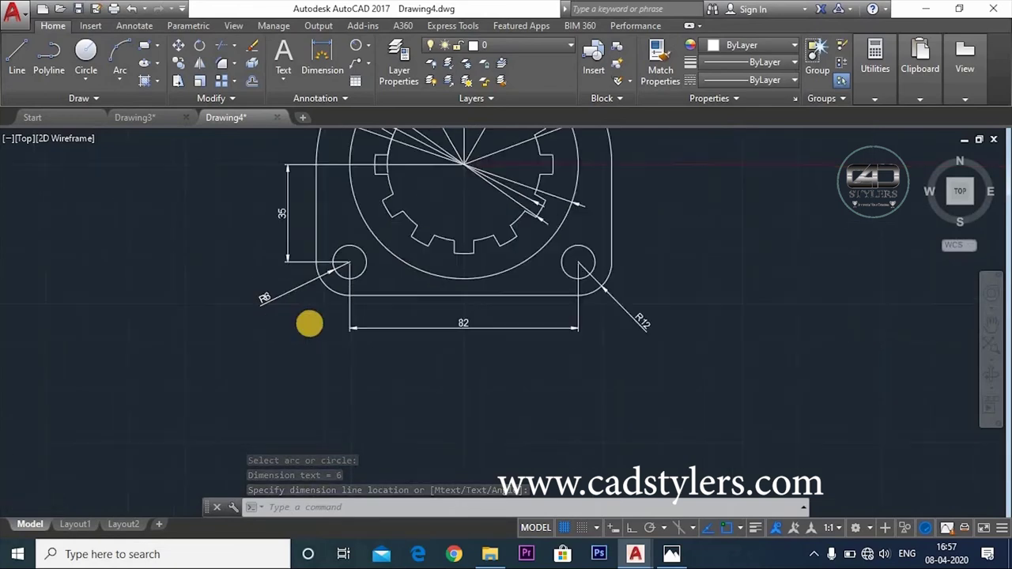
{"action": "scroll", "coordinate": [309, 322], "scroll_direction": "down", "scroll_amount": 2}
{"action": "middle_click_drag", "start_coordinate": [330, 290], "coordinate": [413, 402]}
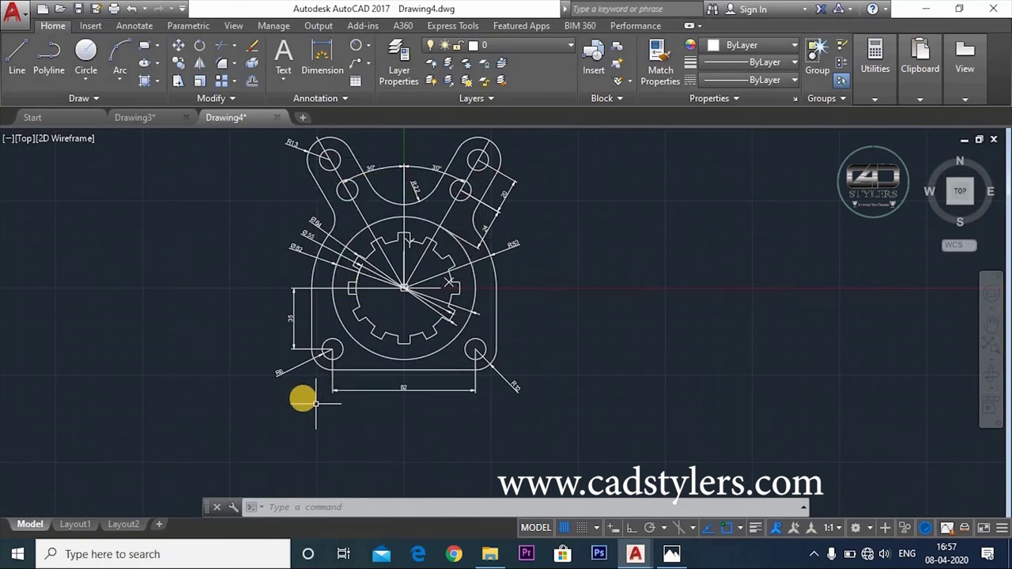
{"action": "key", "text": "Escape"}
{"action": "left_click", "coordinate": [292, 372]}
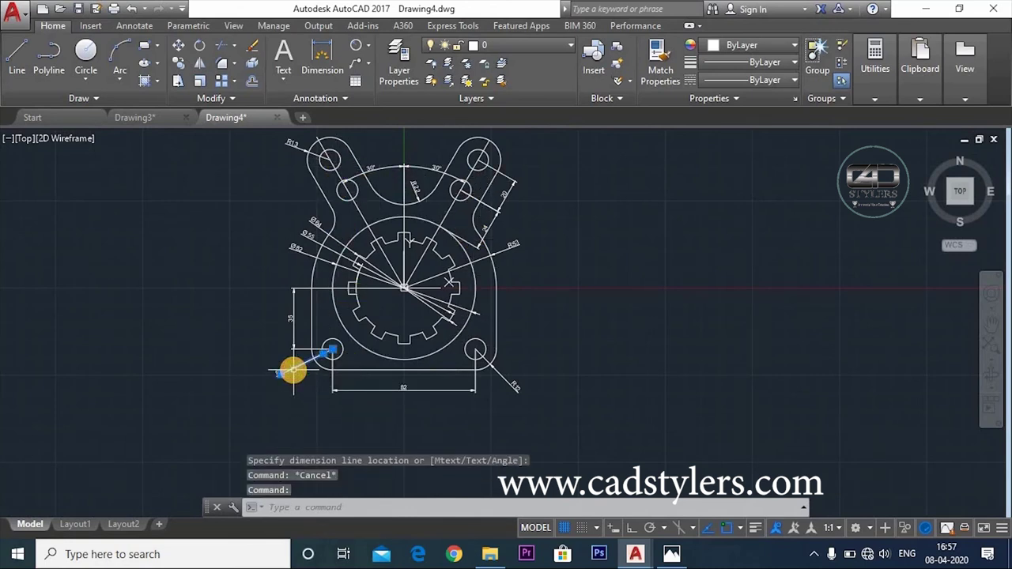
{"action": "key", "text": "Delete"}
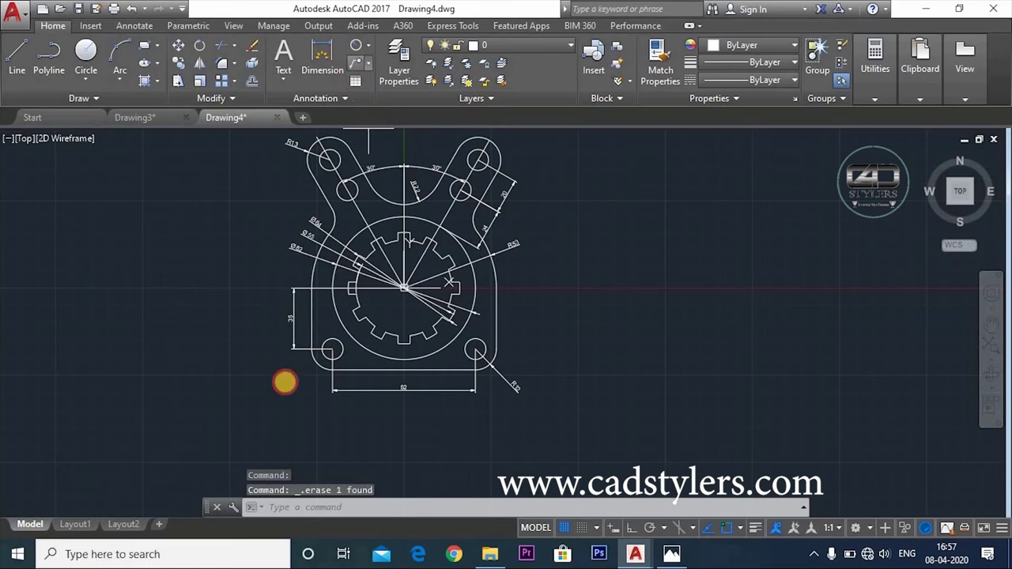
- Start a multileader pointing at the lower-left hole with its landing to the left
{"action": "type", "text": "mld"}
{"action": "key", "text": "Return"}
{"action": "middle_click_drag", "start_coordinate": [294, 429], "coordinate": [414, 402]}
{"action": "scroll", "coordinate": [445, 327], "scroll_direction": "up", "scroll_amount": 1}
{"action": "scroll", "coordinate": [463, 305], "scroll_direction": "up", "scroll_amount": 1}
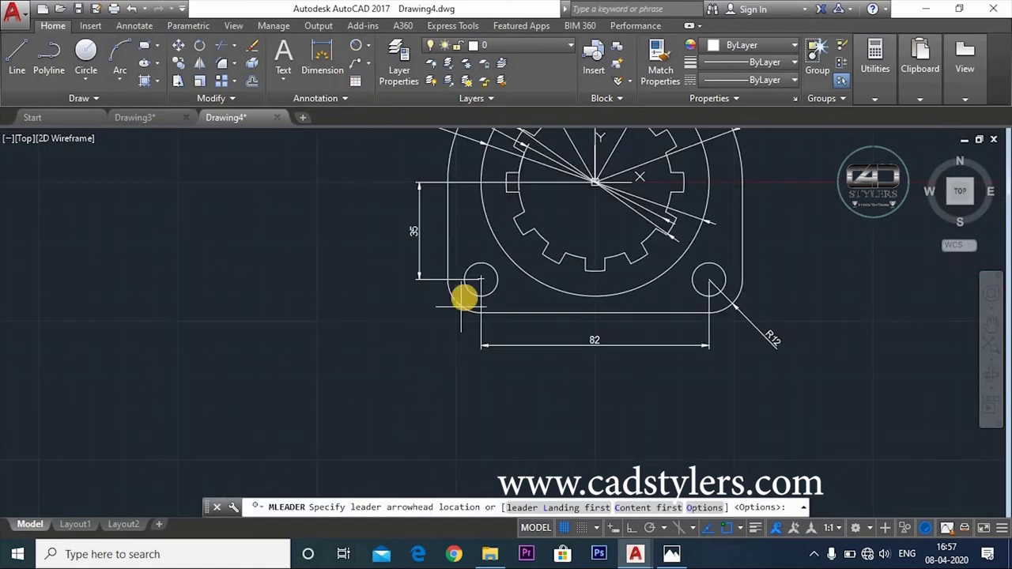
{"action": "left_click", "coordinate": [470, 289]}
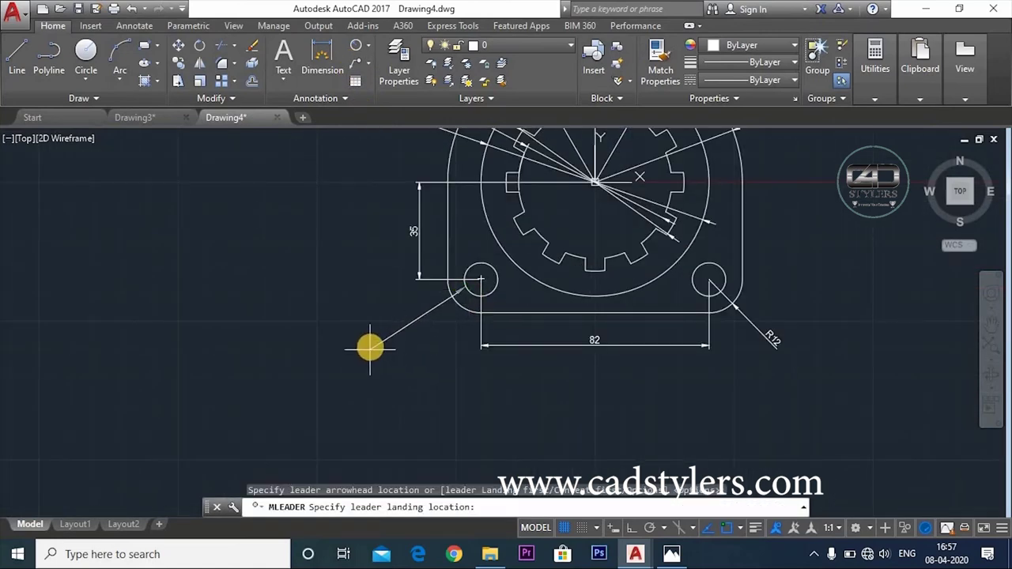
{"action": "left_click", "coordinate": [410, 335]}
{"action": "type", "text": "6"}
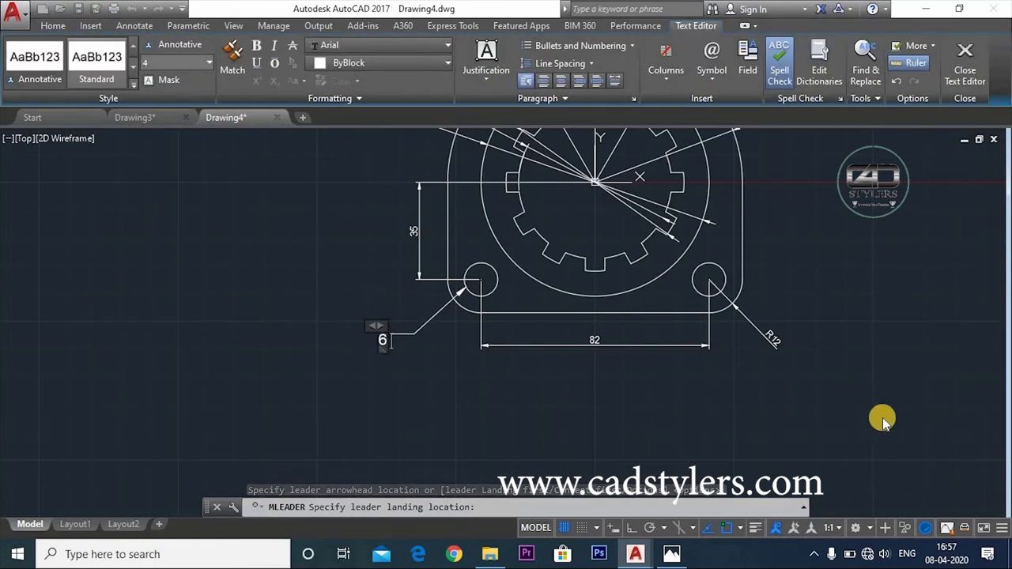
- Enter the note text '6 HOLES 0F Ø12' using the diameter symbol
{"action": "type", "text": "HOLES 0F"}
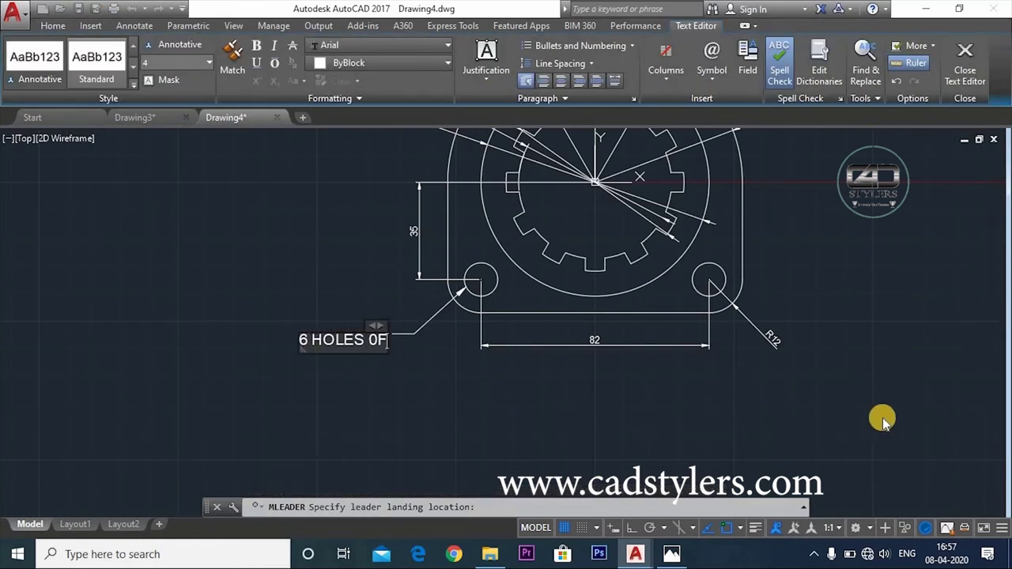
{"action": "left_click", "coordinate": [711, 59]}
{"action": "left_click", "coordinate": [731, 136]}
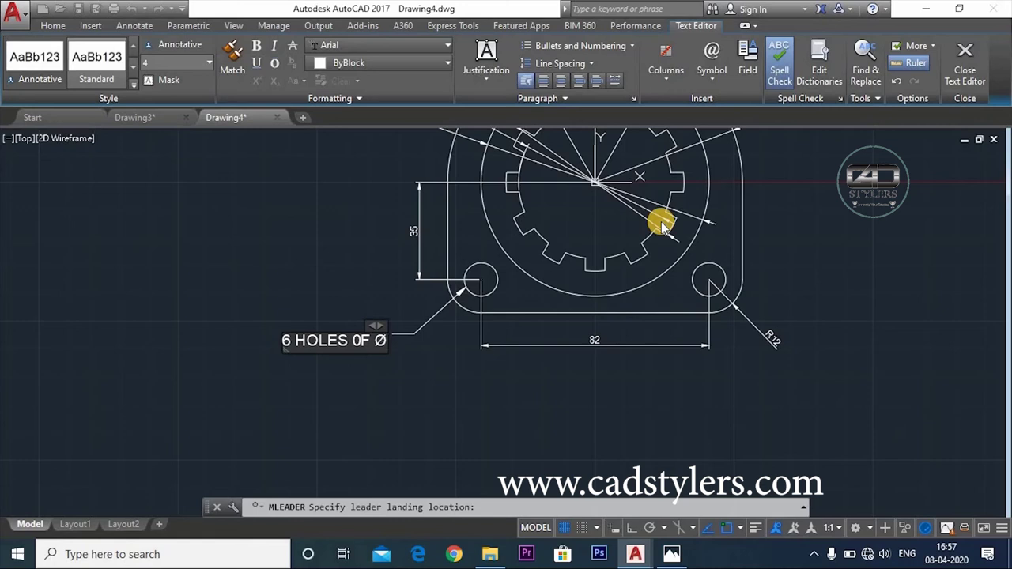
{"action": "type", "text": "1"}
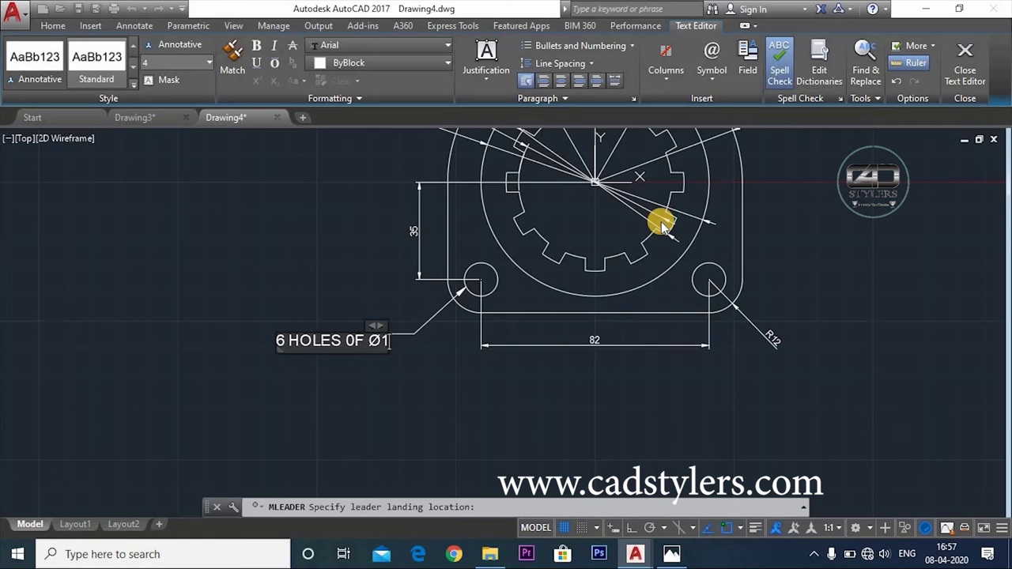
{"action": "key", "text": "BackSpace"}
{"action": "type", "text": "12"}
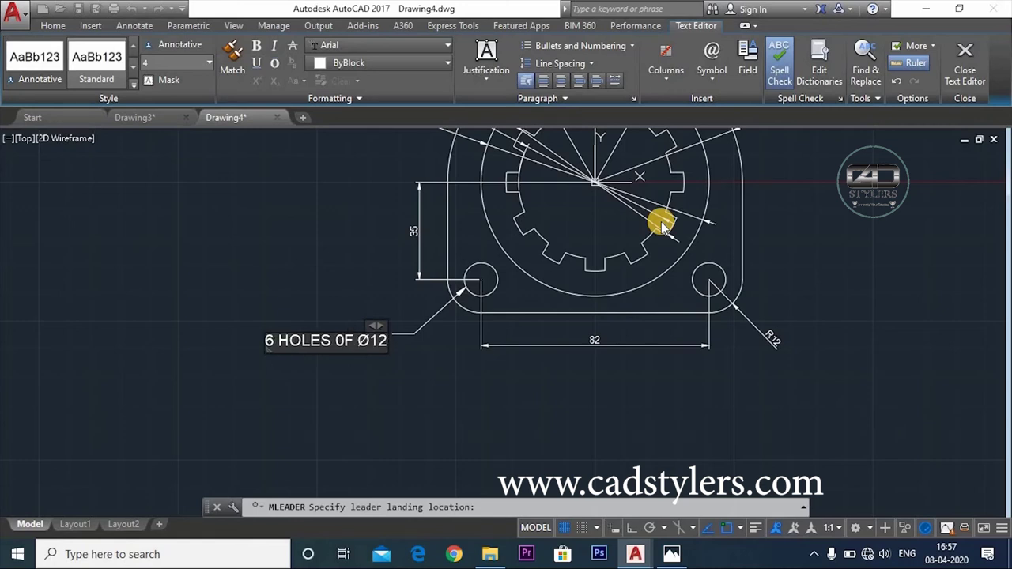
- Enlarge the leader note's text height and close the text editor
{"action": "key", "text": "Return"}
{"action": "key", "text": "ctrl+a"}
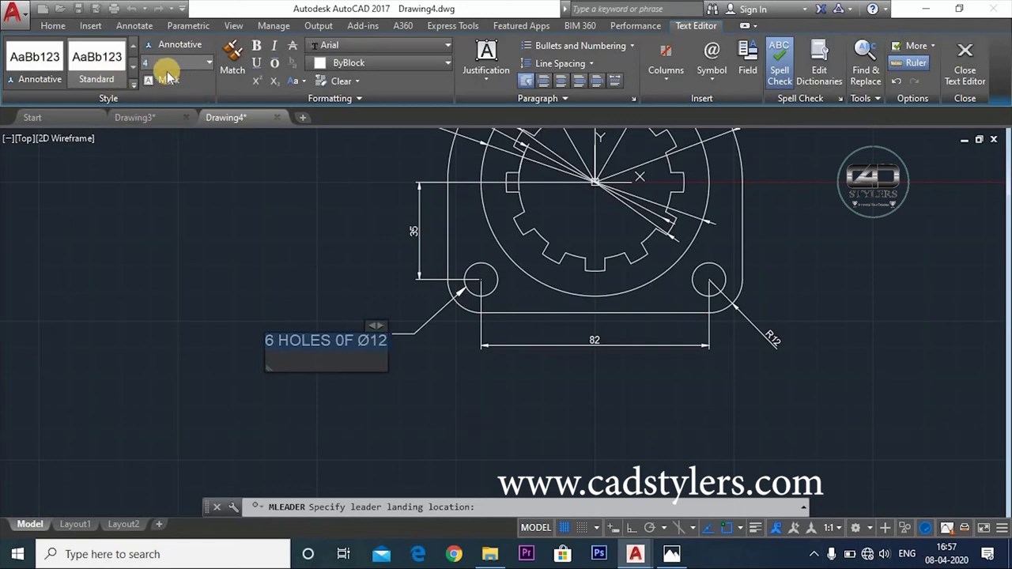
{"action": "left_click", "coordinate": [107, 80]}
{"action": "left_click", "coordinate": [312, 340]}
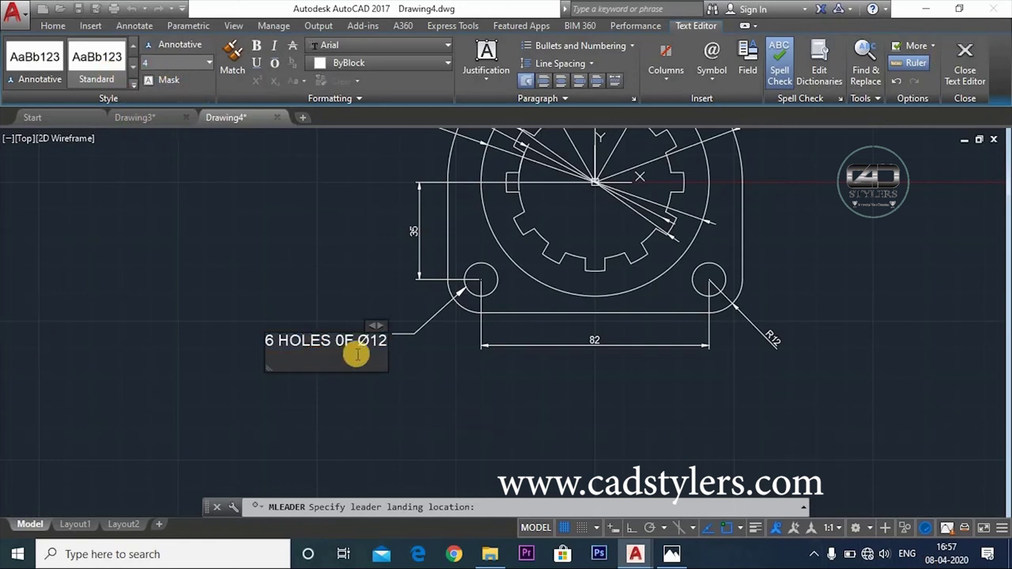
{"action": "left_click", "coordinate": [384, 405]}
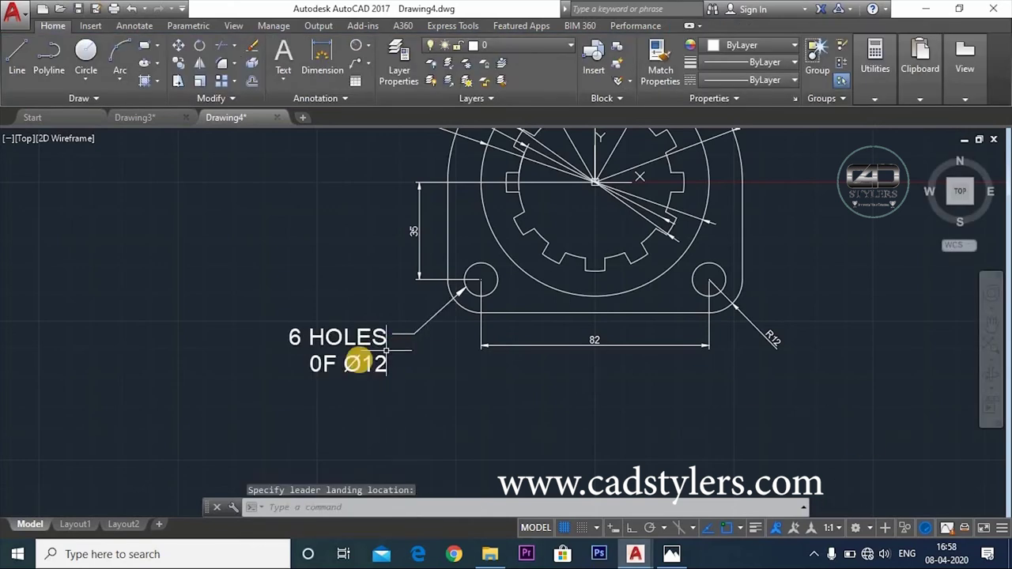
{"action": "mouse_move", "coordinate": [358, 364]}
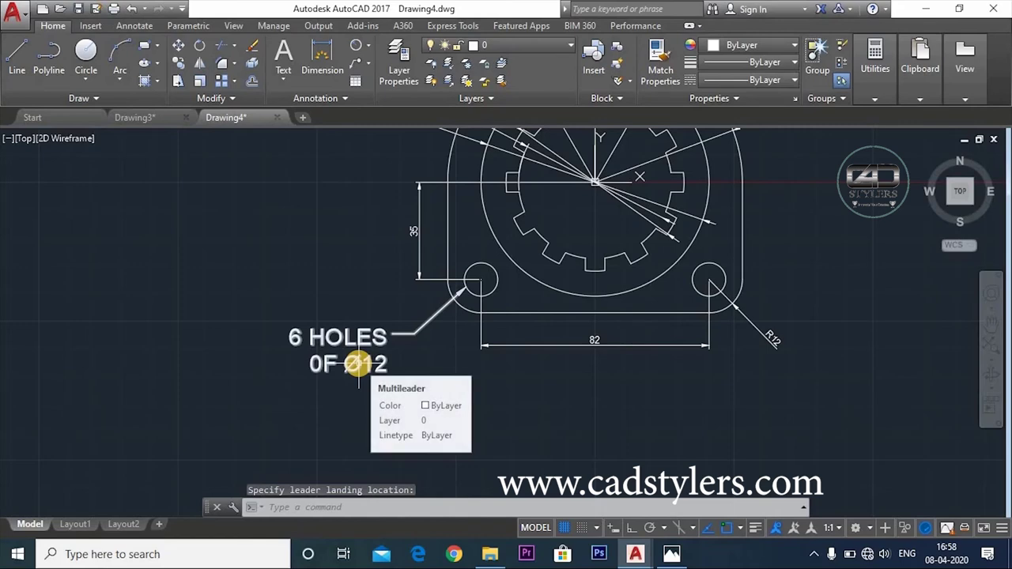
- Widen the '6 HOLES OF Ø12' leader note so its text fits on one line
{"action": "scroll", "coordinate": [474, 350], "scroll_direction": "down", "scroll_amount": 4}
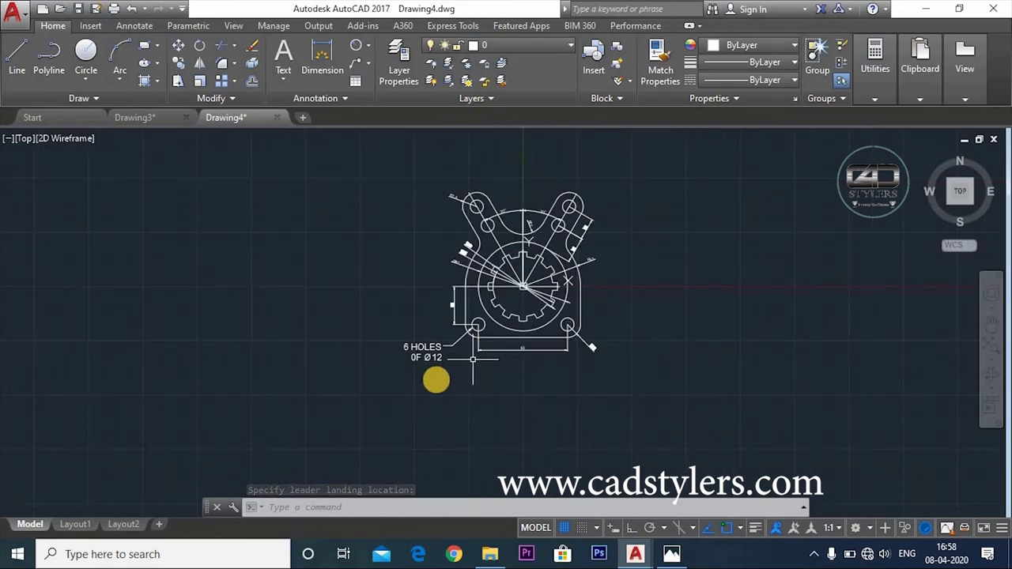
{"action": "scroll", "coordinate": [437, 377], "scroll_direction": "up", "scroll_amount": 4}
{"action": "middle_click_drag", "start_coordinate": [450, 362], "coordinate": [429, 375]}
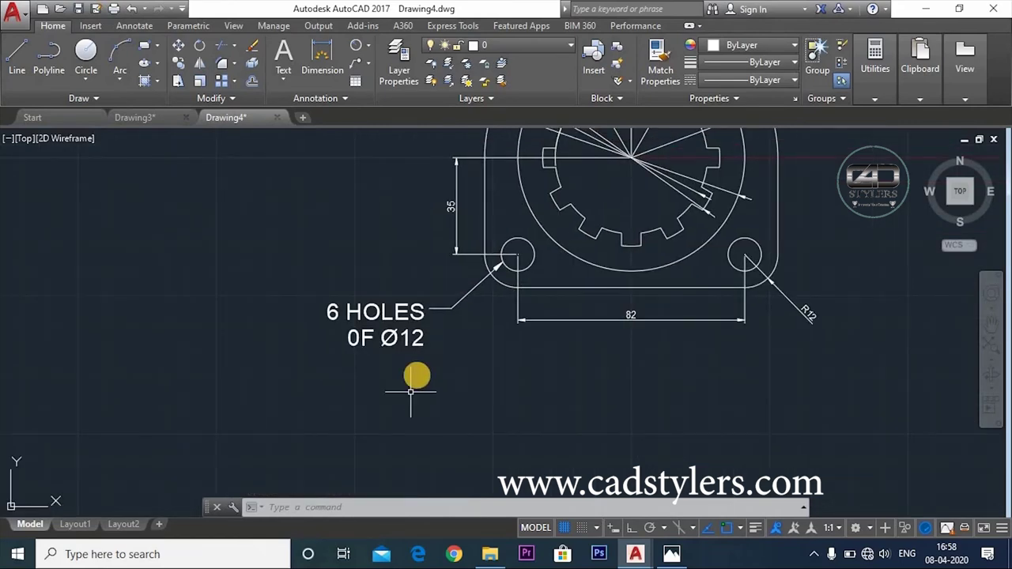
{"action": "left_click", "coordinate": [378, 339]}
{"action": "left_click", "coordinate": [356, 350]}
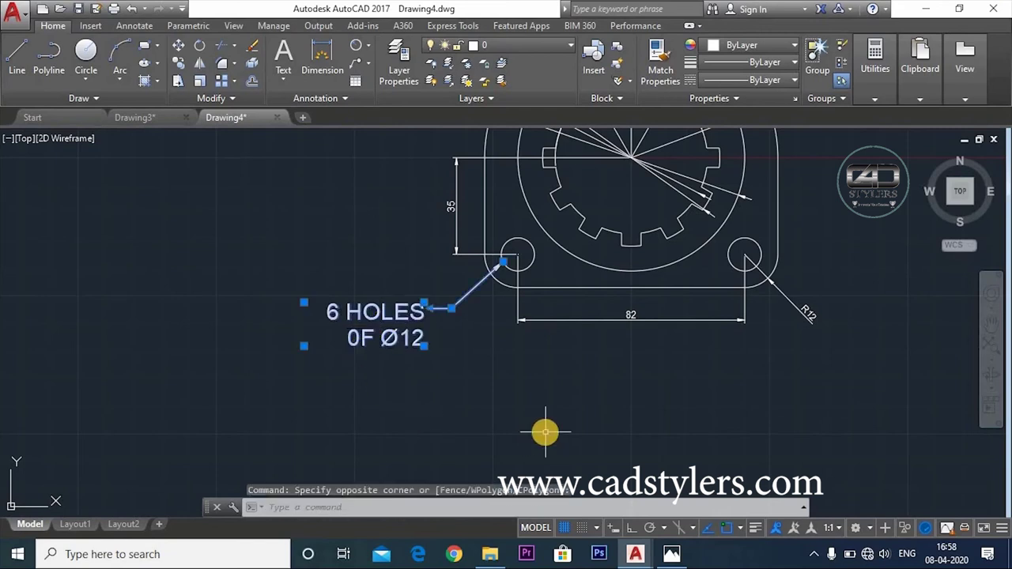
{"action": "left_click", "coordinate": [373, 337]}
{"action": "left_click", "coordinate": [375, 339]}
{"action": "double_click", "coordinate": [377, 336]}
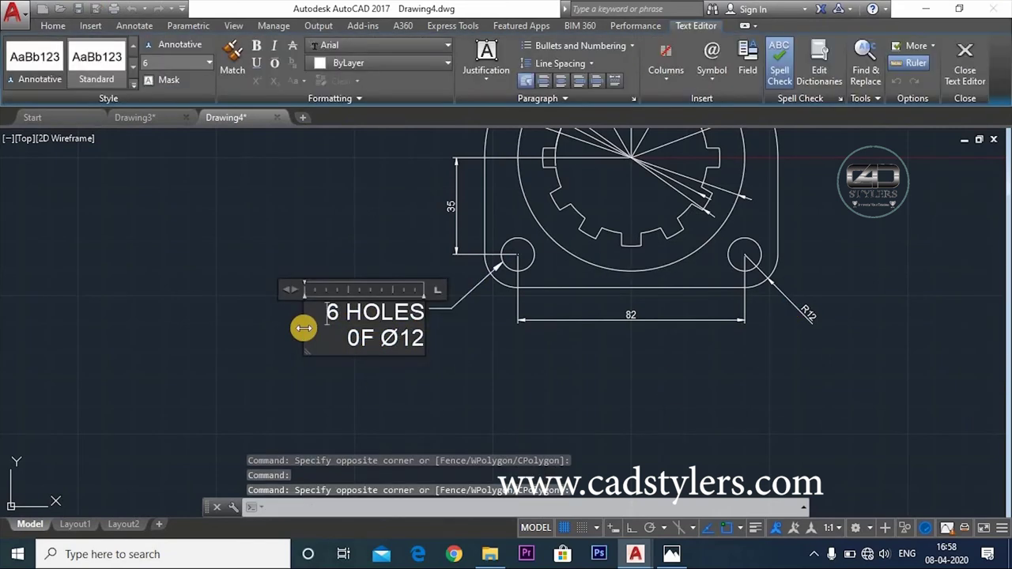
{"action": "left_click_drag", "start_coordinate": [301, 330], "coordinate": [242, 337]}
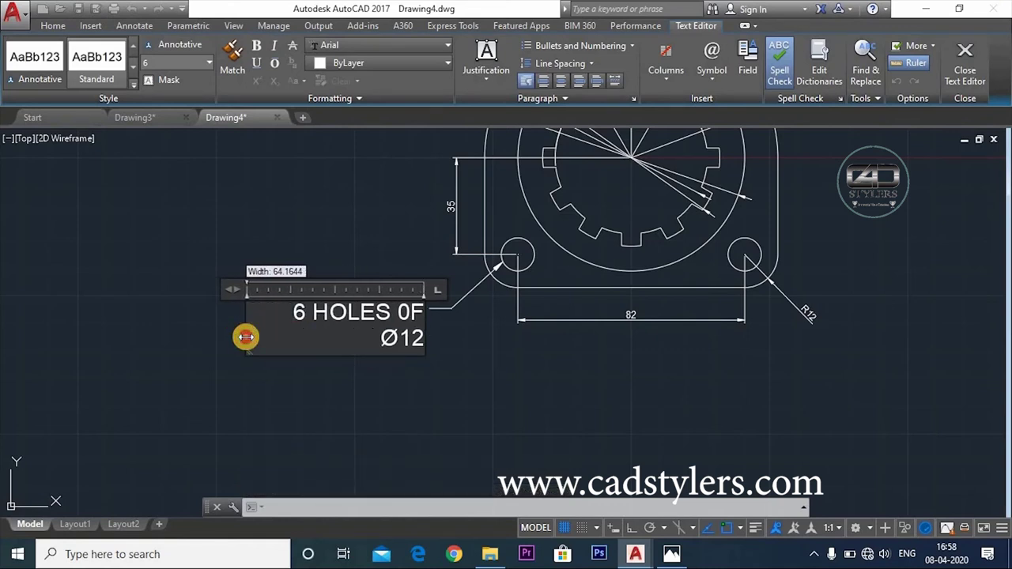
{"action": "left_click", "coordinate": [964, 73]}
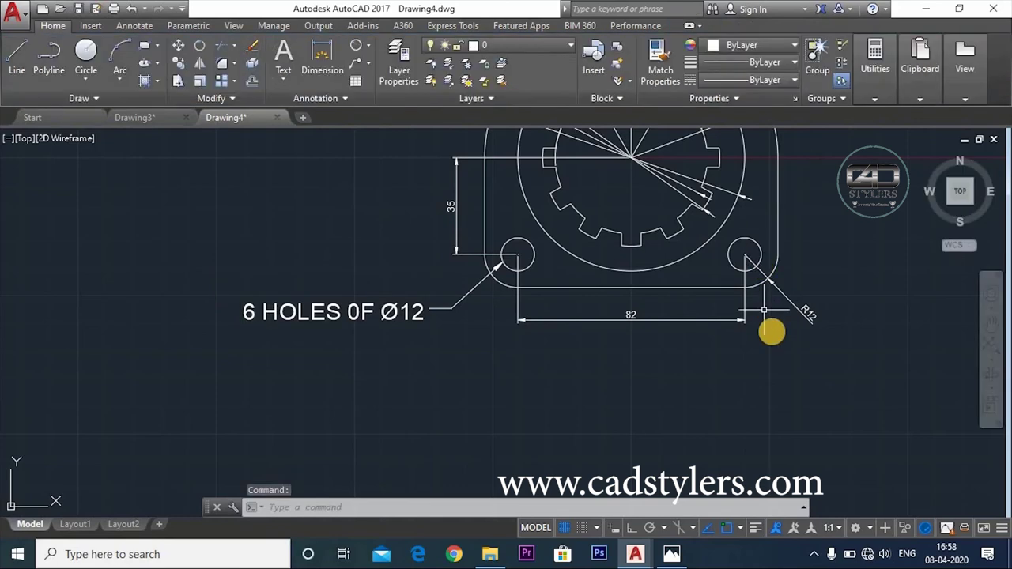
- Zoom and pan so the whole bracket is centred in view
{"action": "scroll", "coordinate": [694, 409], "scroll_direction": "down", "scroll_amount": 3}
{"action": "scroll", "coordinate": [605, 367], "scroll_direction": "up", "scroll_amount": 1}
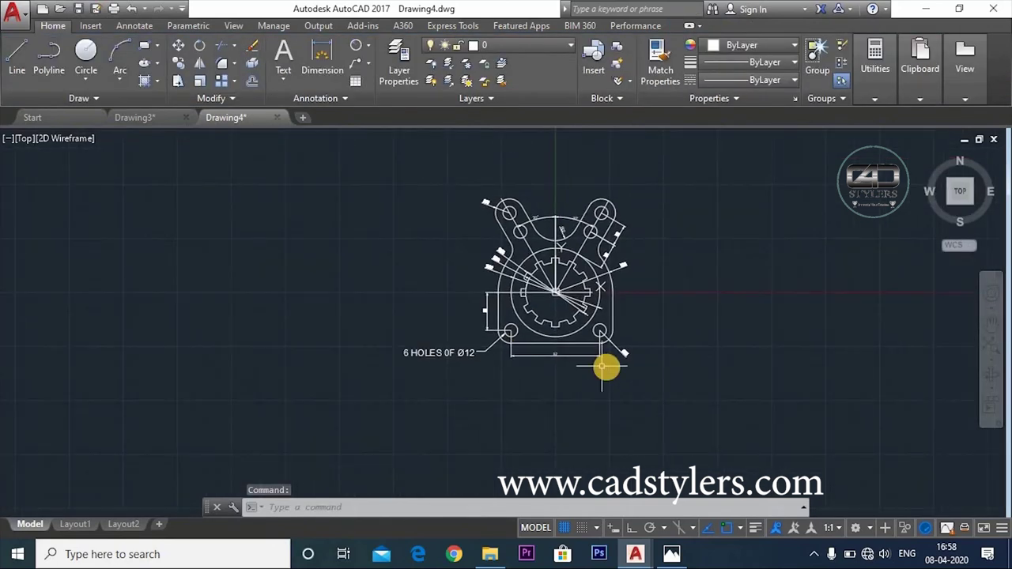
{"action": "scroll", "coordinate": [606, 366], "scroll_direction": "up", "scroll_amount": 2}
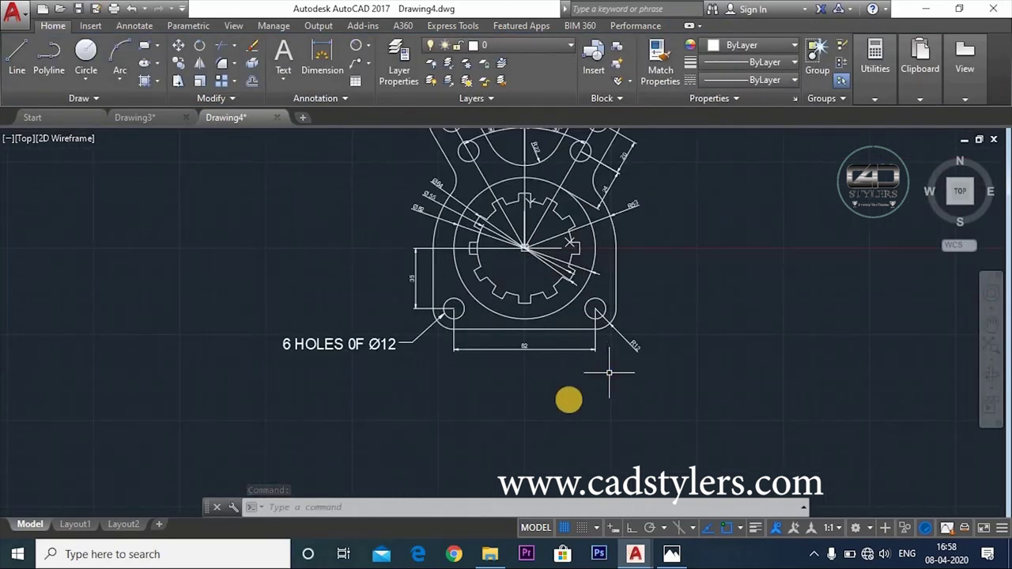
{"action": "middle_click_drag", "start_coordinate": [569, 400], "coordinate": [527, 427]}
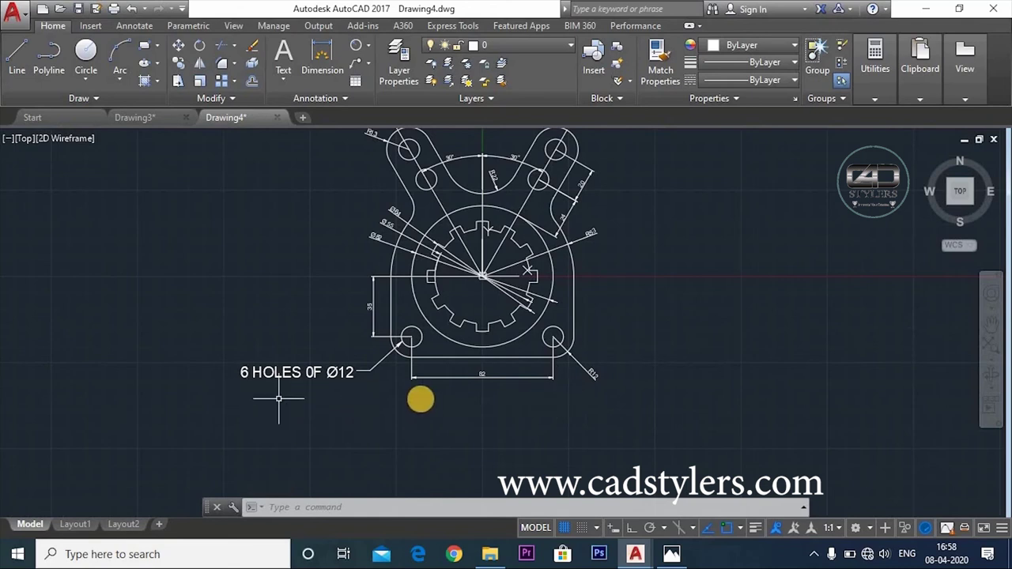
{"action": "middle_click_drag", "start_coordinate": [418, 398], "coordinate": [408, 427]}
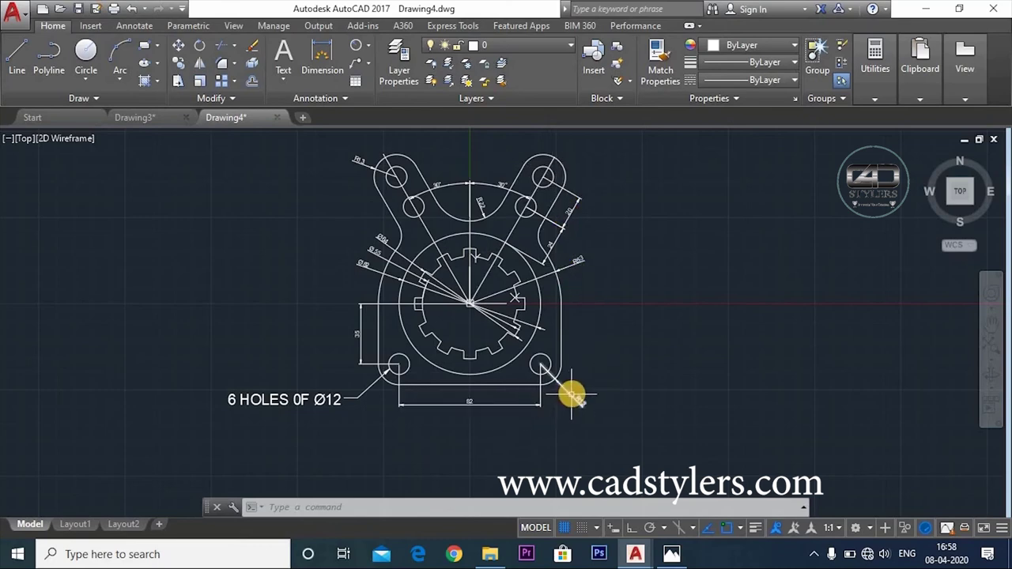
- Modify the ISO-25 dimension style, raising its text height from 2.5 to 4
{"action": "type", "text": "d"}
{"action": "key", "text": "Return"}
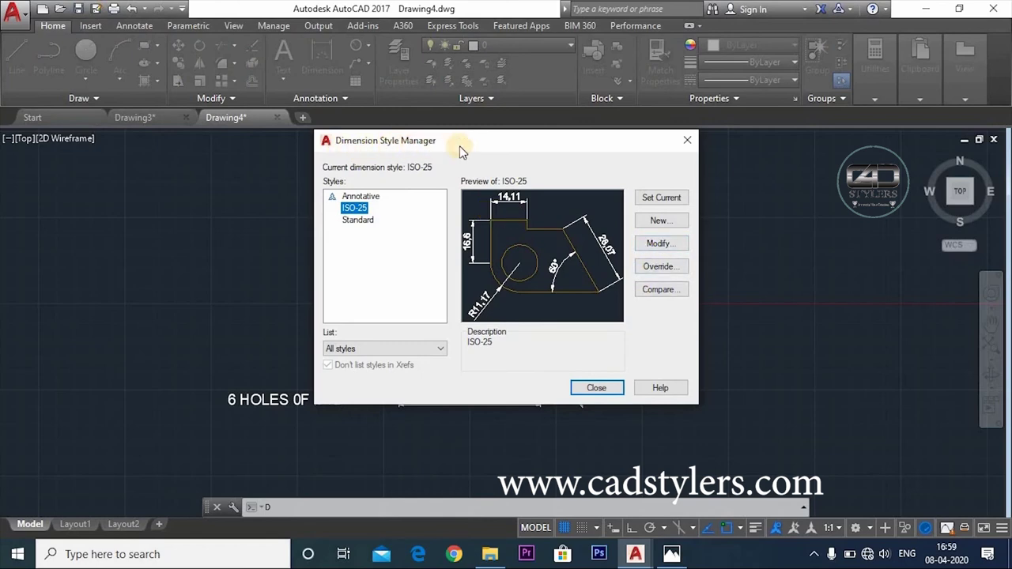
{"action": "left_click", "coordinate": [651, 246]}
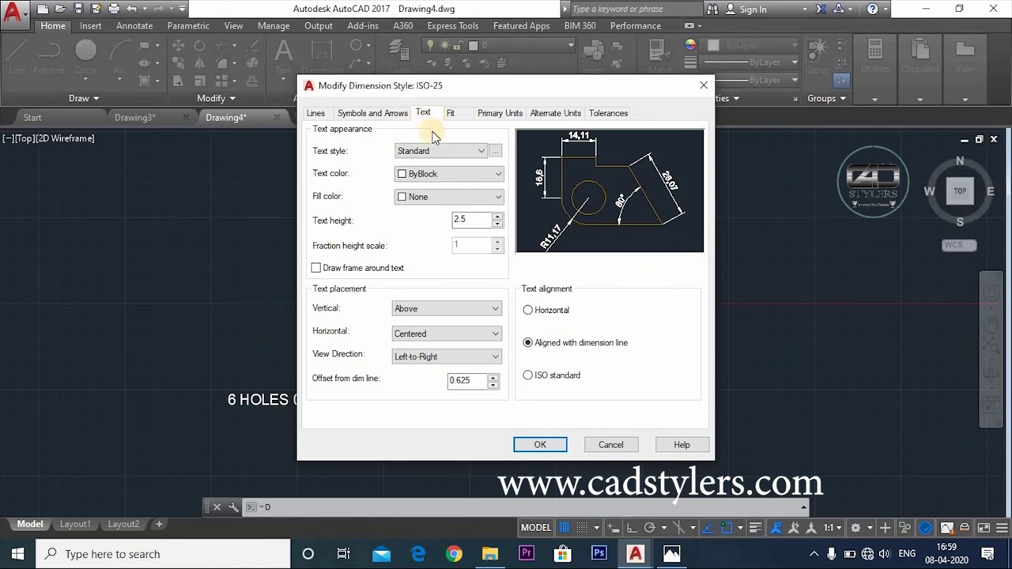
{"action": "double_click", "coordinate": [473, 219]}
{"action": "type", "text": "4"}
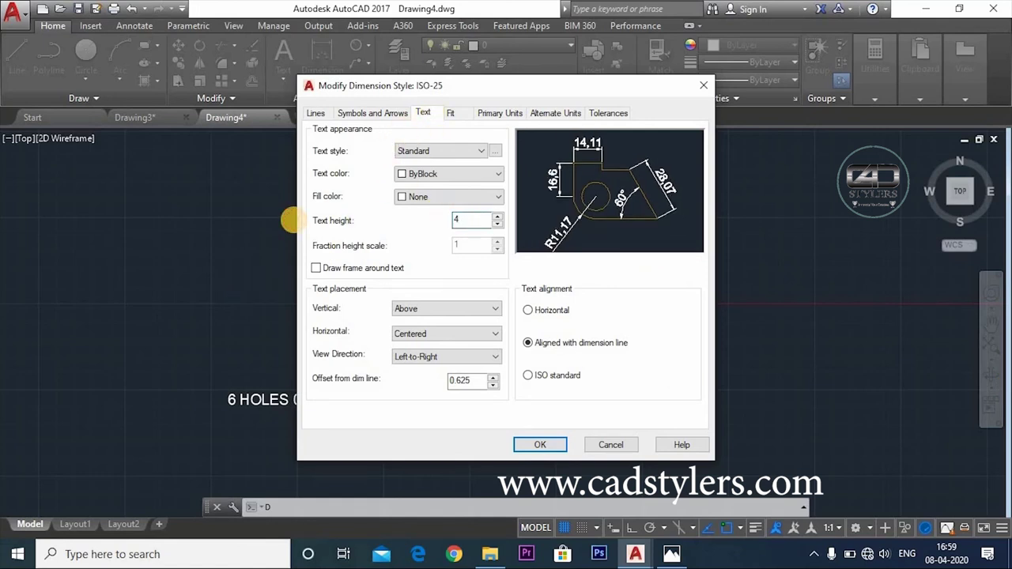
{"action": "left_click", "coordinate": [369, 113]}
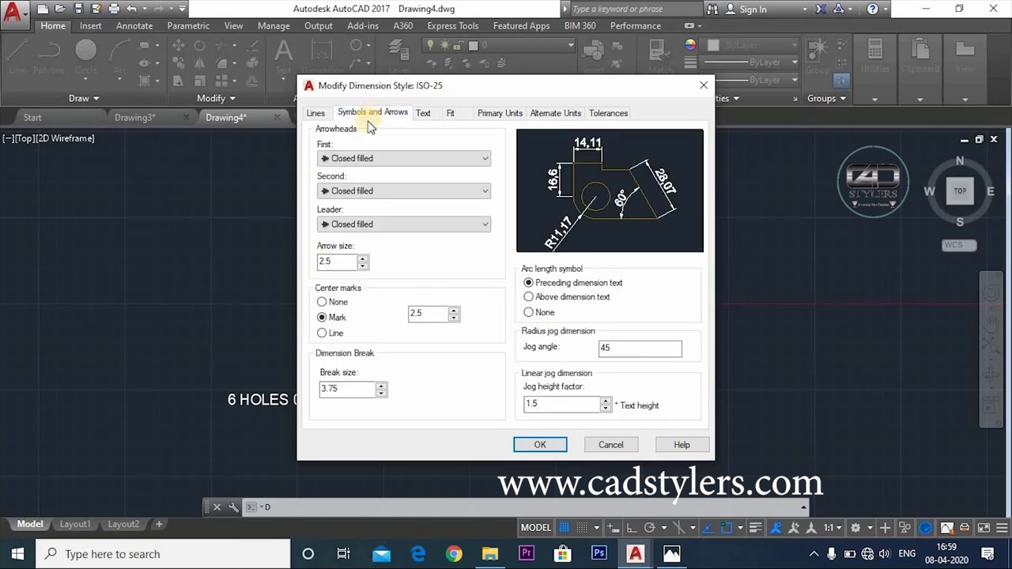
{"action": "left_click", "coordinate": [345, 264]}
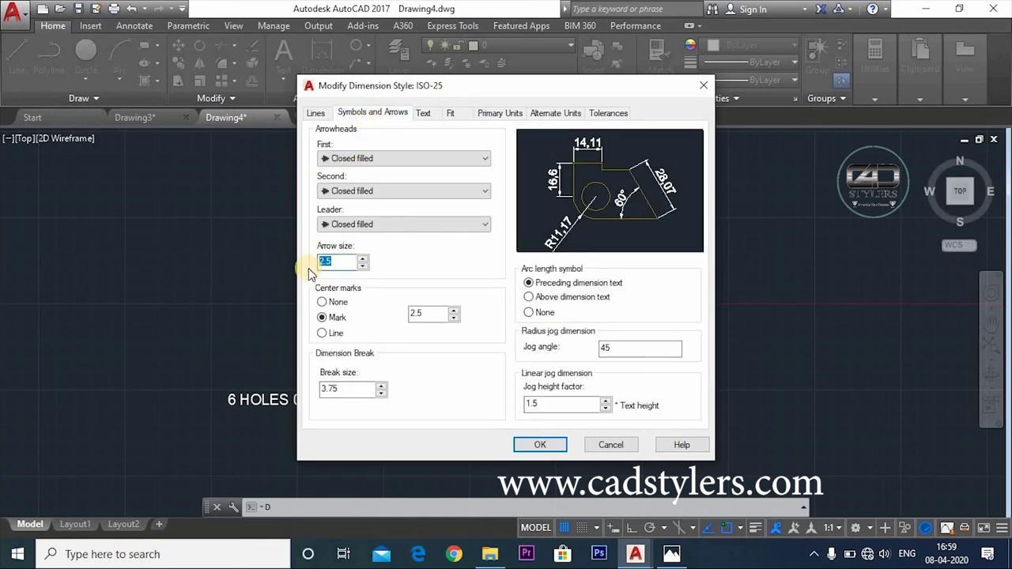
{"action": "left_click", "coordinate": [493, 114]}
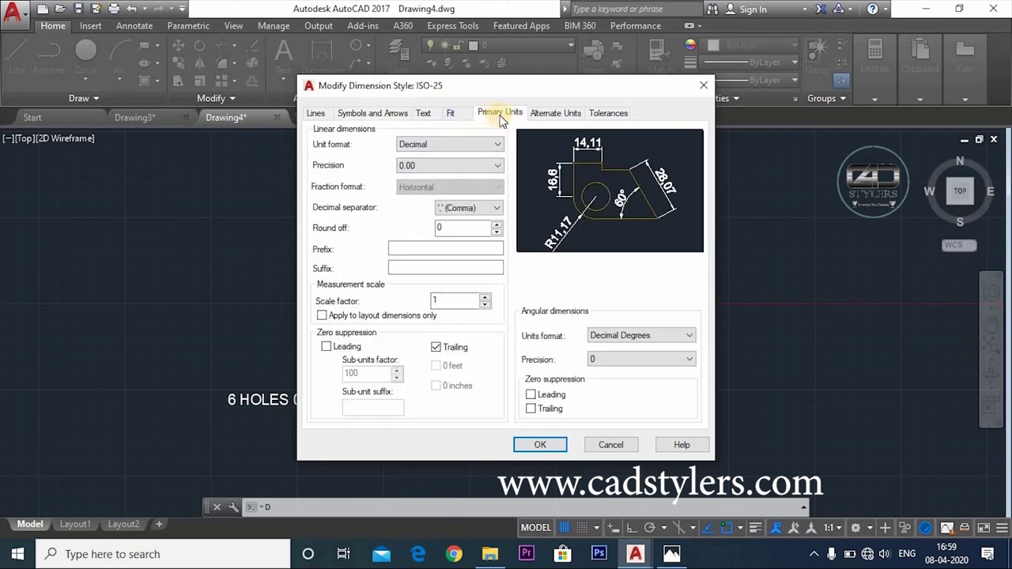
- Change the ISO-25 decimal separator from comma to period, so values read 14.11
{"action": "left_click", "coordinate": [455, 217]}
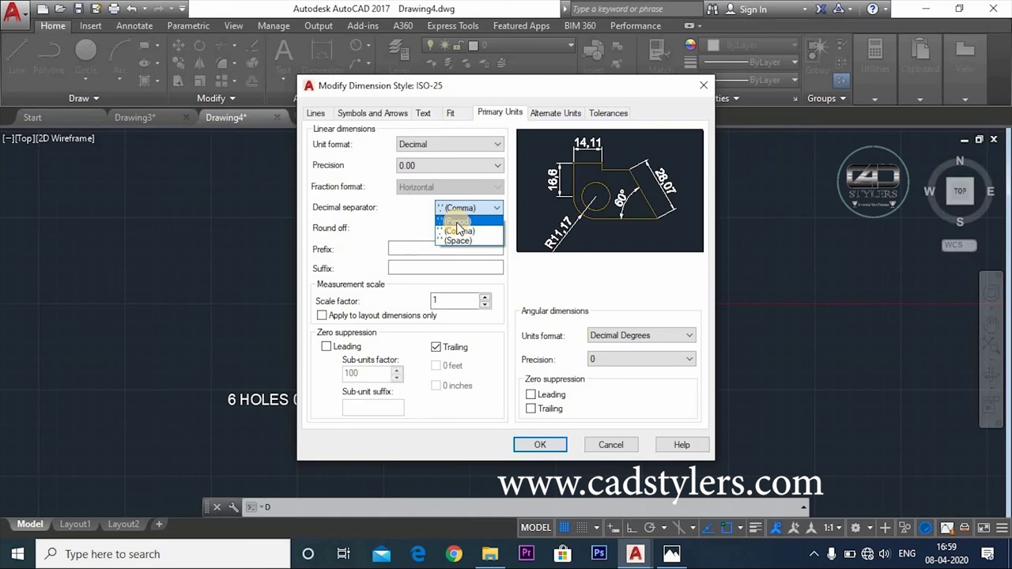
{"action": "left_click", "coordinate": [457, 229]}
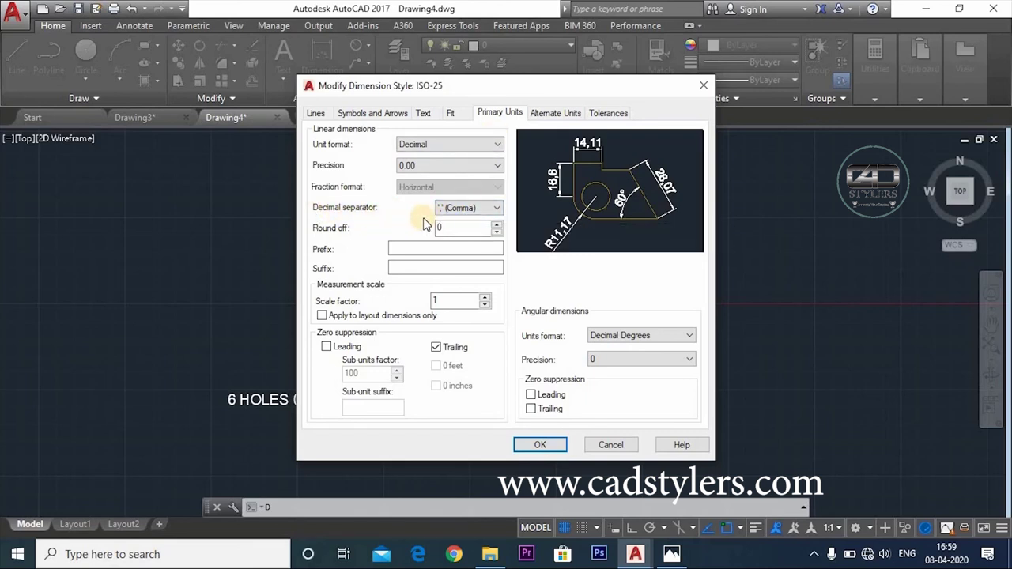
{"action": "mouse_move", "coordinate": [468, 208]}
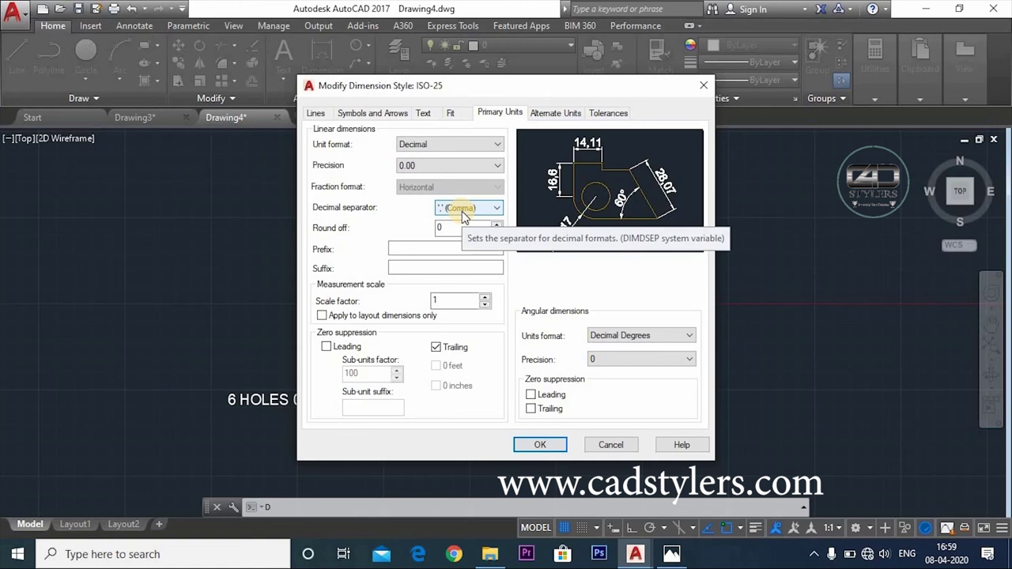
{"action": "left_click", "coordinate": [464, 210]}
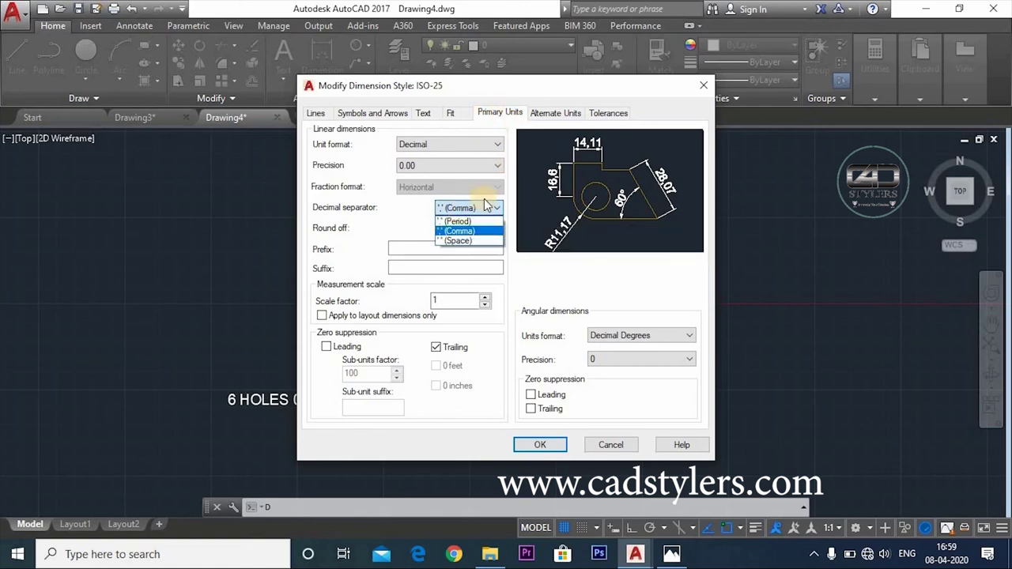
{"action": "left_click", "coordinate": [460, 221]}
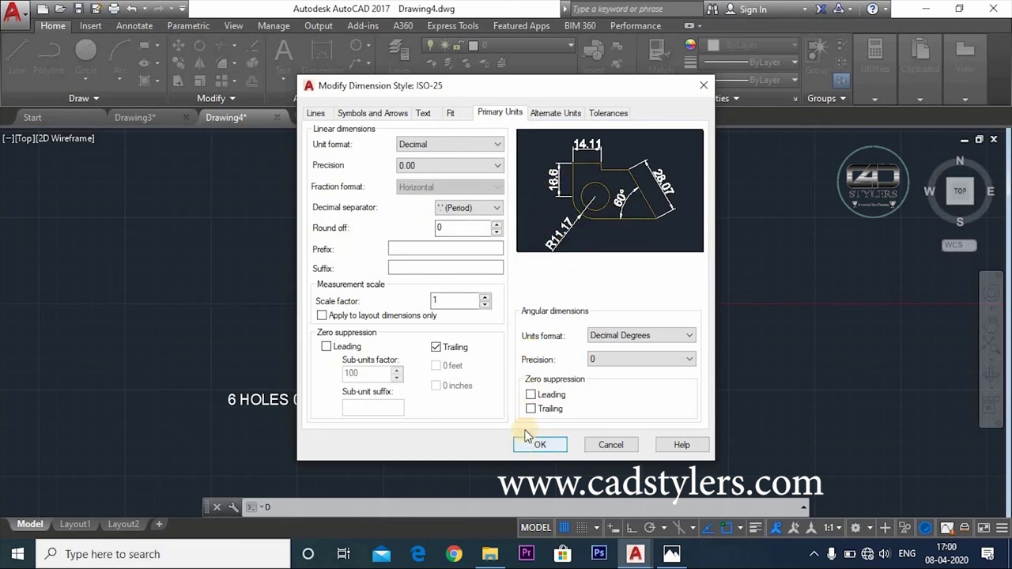
- Set ISO-25 text alignment to ISO standard and apply the style changes
{"action": "left_click", "coordinate": [423, 116]}
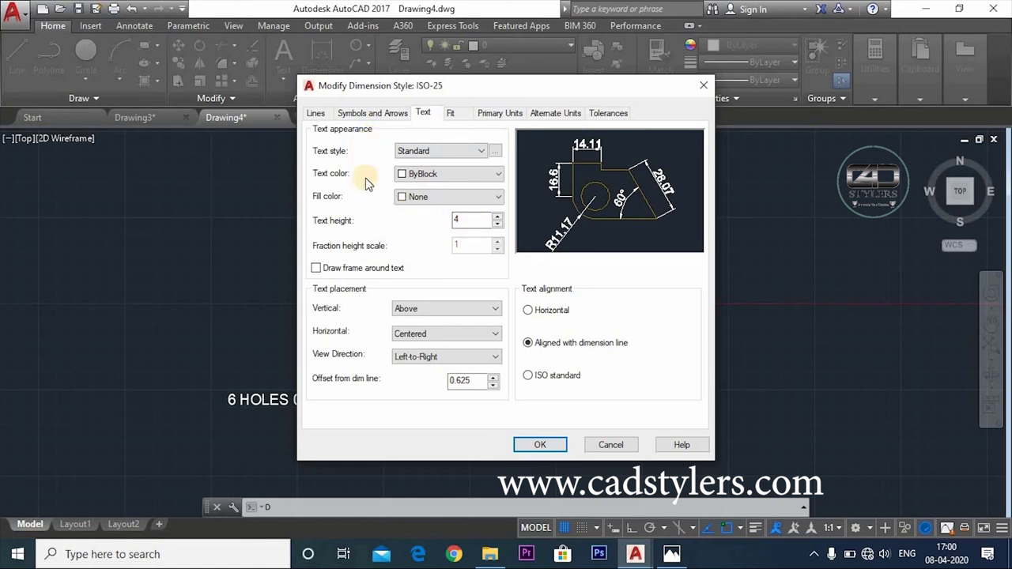
{"action": "left_click", "coordinate": [527, 377]}
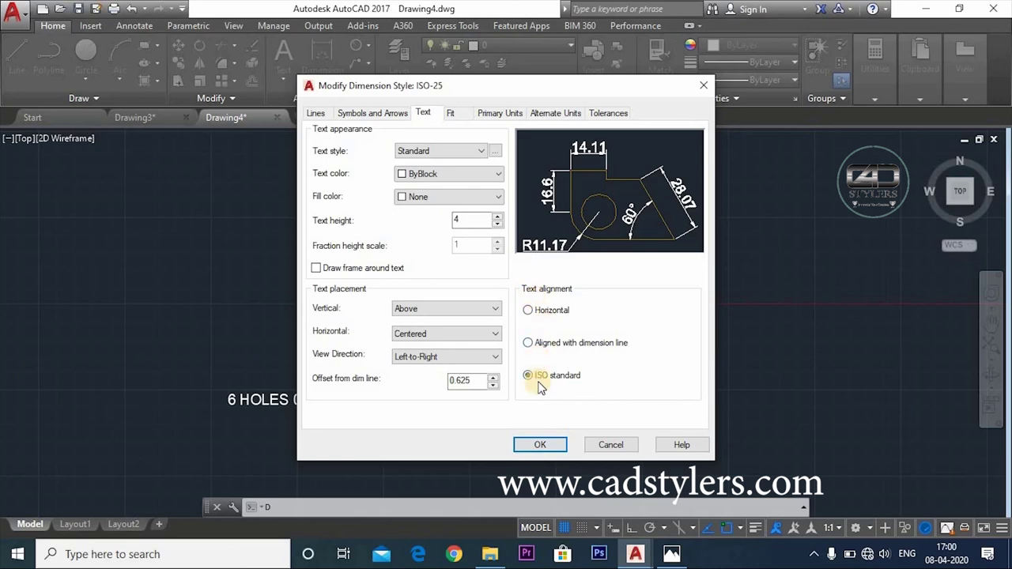
{"action": "left_click", "coordinate": [538, 445]}
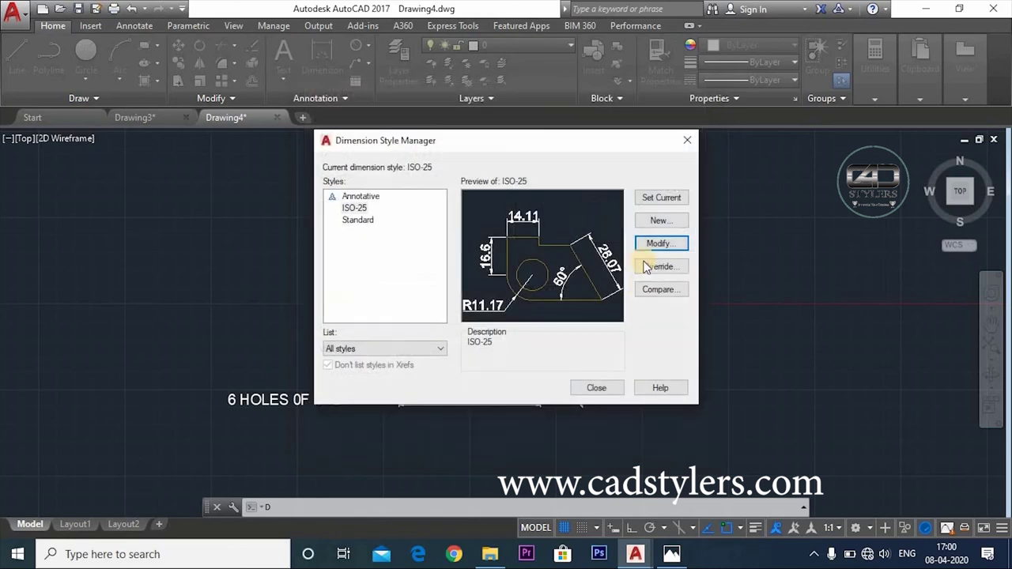
{"action": "left_click", "coordinate": [595, 387]}
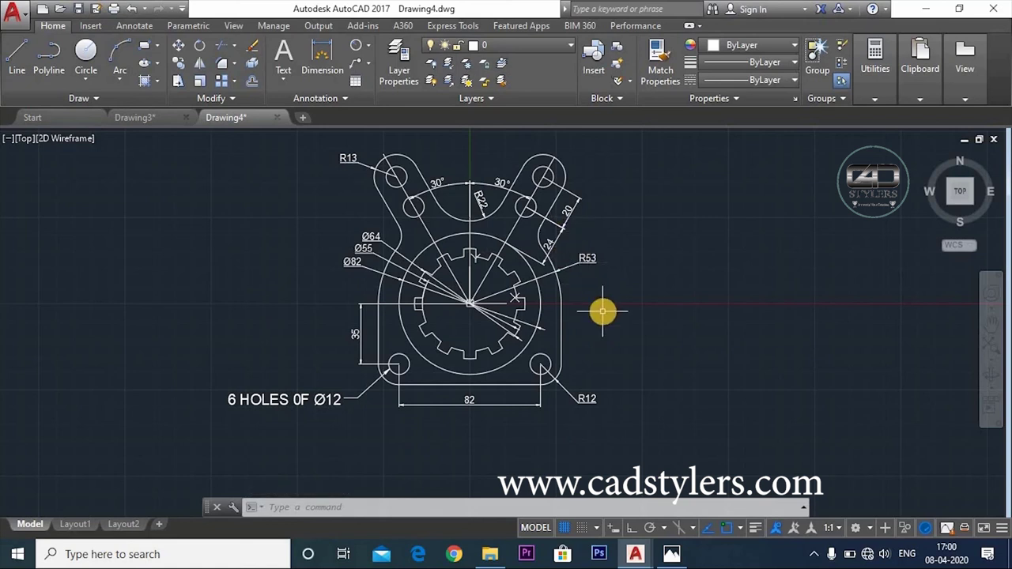
- In Drawing3, raise the ISO-25 dimension style's text height to 4
{"action": "left_click", "coordinate": [142, 117]}
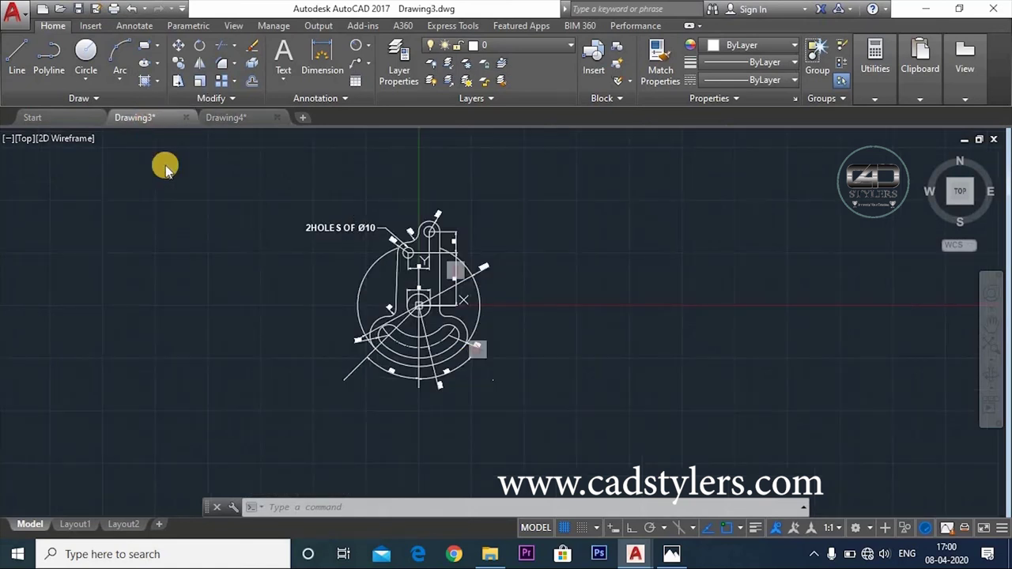
{"action": "scroll", "coordinate": [355, 337], "scroll_direction": "up", "scroll_amount": 3}
{"action": "middle_click_drag", "start_coordinate": [369, 331], "coordinate": [425, 332]}
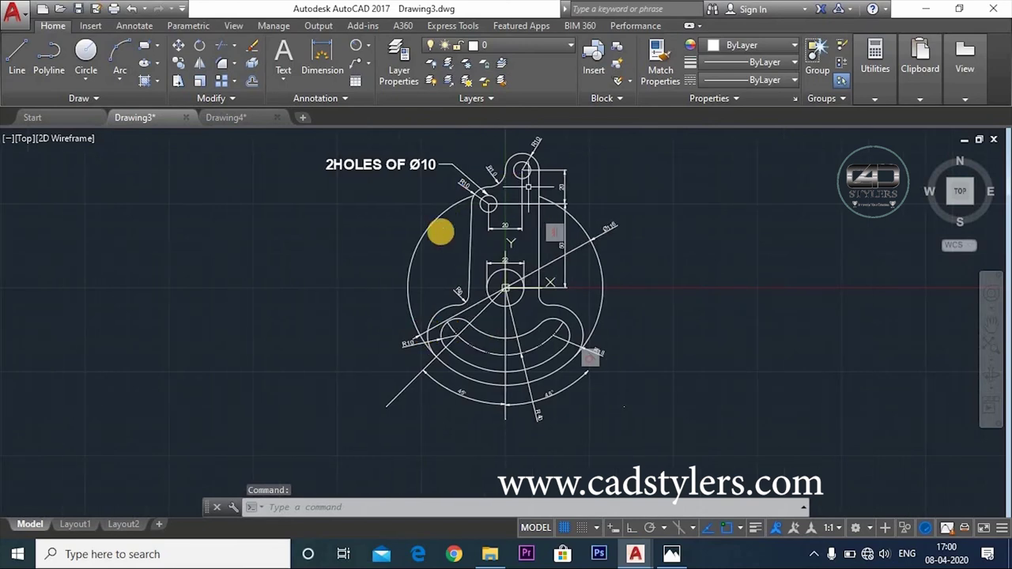
{"action": "type", "text": "D"}
{"action": "key", "text": "Return"}
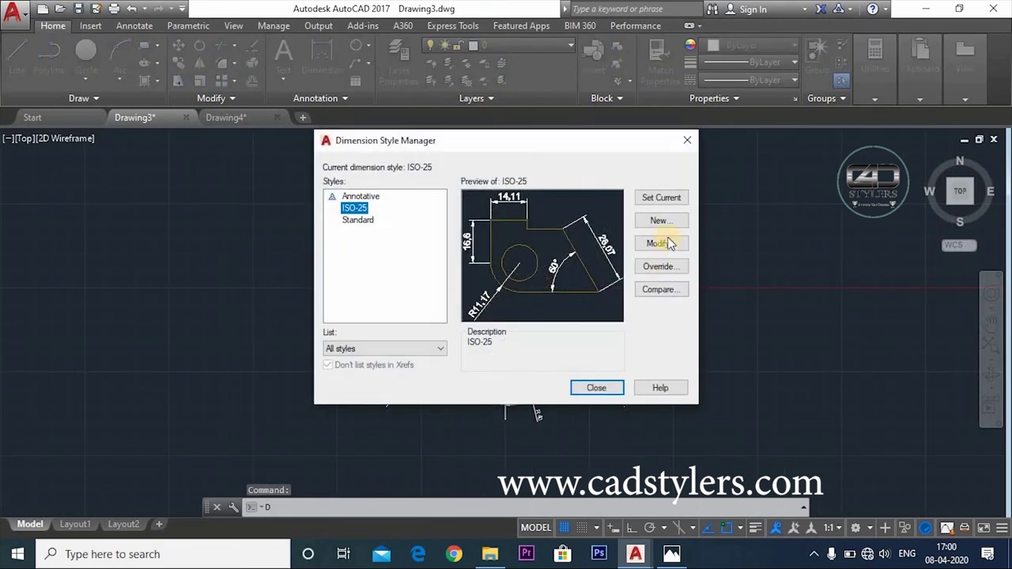
{"action": "left_click", "coordinate": [661, 244]}
{"action": "left_click", "coordinate": [423, 113]}
{"action": "double_click", "coordinate": [472, 221]}
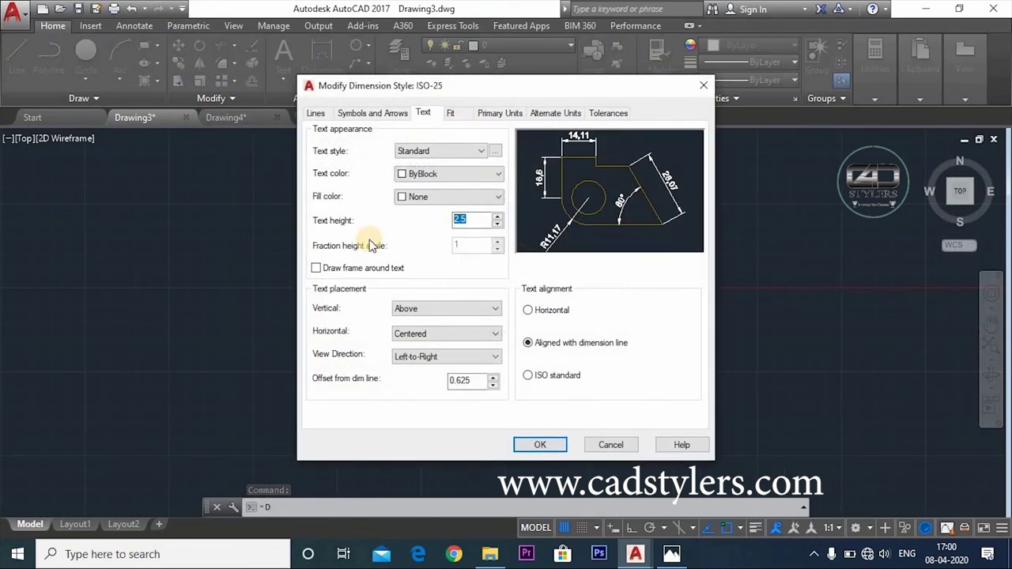
{"action": "type", "text": "4"}
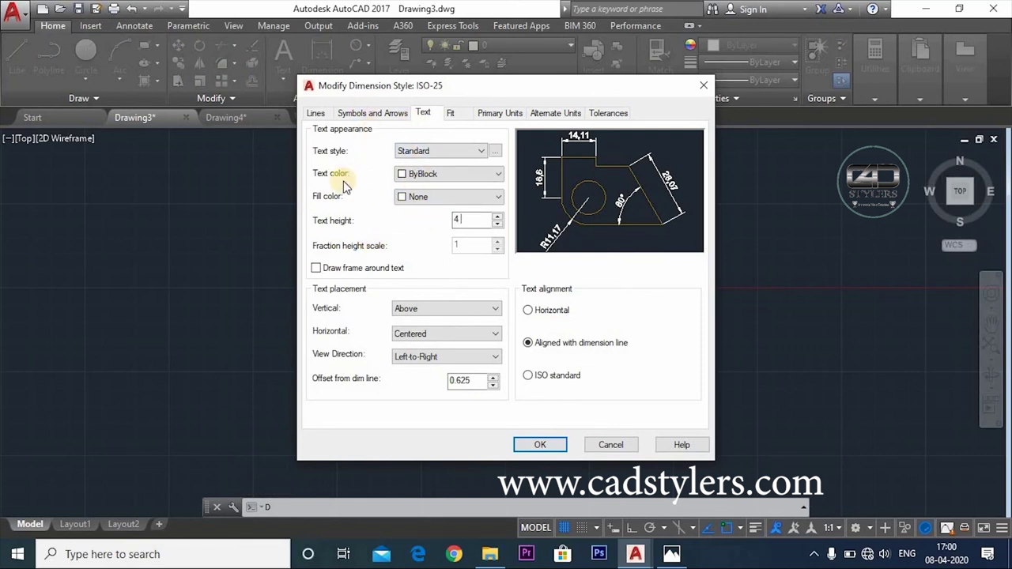
- Give ISO-25 a period decimal separator and apply the style changes
{"action": "left_click", "coordinate": [364, 114]}
{"action": "left_click", "coordinate": [498, 114]}
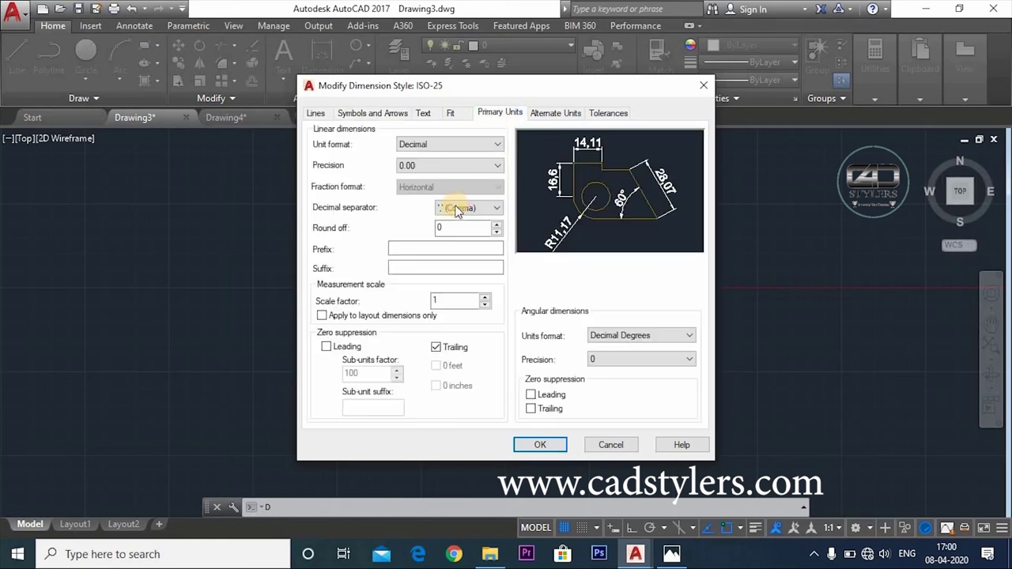
{"action": "left_click", "coordinate": [466, 208]}
{"action": "left_click", "coordinate": [458, 212]}
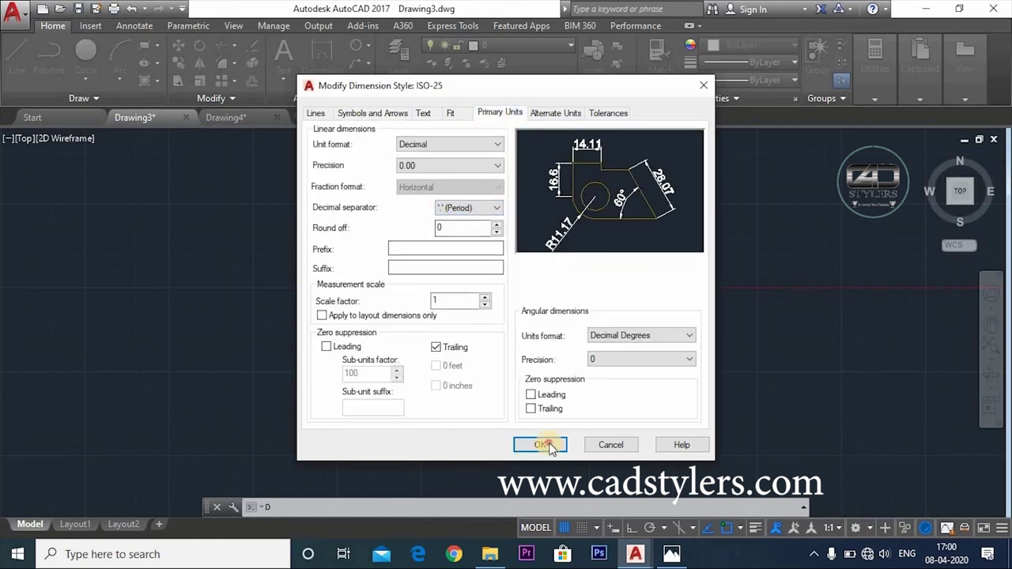
{"action": "left_click", "coordinate": [538, 444]}
{"action": "left_click", "coordinate": [576, 387]}
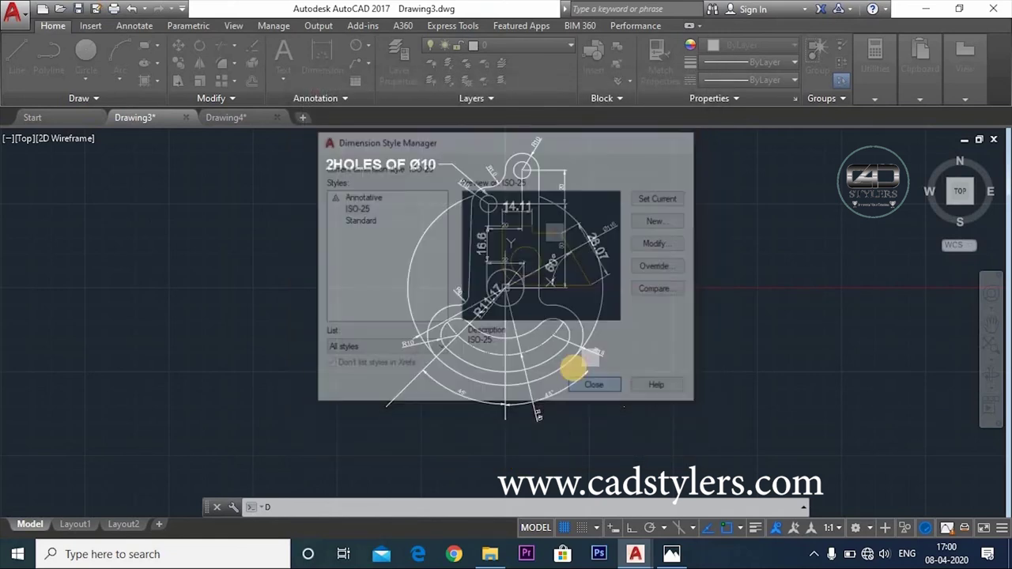